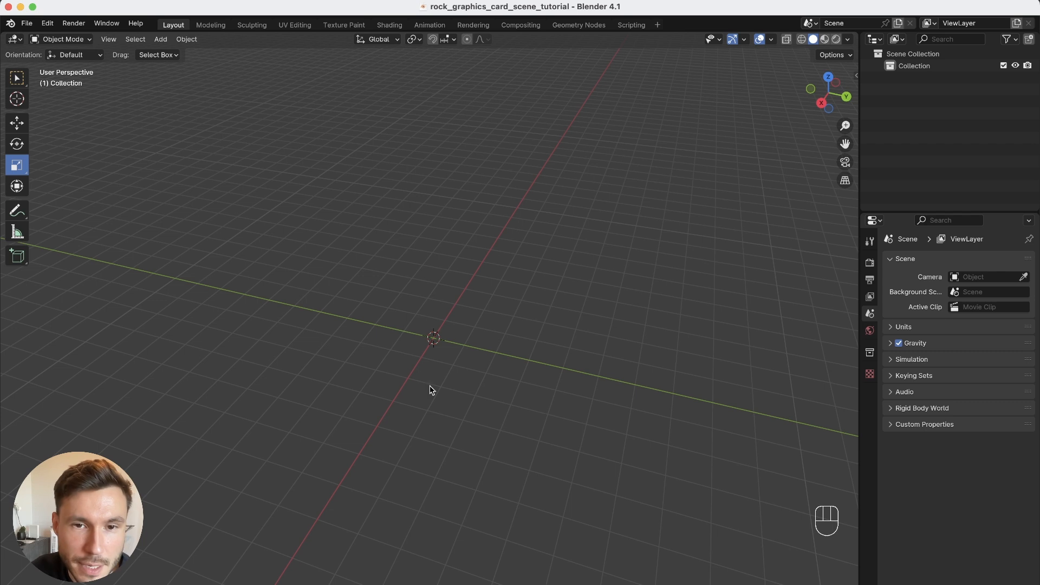
# - Append the RTX_2070 collection from Graphics_card_rtx_2070.blend into the scene
pyautogui.keyDown('alt'); pyautogui.moveTo(138, 123); pyautogui.dragTo(110, 112, button='middle'); pyautogui.keyUp('alt')
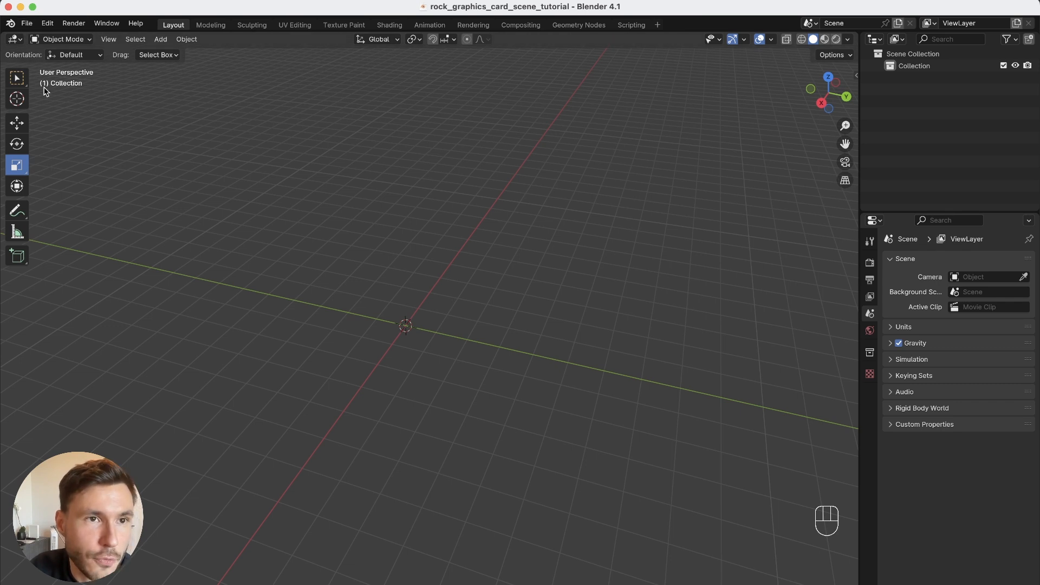
pyautogui.click(26, 23)
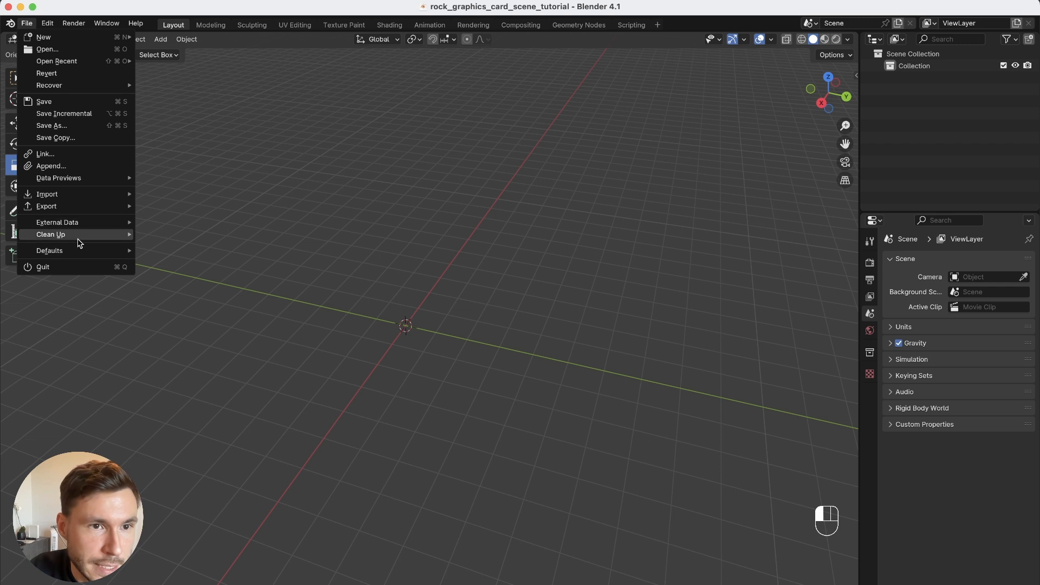
pyautogui.click(61, 172)
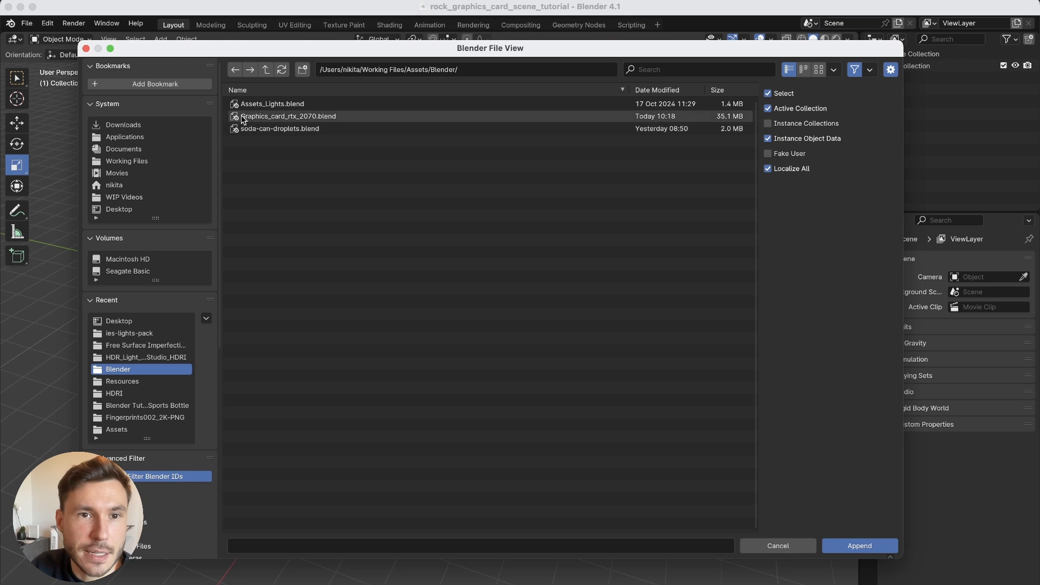
pyautogui.doubleClick(267, 117)
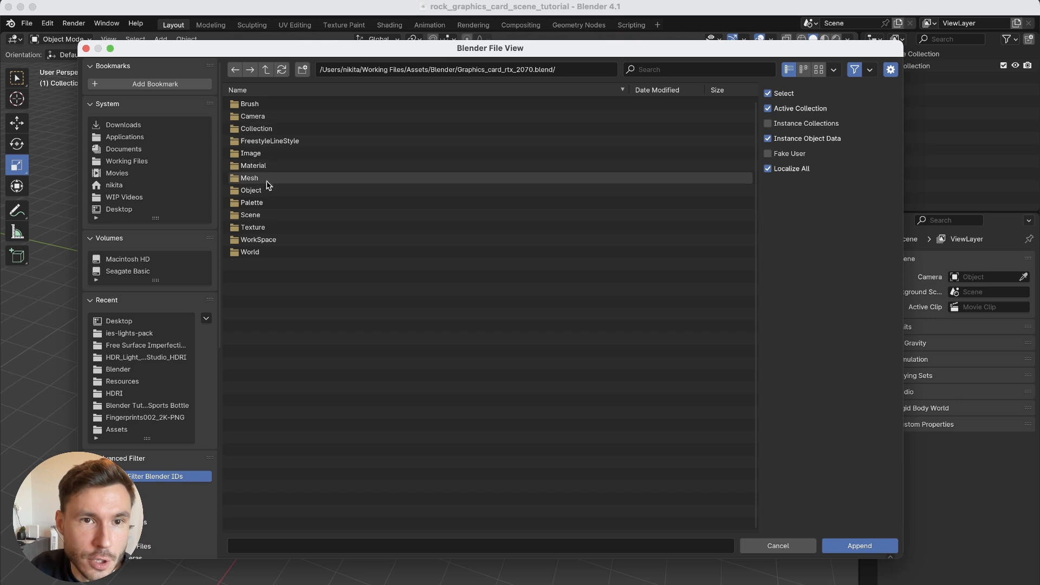
pyautogui.click(235, 131)
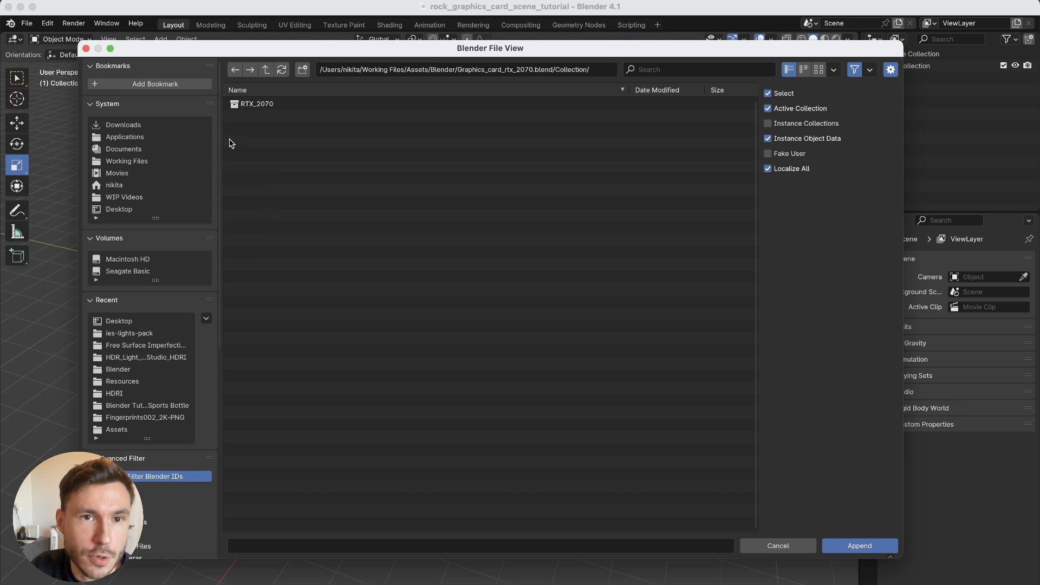
pyautogui.doubleClick(236, 104)
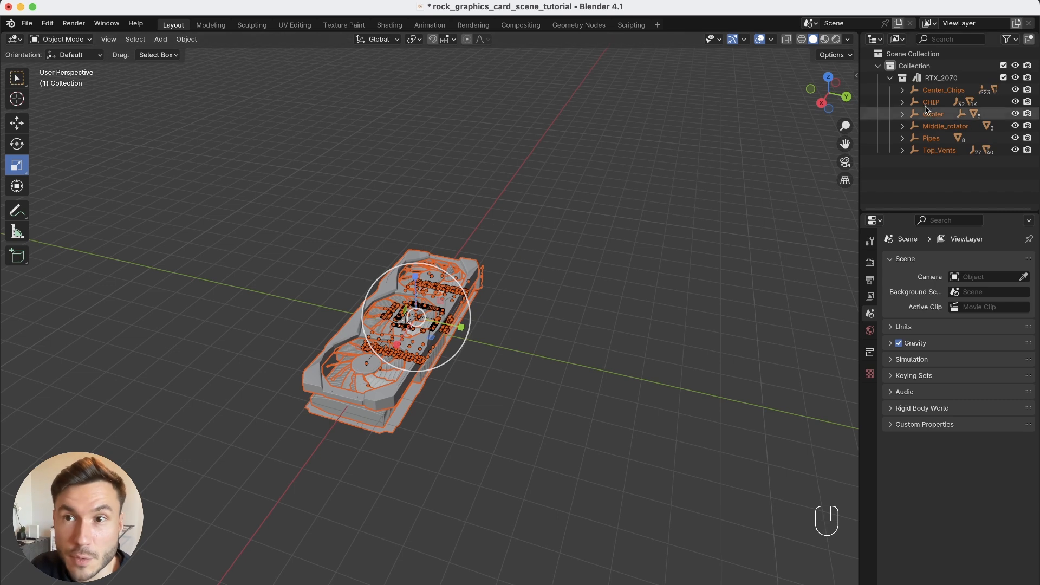
# - Examine the imported graphics card from several angles and the Center_Chips hierarchy in the outliner
pyautogui.moveTo(410, 401); pyautogui.dragTo(433, 384, button='middle')
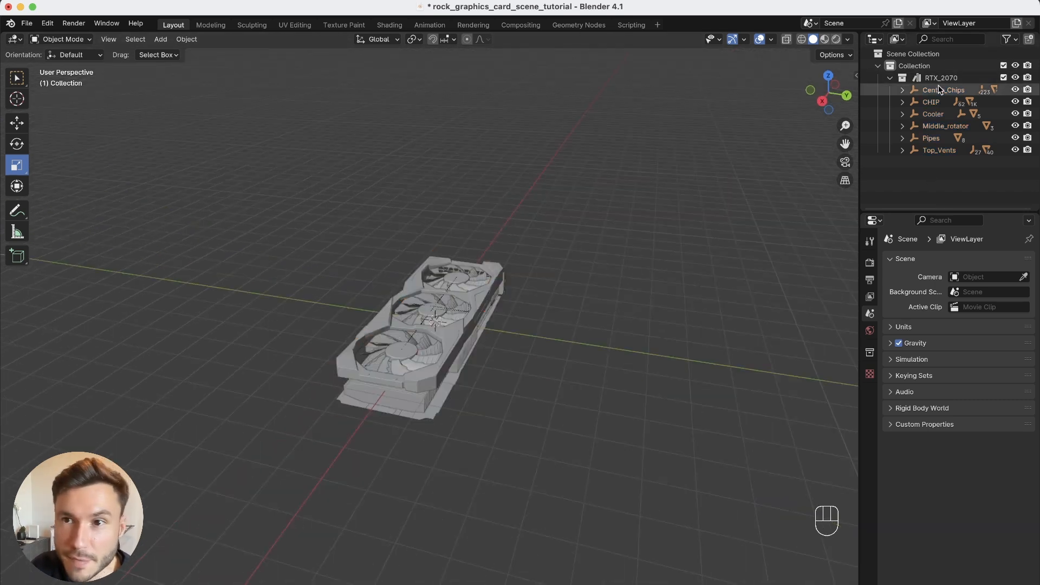
pyautogui.click(903, 90)
pyautogui.click(902, 90)
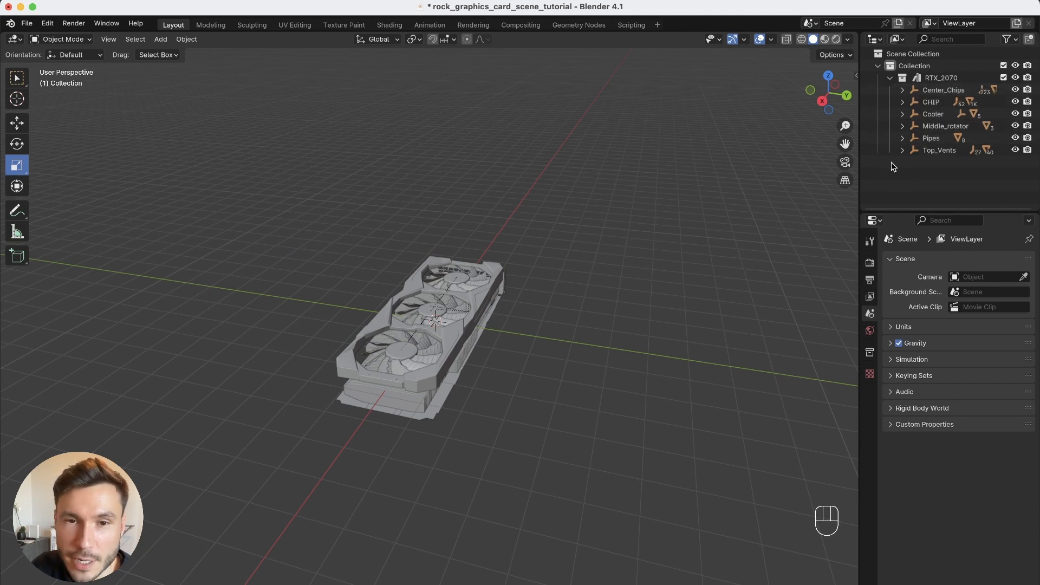
pyautogui.keyDown('alt'); pyautogui.moveTo(520, 320); pyautogui.dragTo(413, 370); pyautogui.keyUp('alt')
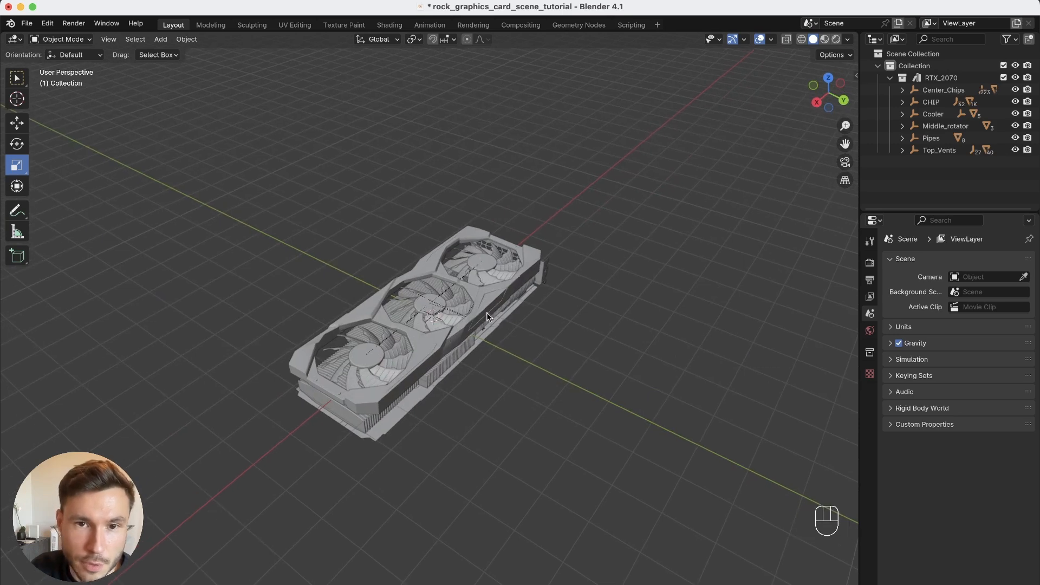
pyautogui.scroll(-2, 401, 356)
pyautogui.scroll(-1, 407, 305)
pyautogui.scroll(1, 436, 287)
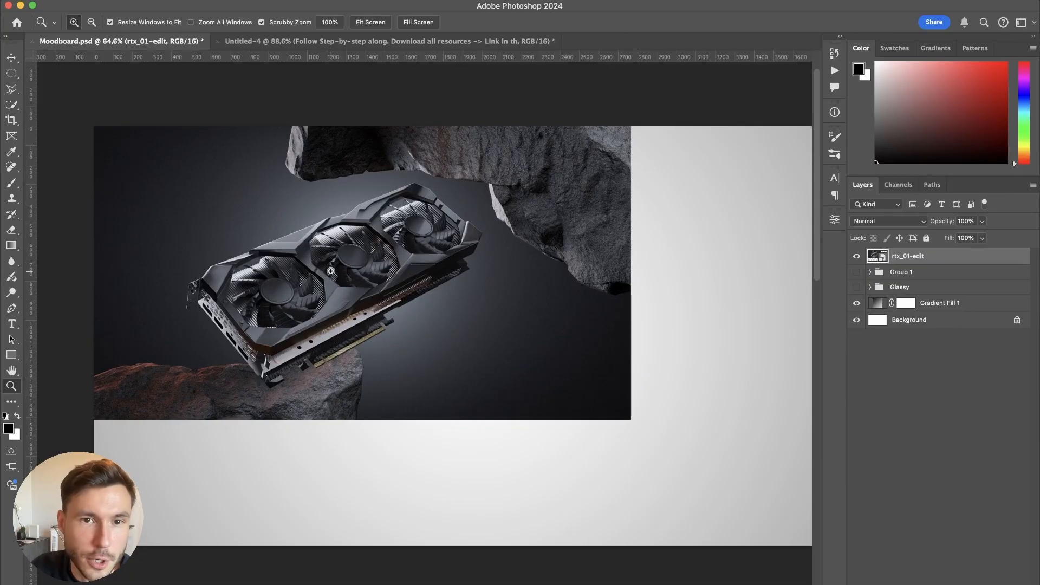
# - Switch to Photoshop, examine the graphics card and rock composition in Moodboard.psd, and return to Blender
pyautogui.moveTo(345, 286); pyautogui.dragTo(381, 288)
pyautogui.moveTo(381, 288); pyautogui.dragTo(381, 334)
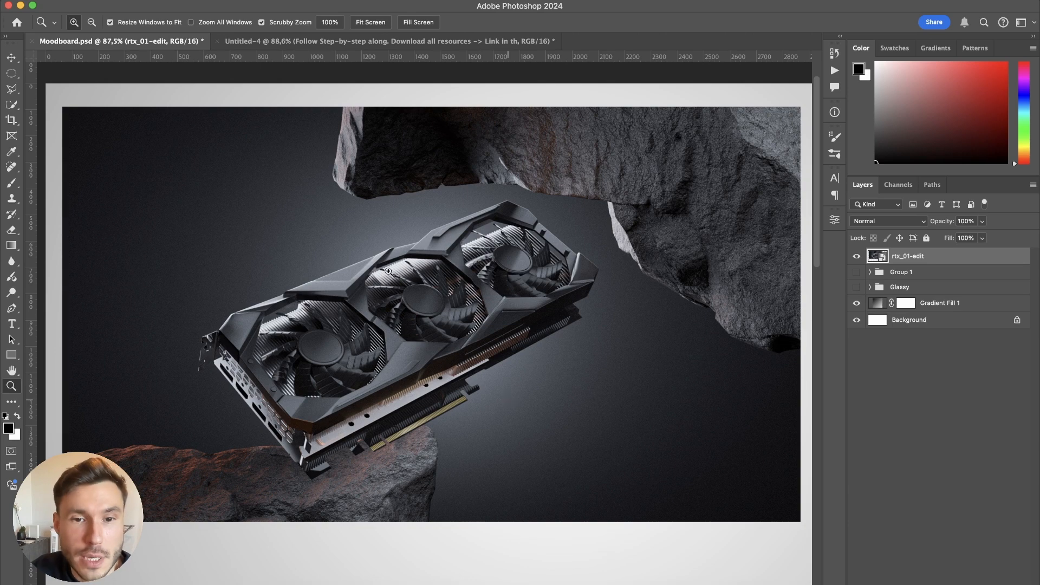
pyautogui.hotkey('alt', 'Tab')
# - Divide the 3D viewport into three views: one narrow full-height view and two wider views stacked beside it
pyautogui.keyDown('shift'); pyautogui.moveTo(476, 285); pyautogui.dragTo(492, 310, button='middle'); pyautogui.keyUp('shift')
pyautogui.moveTo(6, 37); pyautogui.dragTo(337, 97)
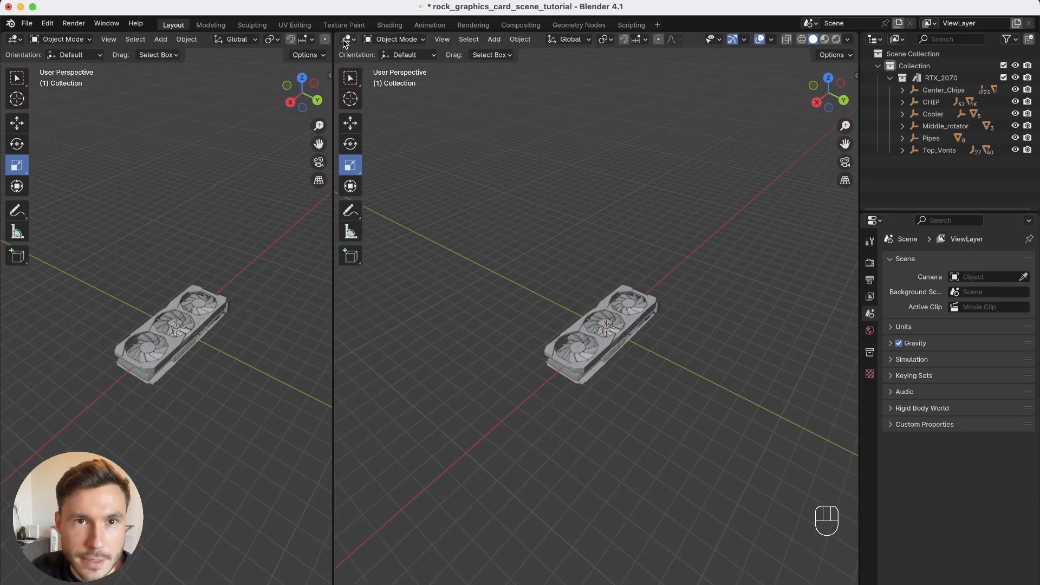
pyautogui.moveTo(337, 40); pyautogui.dragTo(430, 317)
pyautogui.keyDown('alt'); pyautogui.moveTo(607, 487); pyautogui.dragTo(594, 440); pyautogui.keyUp('alt')
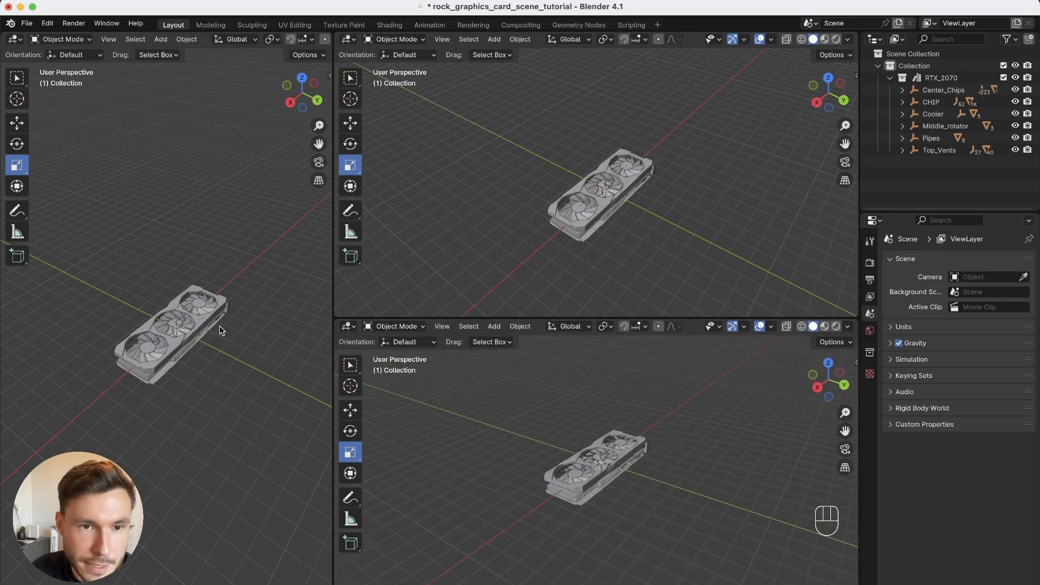
pyautogui.keyDown('alt'); pyautogui.moveTo(217, 309); pyautogui.dragTo(155, 281); pyautogui.keyUp('alt')
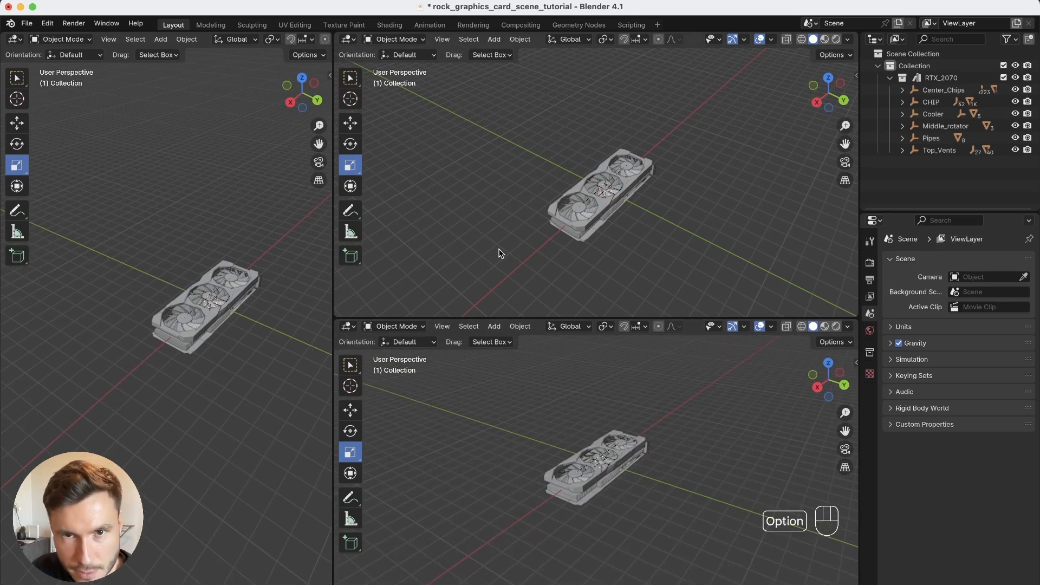
pyautogui.keyDown('alt'); pyautogui.moveTo(204, 317); pyautogui.dragTo(234, 270); pyautogui.keyUp('alt')
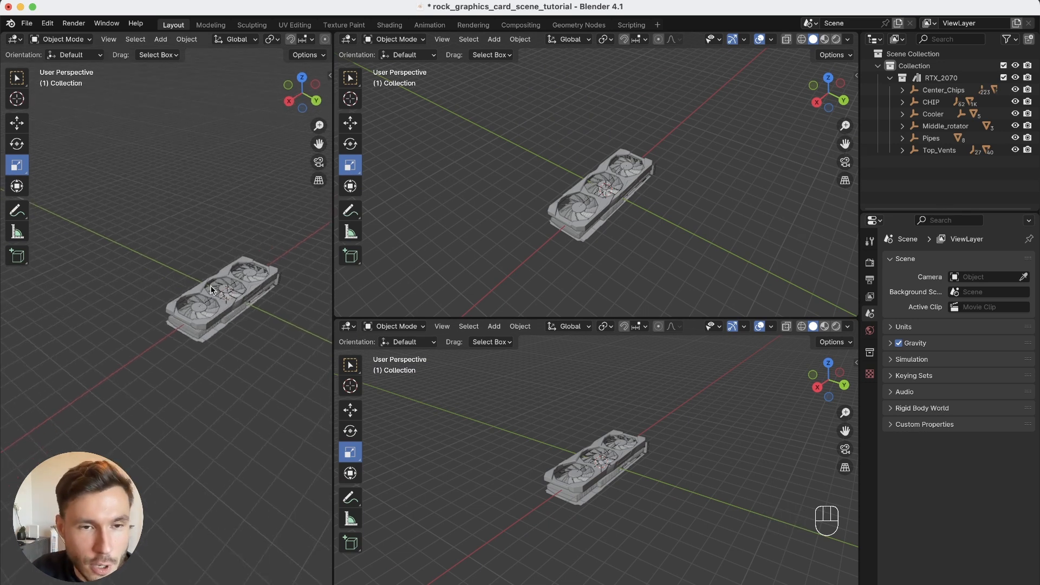
# - Add a camera to the scene and set its X, Y and Z rotation to 0°
pyautogui.hotkey('shift', 'a')
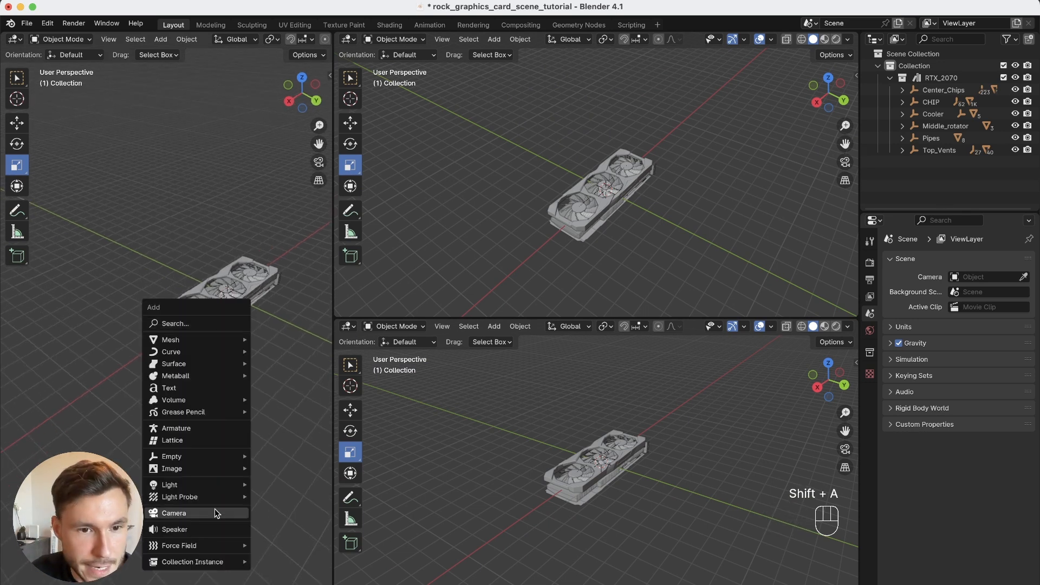
pyautogui.click(199, 514)
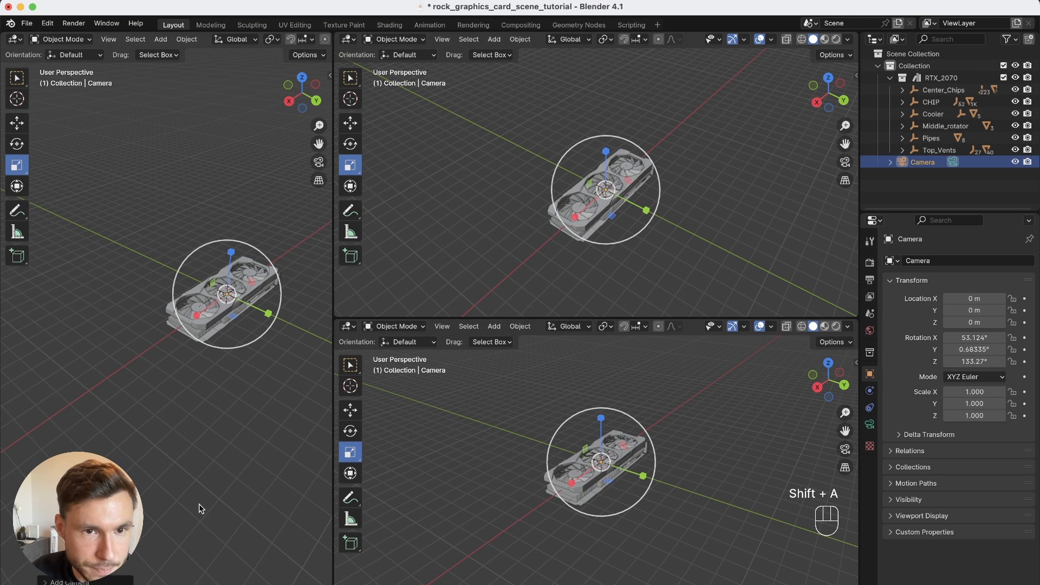
pyautogui.press('n')
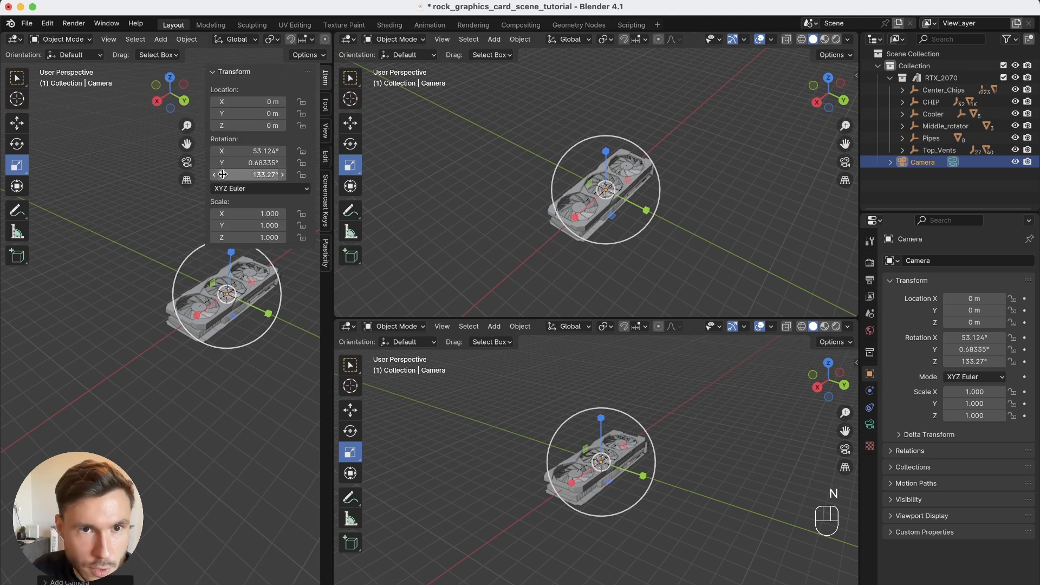
pyautogui.moveTo(249, 151); pyautogui.dragTo(240, 175)
pyautogui.write('0')
pyautogui.press('Return')
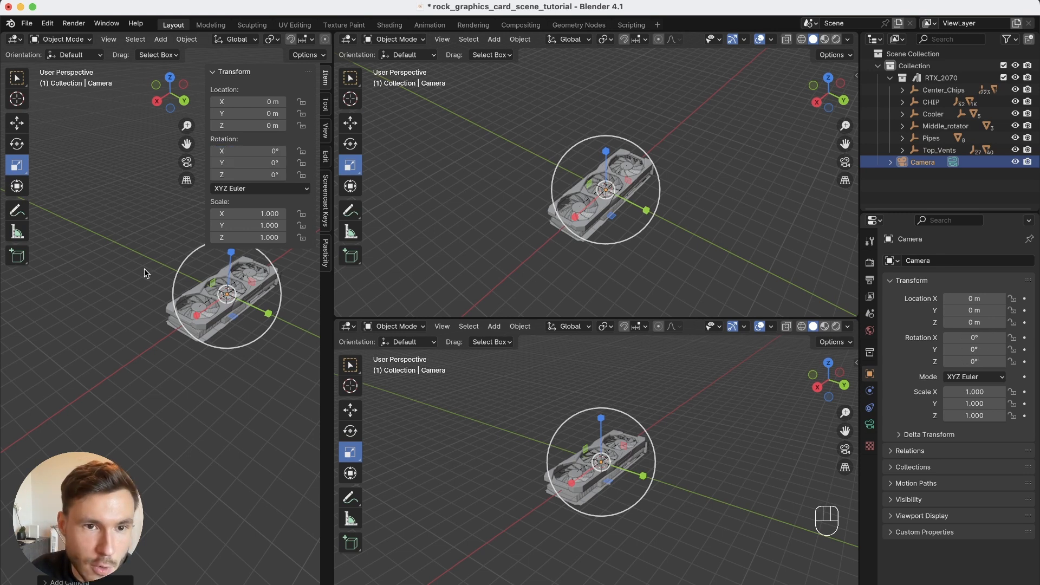
# - Move the camera away from the graphics card along the Y axis to about -13.29 m
pyautogui.press('g')
pyautogui.moveTo(167, 346); pyautogui.dragTo(65, 428)
pyautogui.keyDown('alt'); pyautogui.moveTo(65, 428); pyautogui.dragTo(225, 344); pyautogui.keyUp('alt')
pyautogui.press('super+z')
pyautogui.press('super+z')
pyautogui.moveTo(293, 267); pyautogui.dragTo(58, 314)
pyautogui.keyDown('alt'); pyautogui.moveTo(58, 315); pyautogui.dragTo(112, 372); pyautogui.keyUp('alt')
pyautogui.keyDown('alt'); pyautogui.moveTo(111, 372); pyautogui.dragTo(177, 348, button='middle'); pyautogui.keyUp('alt')
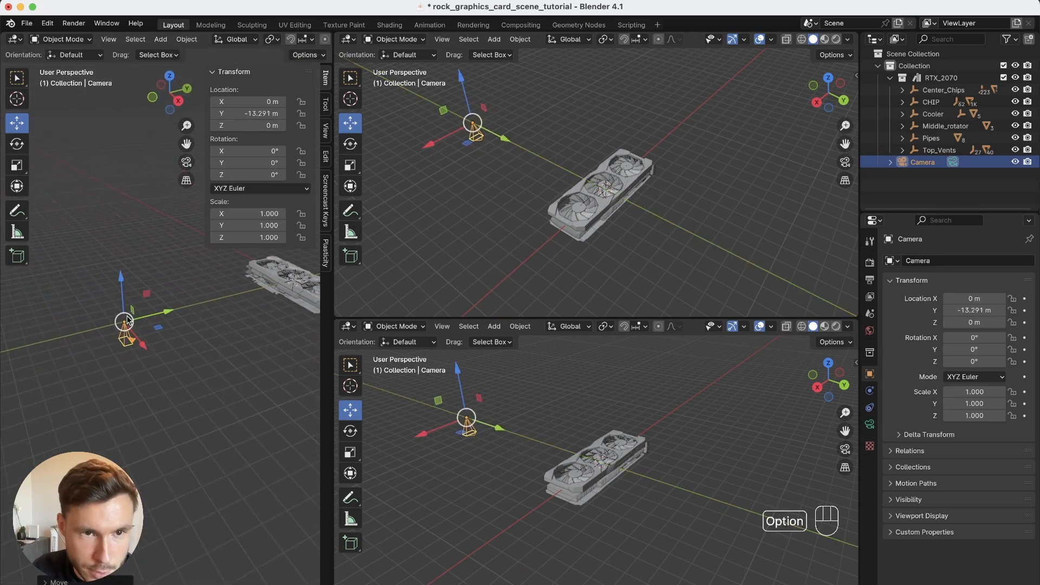
# - Rotate the camera 90° about the X axis so that it points at the graphics card
pyautogui.keyDown('alt'); pyautogui.moveTo(123, 327); pyautogui.dragTo(127, 321, button='right'); pyautogui.keyUp('alt')
pyautogui.press('r')
pyautogui.moveTo(106, 289); pyautogui.dragTo(73, 364)
pyautogui.write('90')
pyautogui.press('Return')
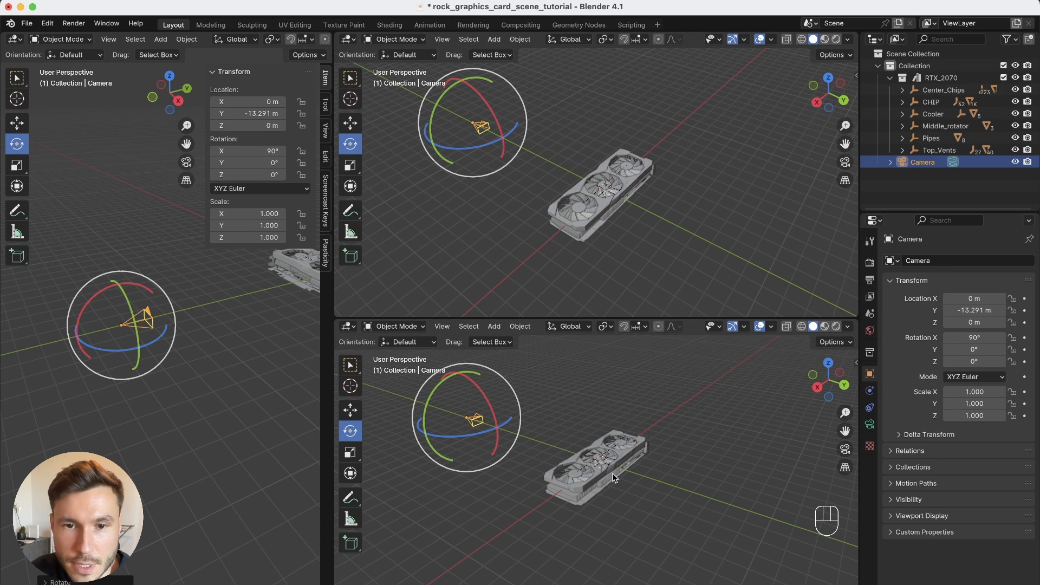
pyautogui.keyDown('alt'); pyautogui.moveTo(128, 329); pyautogui.dragTo(87, 325); pyautogui.keyUp('alt')
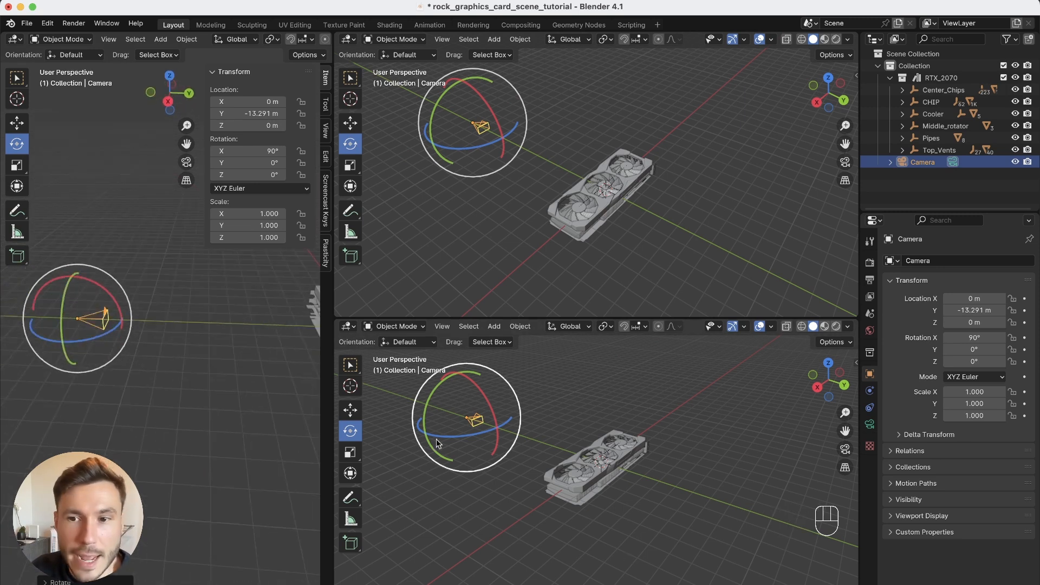
# - Show the camera's view in the lower viewport and enlarge its frame to fill the area
pyautogui.click(845, 450)
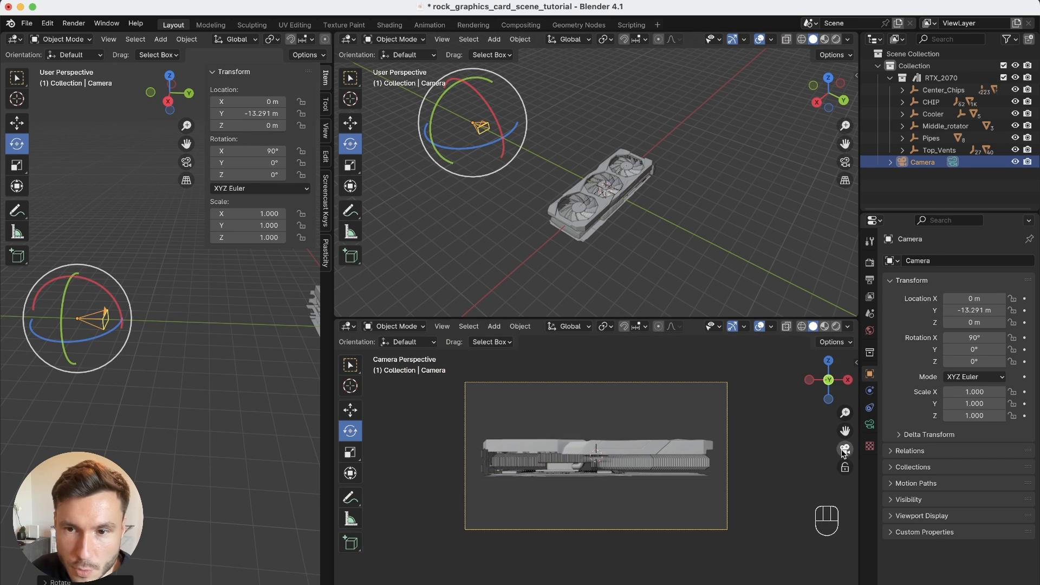
pyautogui.keyDown('alt'); pyautogui.moveTo(666, 480); pyautogui.dragTo(636, 431, button='right'); pyautogui.keyUp('alt')
pyautogui.keyDown('alt'); pyautogui.moveTo(639, 436); pyautogui.dragTo(644, 442, button='middle'); pyautogui.keyUp('alt')
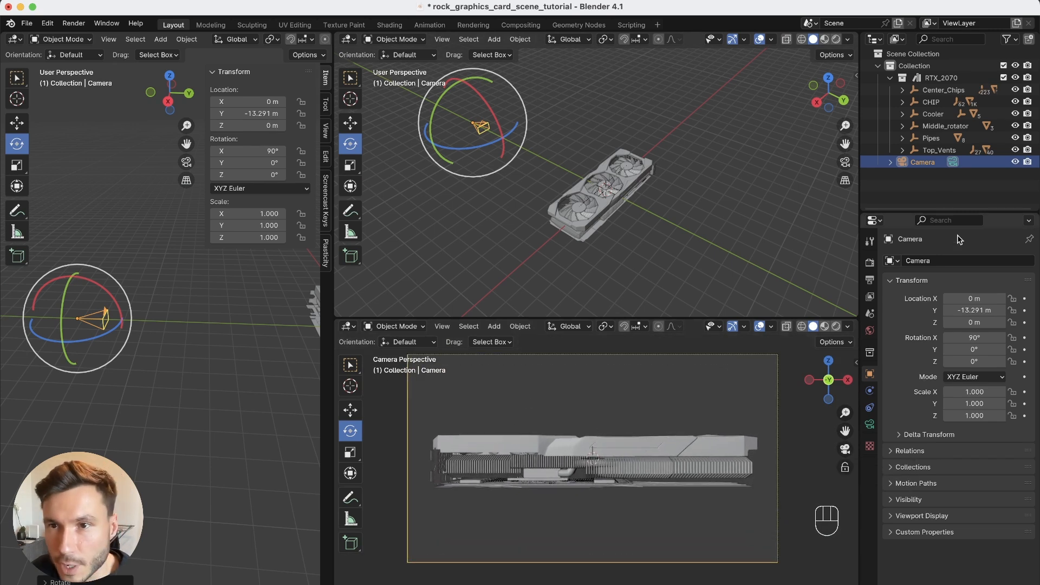
# - Set the camera's focal length to 85 mm
pyautogui.click(953, 161)
pyautogui.click(981, 319)
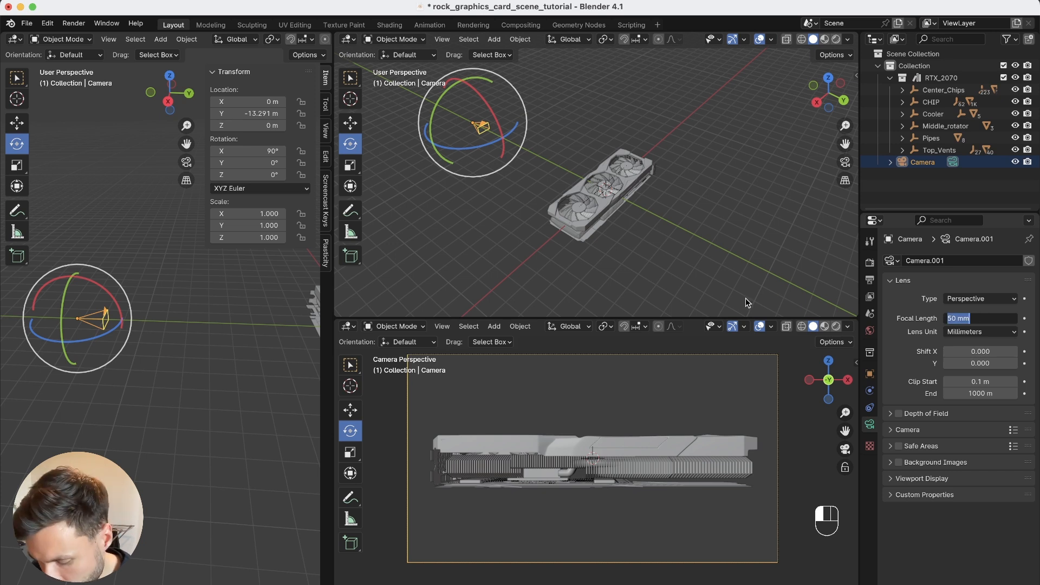
pyautogui.write('85')
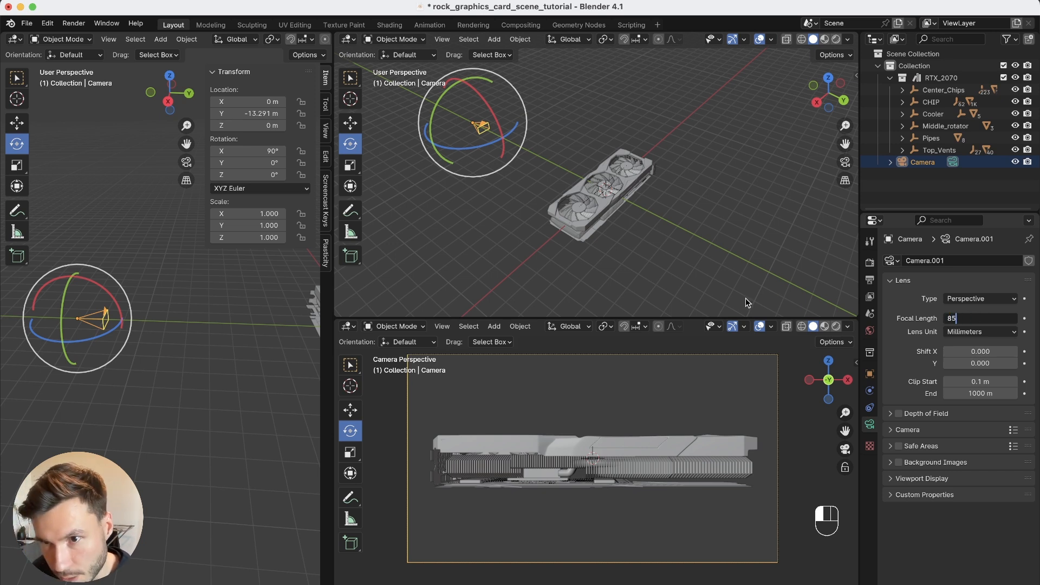
pyautogui.press('Return')
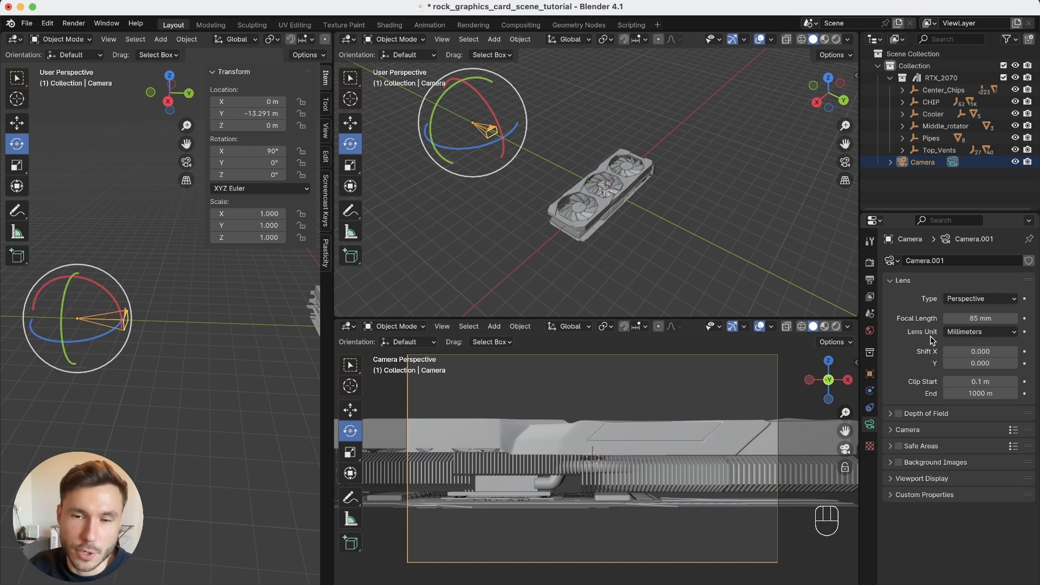
# - Move the camera farther back along the Y axis to about -21.15 m to frame the whole card, and save the file
pyautogui.keyDown('alt'); pyautogui.moveTo(528, 445); pyautogui.dragTo(535, 452, button='middle'); pyautogui.keyUp('alt')
pyautogui.keyDown('alt'); pyautogui.moveTo(169, 360); pyautogui.dragTo(298, 344, button='middle'); pyautogui.keyUp('alt')
pyautogui.press('g')
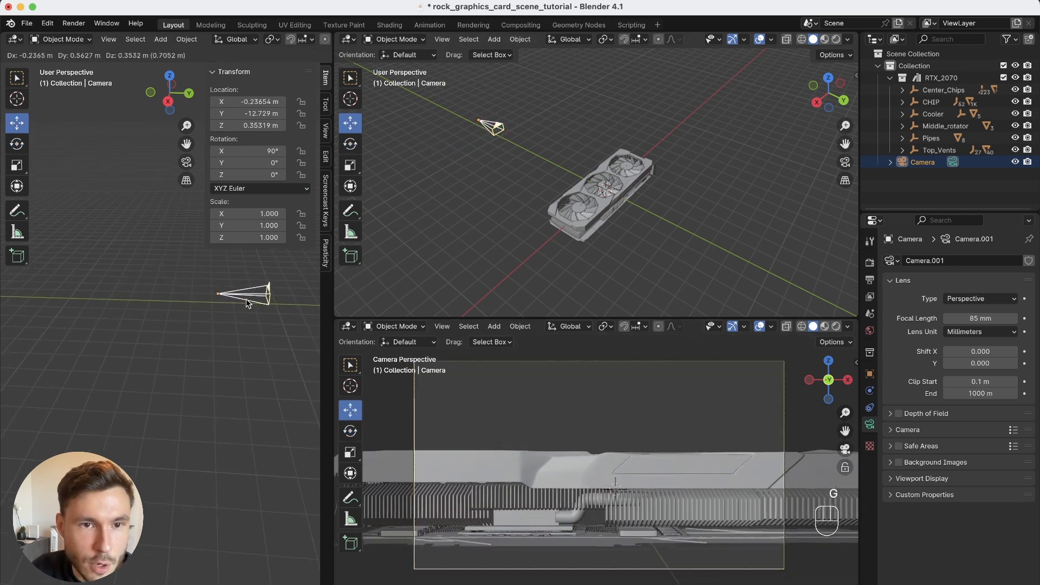
pyautogui.rightClick(252, 305)
pyautogui.moveTo(252, 306); pyautogui.dragTo(76, 323)
pyautogui.press('super+z')
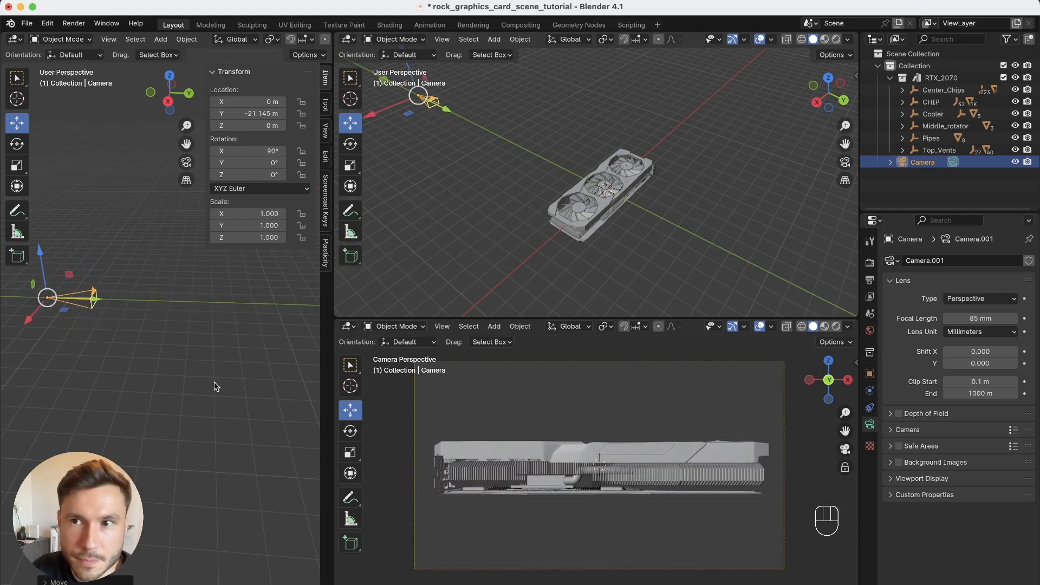
pyautogui.press('super+s')
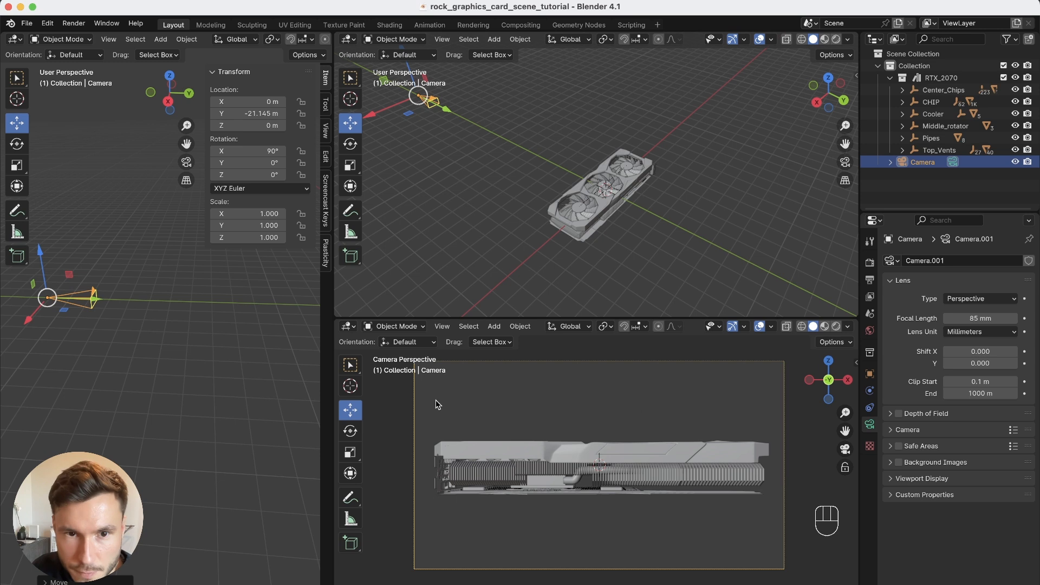
# - Hide the toolbar and the gizmos in the camera viewport and enlarge the camera frame slightly
pyautogui.press('t')
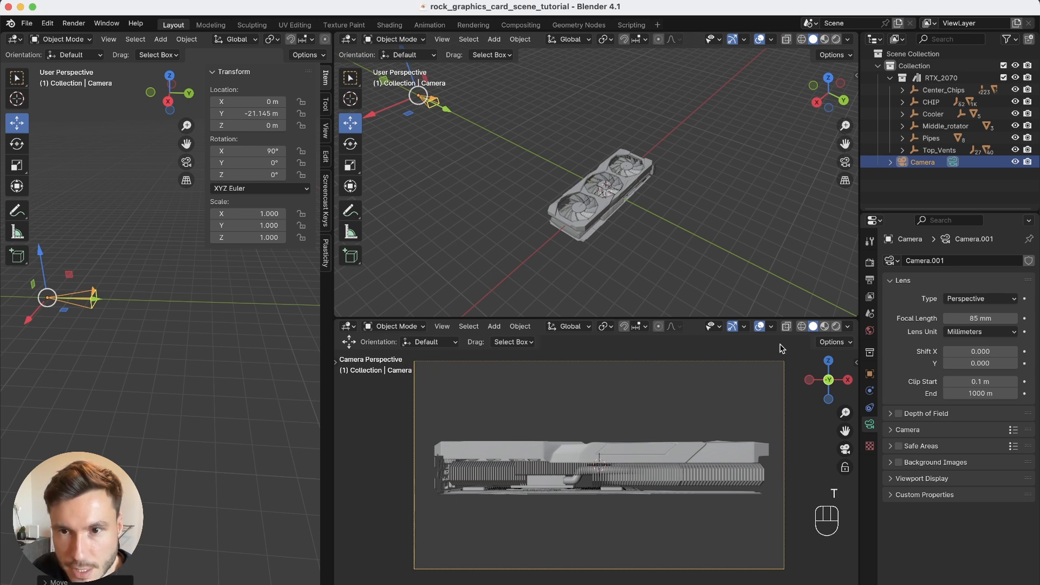
pyautogui.click(733, 327)
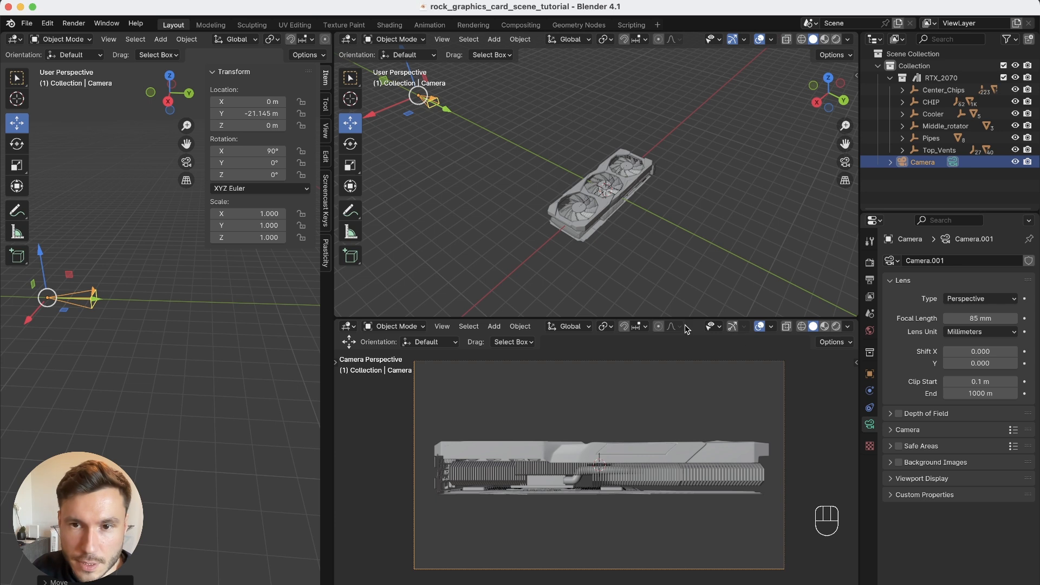
pyautogui.keyDown('alt'); pyautogui.scroll(2, 641, 406); pyautogui.keyUp('alt')
pyautogui.keyDown('alt'); pyautogui.scroll(-1, 641, 405); pyautogui.keyUp('alt')
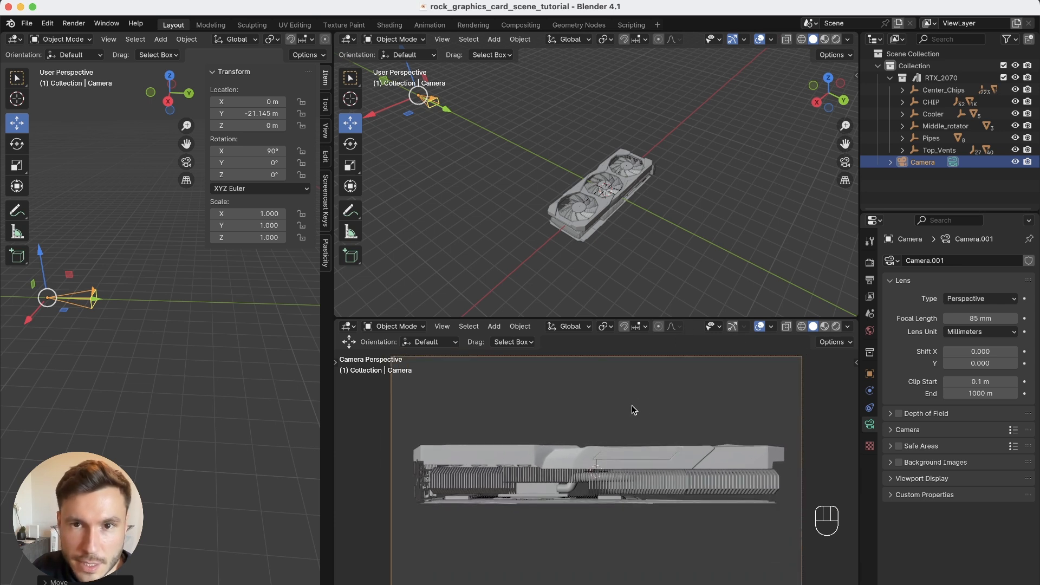
# - Select all objects of the RTX_2070 collection and rotate the card so its fans face the camera at a slight diagonal tilt
pyautogui.click(670, 165)
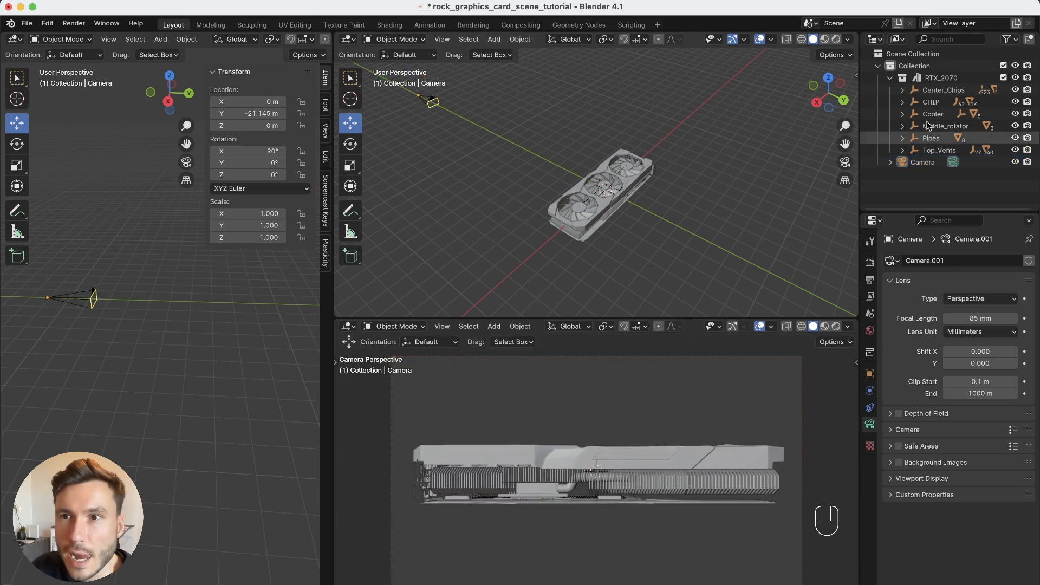
pyautogui.doubleClick(902, 81)
pyautogui.moveTo(596, 228)
pyautogui.keyDown('alt'); pyautogui.mouseDown()
pyautogui.moveTo(621, 232)
pyautogui.moveTo(608, 223)
pyautogui.mouseUp(); pyautogui.keyUp('alt')
pyautogui.press('r')
pyautogui.moveTo(574, 187); pyautogui.dragTo(588, 165)
# - Scale the whole graphics card down to a little over half its size in the camera frame and deselect it
pyautogui.keyDown('alt'); pyautogui.moveTo(496, 169); pyautogui.dragTo(548, 194); pyautogui.keyUp('alt')
pyautogui.moveTo(532, 222); pyautogui.dragTo(528, 213)
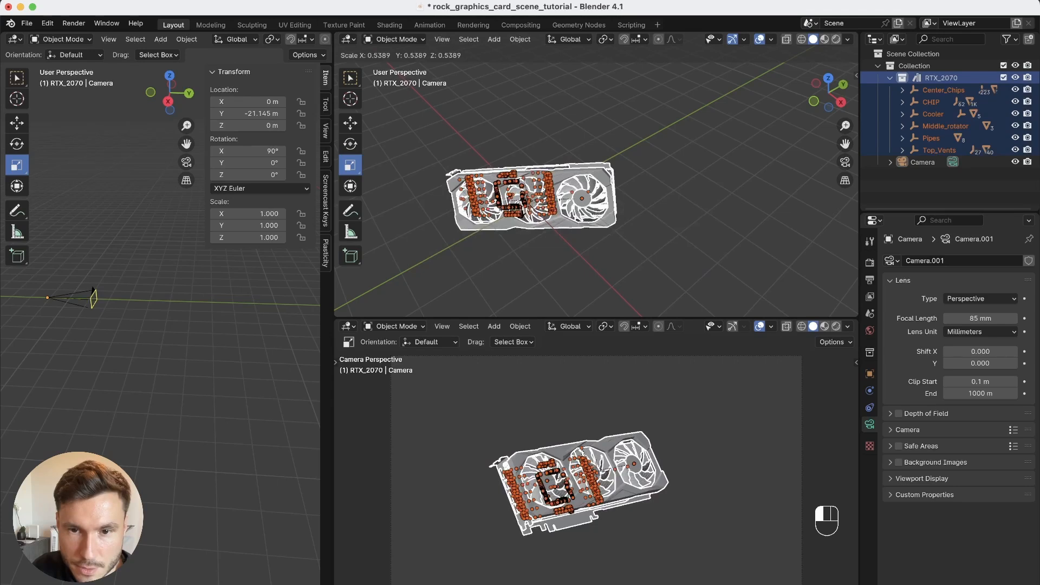
pyautogui.moveTo(524, 240); pyautogui.dragTo(541, 247)
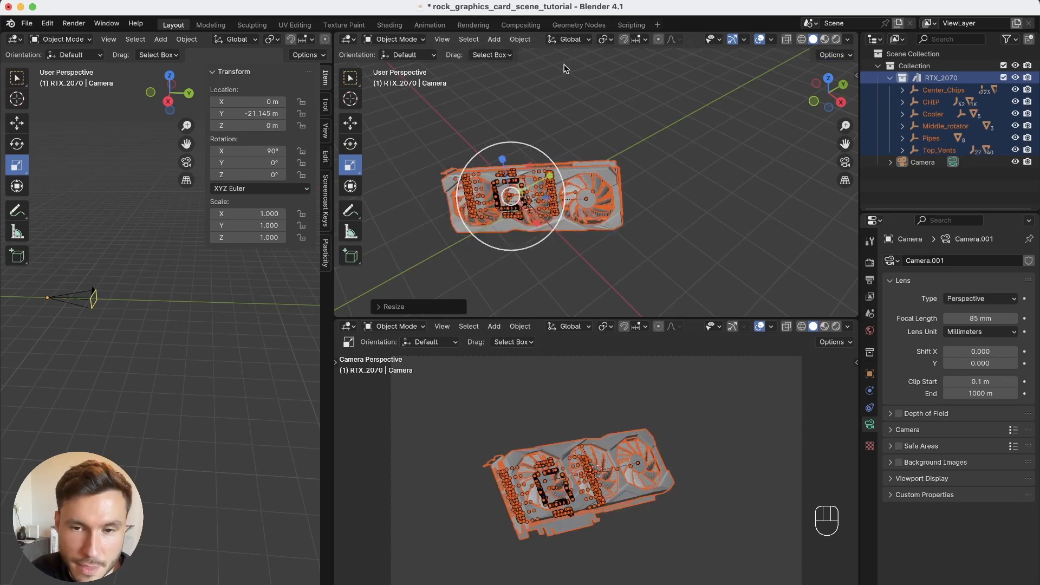
pyautogui.press('Tab')
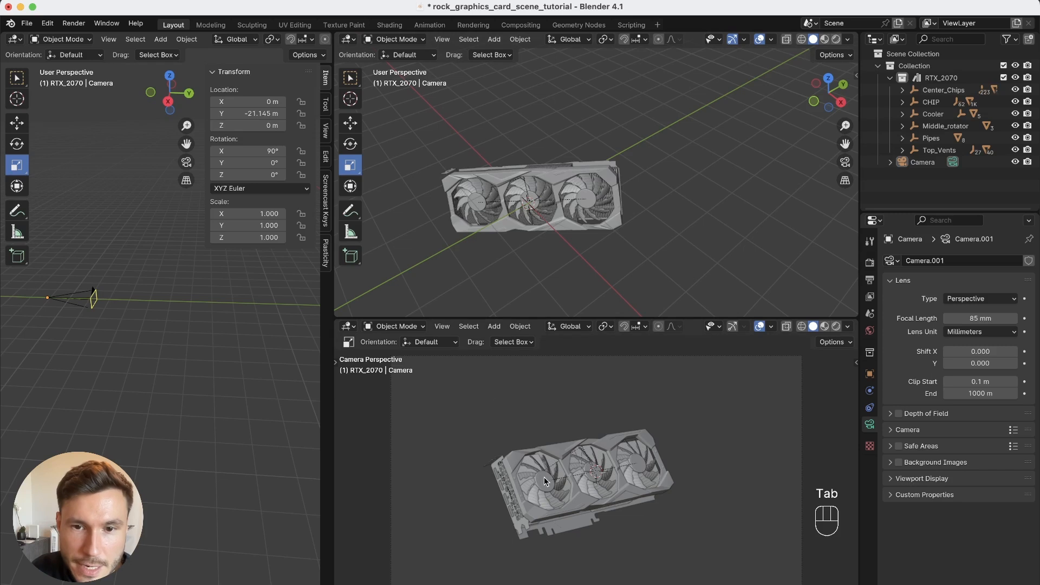
pyautogui.keyDown('alt'); pyautogui.moveTo(563, 198); pyautogui.dragTo(572, 136, button='right'); pyautogui.keyUp('alt')
pyautogui.moveTo(583, 185)
pyautogui.keyDown('alt'); pyautogui.mouseDown()
pyautogui.moveTo(641, 162)
pyautogui.moveTo(600, 190)
pyautogui.mouseUp(); pyautogui.keyUp('alt')
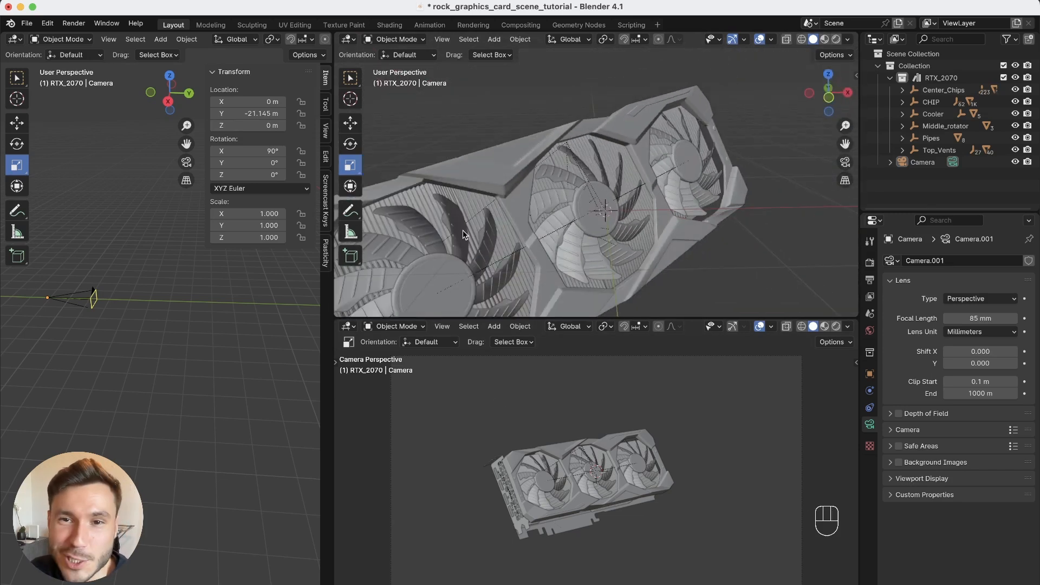
pyautogui.keyDown('alt'); pyautogui.moveTo(463, 234); pyautogui.dragTo(594, 238); pyautogui.keyUp('alt')
pyautogui.keyDown('alt'); pyautogui.moveTo(469, 257); pyautogui.dragTo(416, 233); pyautogui.keyUp('alt')
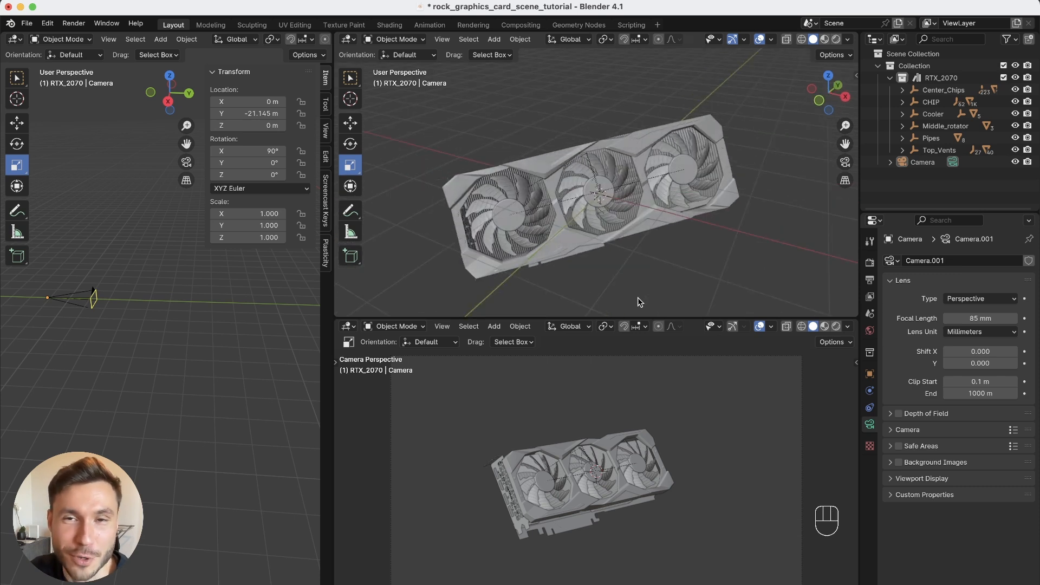
pyautogui.keyDown('alt'); pyautogui.moveTo(585, 277); pyautogui.dragTo(573, 256); pyautogui.keyUp('alt')
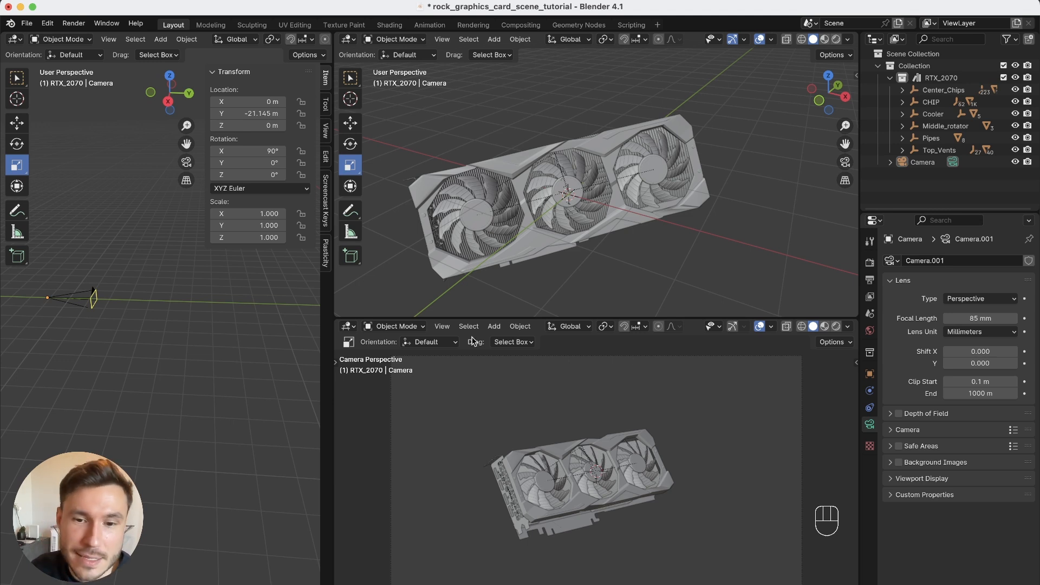
pyautogui.keyDown('alt'); pyautogui.moveTo(517, 266); pyautogui.dragTo(544, 293); pyautogui.keyUp('alt')
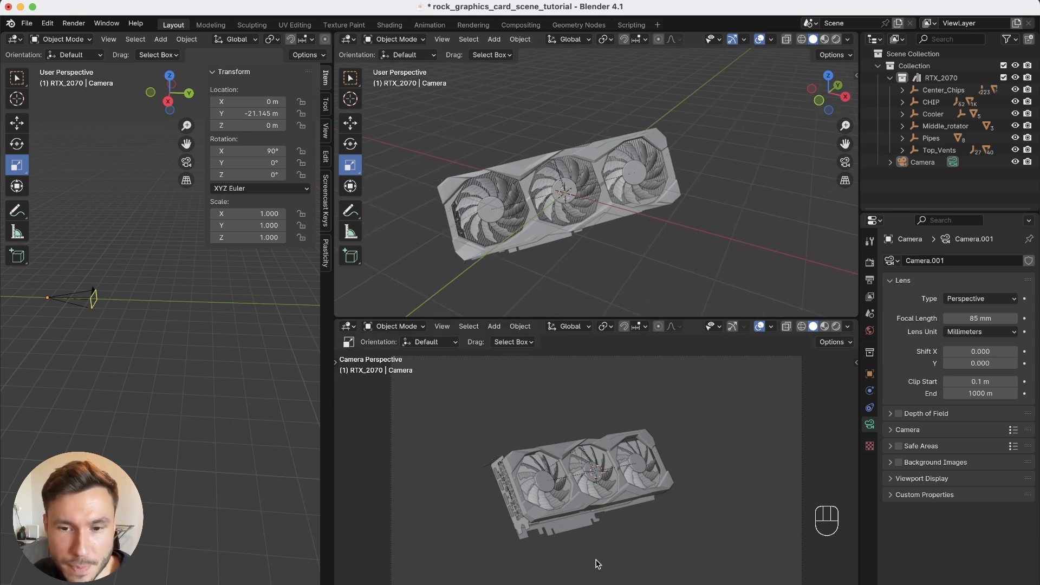
# - Switch to Quixel Bridge, export the Sandstone Rock at 4K Resolution to Blender, and scale the imported rock up beside the card
pyautogui.click(561, 584)
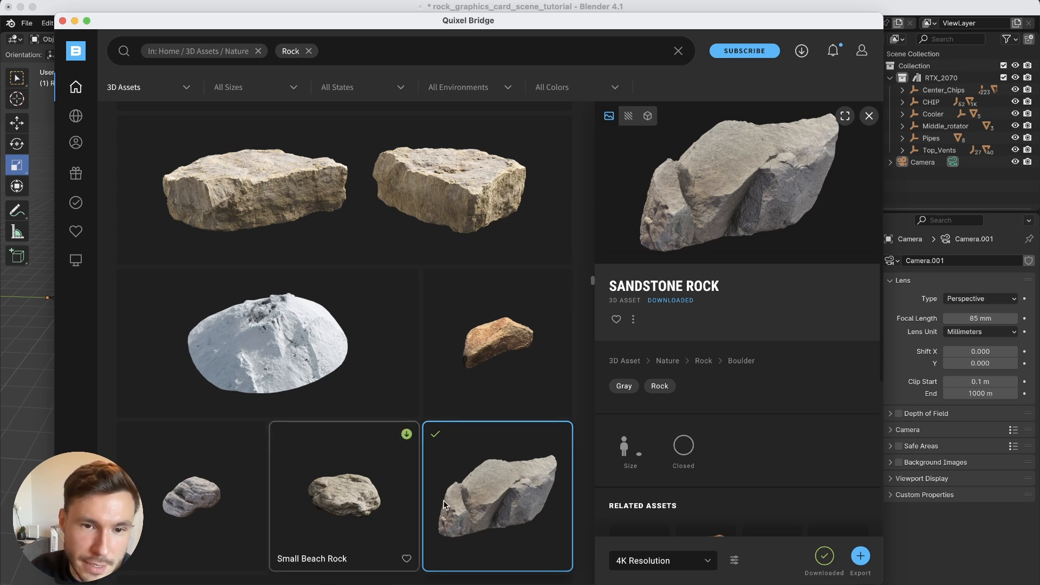
pyautogui.moveTo(593, 280)
pyautogui.mouseDown()
pyautogui.moveTo(591, 209)
pyautogui.moveTo(601, 283)
pyautogui.mouseUp()
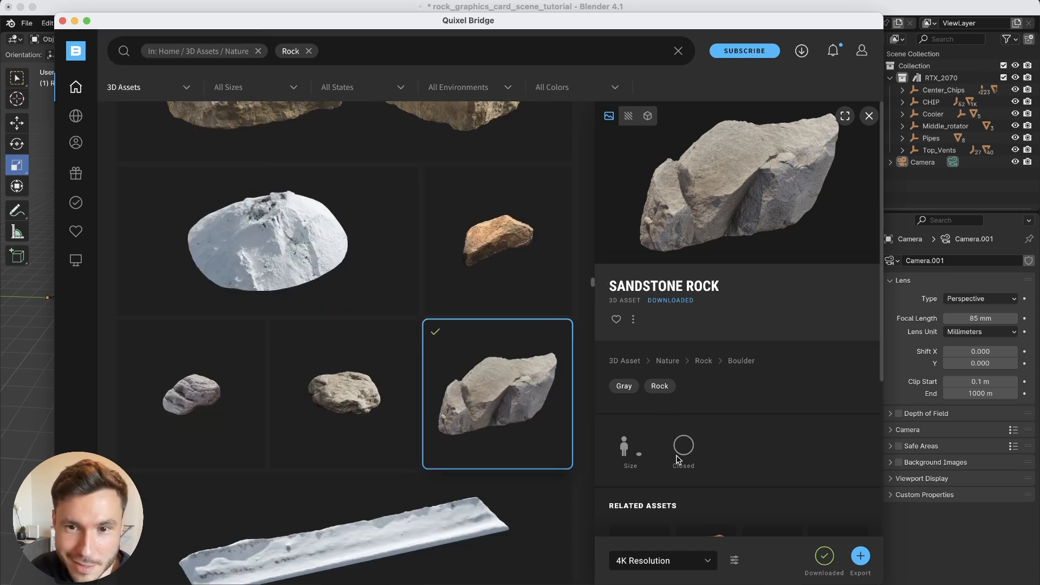
pyautogui.click(856, 568)
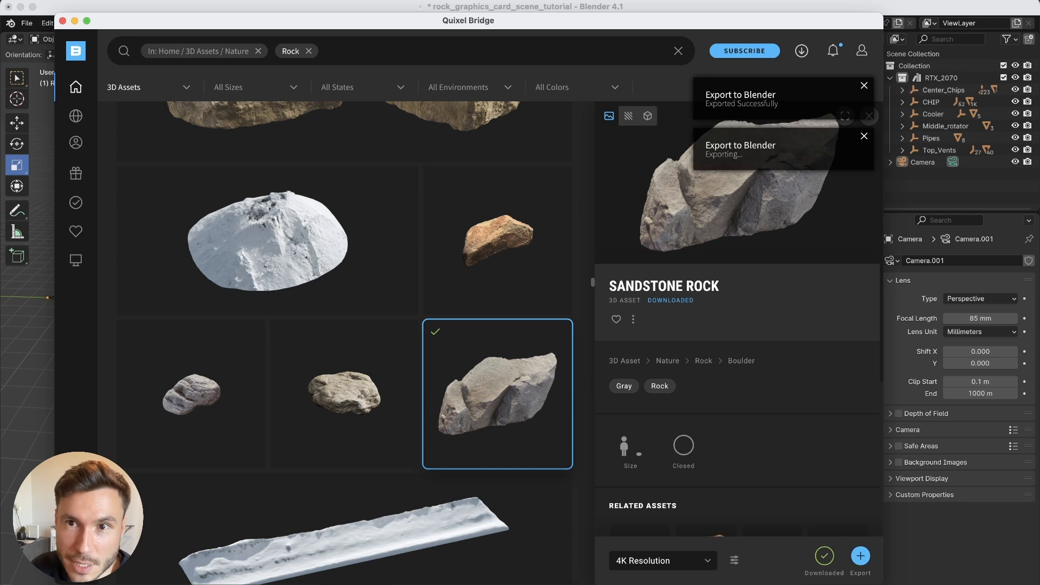
pyautogui.click(184, 3)
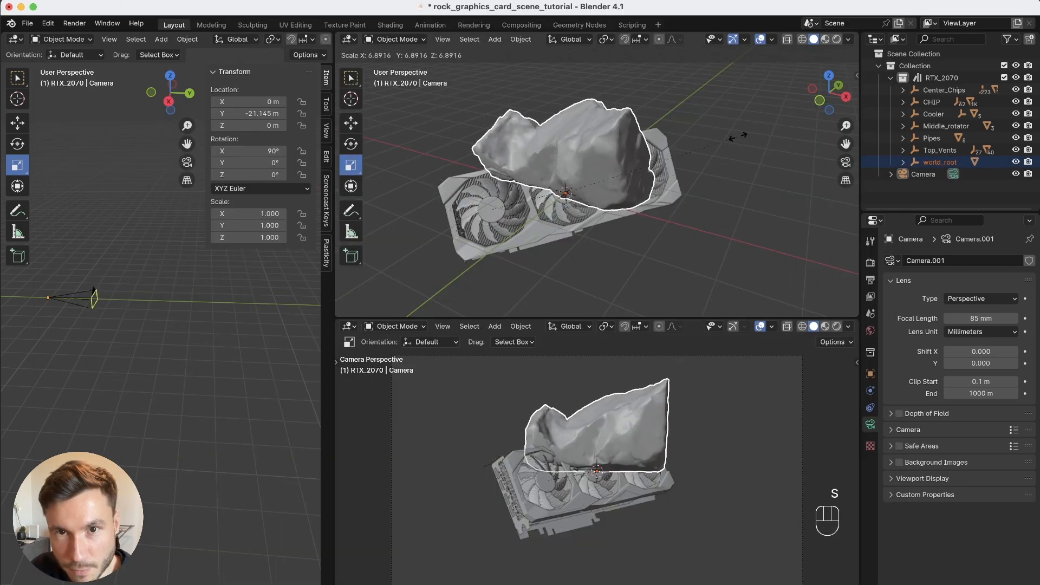
pyautogui.click(737, 136)
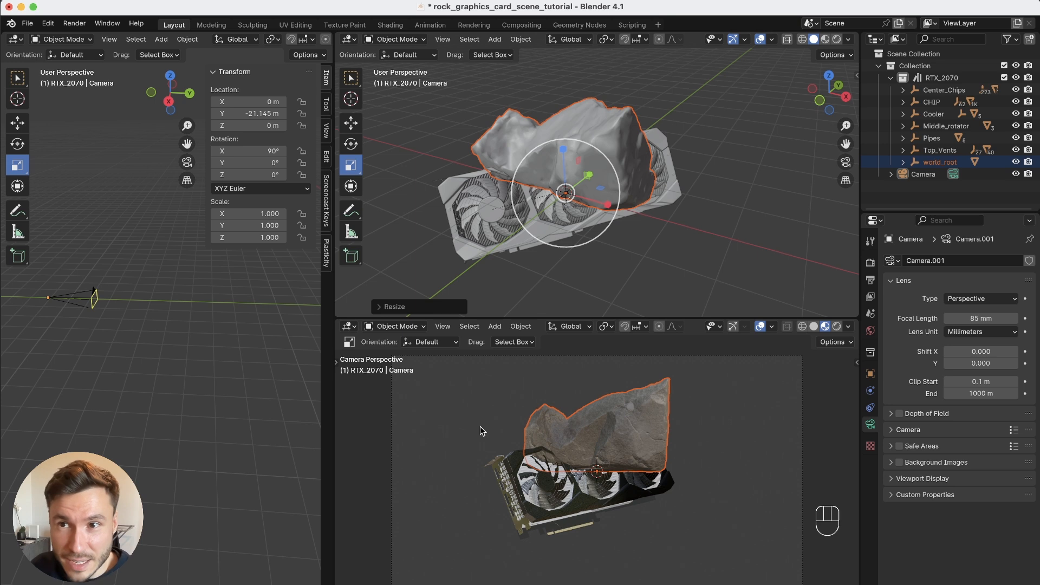
# - Undo the sandstone rock's enlargement and collapse the RTX_2070 collection in the outliner
pyautogui.press('super+z')
pyautogui.press('super+z')
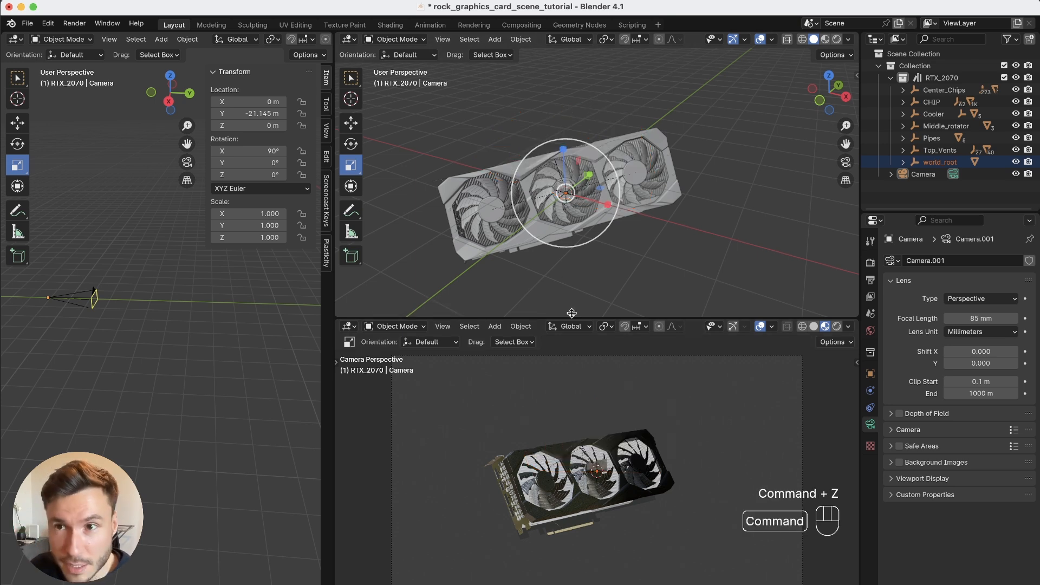
pyautogui.click(891, 77)
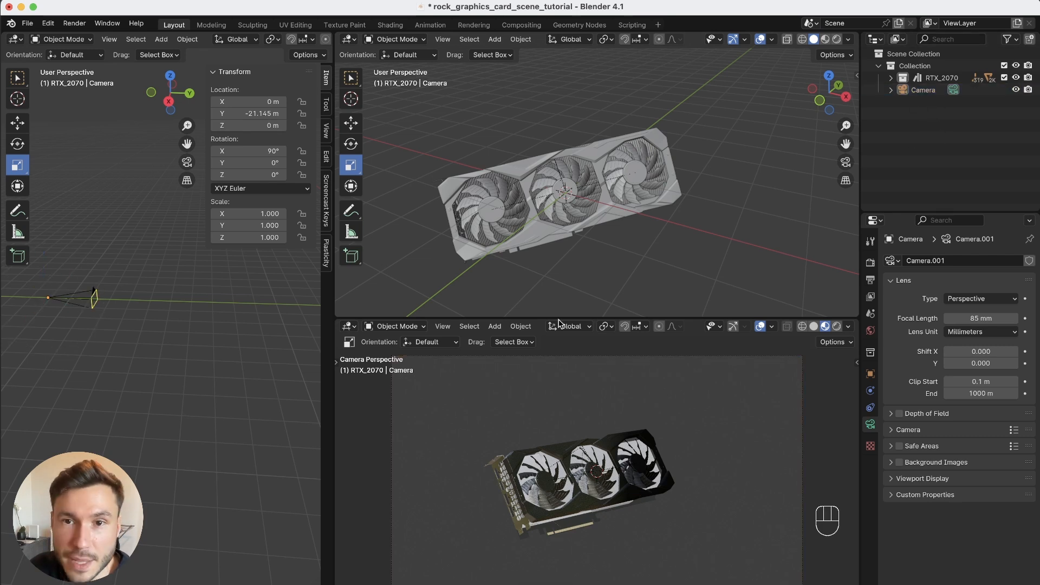
# - Switch to the browser, look through CGTrader's free rocks models, and open the Rock Pack Vol 2 Photoscanned Rocks page
pyautogui.click(417, 584)
pyautogui.click(811, 20)
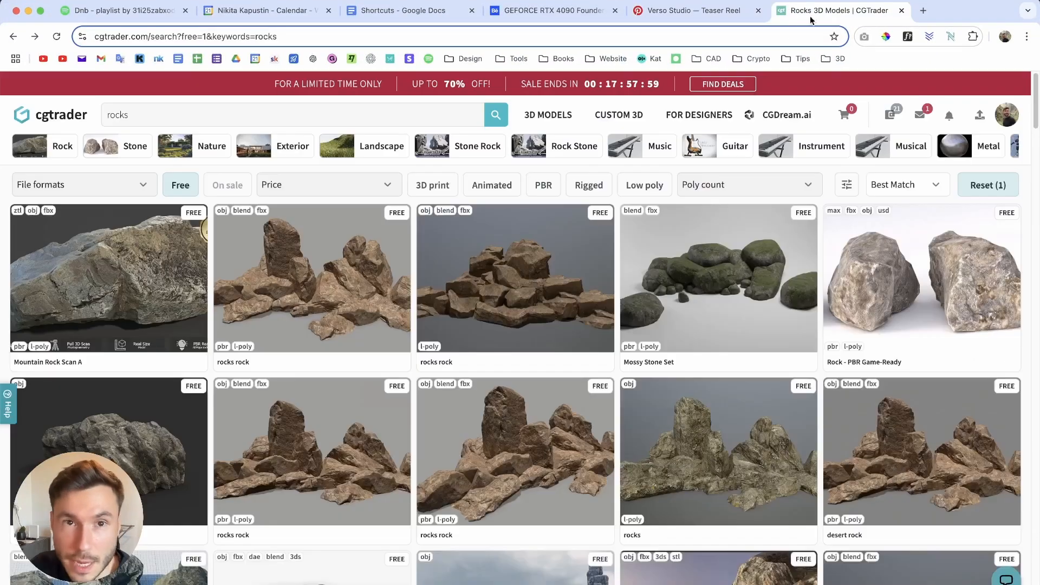
pyautogui.click(127, 115)
pyautogui.doubleClick(125, 116)
pyautogui.click(179, 114)
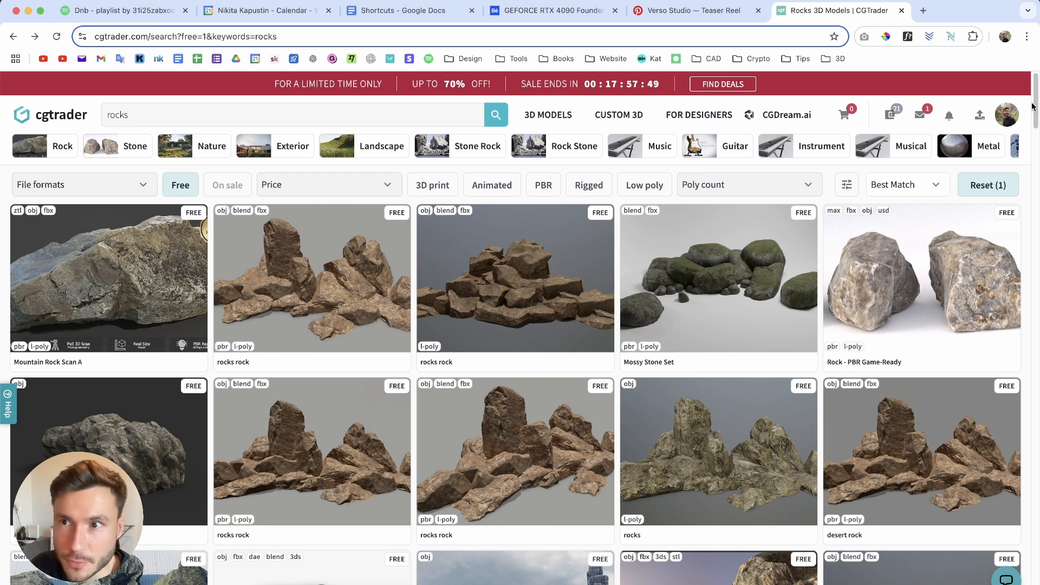
pyautogui.scroll(-2, 143, 356)
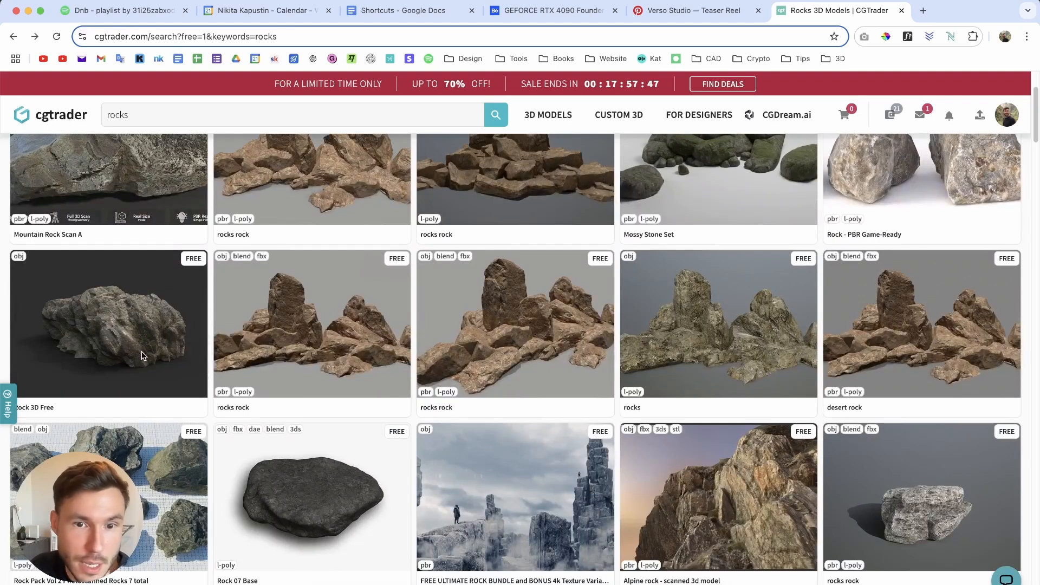
pyautogui.moveTo(1036, 126); pyautogui.dragTo(1035, 132)
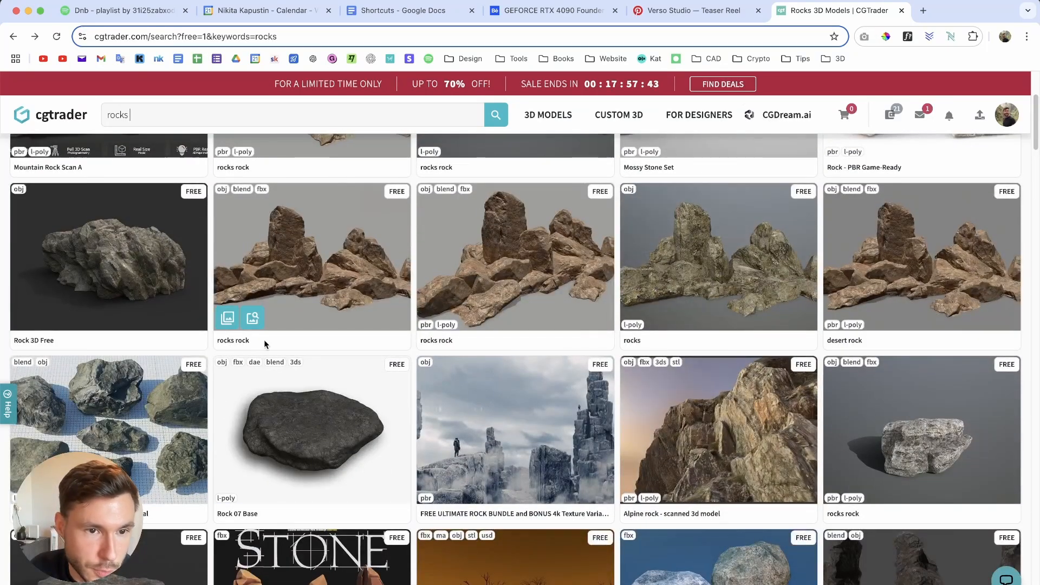
pyautogui.click(107, 435)
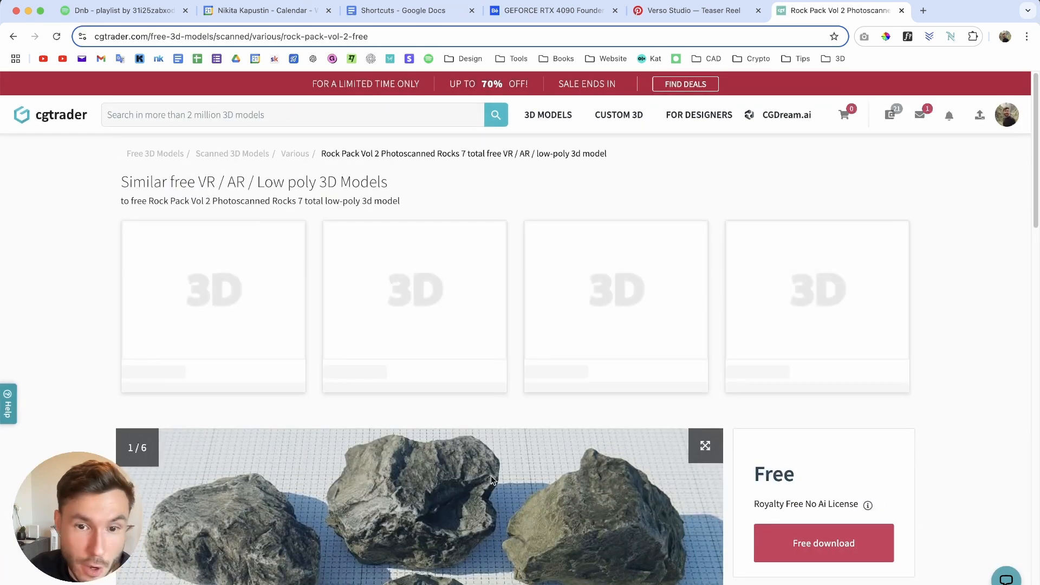
# - Download the packed .blend file of Rock Pack Vol 2 from its free download page
pyautogui.scroll(-4, 492, 481)
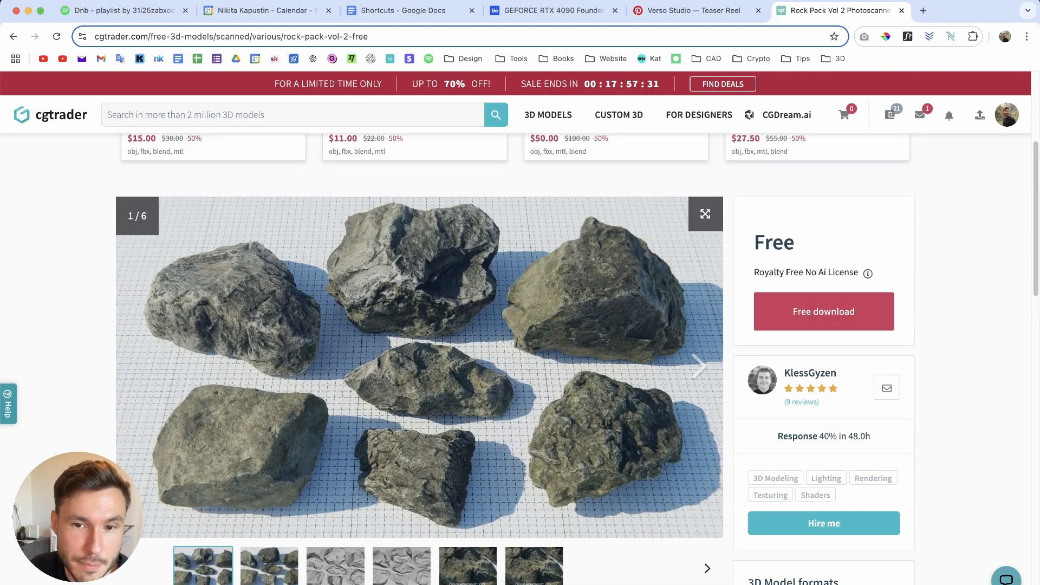
pyautogui.click(835, 324)
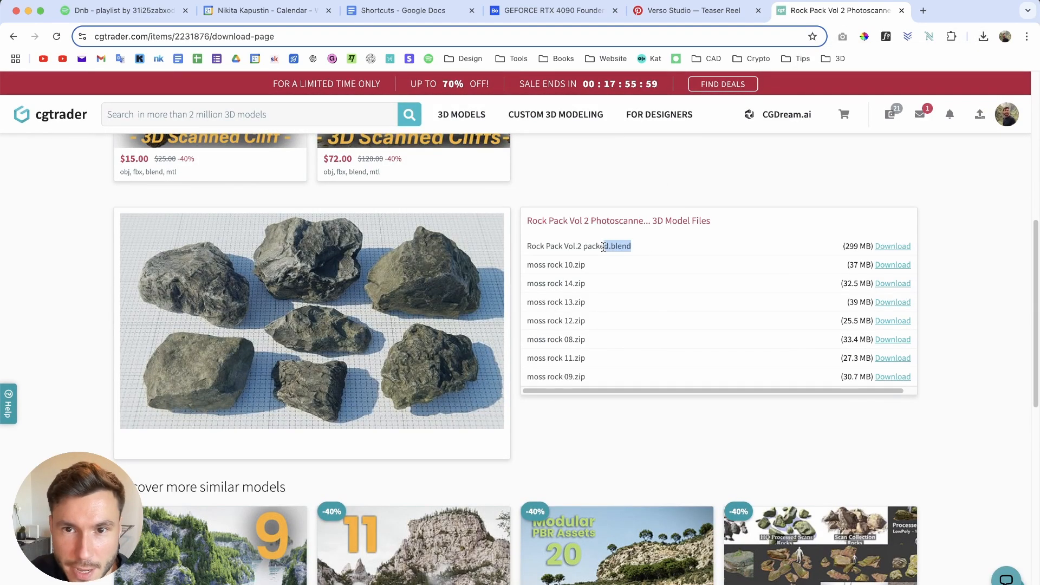
pyautogui.tripleClick(615, 247)
pyautogui.click(903, 246)
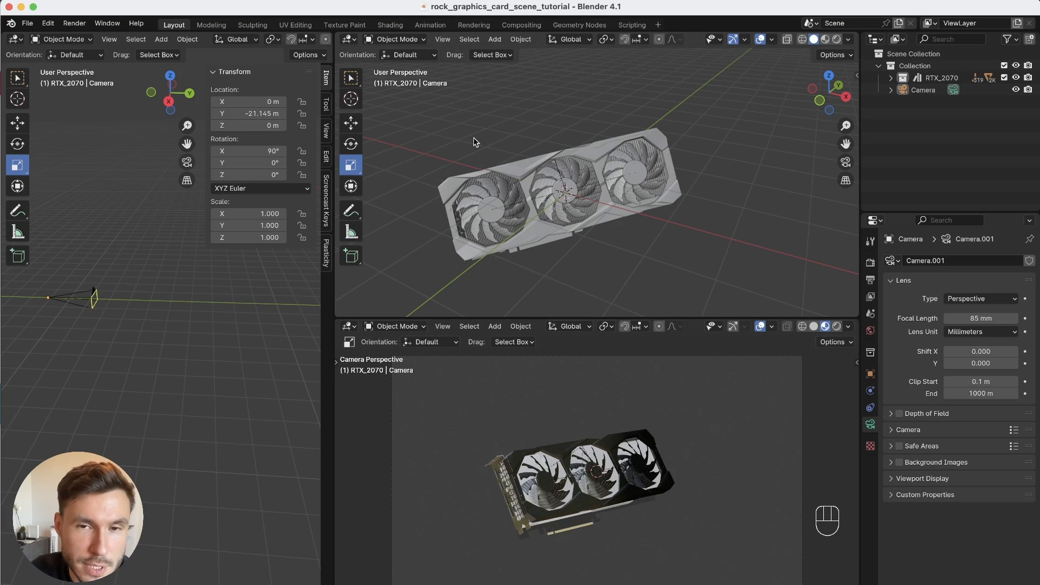
# - Append the moss rock 08 object from the Rock Pack Vol.2 packed .blend file on the Desktop into the Blender scene
pyautogui.click(26, 24)
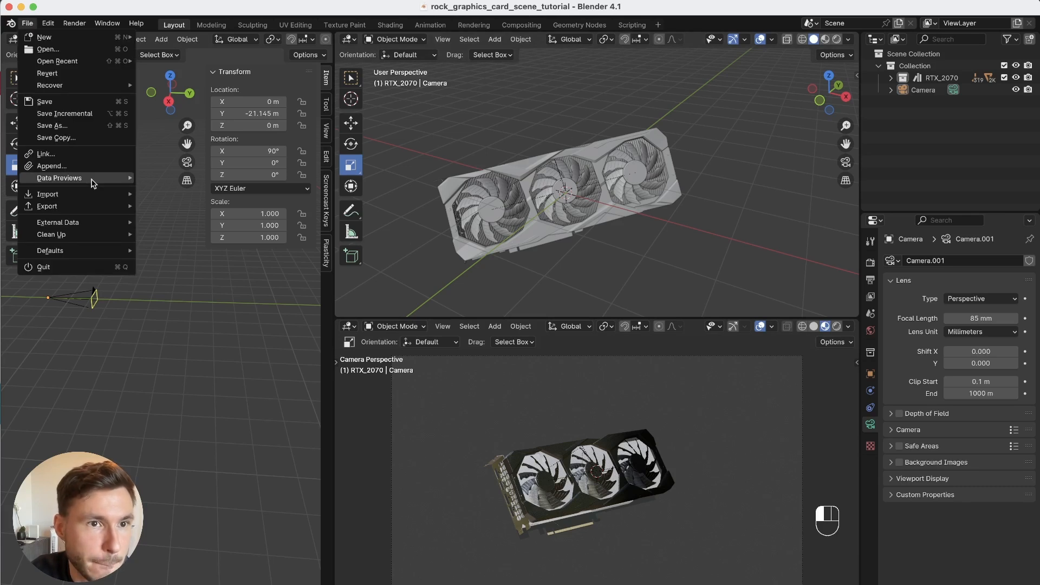
pyautogui.click(72, 165)
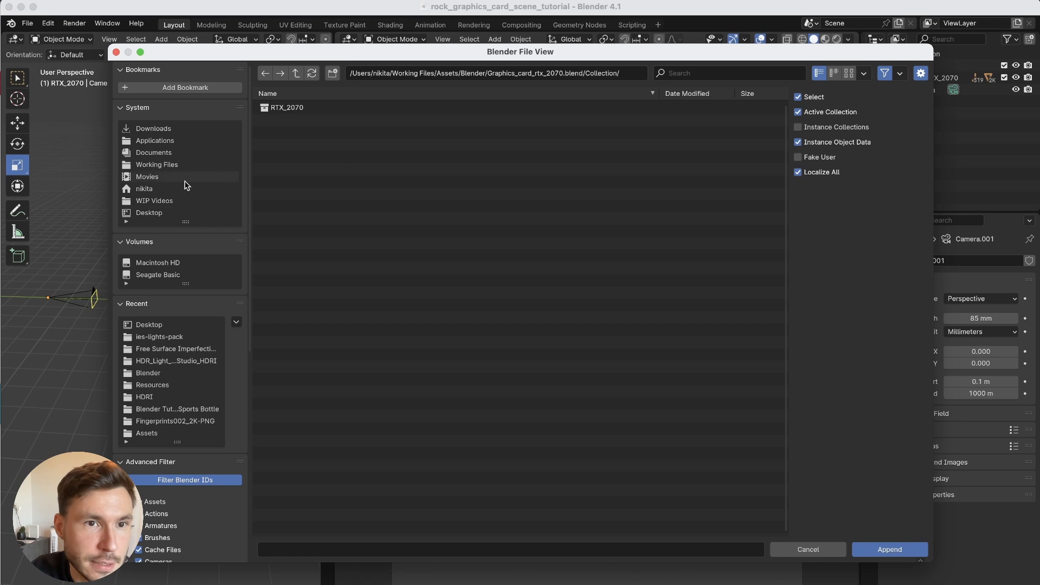
pyautogui.click(155, 213)
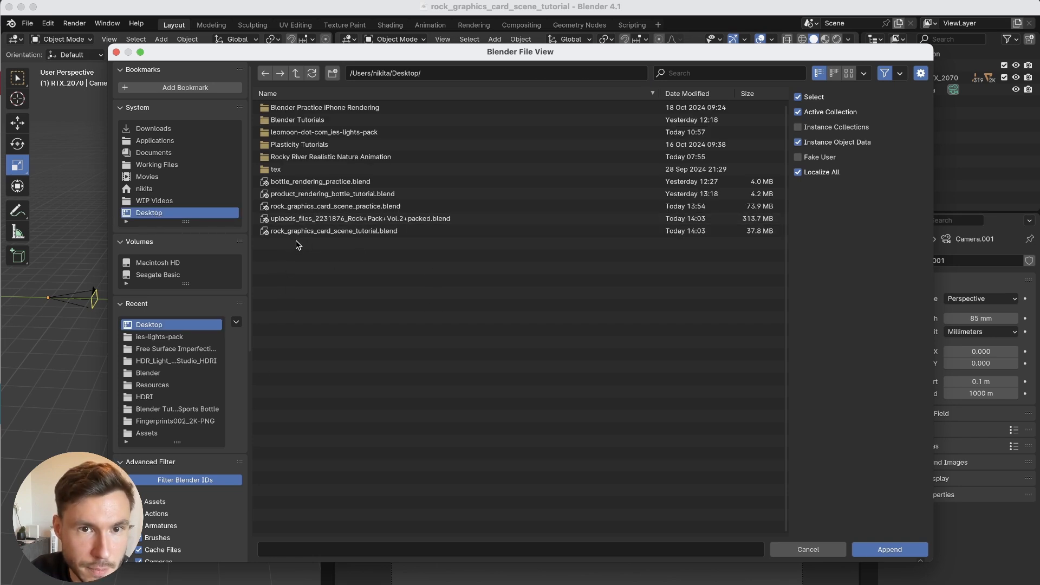
pyautogui.doubleClick(442, 222)
pyautogui.click(302, 133)
pyautogui.click(293, 206)
pyautogui.doubleClick(293, 206)
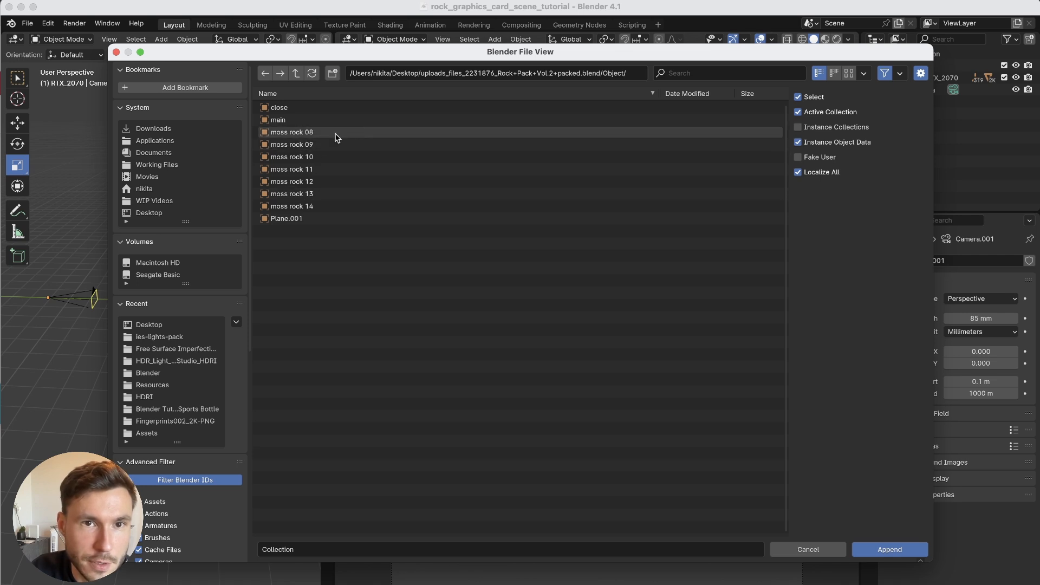
pyautogui.doubleClick(318, 134)
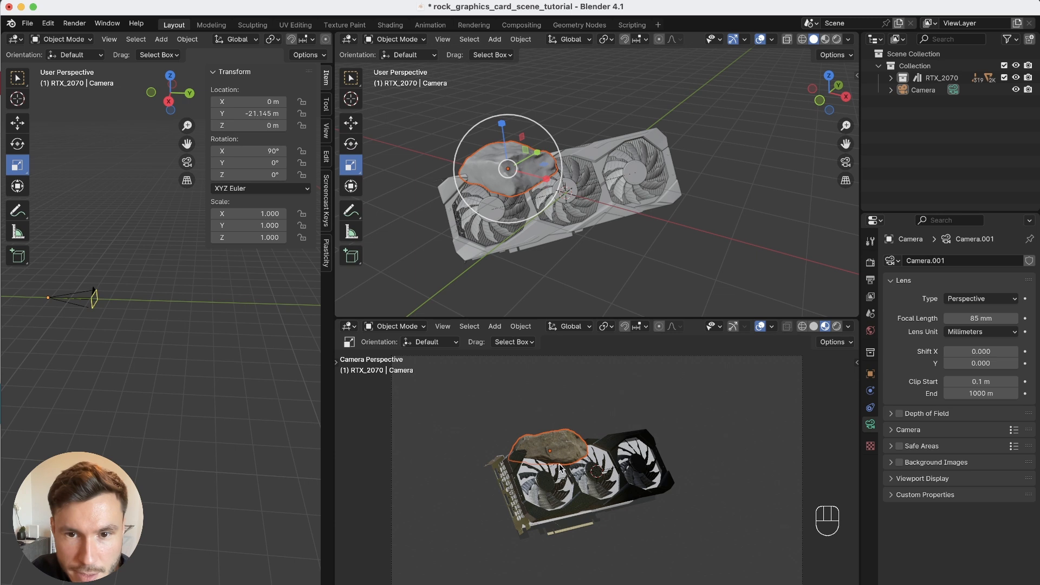
# - Scale moss rock 10 up until it is larger than the graphics card
pyautogui.moveTo(505, 268)
pyautogui.keyDown('alt'); pyautogui.mouseDown()
pyautogui.moveTo(544, 293)
pyautogui.moveTo(490, 280)
pyautogui.mouseUp(); pyautogui.keyUp('alt')
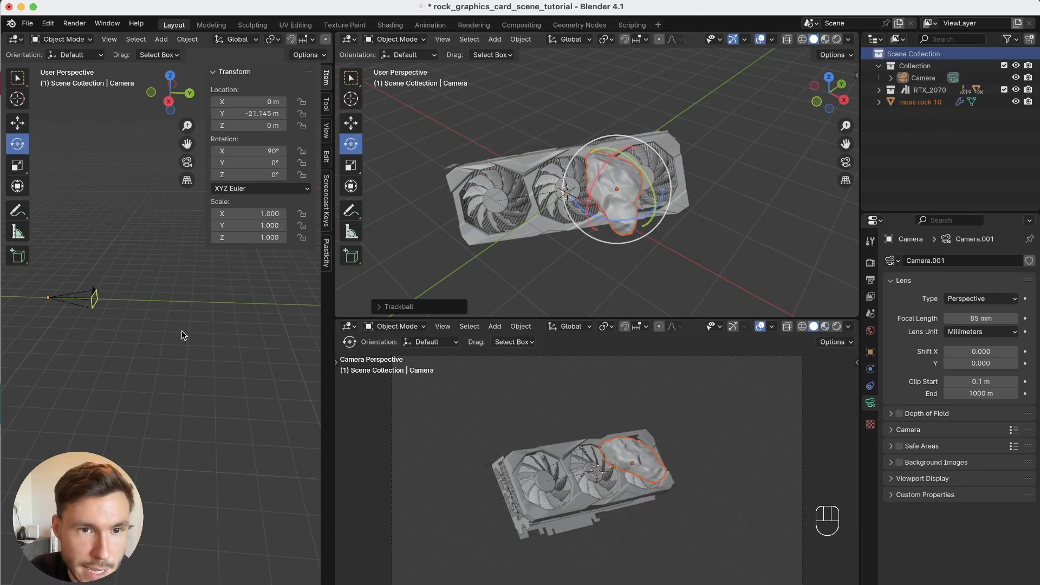
pyautogui.keyDown('alt'); pyautogui.moveTo(182, 331); pyautogui.dragTo(179, 303, button='right'); pyautogui.keyUp('alt')
pyautogui.keyDown('alt'); pyautogui.moveTo(179, 303); pyautogui.dragTo(262, 319); pyautogui.keyUp('alt')
pyautogui.keyDown('alt'); pyautogui.moveTo(261, 319); pyautogui.dragTo(209, 327, button='middle'); pyautogui.keyUp('alt')
pyautogui.keyDown('alt'); pyautogui.moveTo(209, 328); pyautogui.dragTo(215, 328, button='right'); pyautogui.keyUp('alt')
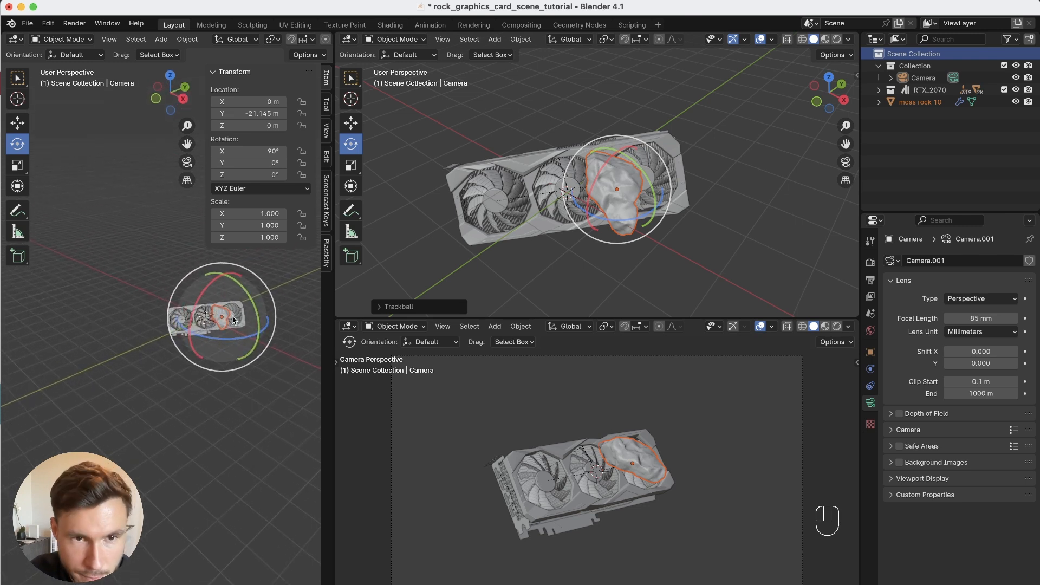
pyautogui.press('s')
pyautogui.press('s')
pyautogui.moveTo(293, 410); pyautogui.dragTo(319, 422)
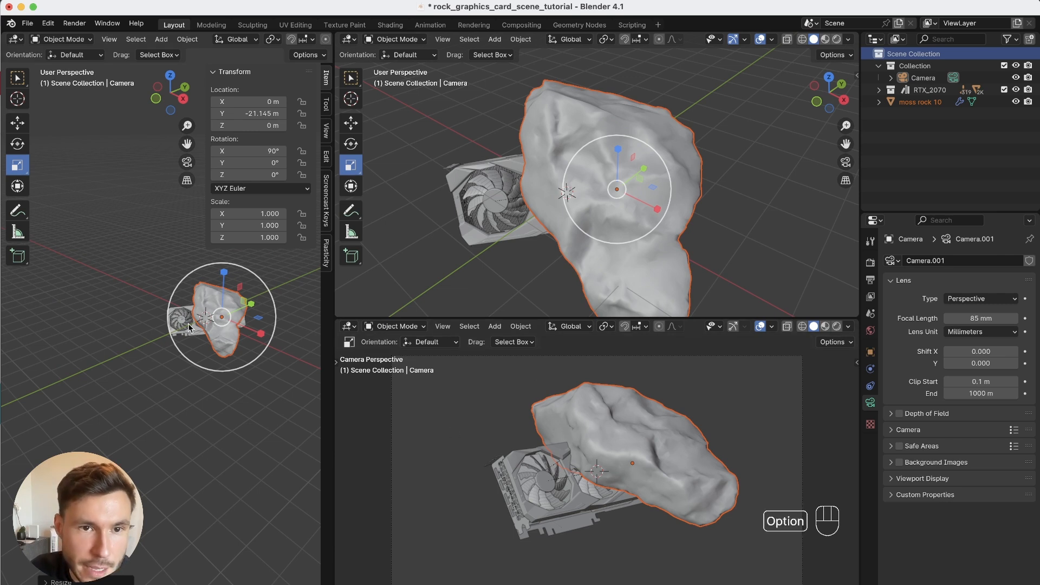
# - Hide the viewport's Transform sidebar and move moss rock 10 away from the card, beyond its upper right end in the camera view
pyautogui.press('n')
pyautogui.press('f')
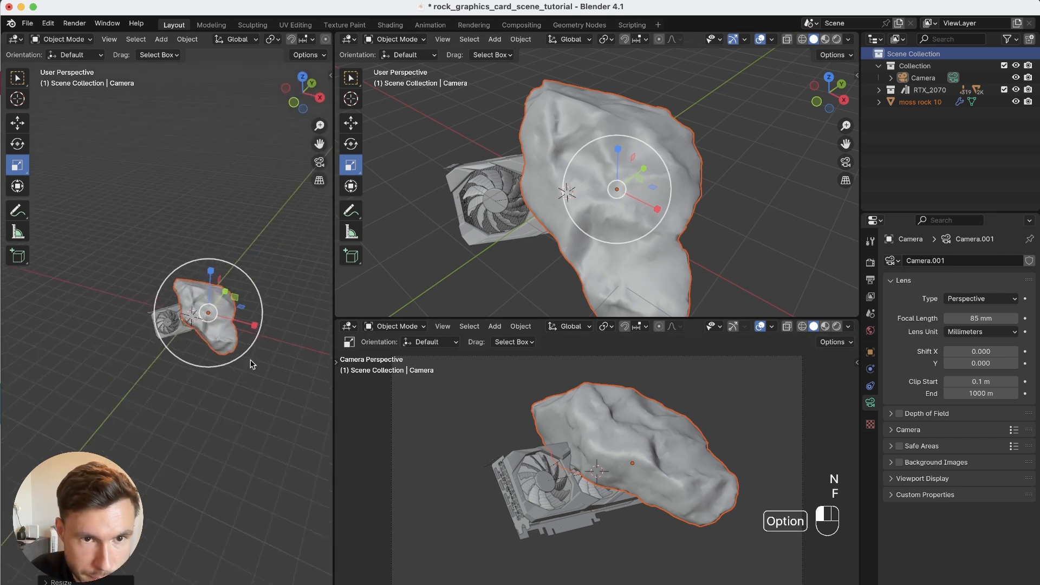
pyautogui.press('g')
pyautogui.click(295, 275)
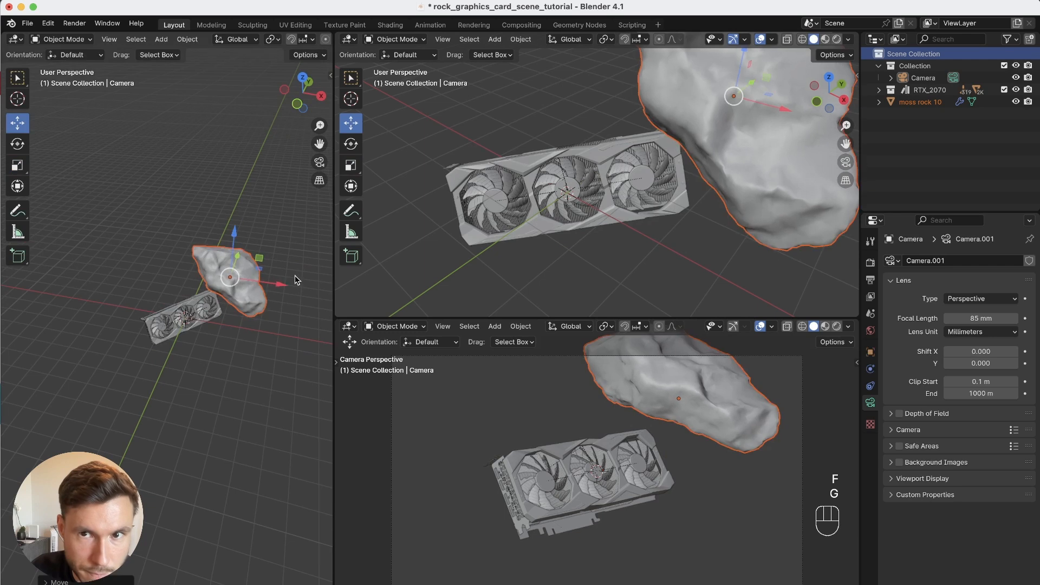
# - Enlarge moss rock 10 further so it reaches the card's upper right corner in the camera view
pyautogui.press('s')
pyautogui.press('s')
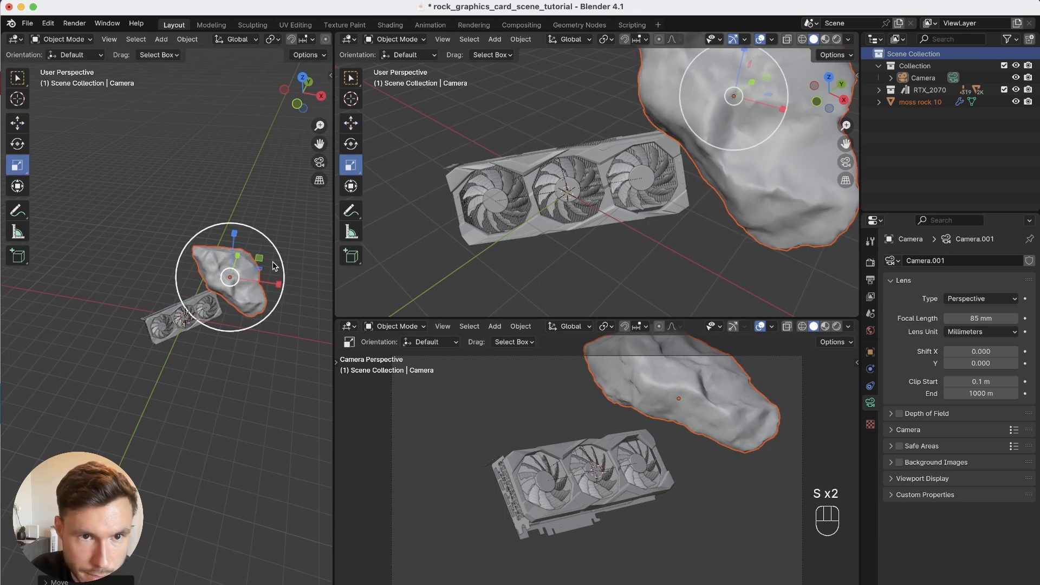
pyautogui.moveTo(249, 274); pyautogui.dragTo(244, 301)
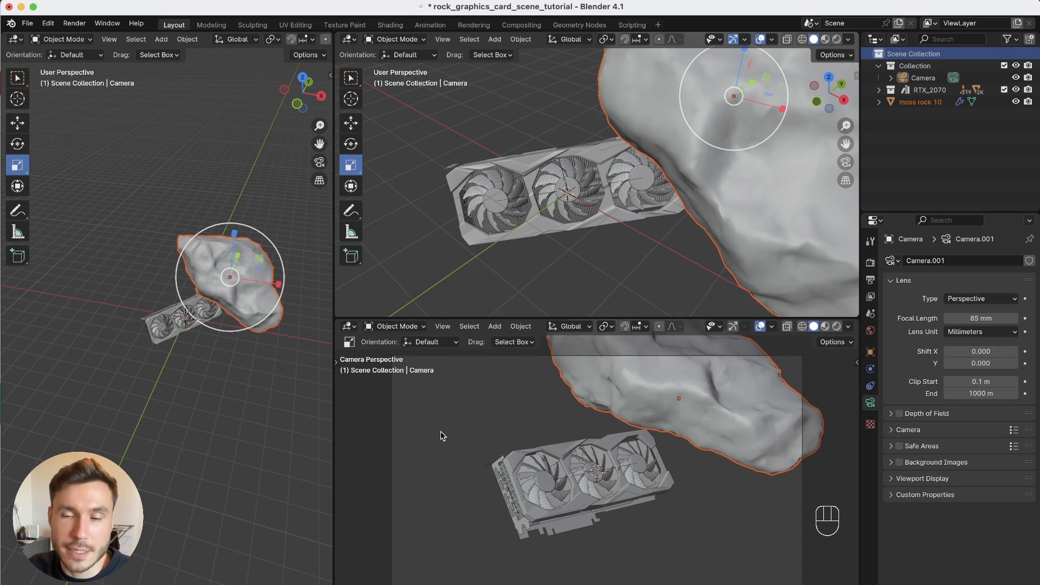
# - Switch the camera viewport to Rendered shading and set the render engine to Cycles with GPU Compute as the device
pyautogui.click(837, 326)
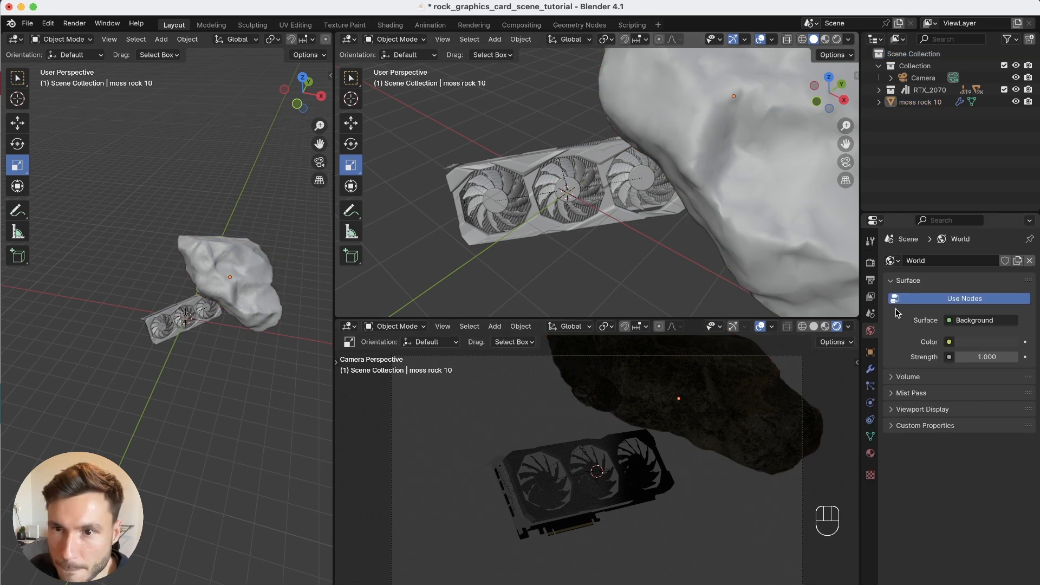
pyautogui.click(871, 242)
pyautogui.click(870, 263)
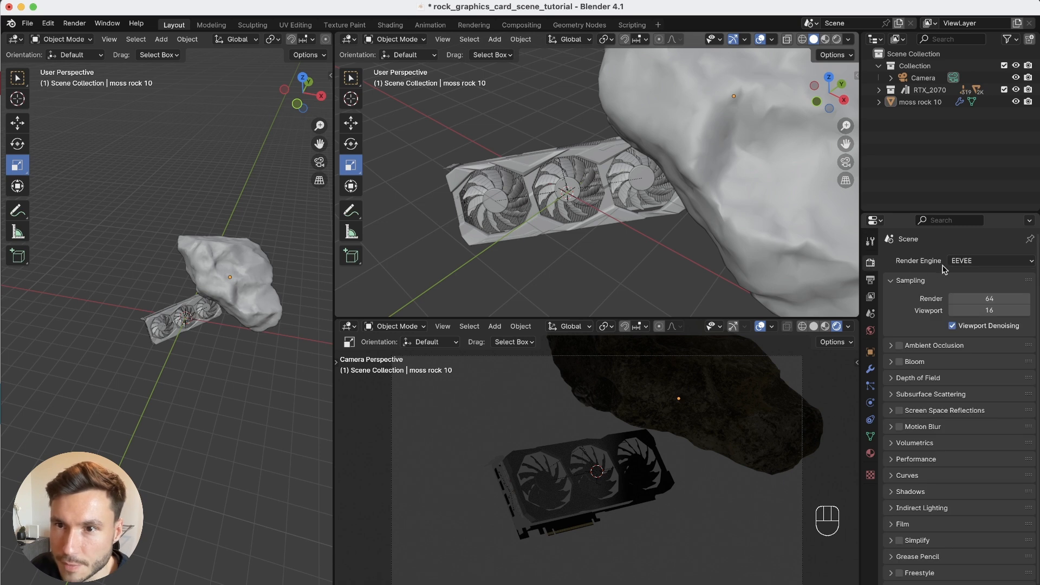
pyautogui.click(962, 261)
pyautogui.click(967, 309)
pyautogui.click(963, 291)
pyautogui.click(968, 317)
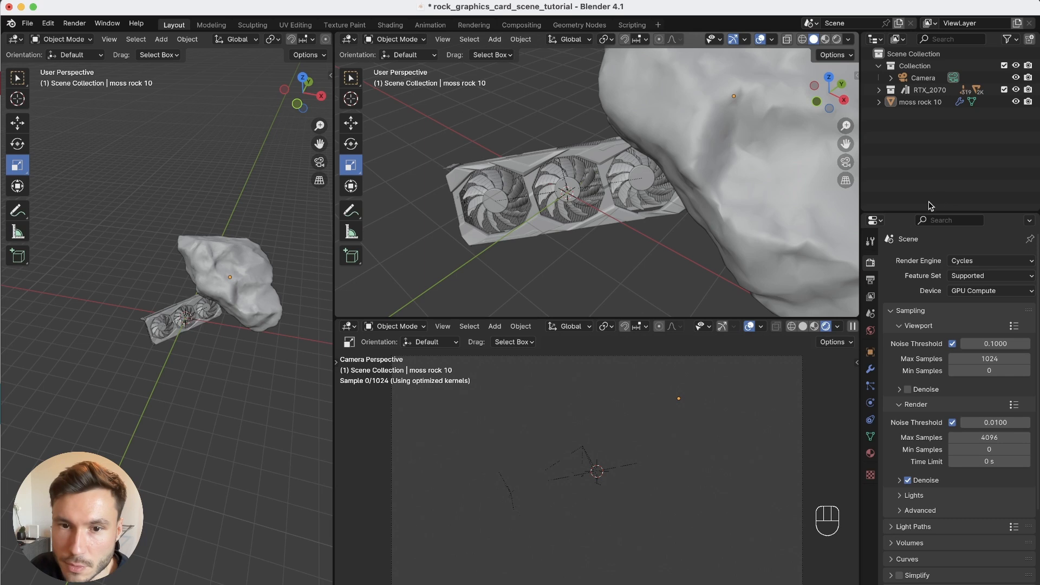
# - Light the world with an Environment Texture, loading a studio HDRI from the HDR_Light_Studio_25_Free_Studio_HDRI folder
pyautogui.click(871, 331)
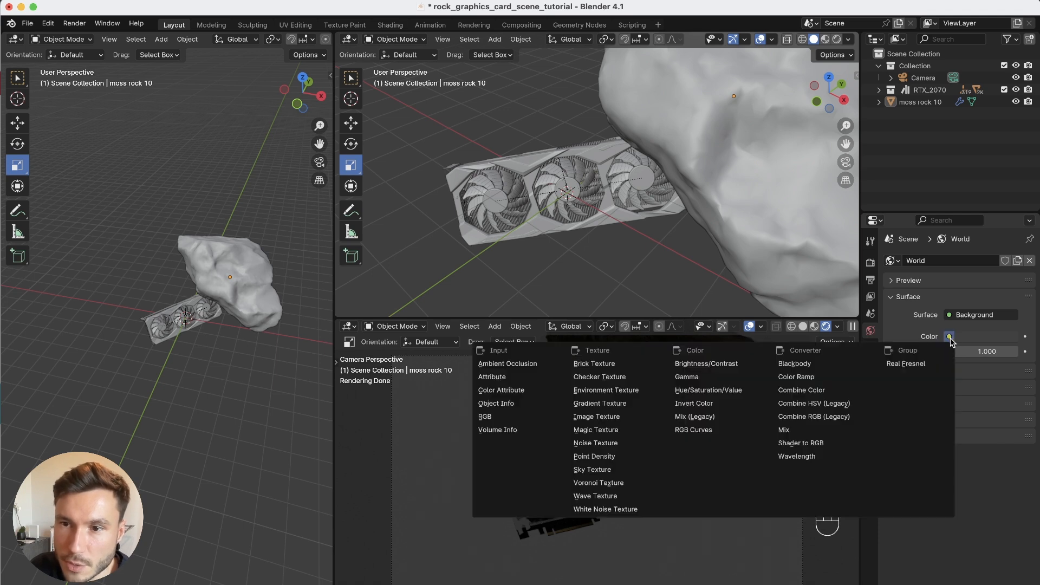
pyautogui.click(950, 337)
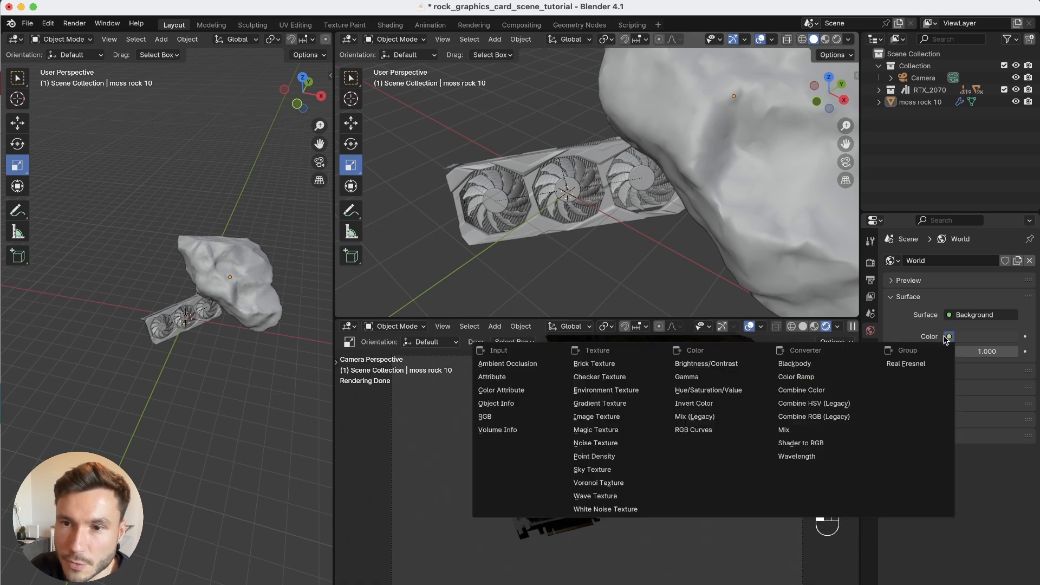
pyautogui.click(607, 391)
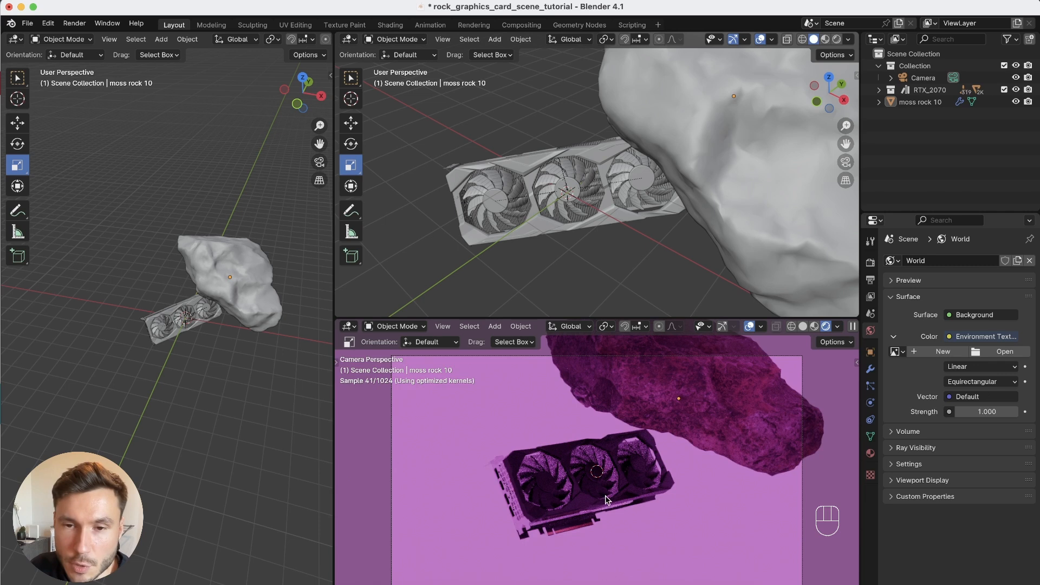
pyautogui.click(1001, 355)
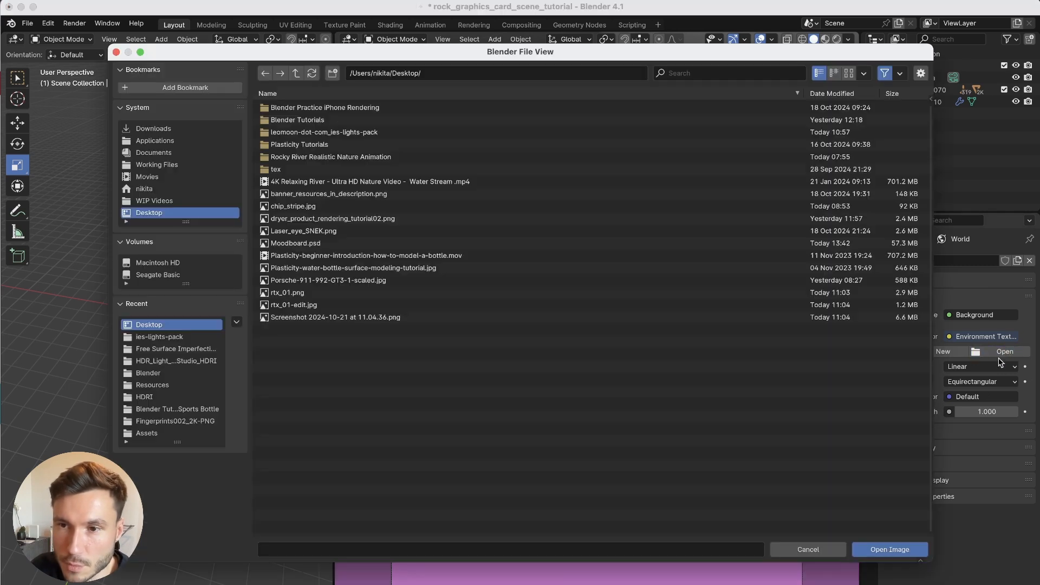
pyautogui.click(153, 165)
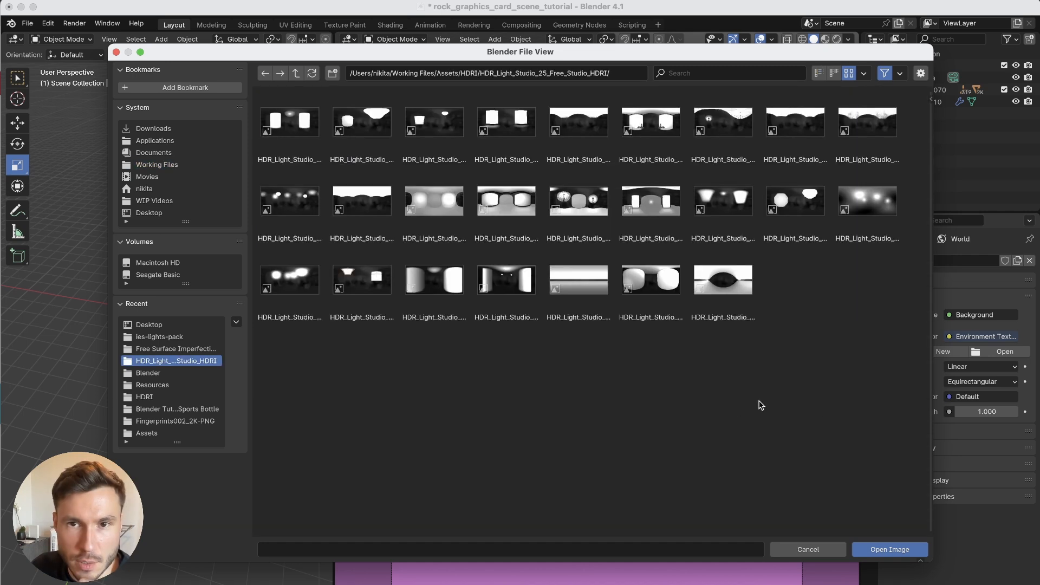
pyautogui.moveTo(832, 413); pyautogui.dragTo(432, 254)
pyautogui.moveTo(290, 131); pyautogui.dragTo(371, 288)
pyautogui.click(576, 416)
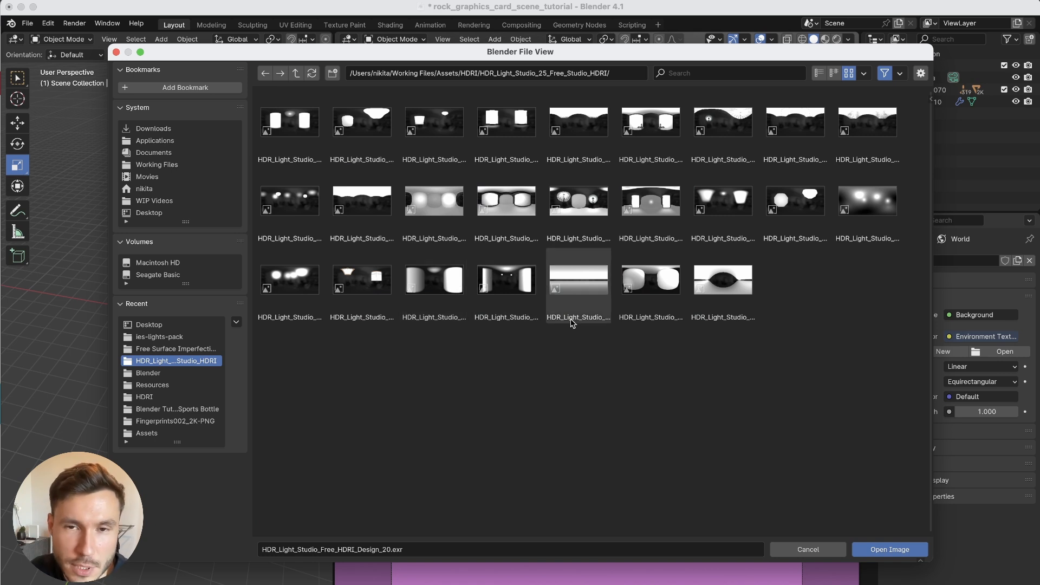
pyautogui.doubleClick(512, 221)
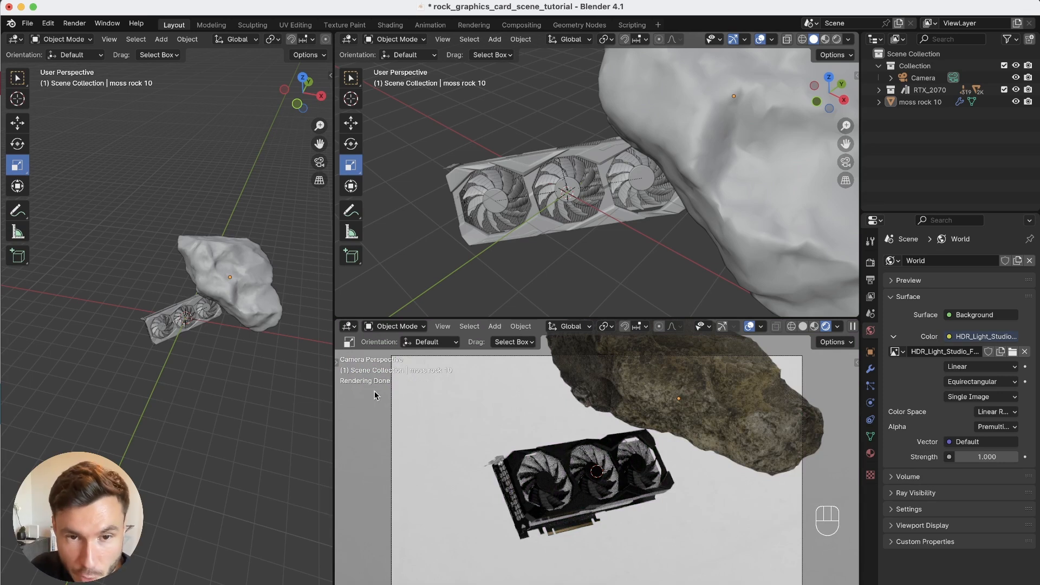
# - Define a render region around the camera frame so only the area inside it is rendered
pyautogui.keyDown('alt'); pyautogui.moveTo(605, 436); pyautogui.dragTo(604, 434, button='middle'); pyautogui.keyUp('alt')
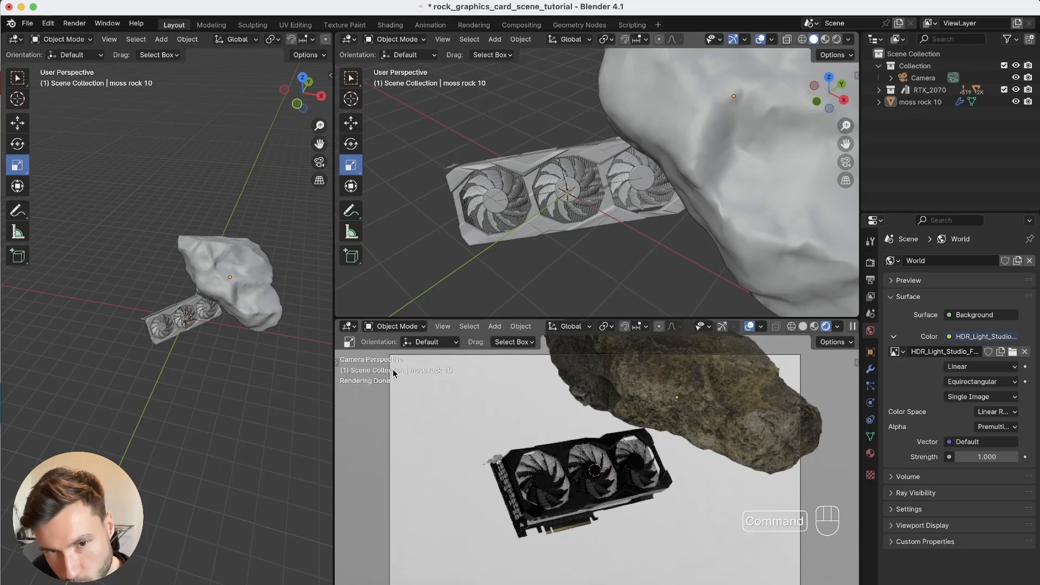
pyautogui.press('super+b')
pyautogui.moveTo(382, 342); pyautogui.dragTo(811, 584)
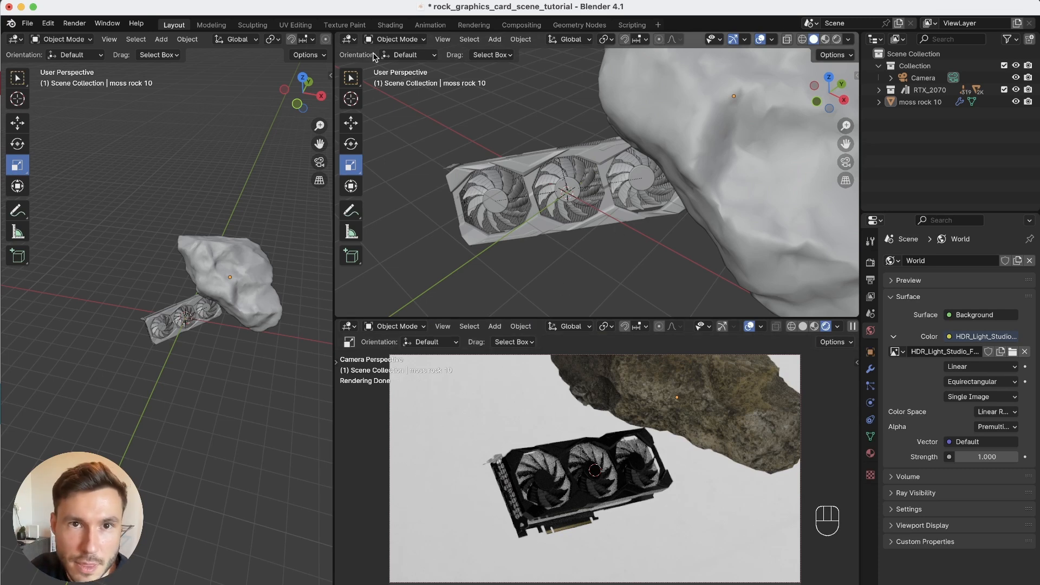
# - Turn the upper 3D viewport into a Shader Editor, hide its sidebar and frame the moss rock 10 material nodes
pyautogui.keyDown('alt'); pyautogui.moveTo(579, 197); pyautogui.dragTo(684, 113); pyautogui.keyUp('alt')
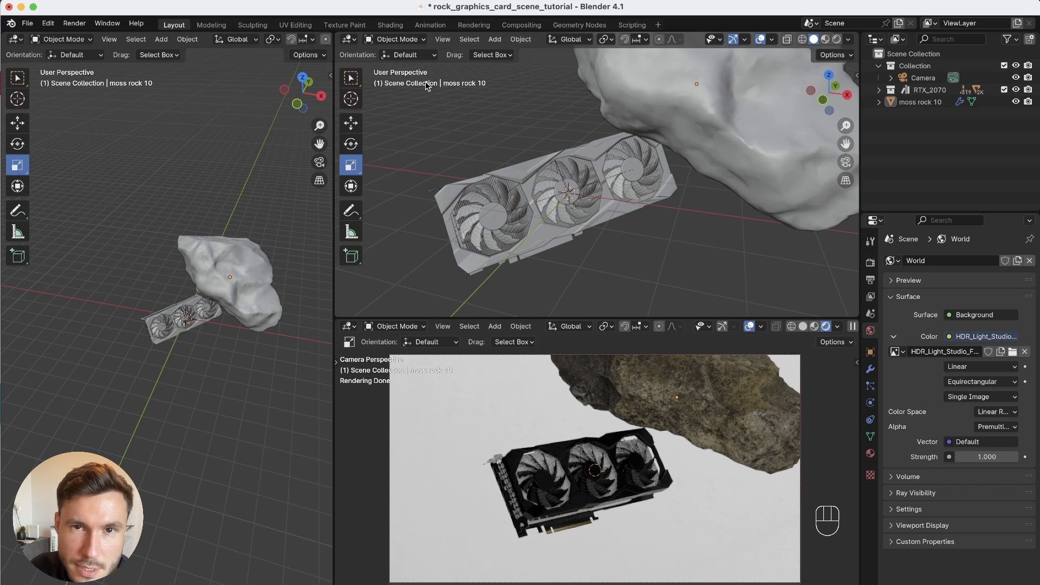
pyautogui.click(350, 41)
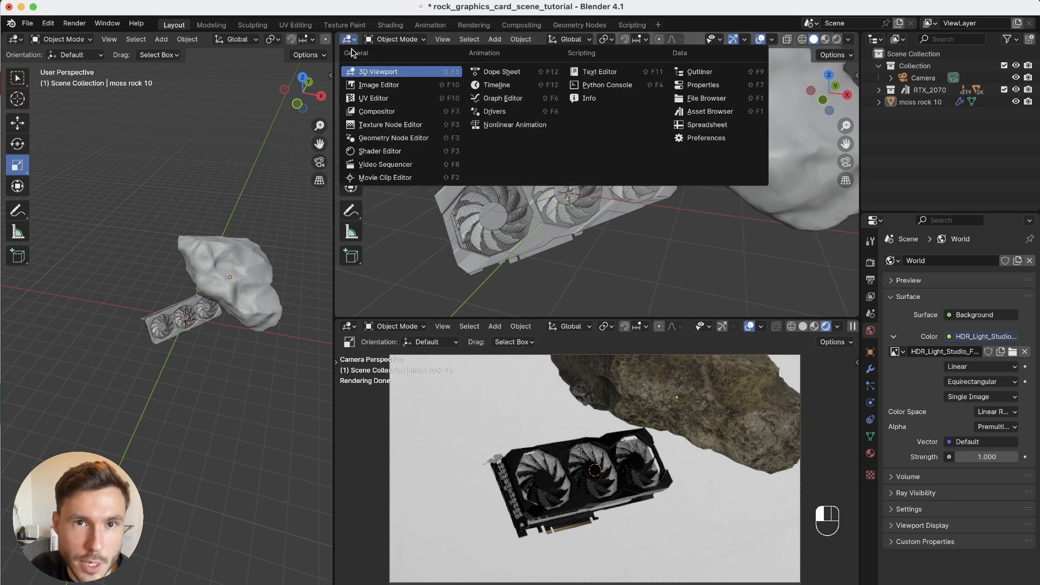
pyautogui.click(377, 152)
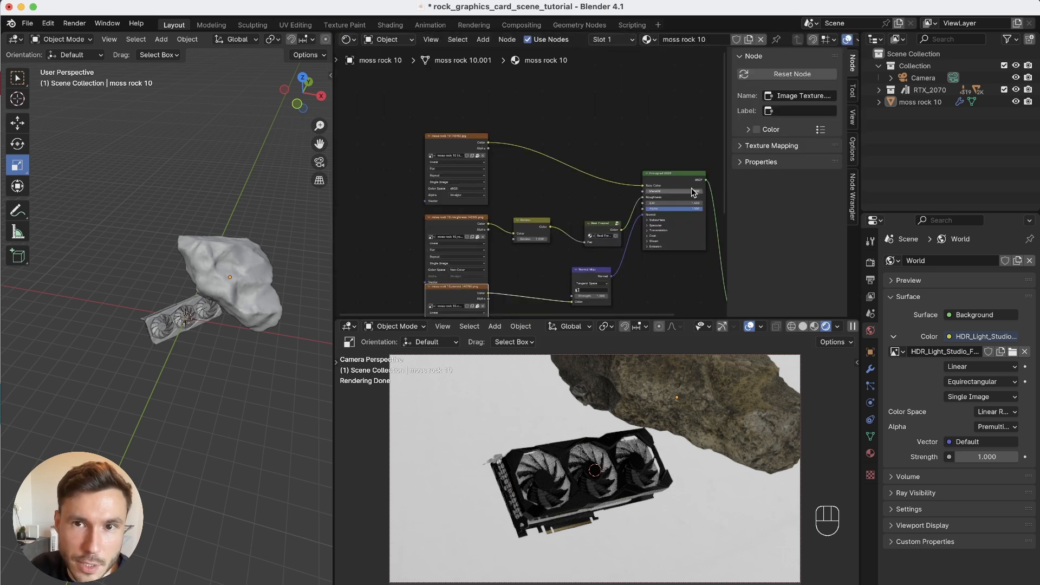
pyautogui.press('n')
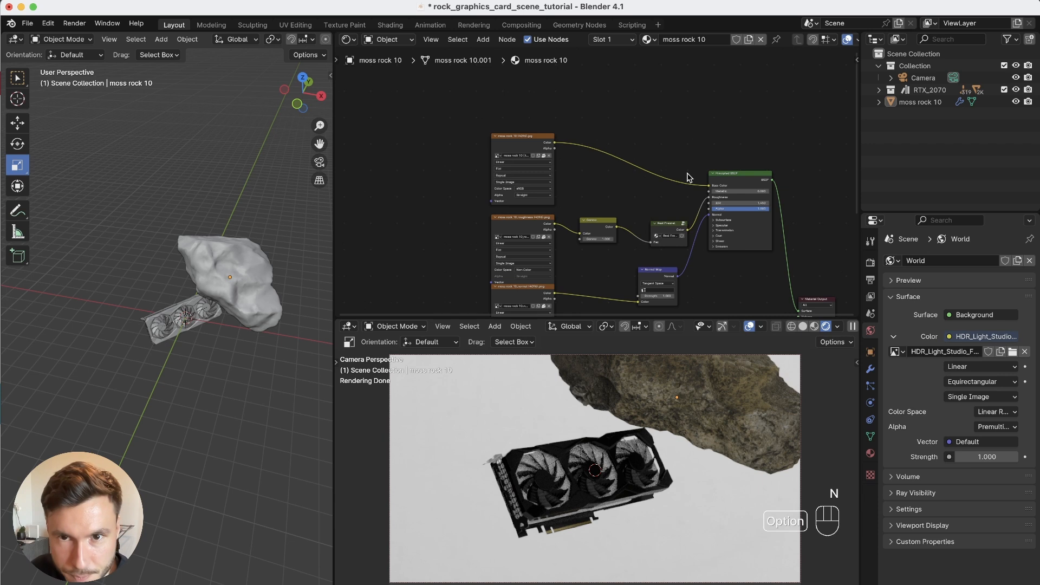
pyautogui.scroll(-2, 600, 153)
pyautogui.keyDown('alt'); pyautogui.moveTo(600, 149); pyautogui.dragTo(564, 97); pyautogui.keyUp('alt')
pyautogui.keyDown('alt'); pyautogui.moveTo(575, 186); pyautogui.dragTo(586, 193); pyautogui.keyUp('alt')
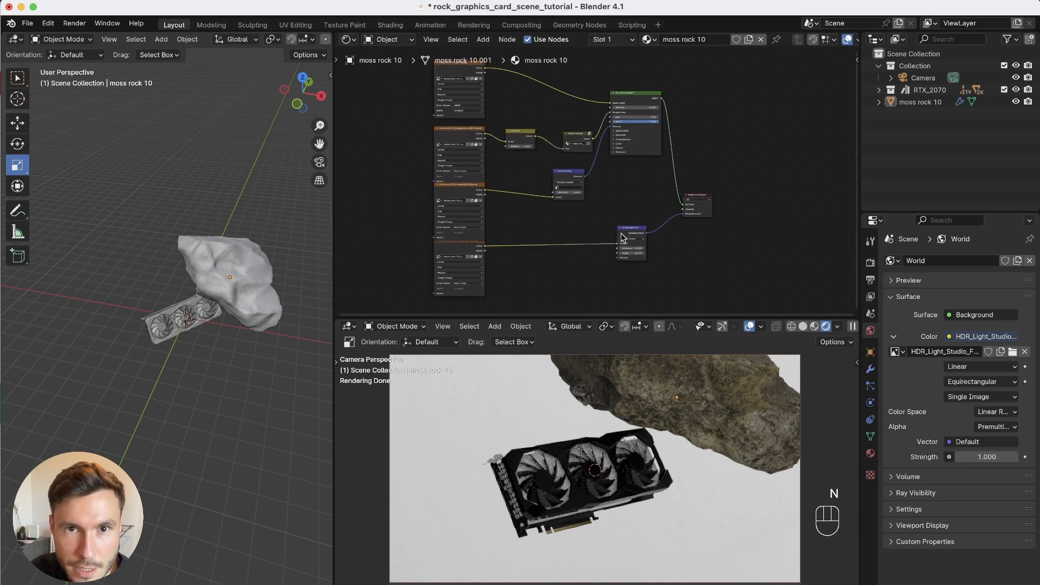
pyautogui.scroll(2, 621, 237)
# - Duplicate moss rock 10, then move, rotate and scale the copy to fill the lower left corner of the camera view
pyautogui.click(703, 394)
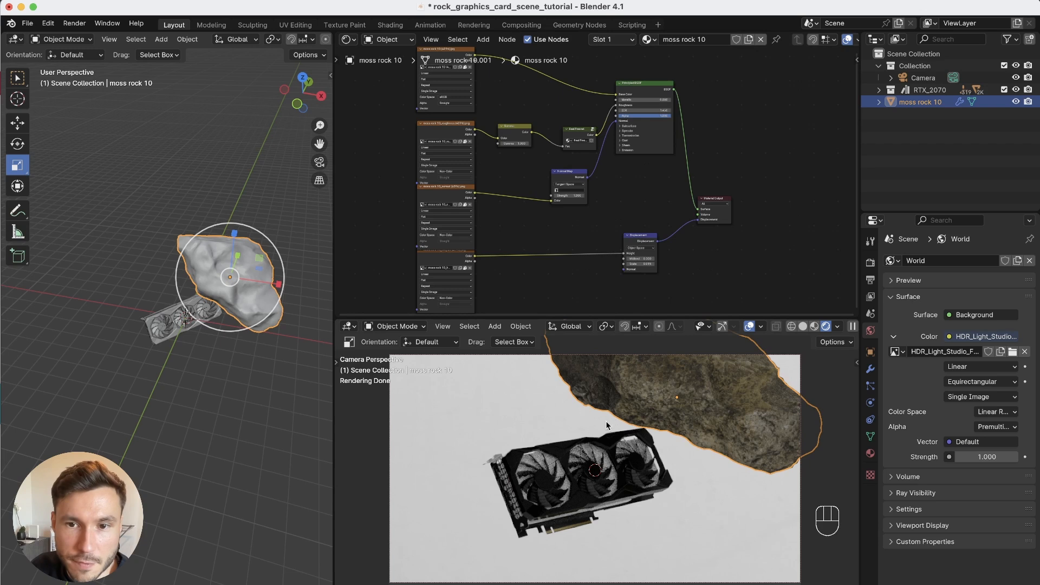
pyautogui.click(534, 408)
pyautogui.keyDown('alt'); pyautogui.moveTo(215, 310); pyautogui.dragTo(265, 265); pyautogui.keyUp('alt')
pyautogui.click(233, 261)
pyautogui.press('g')
pyautogui.press('e')
pyautogui.press('r')
pyautogui.moveTo(257, 321); pyautogui.dragTo(264, 316)
pyautogui.moveTo(264, 316); pyautogui.dragTo(272, 303)
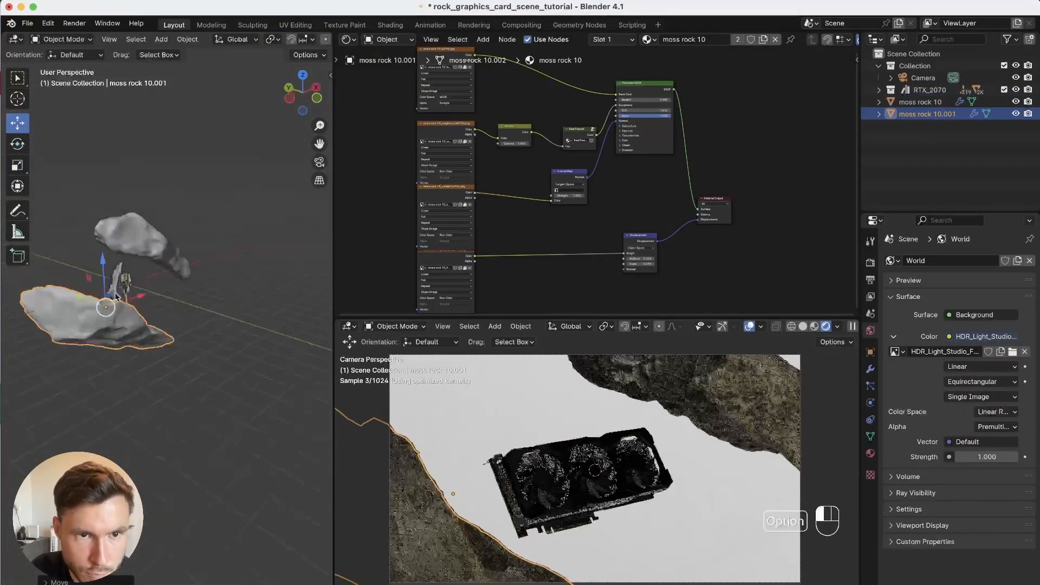
pyautogui.press('s')
pyautogui.press('s')
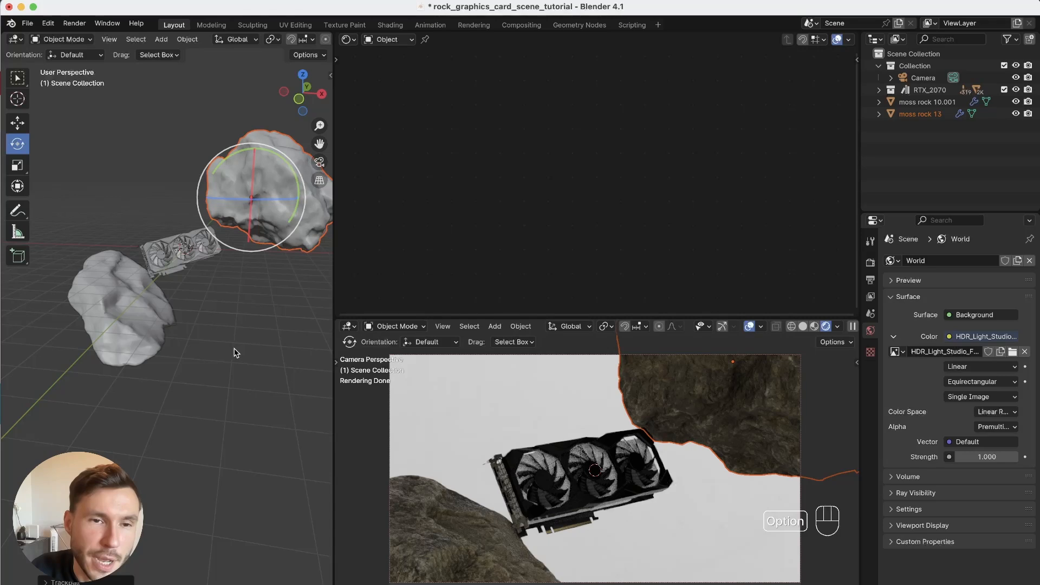
# - Move and rotate the whole RTX_2070 collection so the card sits larger and tilted between the two rocks in the camera view
pyautogui.moveTo(235, 353); pyautogui.dragTo(265, 324, button='middle')
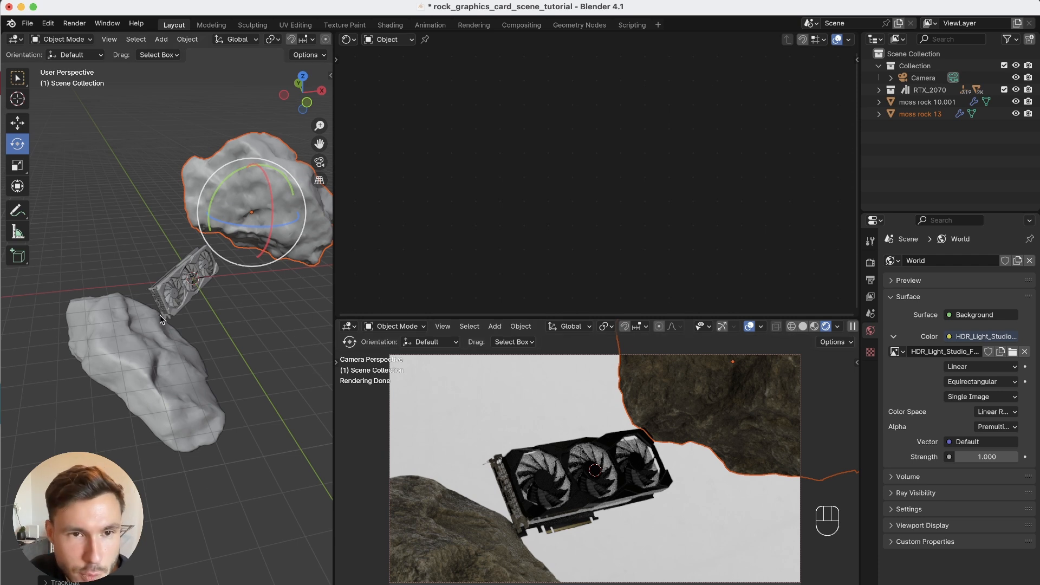
pyautogui.keyDown('alt'); pyautogui.moveTo(157, 302); pyautogui.dragTo(226, 294); pyautogui.keyUp('alt')
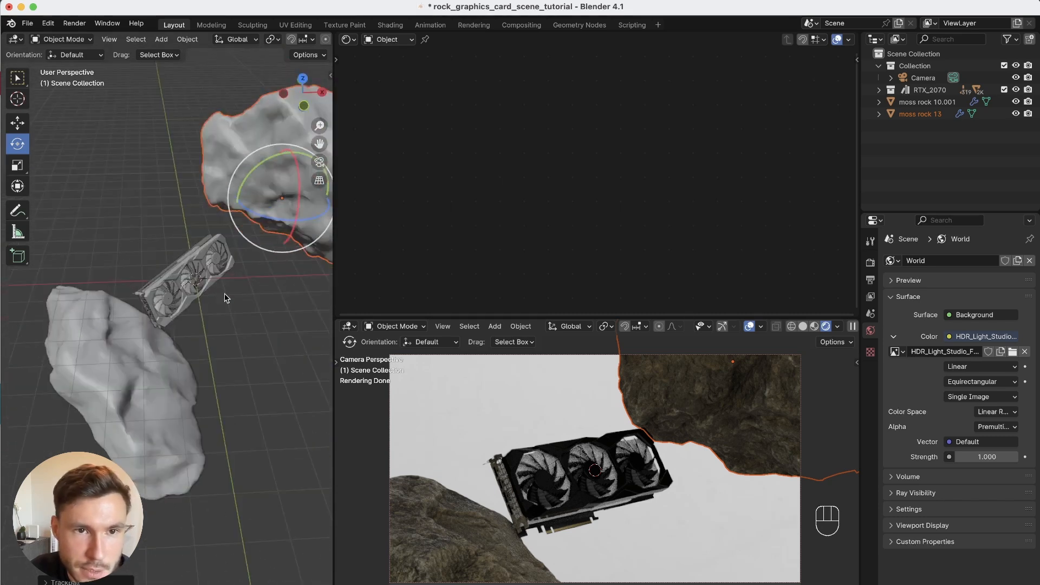
pyautogui.click(930, 90)
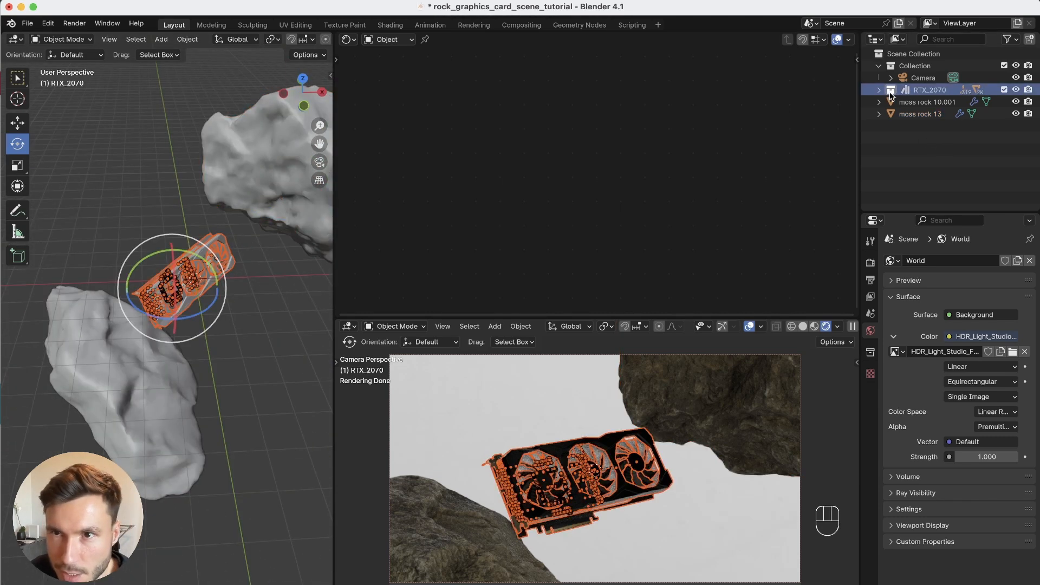
pyautogui.press('g')
pyautogui.keyDown('alt'); pyautogui.moveTo(214, 329); pyautogui.dragTo(64, 398); pyautogui.keyUp('alt')
pyautogui.moveTo(152, 354); pyautogui.dragTo(145, 385)
pyautogui.keyDown('alt'); pyautogui.moveTo(220, 394); pyautogui.dragTo(132, 382); pyautogui.keyUp('alt')
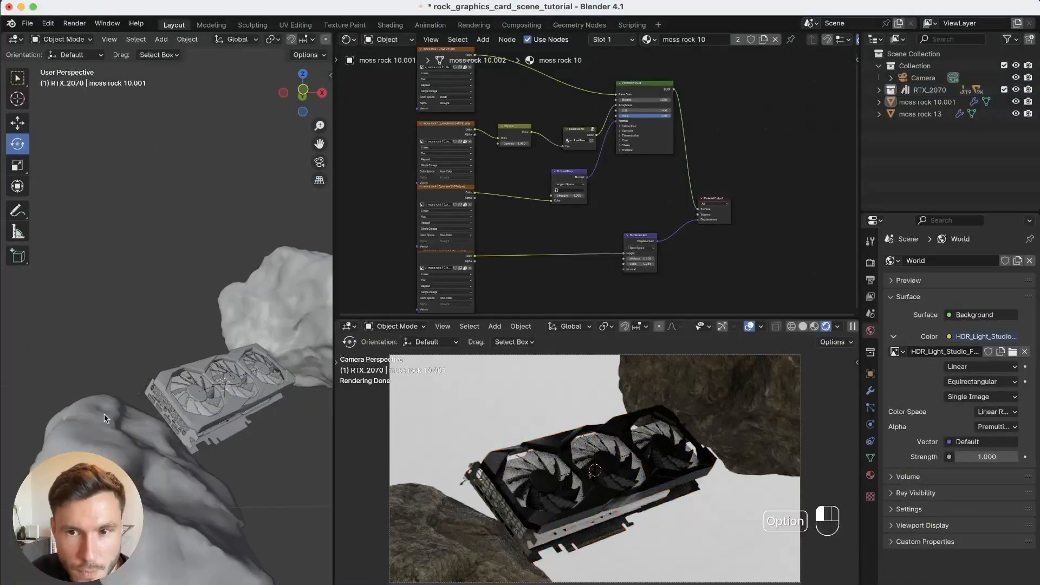
# - Save the graphics card and rocks scene file
pyautogui.keyDown('alt'); pyautogui.moveTo(105, 414); pyautogui.dragTo(123, 435); pyautogui.keyUp('alt')
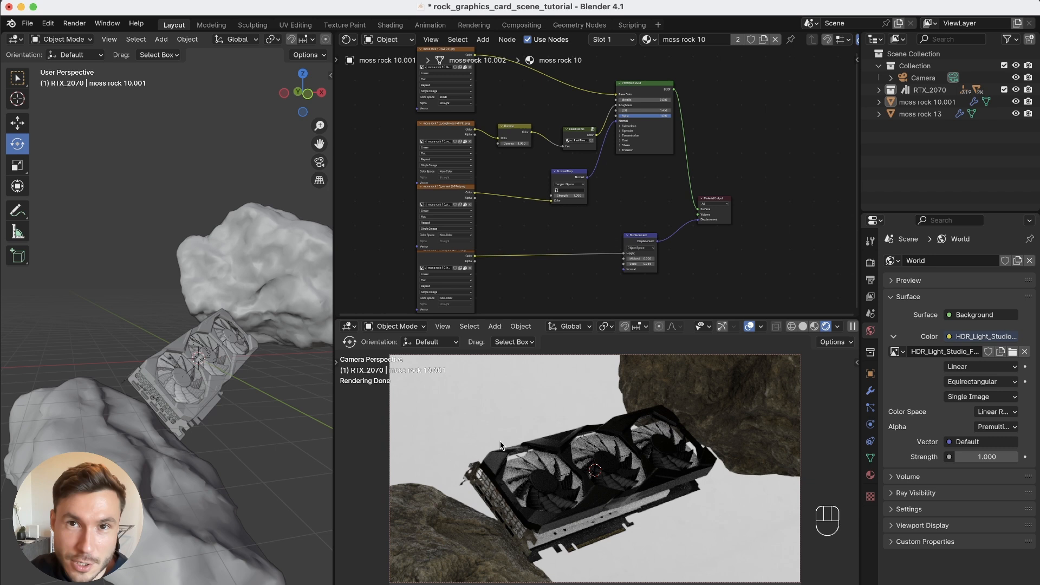
pyautogui.moveTo(157, 228); pyautogui.dragTo(224, 243, button='middle')
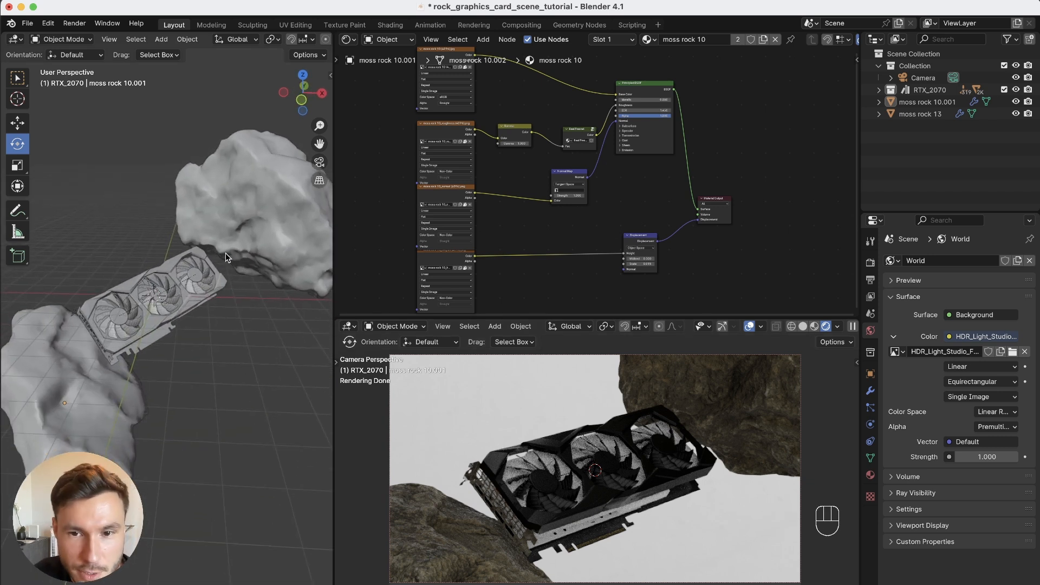
pyautogui.press('super+s')
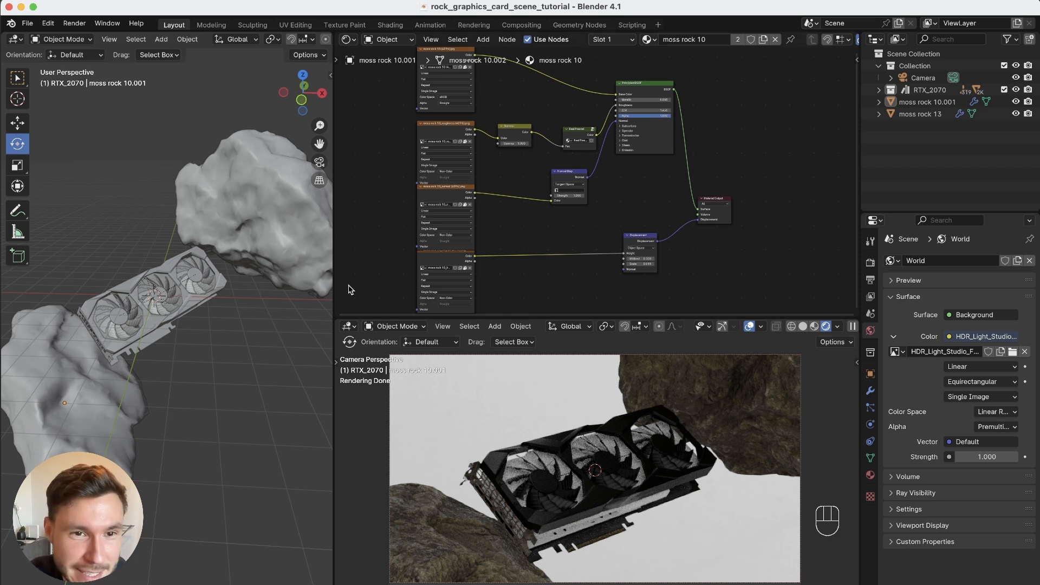
pyautogui.keyDown('alt'); pyautogui.moveTo(169, 281); pyautogui.dragTo(231, 274); pyautogui.keyUp('alt')
pyautogui.rightClick(231, 253)
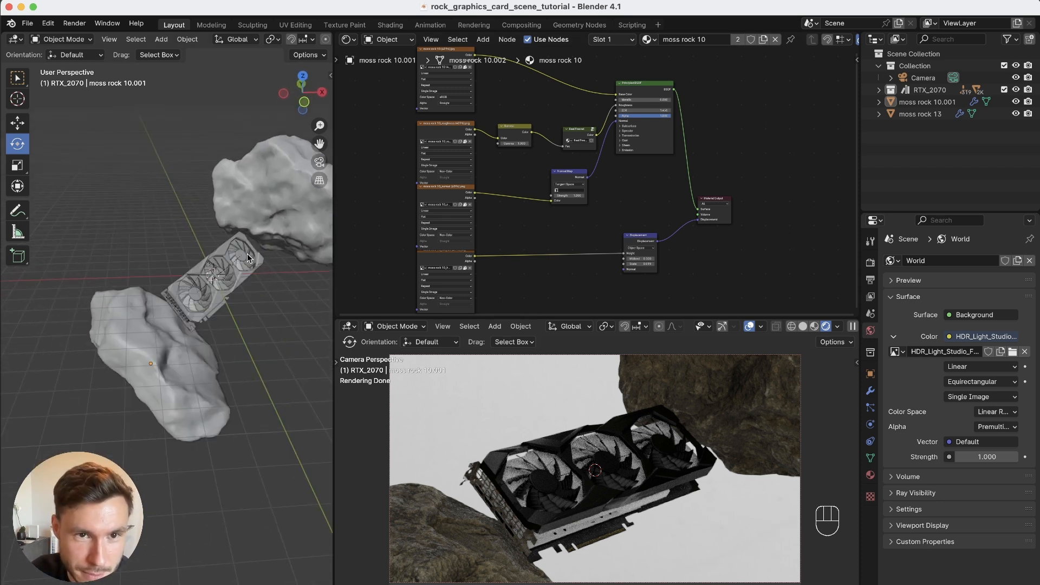
pyautogui.scroll(3, 247, 254)
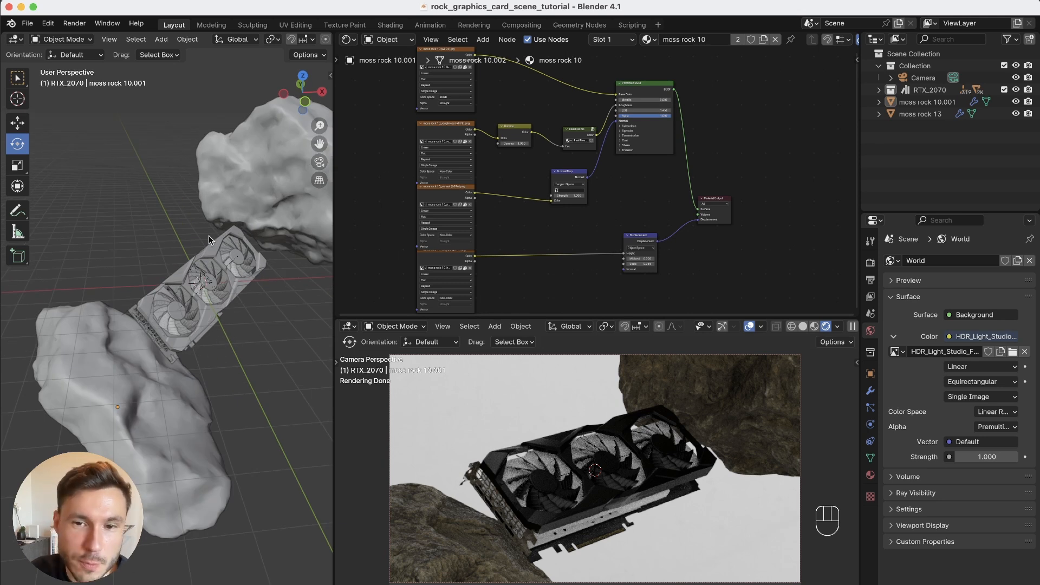
pyautogui.keyDown('alt'); pyautogui.moveTo(215, 209); pyautogui.dragTo(291, 411); pyautogui.keyUp('alt')
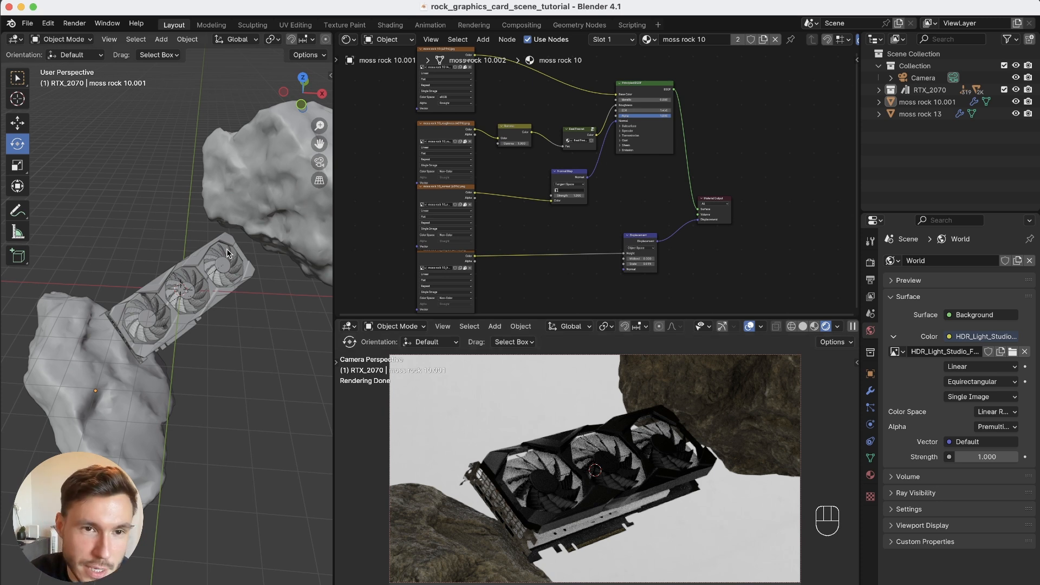
# - Add a mesh plane at the graphics card and rotate it upright so it faces the camera
pyautogui.moveTo(263, 217); pyautogui.dragTo(175, 265, button='middle')
pyautogui.hotkey('shift', 'a')
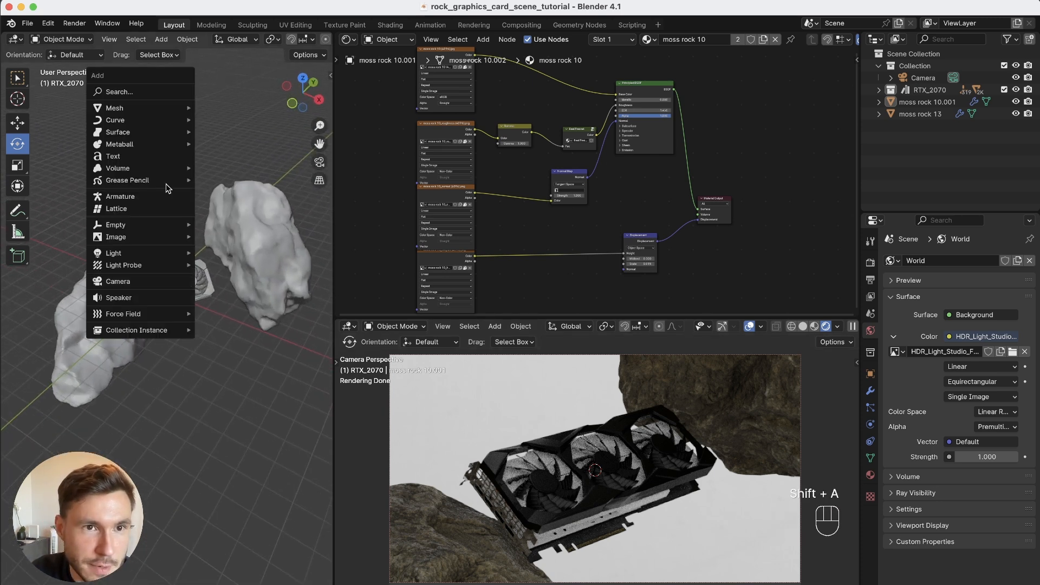
pyautogui.moveTo(120, 111)
pyautogui.click(231, 109)
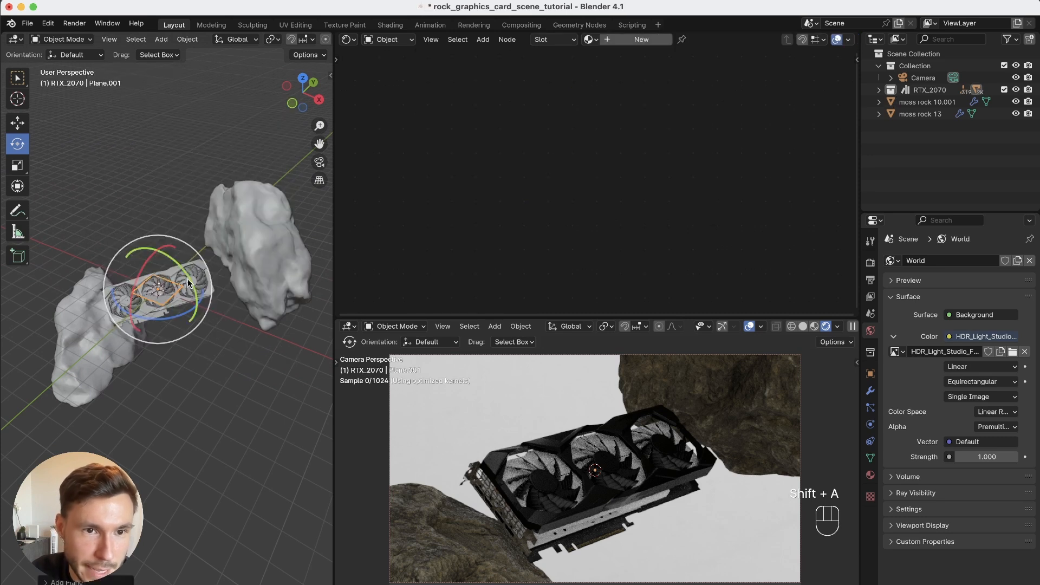
pyautogui.moveTo(190, 281); pyautogui.dragTo(249, 238)
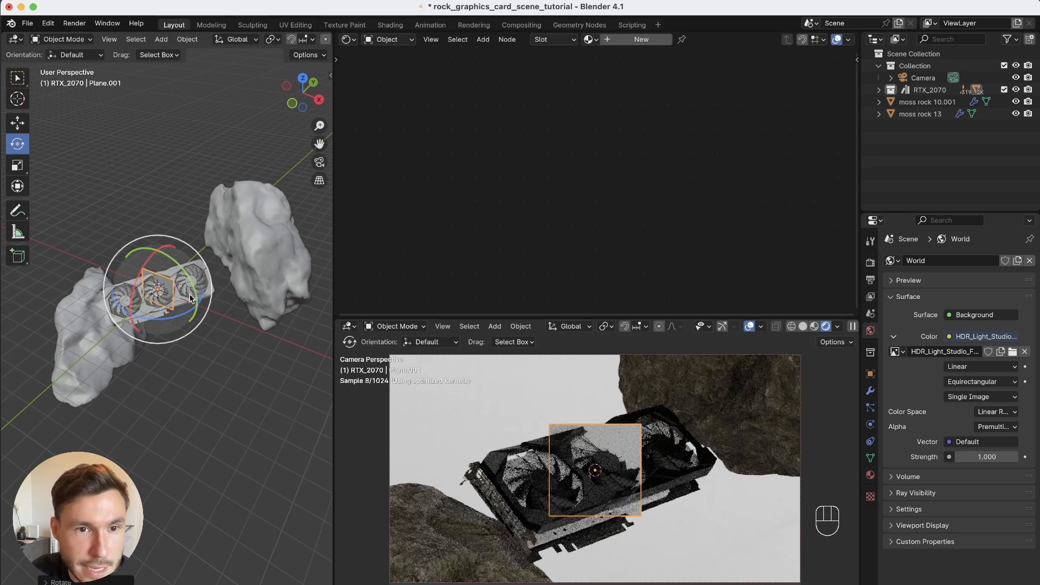
# - Move the upright plane back along the Y axis, far behind the card and rocks
pyautogui.press('g')
pyautogui.moveTo(187, 290); pyautogui.dragTo(168, 297, button='middle')
pyautogui.scroll(-2, 171, 295)
pyautogui.moveTo(199, 259); pyautogui.dragTo(395, 117)
pyautogui.scroll(-3, 232, 262)
pyautogui.keyDown('shift'); pyautogui.moveTo(290, 233); pyautogui.dragTo(175, 279, button='middle'); pyautogui.keyUp('shift')
# - Scale up the plane until it covers the whole camera view as a backdrop, and adjust its position behind the rocks
pyautogui.press('s')
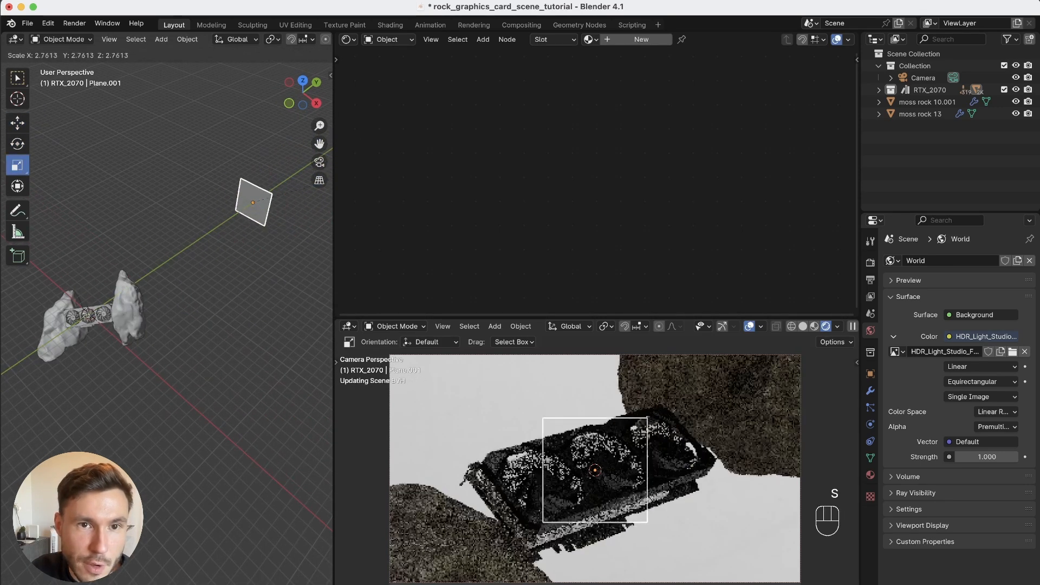
pyautogui.press('s')
pyautogui.press('s')
pyautogui.moveTo(262, 233); pyautogui.dragTo(271, 211)
pyautogui.press('g')
pyautogui.click(326, 182)
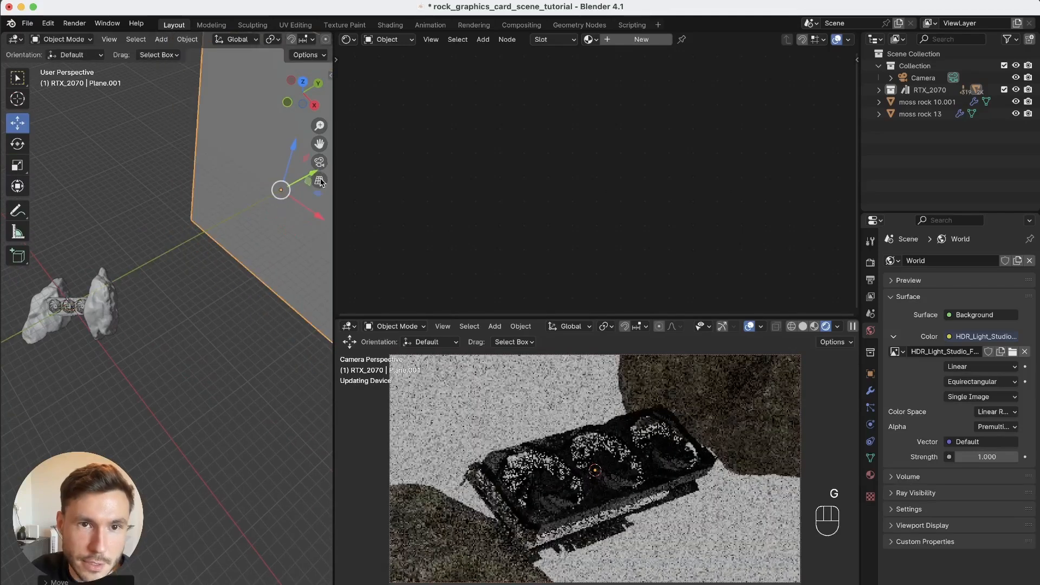
# - Rename the backdrop plane as BD
pyautogui.keyDown('alt'); pyautogui.moveTo(246, 194); pyautogui.dragTo(397, 232); pyautogui.keyUp('alt')
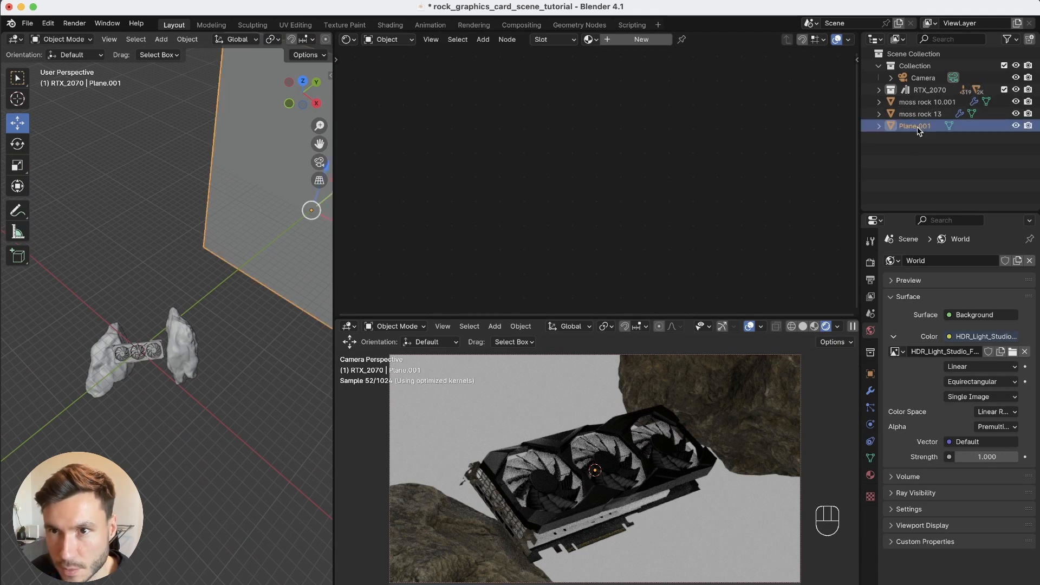
pyautogui.doubleClick(918, 125)
pyautogui.write('BD')
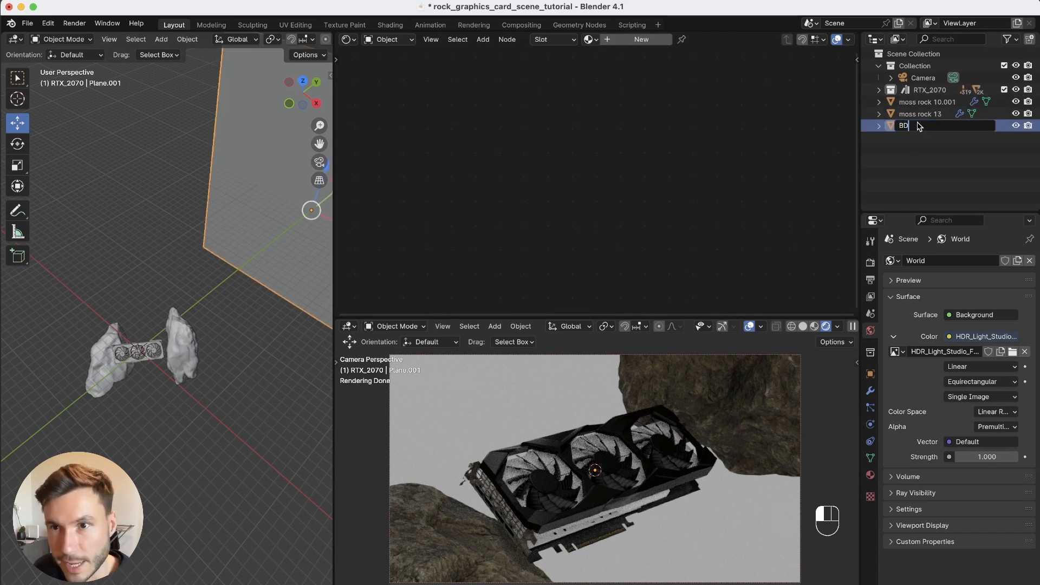
pyautogui.press('Return')
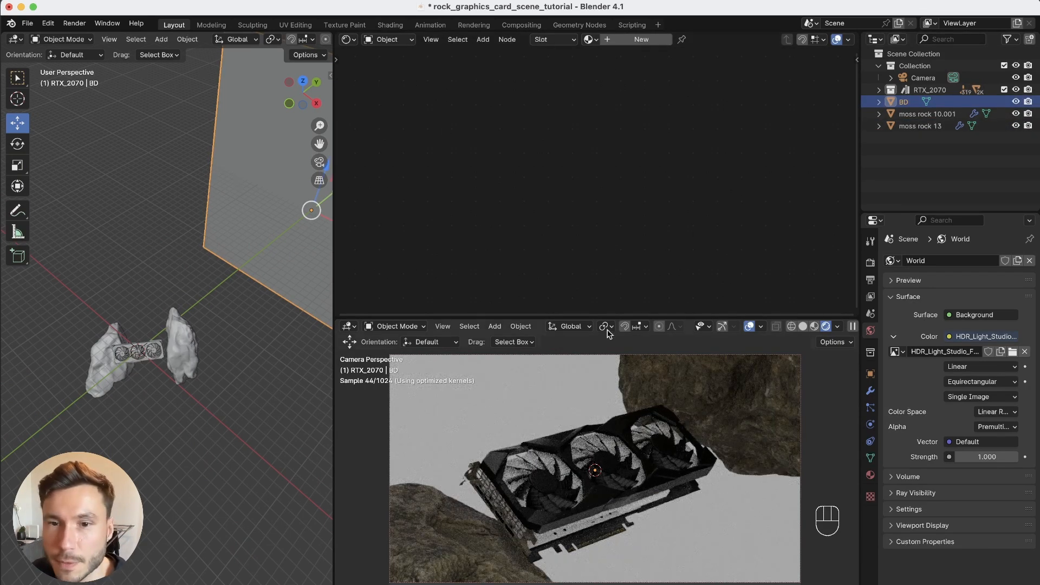
# - Rename the moss rock 10.001 object as Rock_Left
pyautogui.click(925, 115)
pyautogui.doubleClick(917, 115)
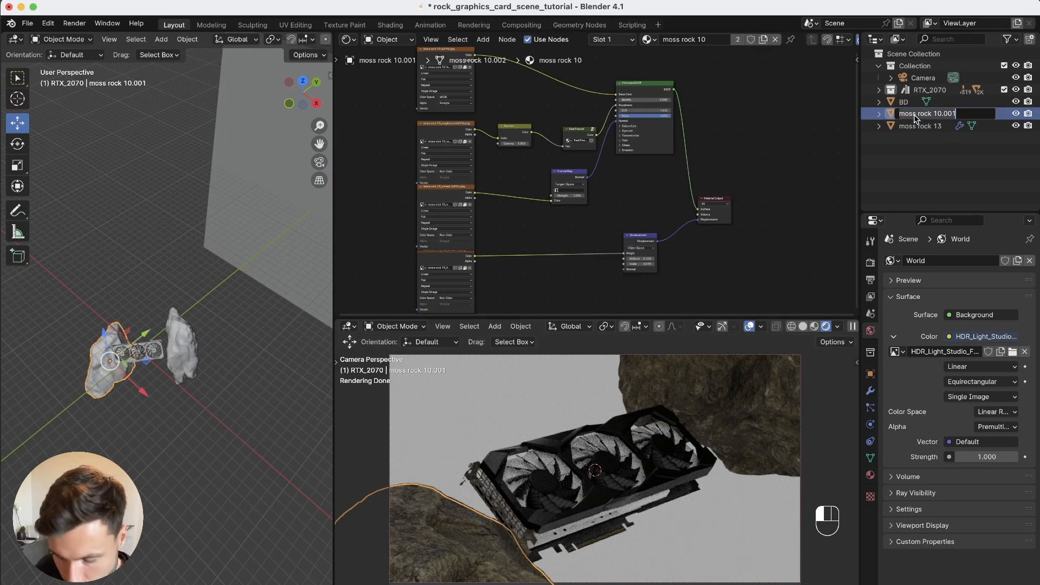
pyautogui.write('Rock_Left')
pyautogui.press('Return')
# - Rename the moss rock 13 object as Rock_Right and save the scene file
pyautogui.doubleClick(934, 113)
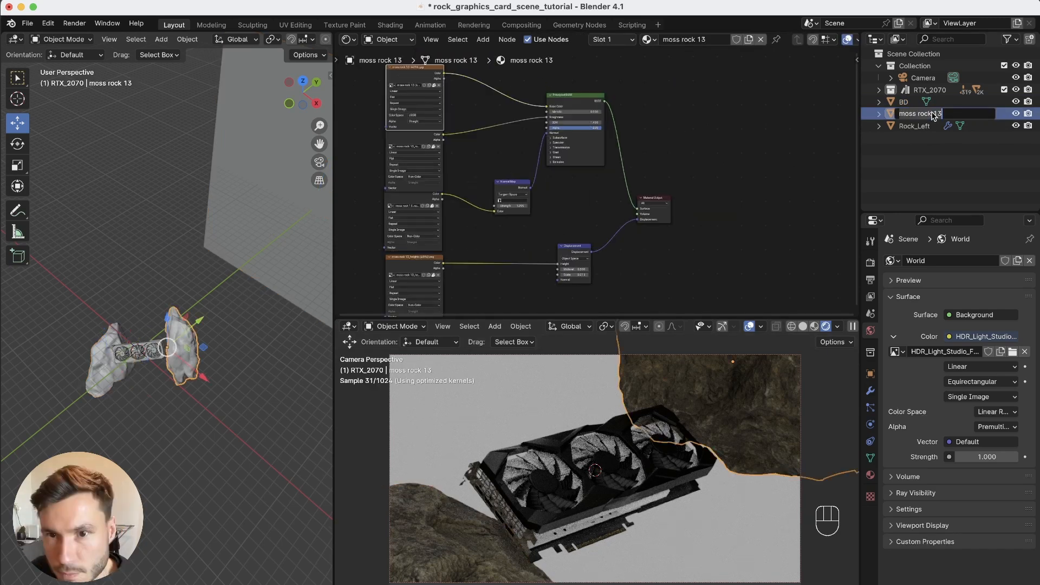
pyautogui.write('Rock_Right')
pyautogui.press('Return')
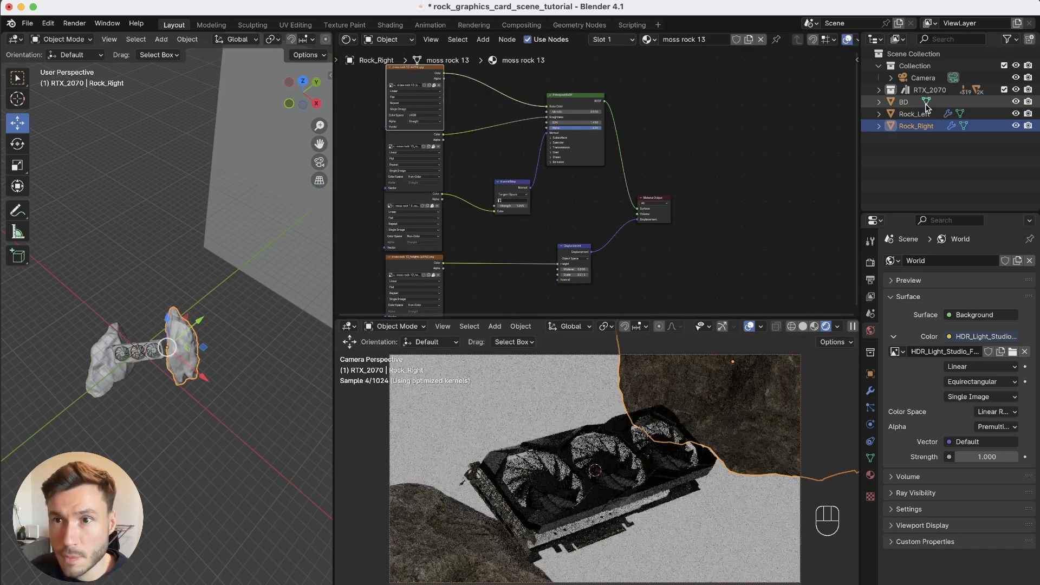
pyautogui.press('super+s')
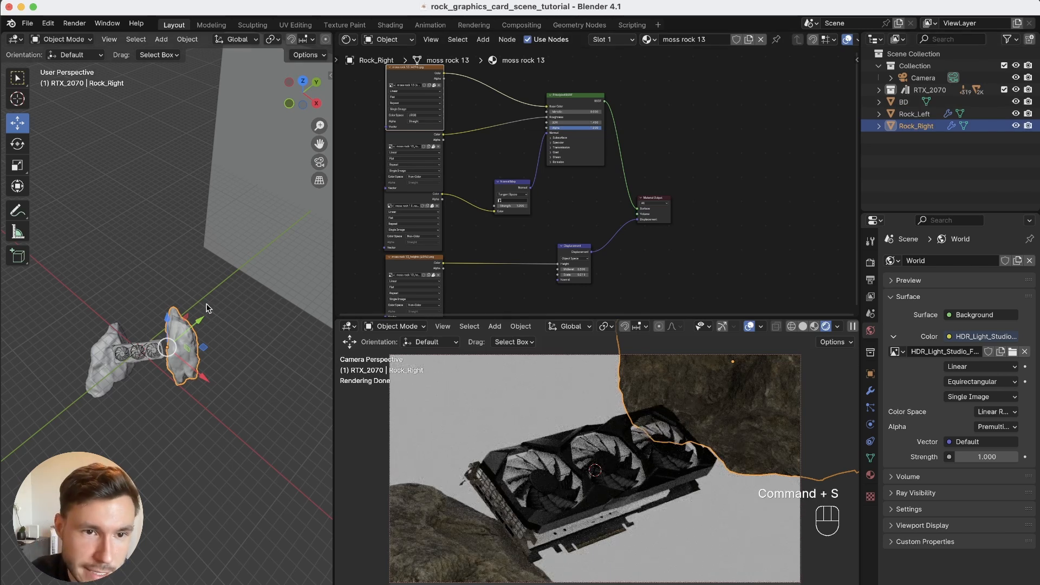
# - Add a point light and move it far back, just in front of the backdrop plane
pyautogui.click(209, 311)
pyautogui.hotkey('shift', 'a')
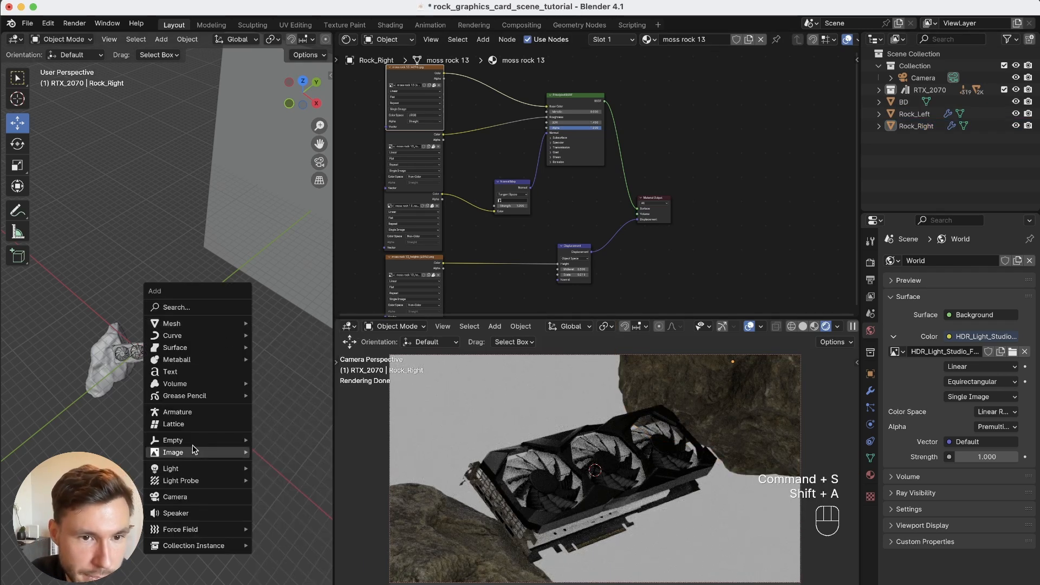
pyautogui.moveTo(188, 470)
pyautogui.click(271, 469)
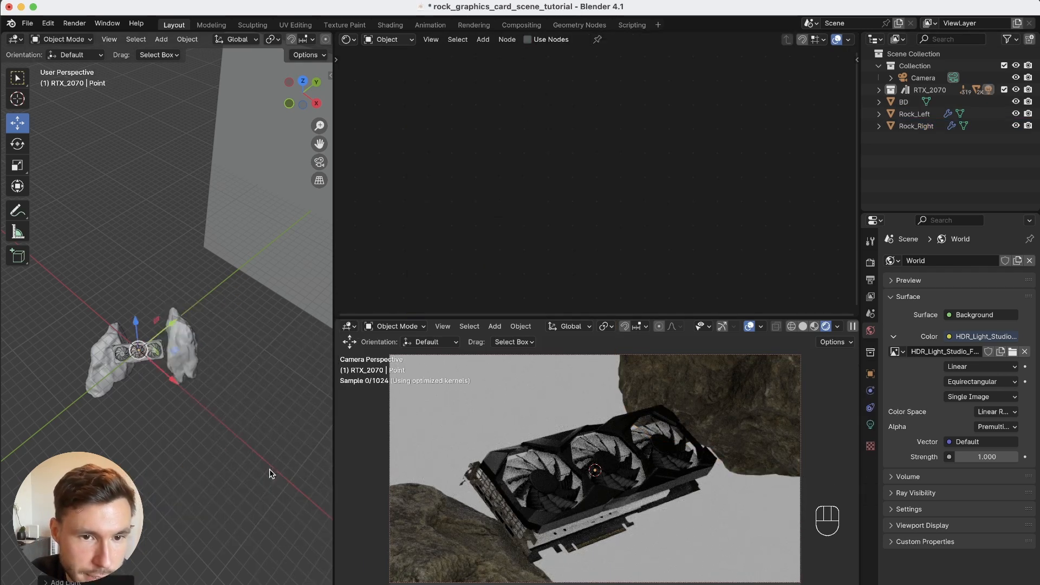
pyautogui.press('g')
pyautogui.moveTo(281, 215); pyautogui.dragTo(281, 216)
pyautogui.keyDown('alt'); pyautogui.moveTo(279, 218); pyautogui.dragTo(248, 215); pyautogui.keyUp('alt')
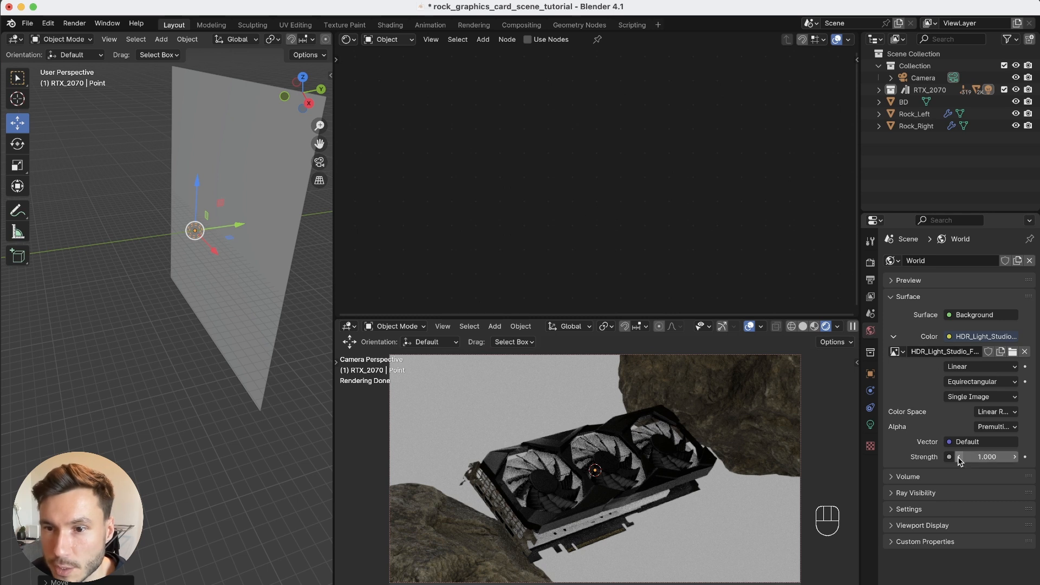
# - Lower the world HDRI strength to 0, check the backdrop glow in the Photoshop moodboard render, and return to Blender
pyautogui.moveTo(1000, 462); pyautogui.dragTo(942, 462)
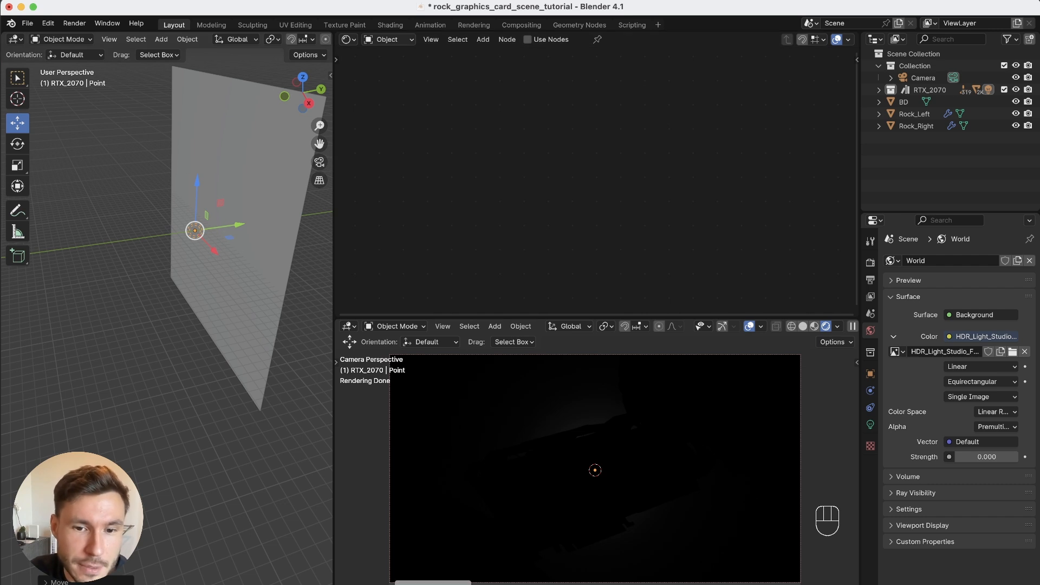
pyautogui.hotkey('alt', 'Tab')
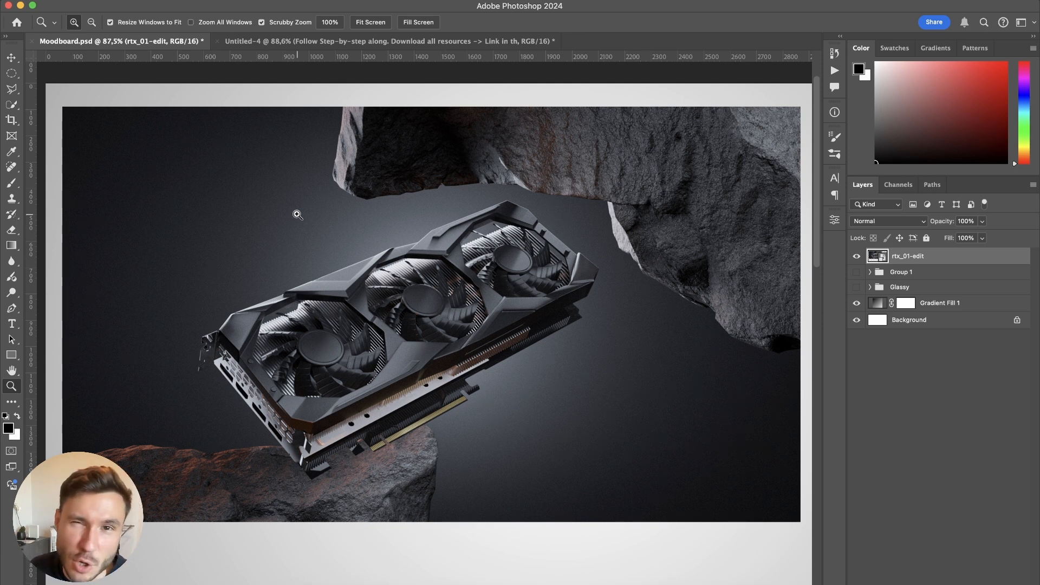
pyautogui.hotkey('alt', 'Tab')
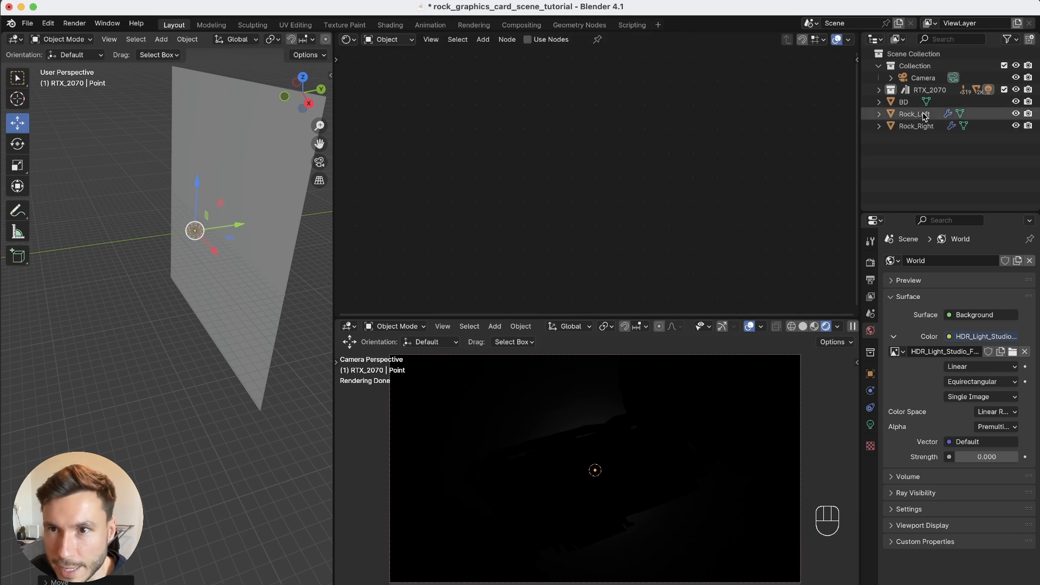
# - Rename the new point light as Light_BD
pyautogui.click(879, 89)
pyautogui.moveTo(920, 162); pyautogui.dragTo(922, 55)
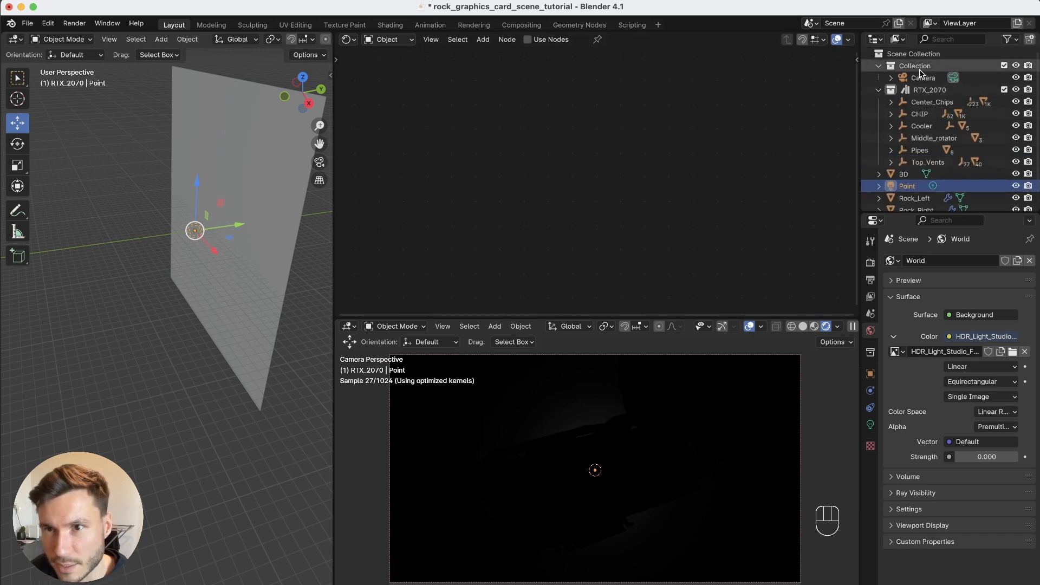
pyautogui.click(879, 89)
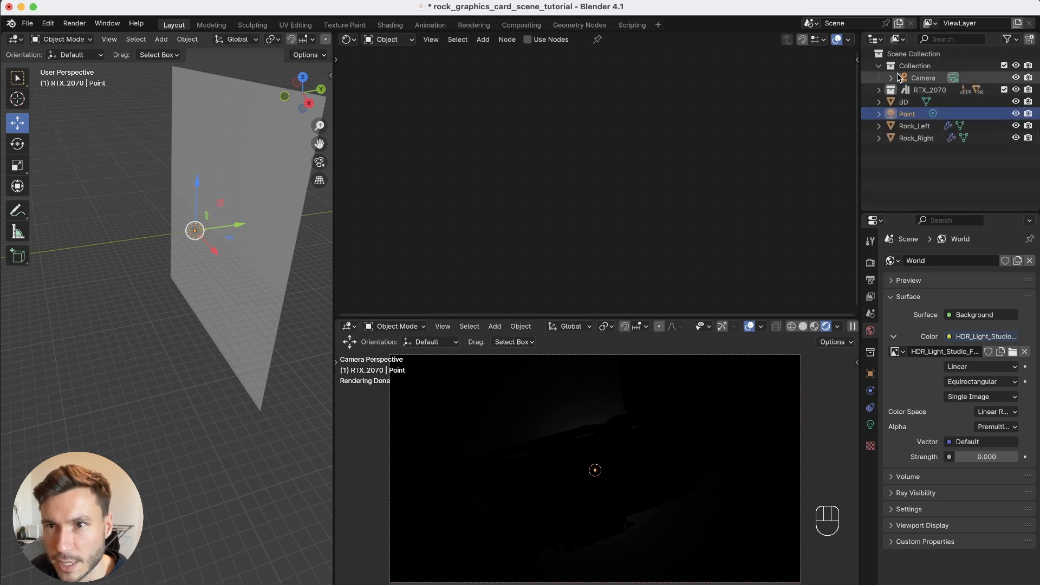
pyautogui.click(913, 54)
pyautogui.click(907, 115)
pyautogui.doubleClick(912, 114)
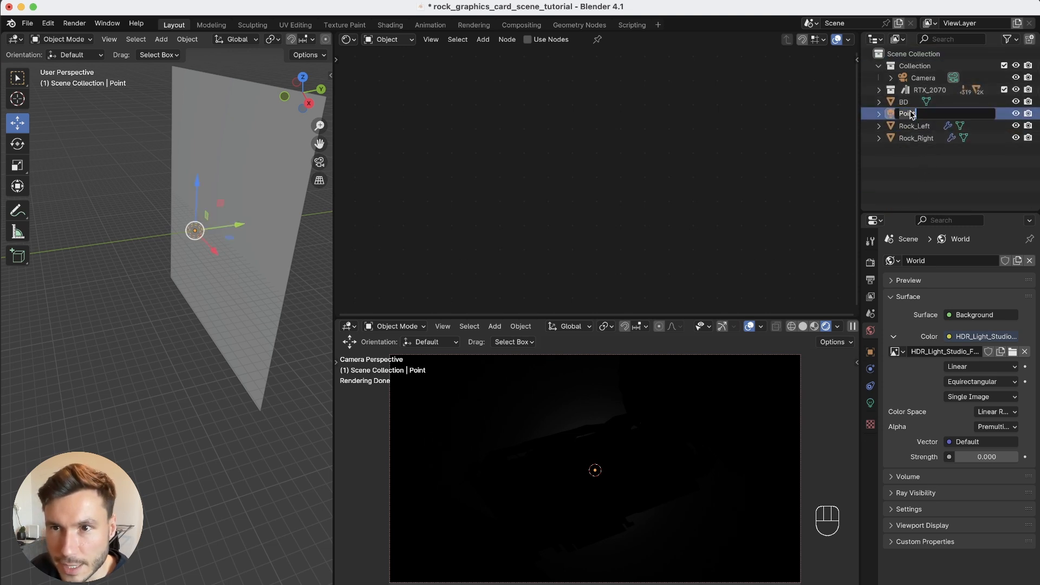
pyautogui.write('Light')
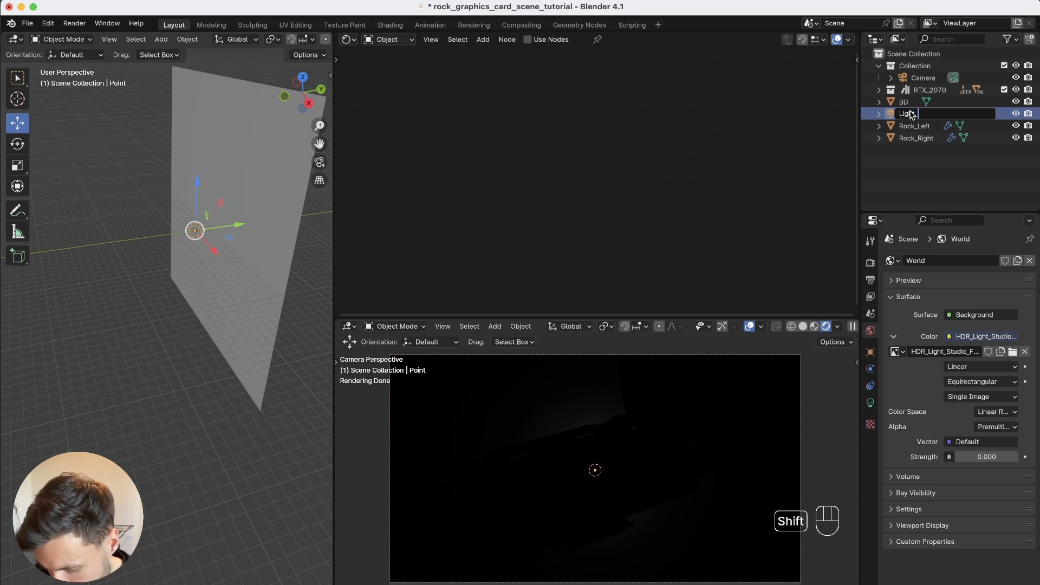
pyautogui.write('_BD')
pyautogui.press('Return')
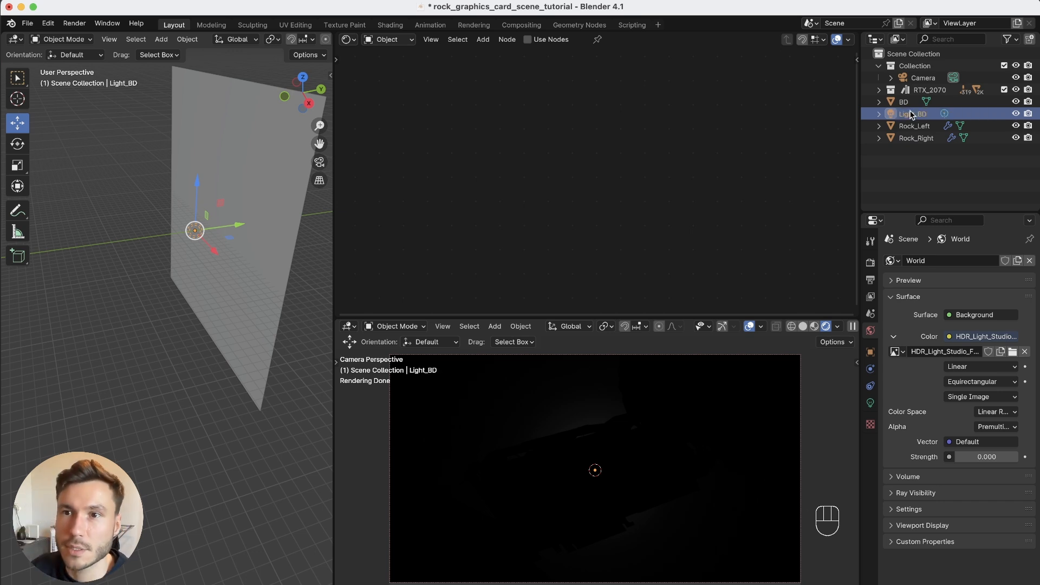
# - Set the power of the backdrop point light to 200 W
pyautogui.doubleClick(979, 458)
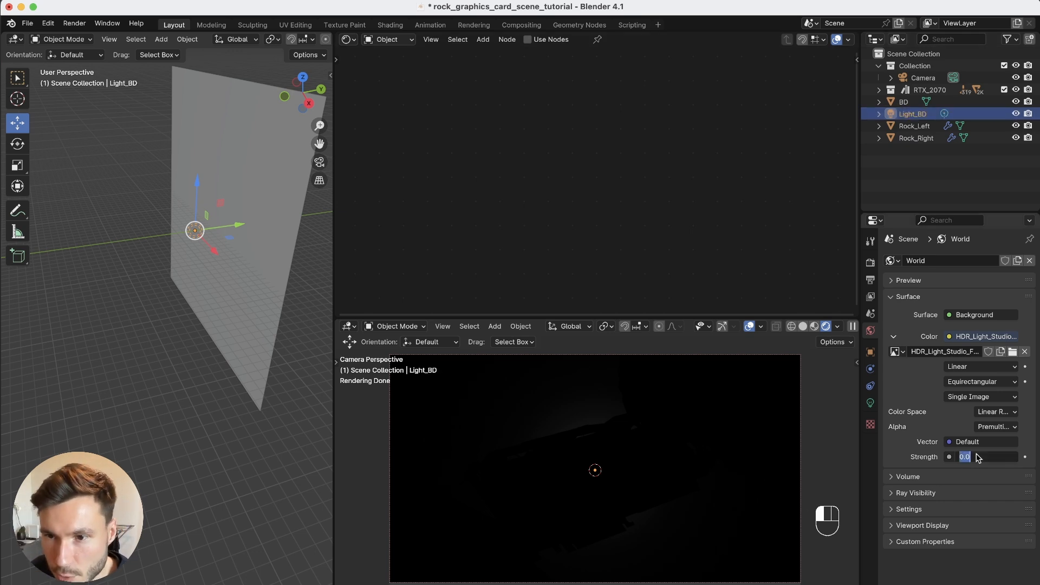
pyautogui.press('Return')
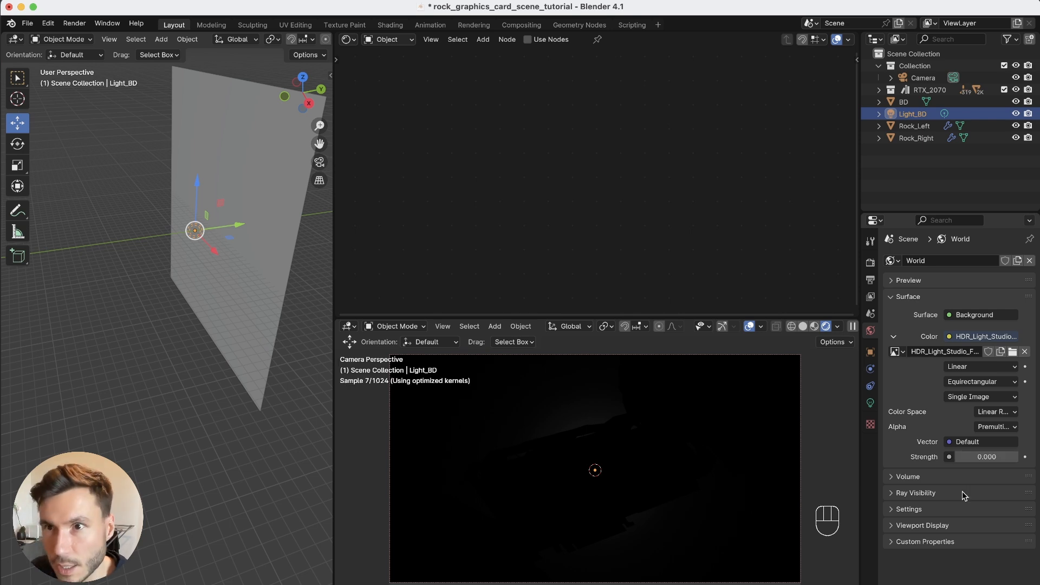
pyautogui.click(944, 113)
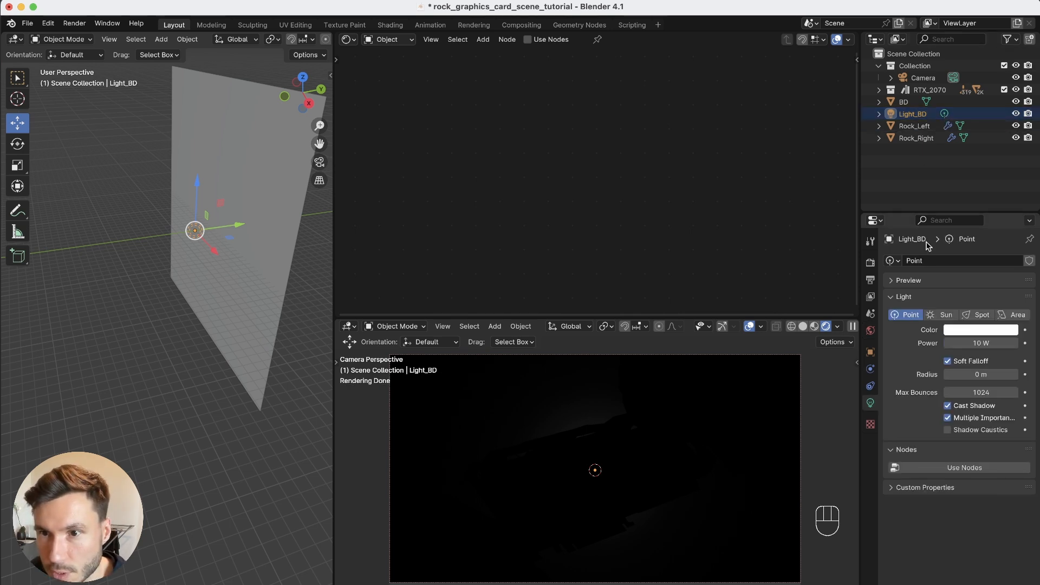
pyautogui.doubleClick(971, 343)
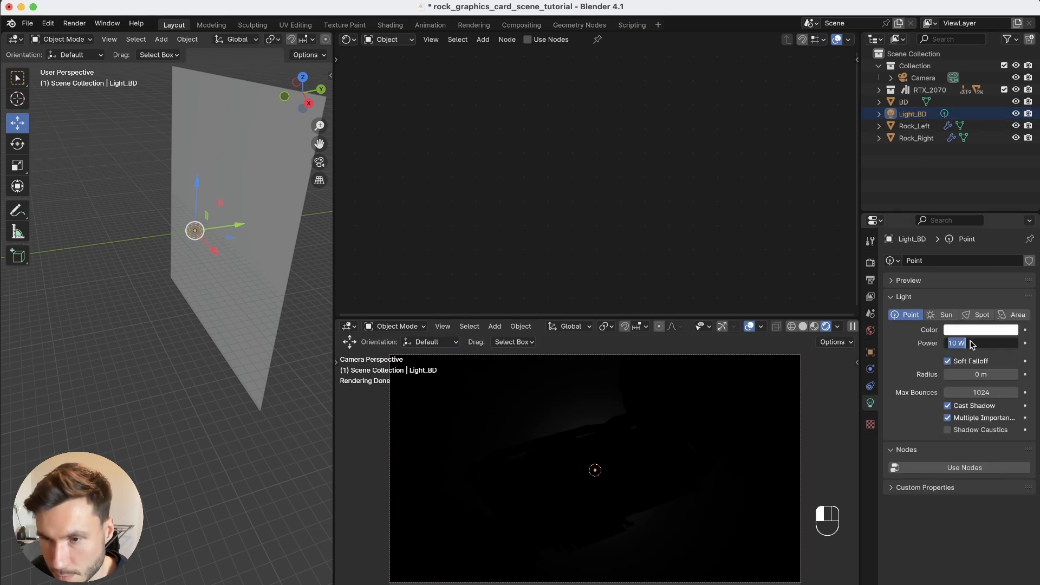
pyautogui.write('100')
pyautogui.press('Return')
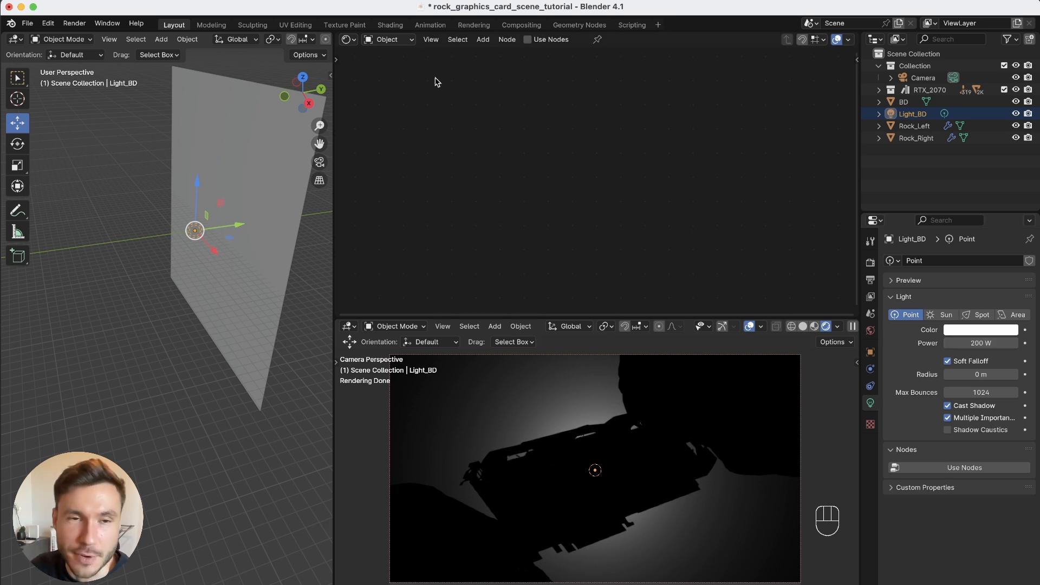
# - Set the world HDRI strength back to 1
pyautogui.keyDown('alt'); pyautogui.keyDown('shift'); pyautogui.moveTo(117, 297); pyautogui.dragTo(212, 240); pyautogui.keyUp('shift'); pyautogui.keyUp('alt')
pyautogui.keyDown('alt'); pyautogui.moveTo(213, 240); pyautogui.dragTo(226, 186, button='right'); pyautogui.keyUp('alt')
pyautogui.keyDown('alt'); pyautogui.moveTo(181, 232); pyautogui.dragTo(209, 243, button='middle'); pyautogui.keyUp('alt')
pyautogui.keyDown('alt'); pyautogui.moveTo(191, 252); pyautogui.dragTo(205, 270); pyautogui.keyUp('alt')
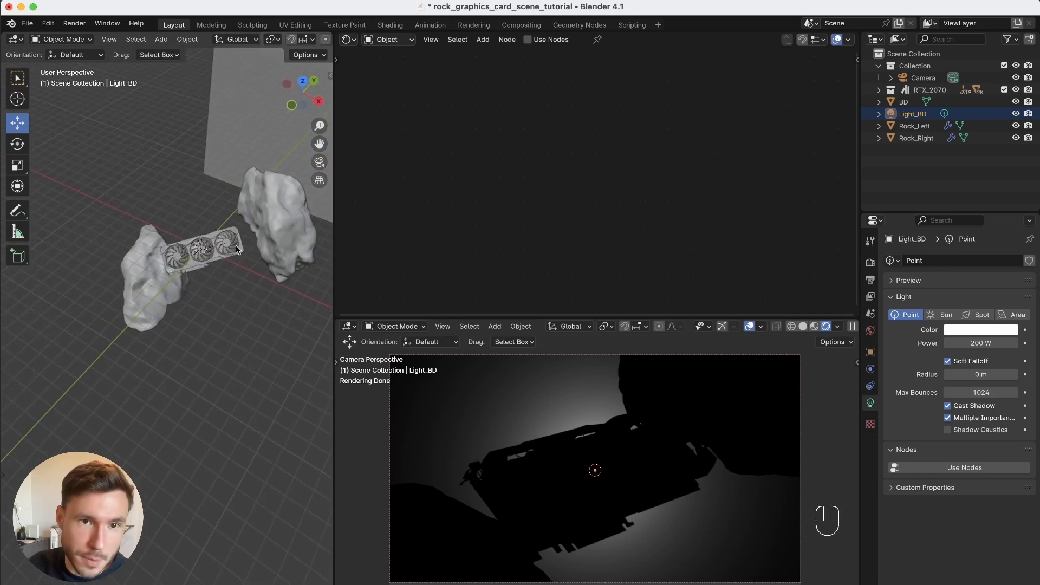
pyautogui.keyDown('alt'); pyautogui.moveTo(195, 257); pyautogui.dragTo(210, 268, button='middle'); pyautogui.keyUp('alt')
pyautogui.keyDown('alt'); pyautogui.moveTo(209, 269); pyautogui.dragTo(237, 234, button='right'); pyautogui.keyUp('alt')
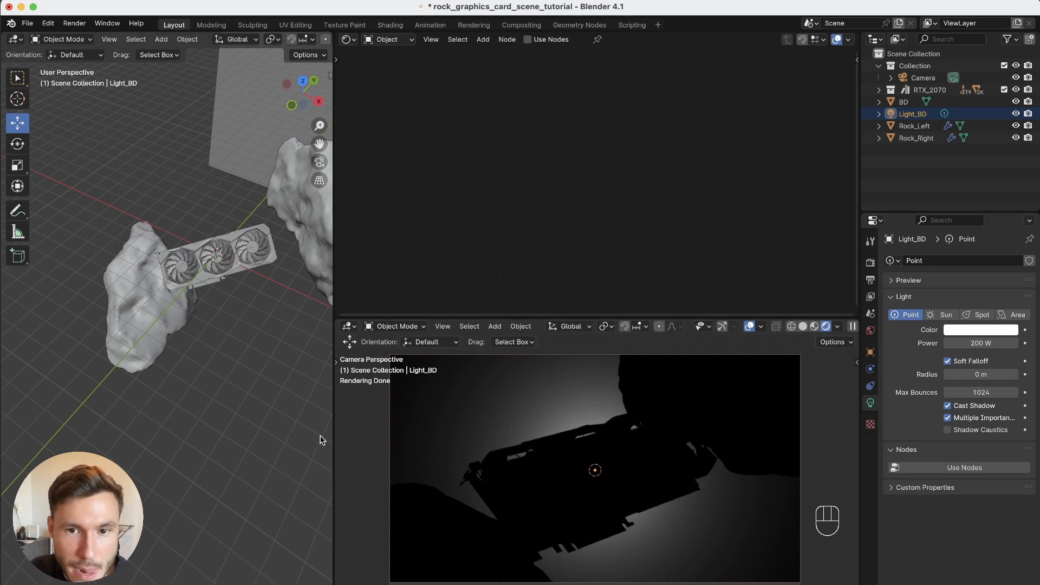
pyautogui.click(871, 330)
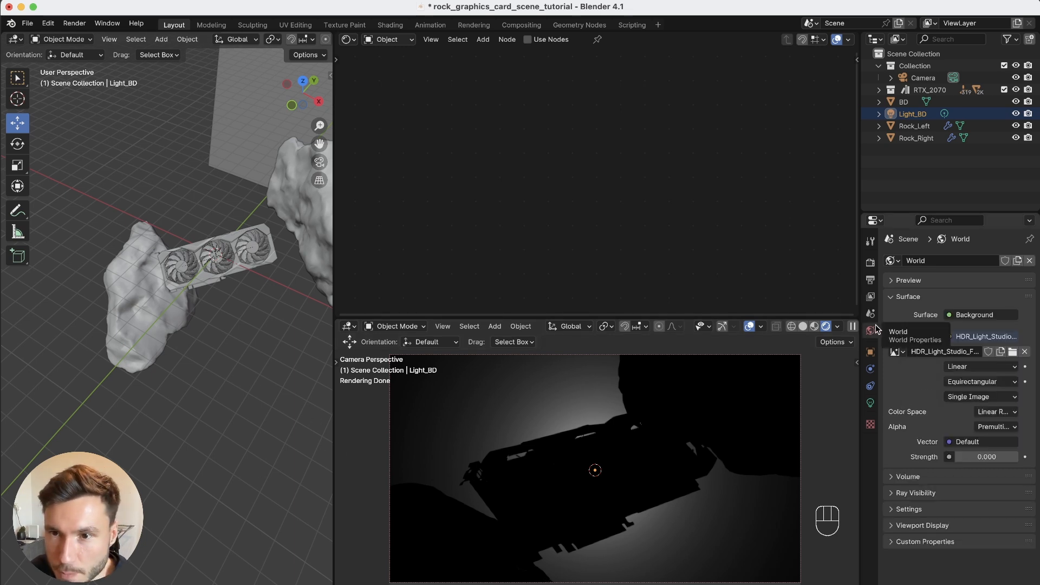
pyautogui.doubleClick(987, 456)
pyautogui.write('1')
pyautogui.press('Return')
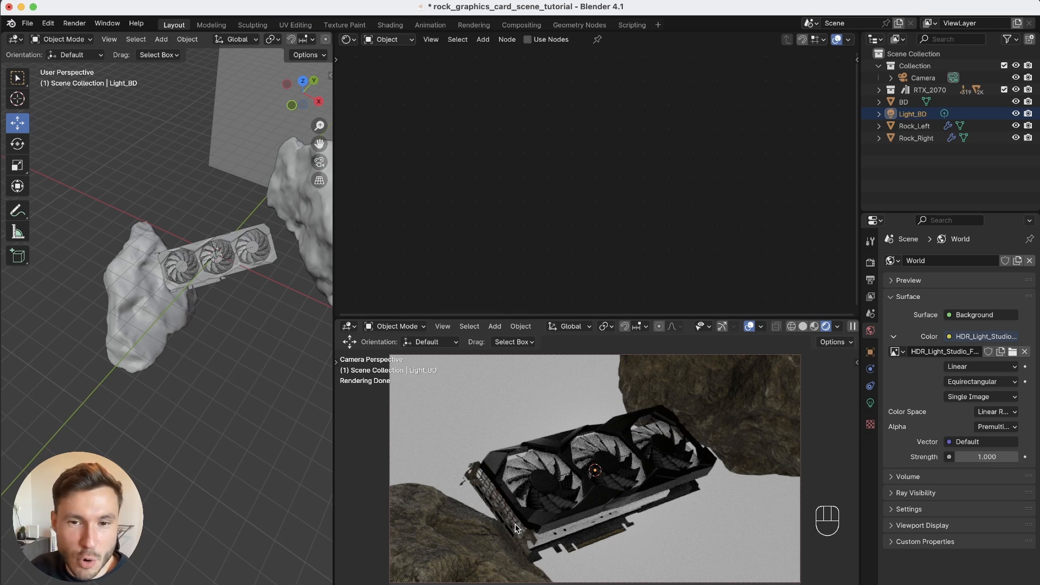
# - Switch to the browser to study the rock look in the Verso Studio teaser reel pin on Pinterest, and return to Blender
pyautogui.press('super+Tab')
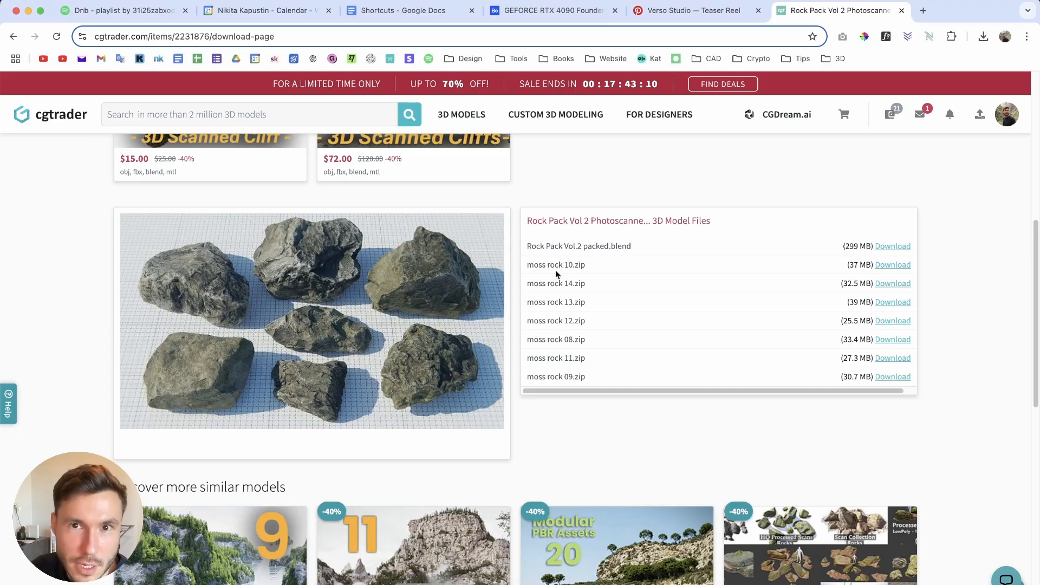
pyautogui.click(670, 10)
pyautogui.scroll(6, 379, 412)
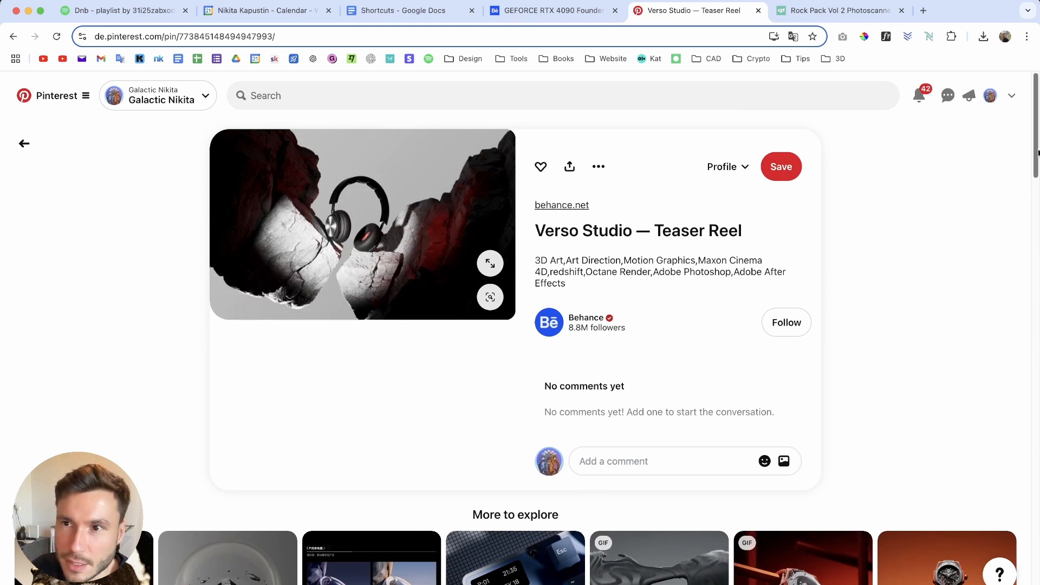
pyautogui.press('super+Tab')
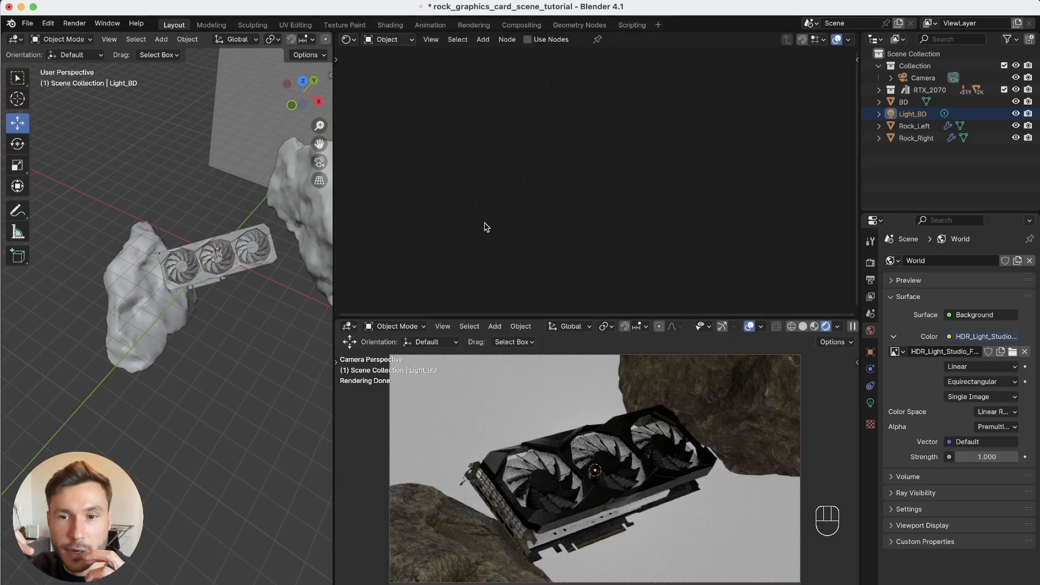
# - Select the right rock and spread its moss rock 13 material nodes, leaving space between the colour texture and the Principled BSDF
pyautogui.moveTo(258, 242); pyautogui.dragTo(258, 211, button='middle')
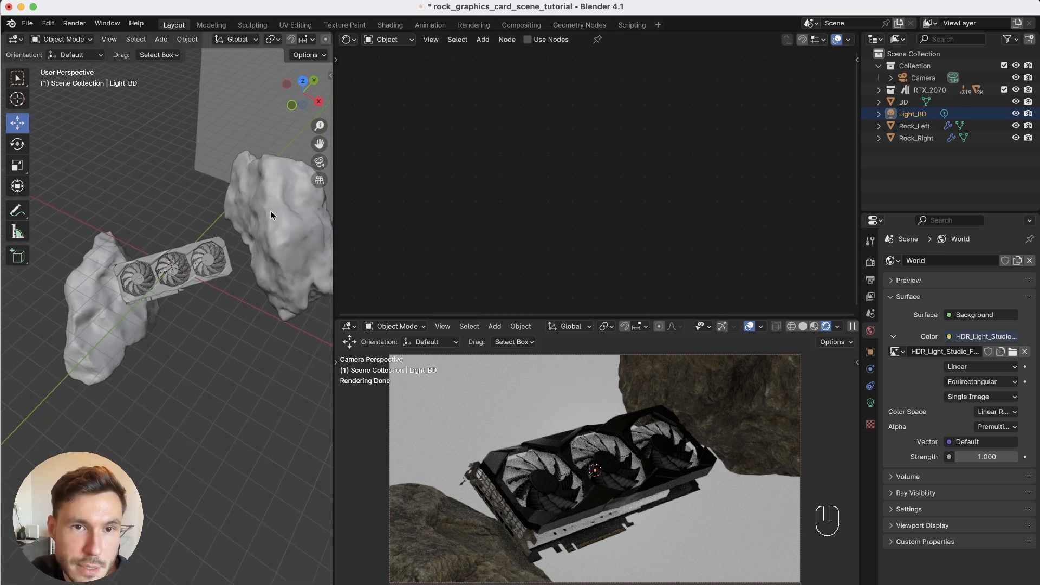
pyautogui.click(273, 203)
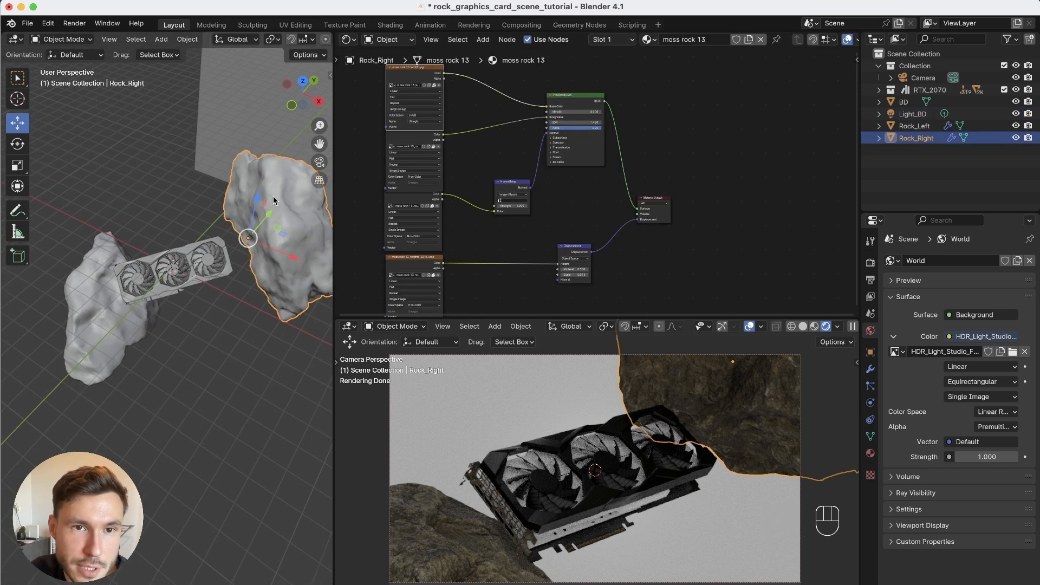
pyautogui.click(347, 40)
pyautogui.keyDown('alt'); pyautogui.moveTo(526, 90); pyautogui.dragTo(580, 89, button='right'); pyautogui.keyUp('alt')
pyautogui.keyDown('alt'); pyautogui.moveTo(487, 76); pyautogui.dragTo(557, 160, button='middle'); pyautogui.keyUp('alt')
pyautogui.press('super+z')
pyautogui.click(556, 134)
pyautogui.moveTo(436, 136); pyautogui.dragTo(446, 112)
pyautogui.moveTo(663, 181)
pyautogui.mouseDown()
pyautogui.moveTo(672, 175)
pyautogui.moveTo(667, 184)
pyautogui.mouseUp()
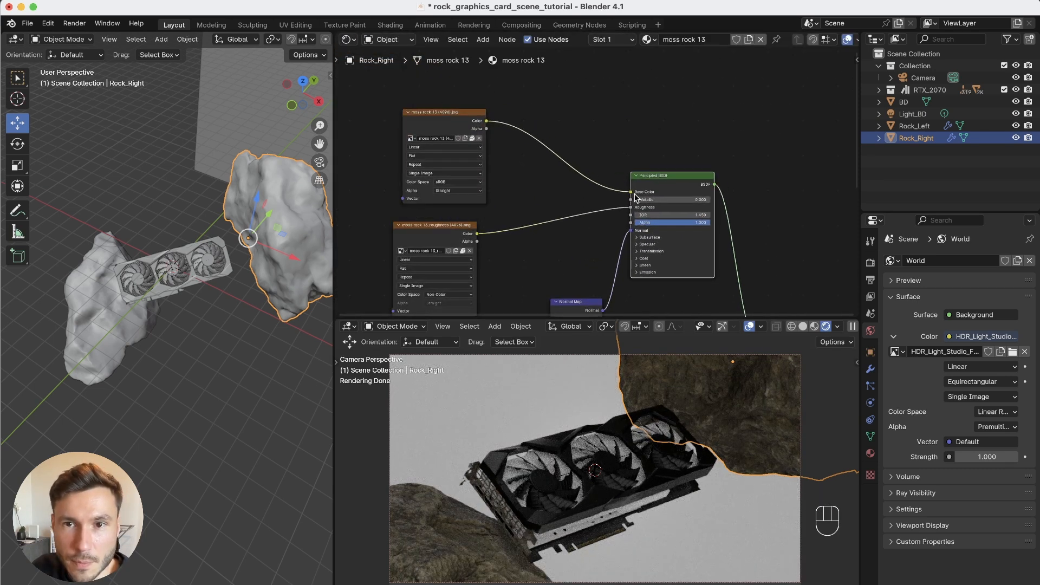
pyautogui.moveTo(454, 120); pyautogui.dragTo(440, 112)
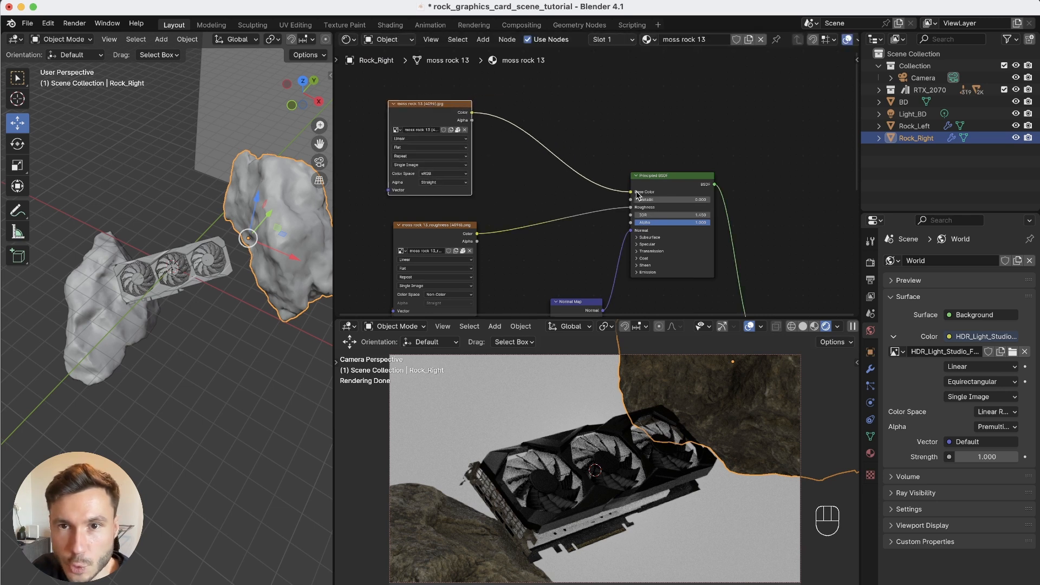
pyautogui.scroll(1, 554, 157)
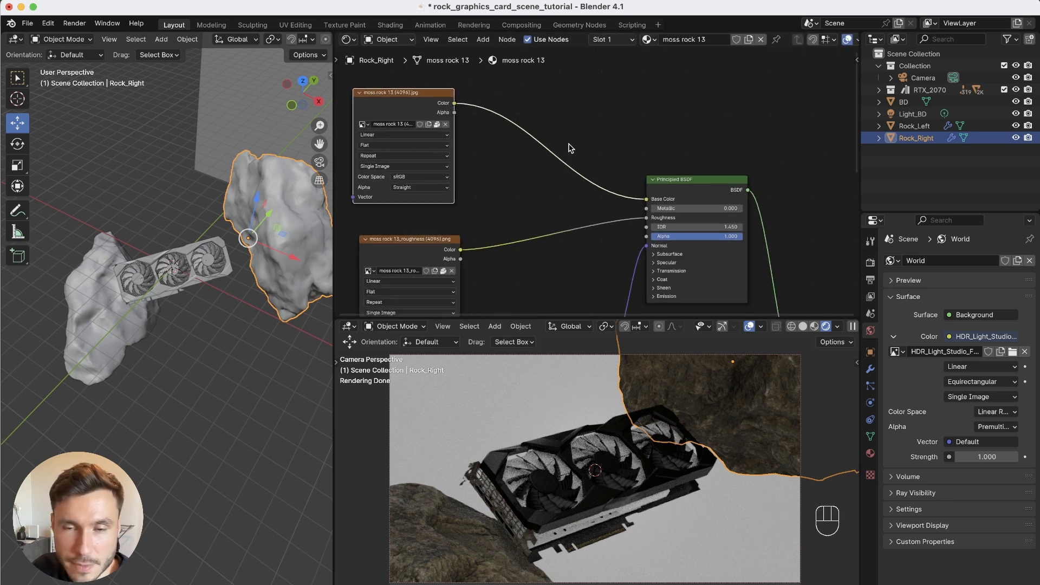
# - Insert a Hue/Saturation/Value node between the moss rock 13 colour texture and the Principled BSDF's Base Color
pyautogui.scroll(3, 571, 149)
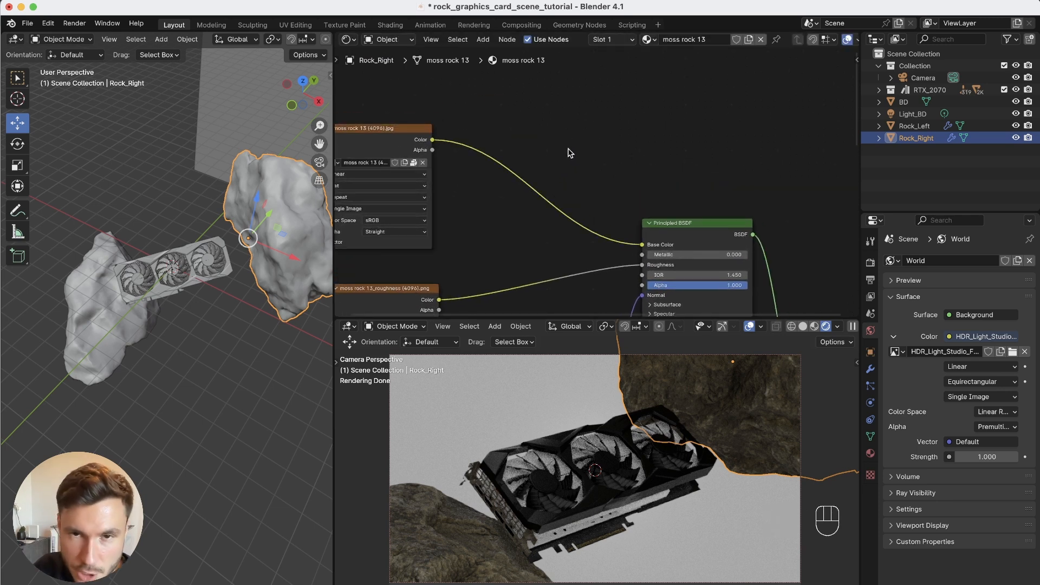
pyautogui.hotkey('shift', 'a')
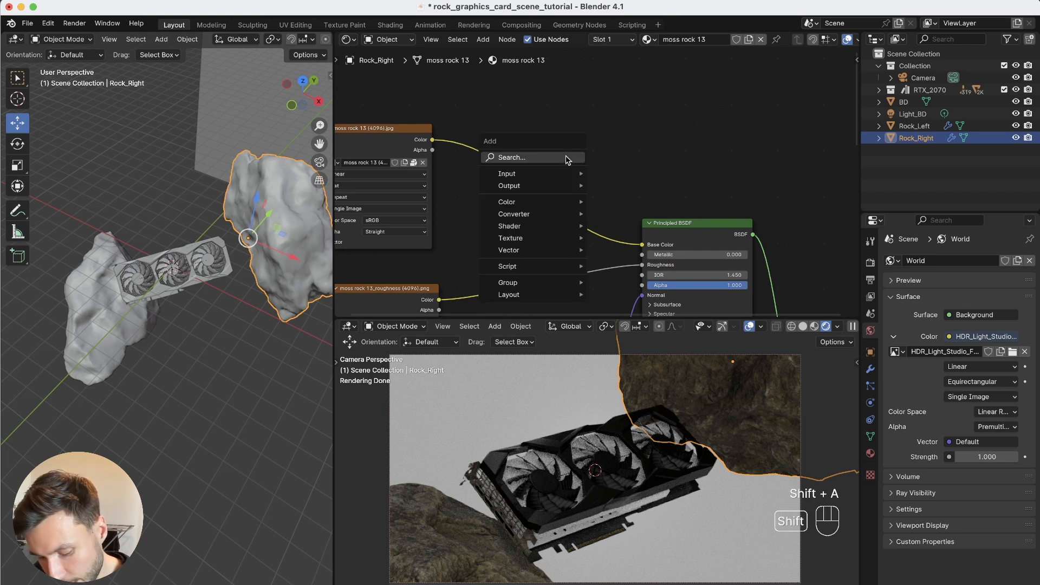
pyautogui.write('hue')
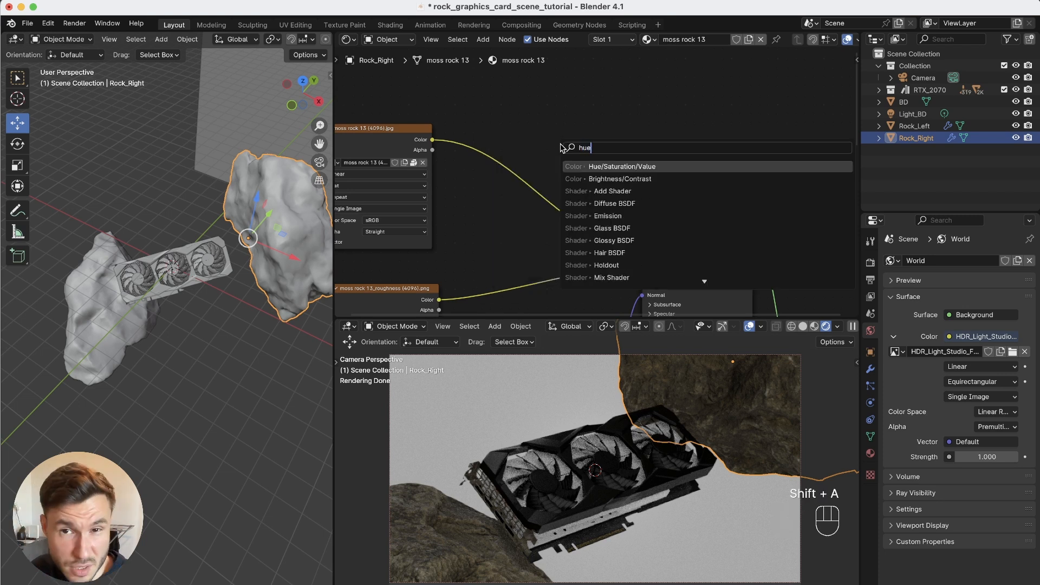
pyautogui.click(613, 168)
pyautogui.click(518, 145)
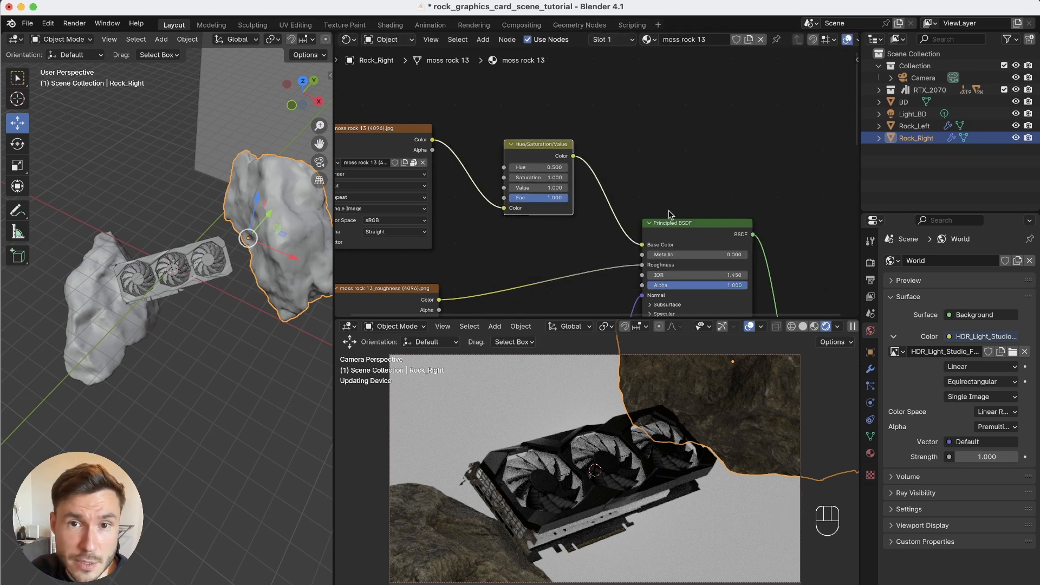
# - Set the saturation of the right rock's Hue/Saturation/Value node to 0.12
pyautogui.scroll(3, 547, 178)
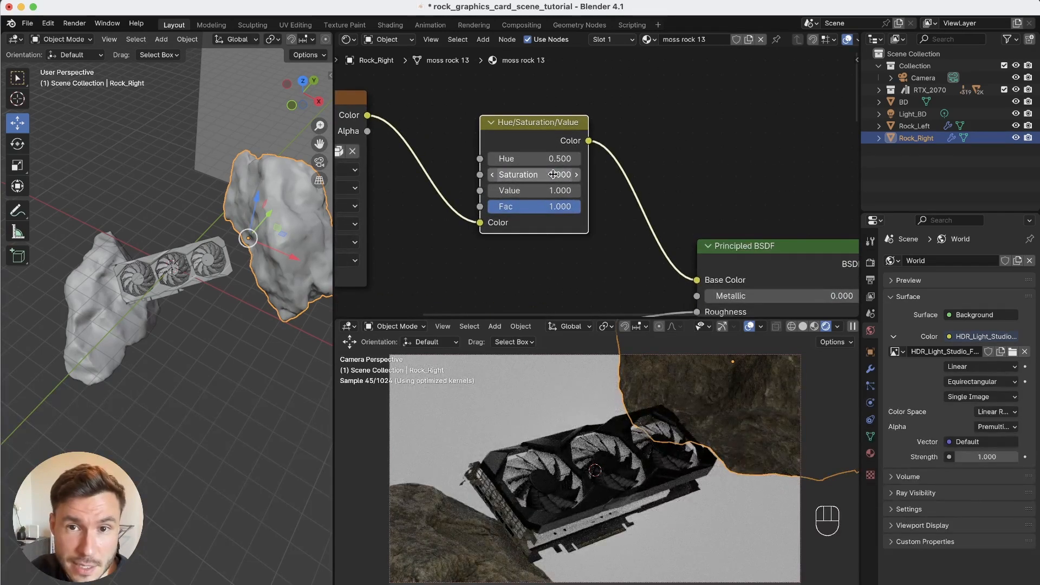
pyautogui.moveTo(552, 174); pyautogui.dragTo(490, 175)
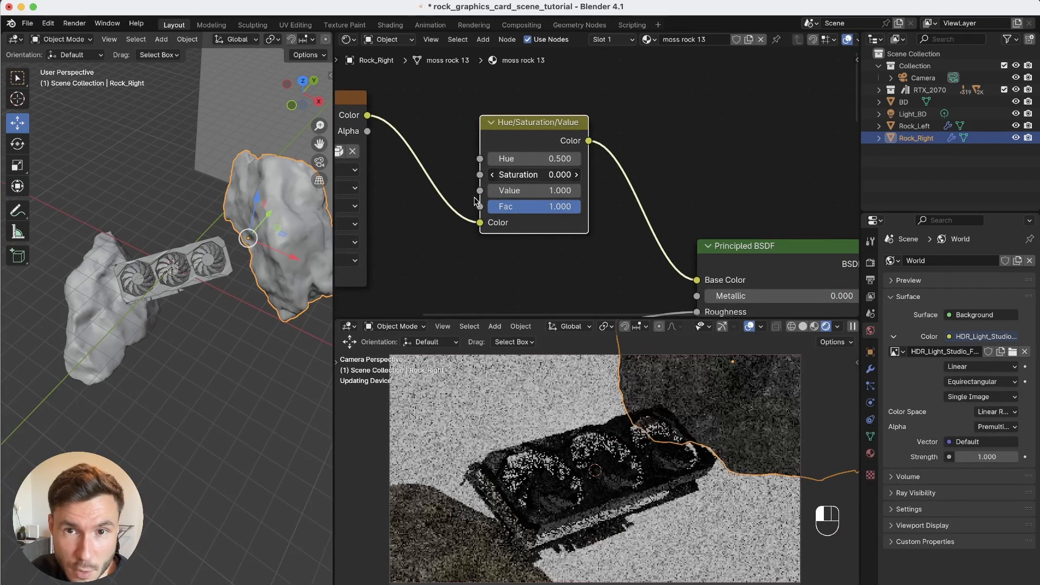
pyautogui.moveTo(534, 175)
pyautogui.mouseDown()
pyautogui.moveTo(576, 183)
pyautogui.moveTo(548, 183)
pyautogui.mouseUp()
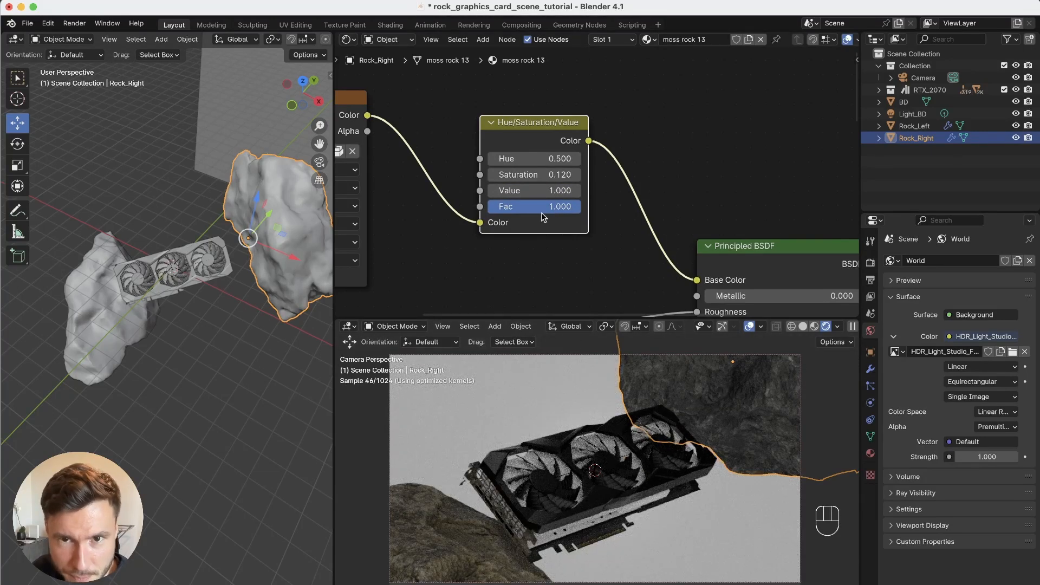
# - Insert a Brightness/Contrast node between the right rock's Hue/Saturation/Value node and the Principled BSDF
pyautogui.moveTo(544, 217); pyautogui.dragTo(504, 201)
pyautogui.scroll(-1, 504, 200)
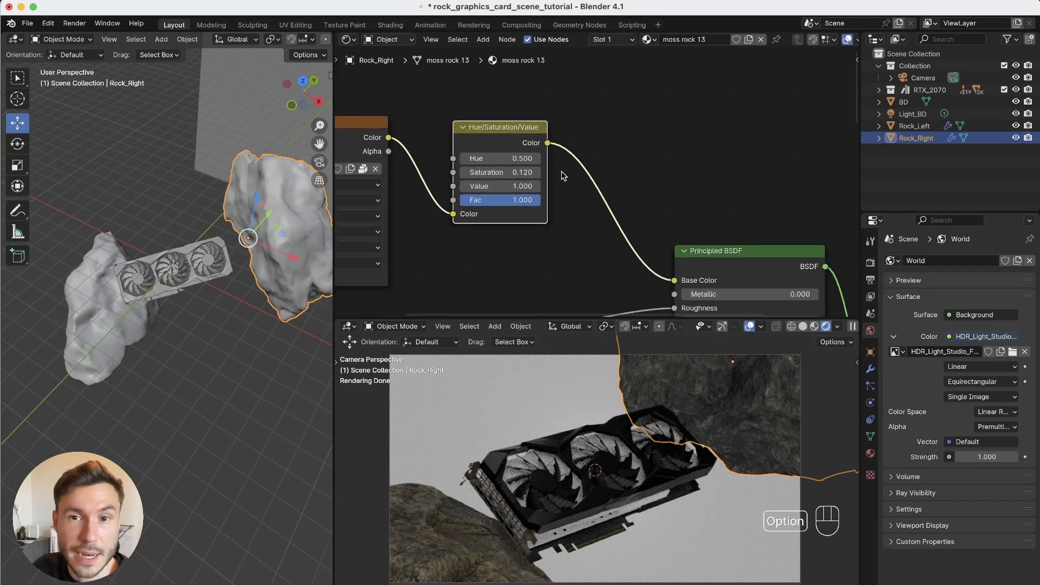
pyautogui.click(604, 161)
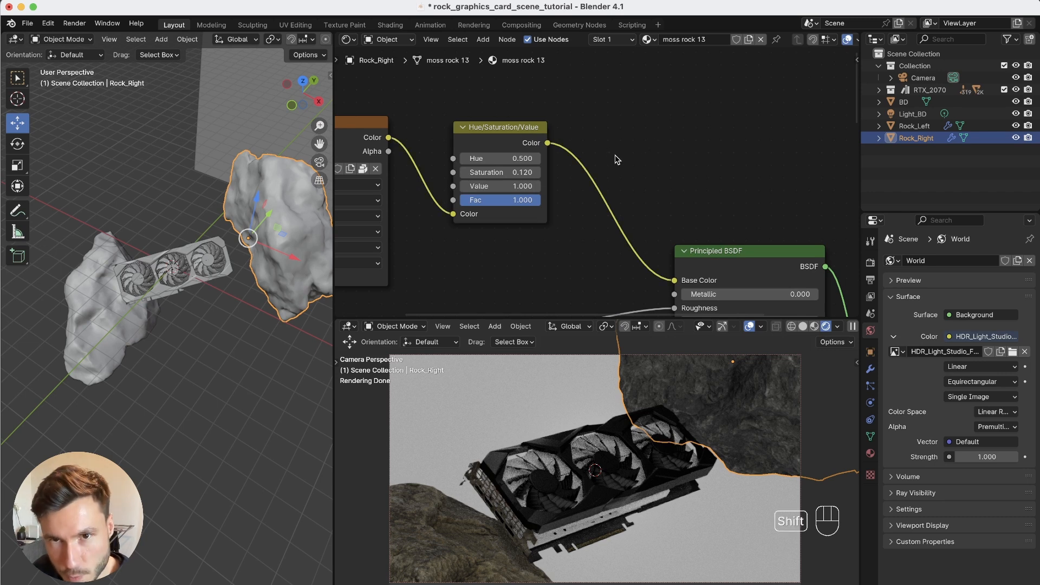
pyautogui.hotkey('shift', 'a')
pyautogui.write('contr')
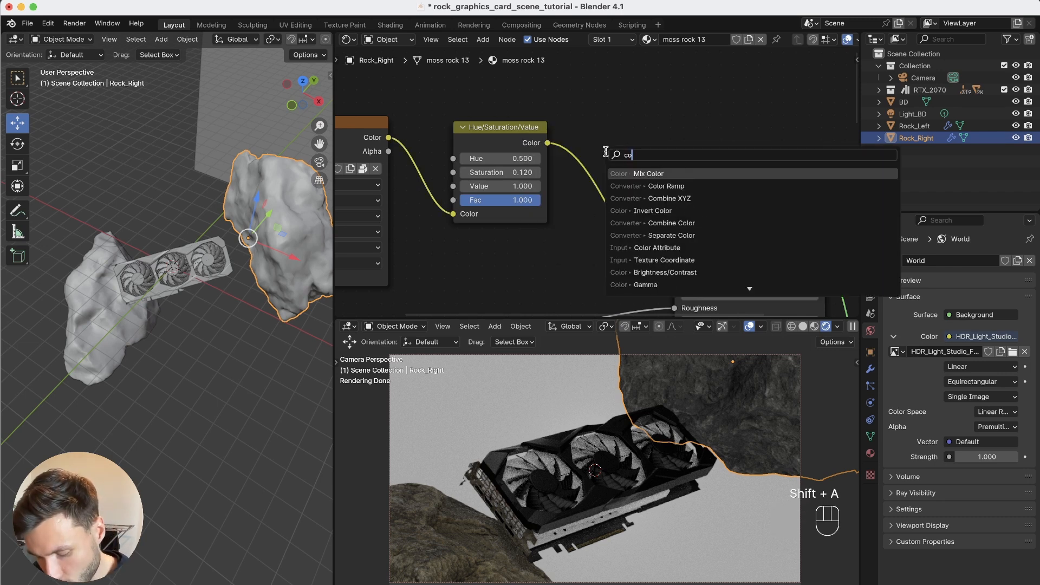
pyautogui.click(680, 174)
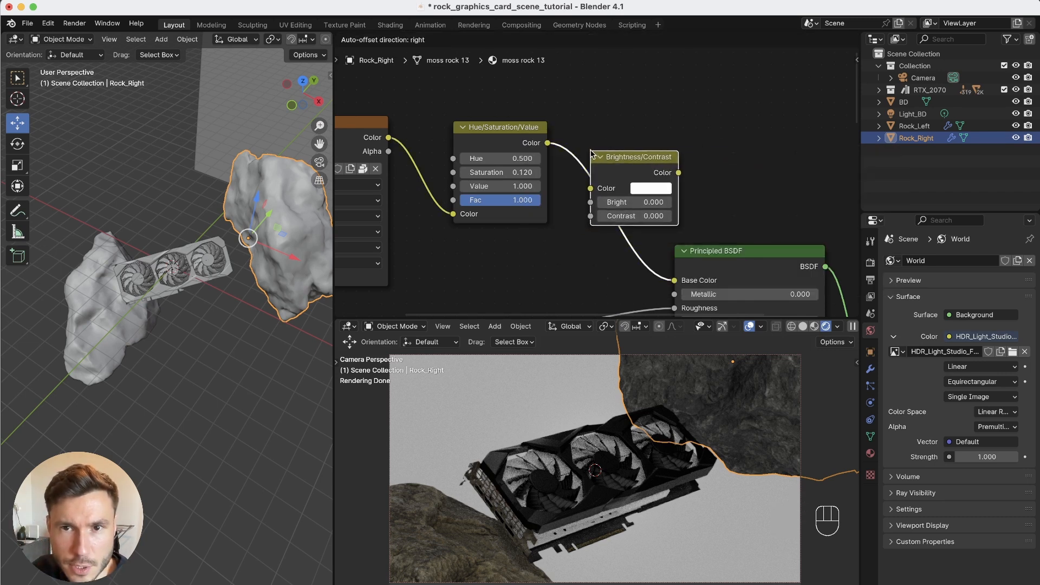
pyautogui.click(686, 221)
# - Set the contrast of the right rock's Brightness/Contrast node to 0.1 and save the file
pyautogui.moveTo(686, 221); pyautogui.dragTo(646, 189, button='middle')
pyautogui.moveTo(611, 187)
pyautogui.mouseDown()
pyautogui.moveTo(594, 195)
pyautogui.moveTo(611, 209)
pyautogui.moveTo(604, 185)
pyautogui.mouseUp()
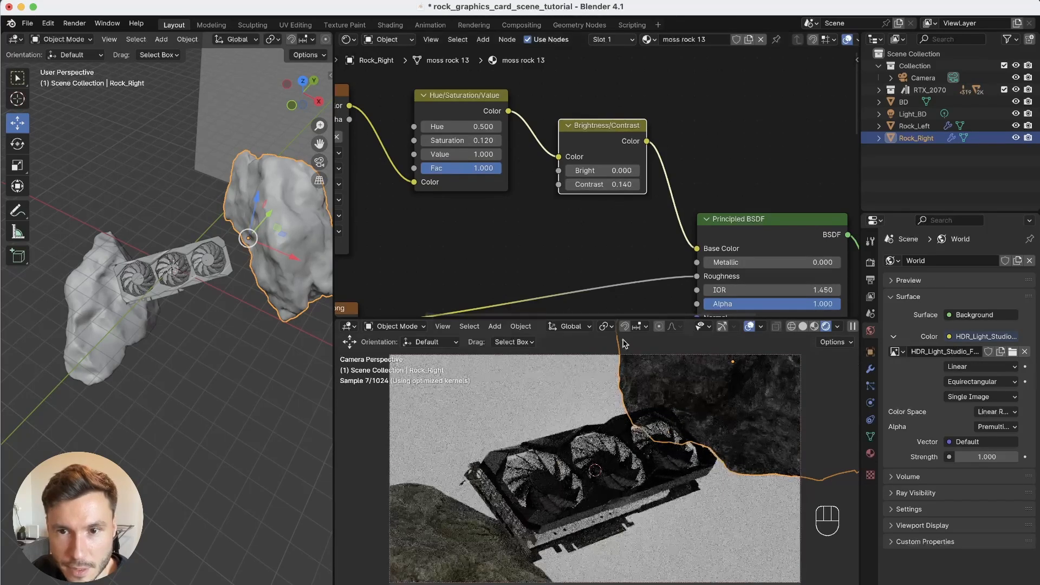
pyautogui.click(618, 185)
pyautogui.write('.1')
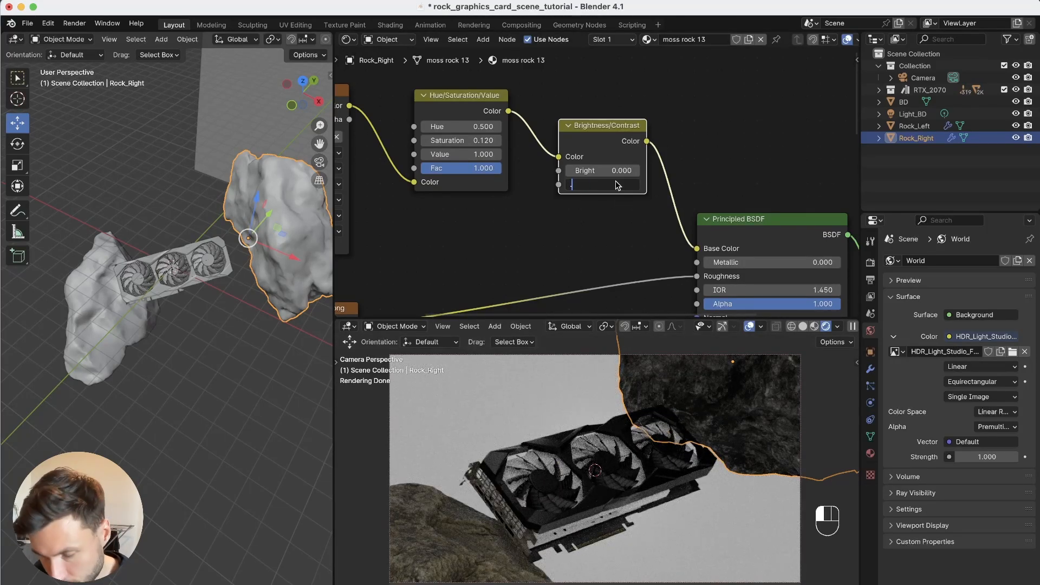
pyautogui.press('Return')
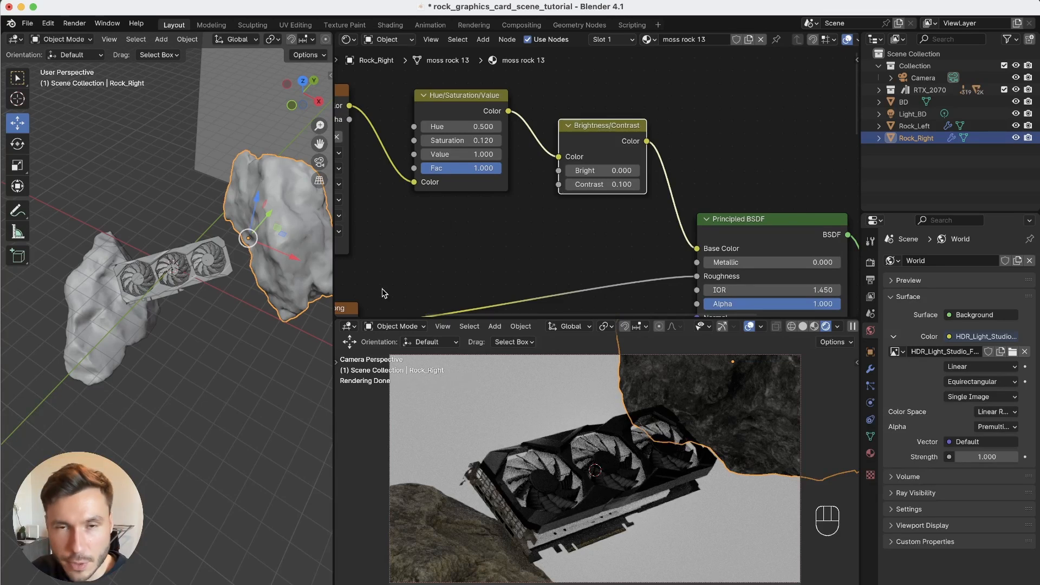
pyautogui.press('super+s')
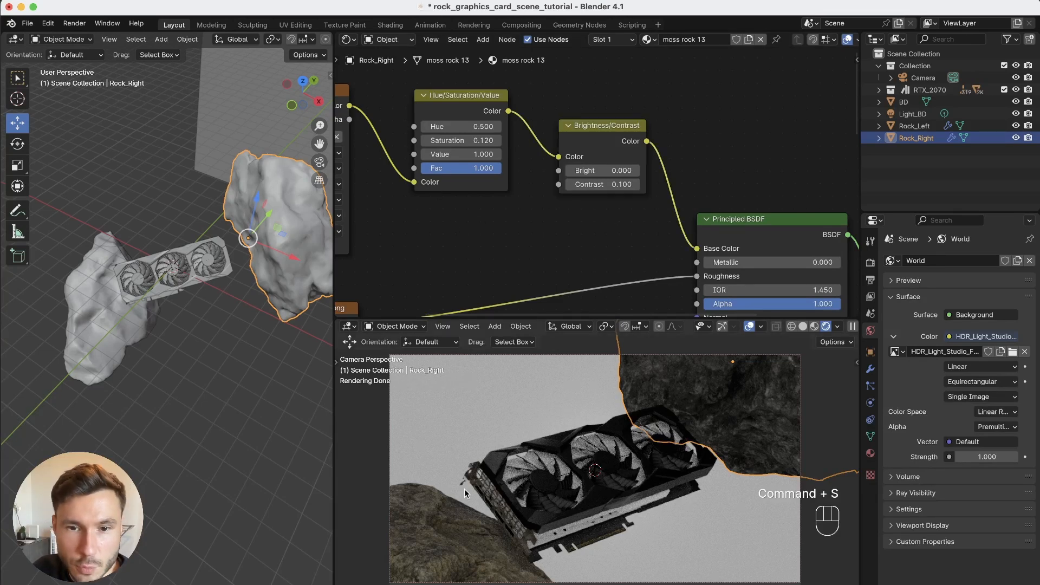
# - Copy the Hue/Saturation/Value and Brightness/Contrast nodes from the right rock and paste them into the left rock's moss rock 10 material
pyautogui.moveTo(417, 261); pyautogui.dragTo(603, 111)
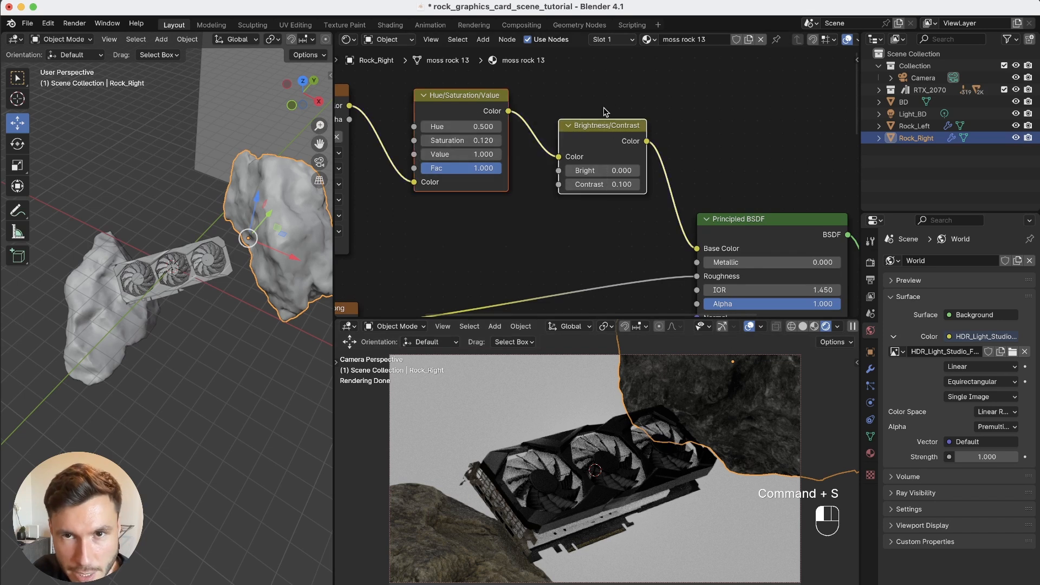
pyautogui.scroll(-2, 583, 149)
pyautogui.press('super+c')
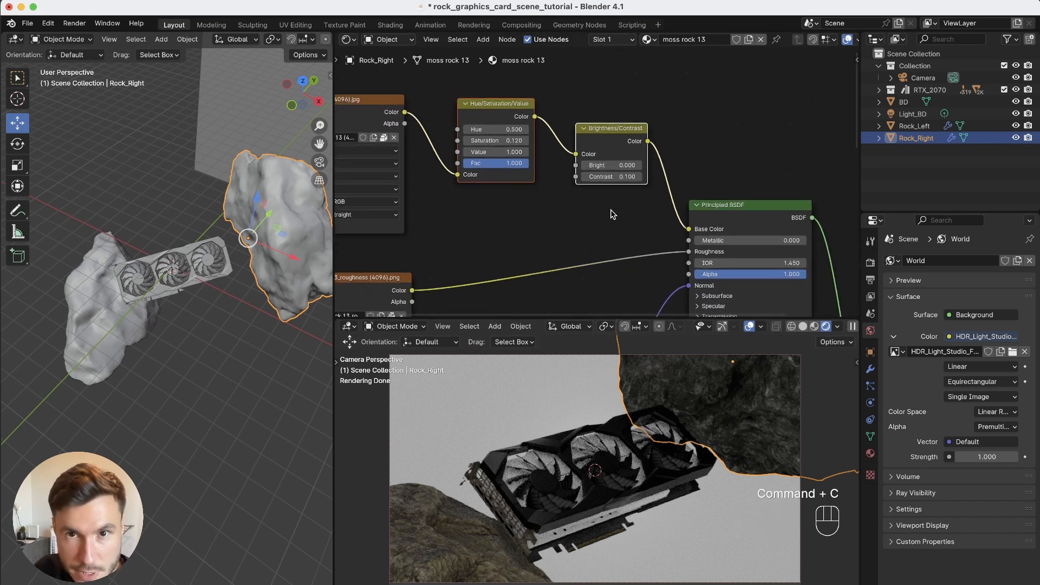
pyautogui.click(103, 309)
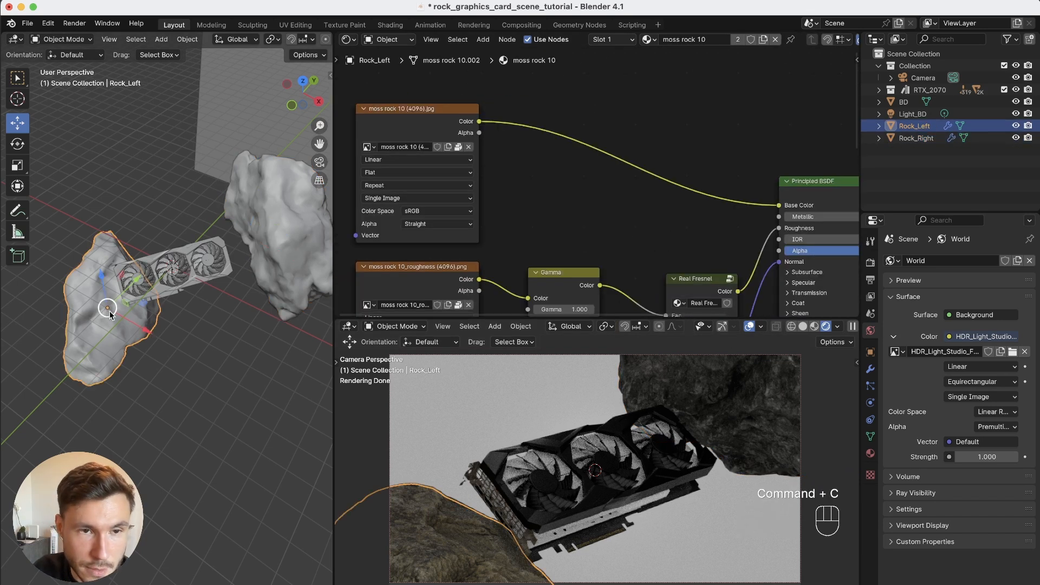
pyautogui.scroll(-3, 552, 177)
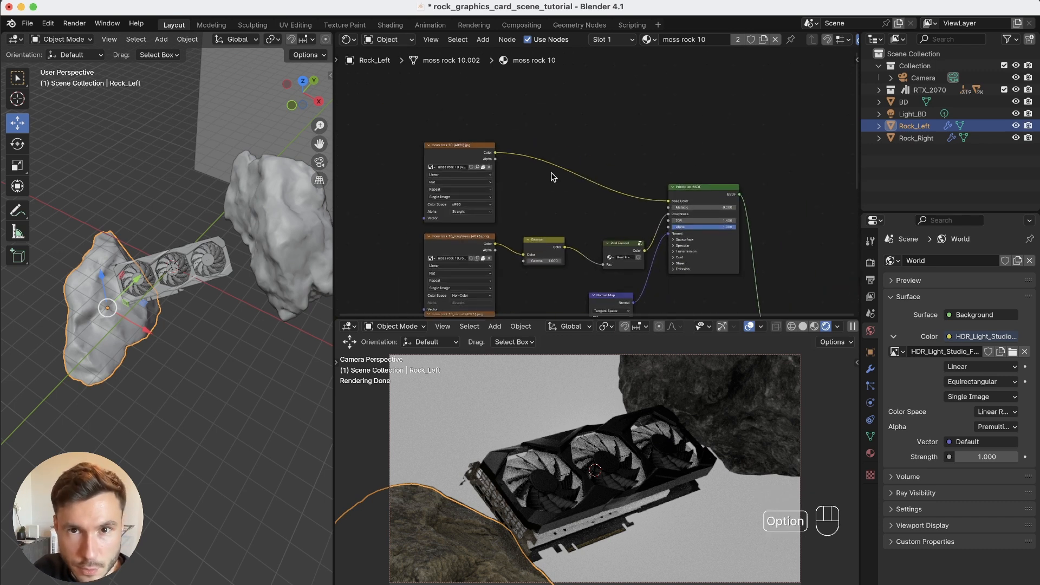
pyautogui.scroll(2, 553, 177)
pyautogui.press('super+v')
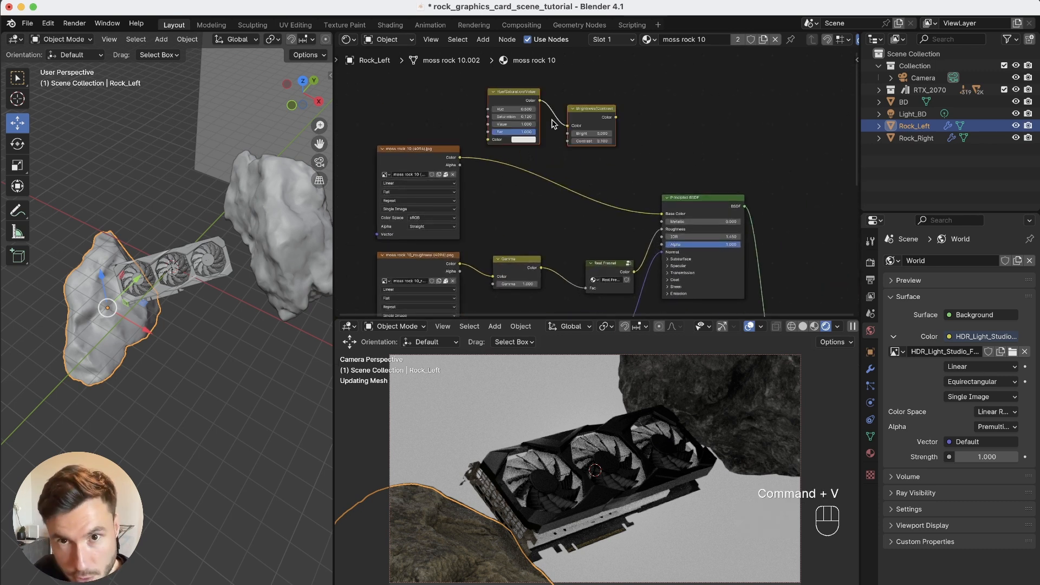
pyautogui.scroll(1, 640, 217)
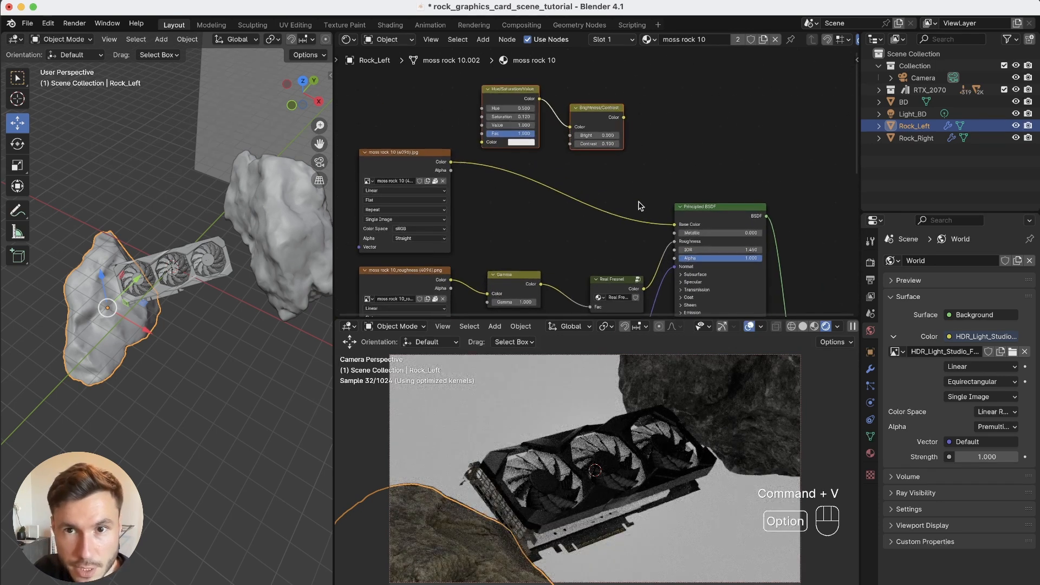
# - Try to route the moss rock 10 colour texture through the Hue input of the pasted nodes and into Base Color
pyautogui.moveTo(675, 224); pyautogui.dragTo(481, 107)
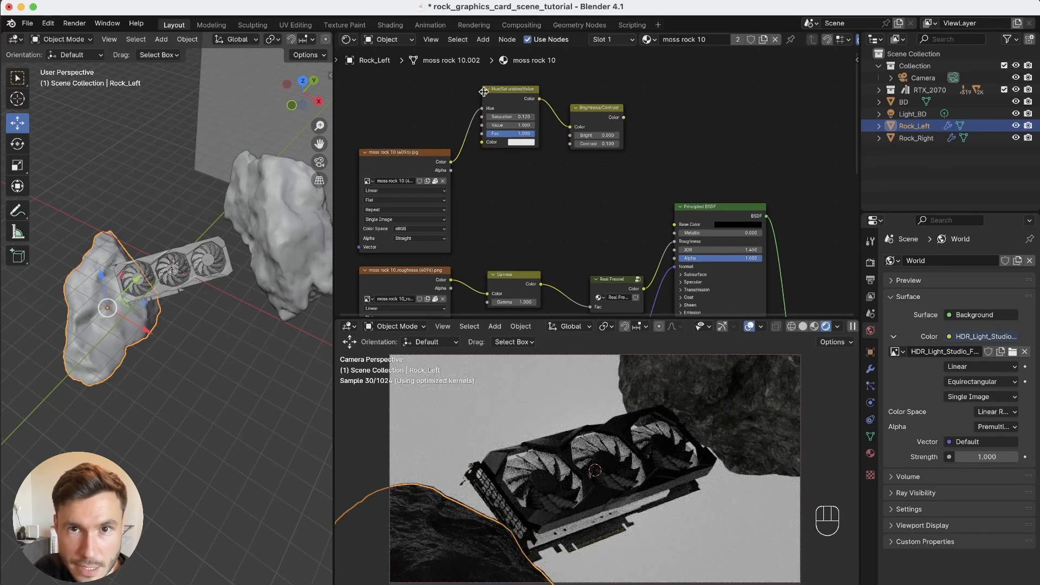
pyautogui.moveTo(623, 117); pyautogui.dragTo(688, 225)
pyautogui.click(684, 280)
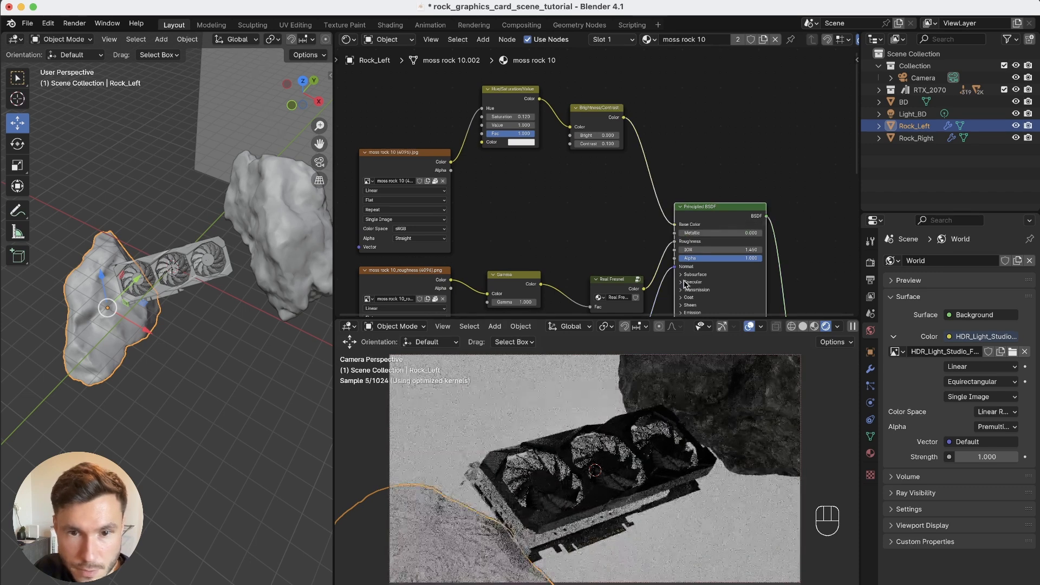
pyautogui.scroll(1, 600, 270)
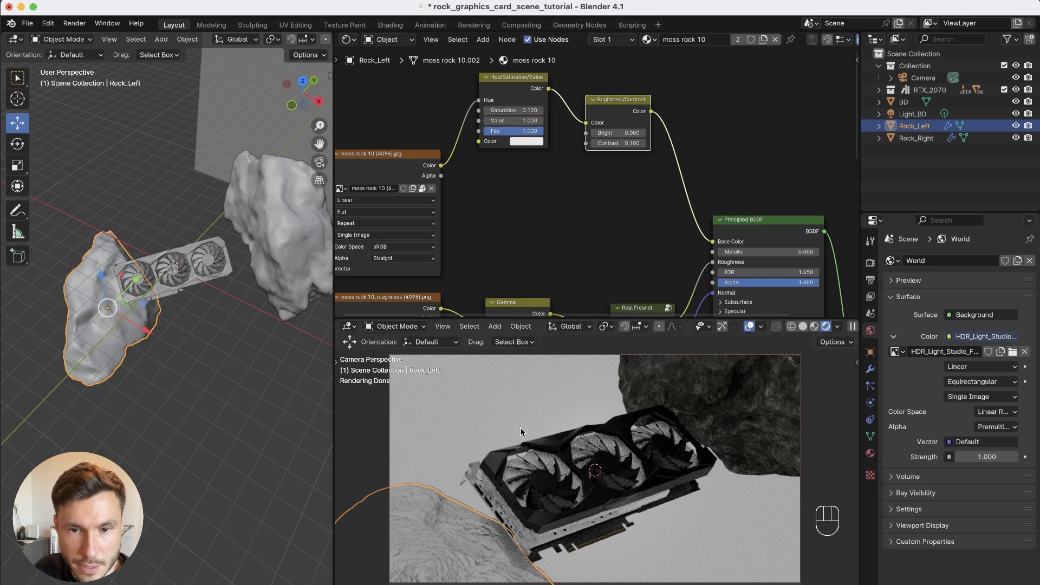
# - Undo the rewiring of the moss rock 10 colour texture and remove the pasted colour adjustment nodes
pyautogui.press('super+z')
pyautogui.press('super+z')
pyautogui.press('super+z')
pyautogui.press('super+z')
pyautogui.press('super+z')
pyautogui.press('super+z')
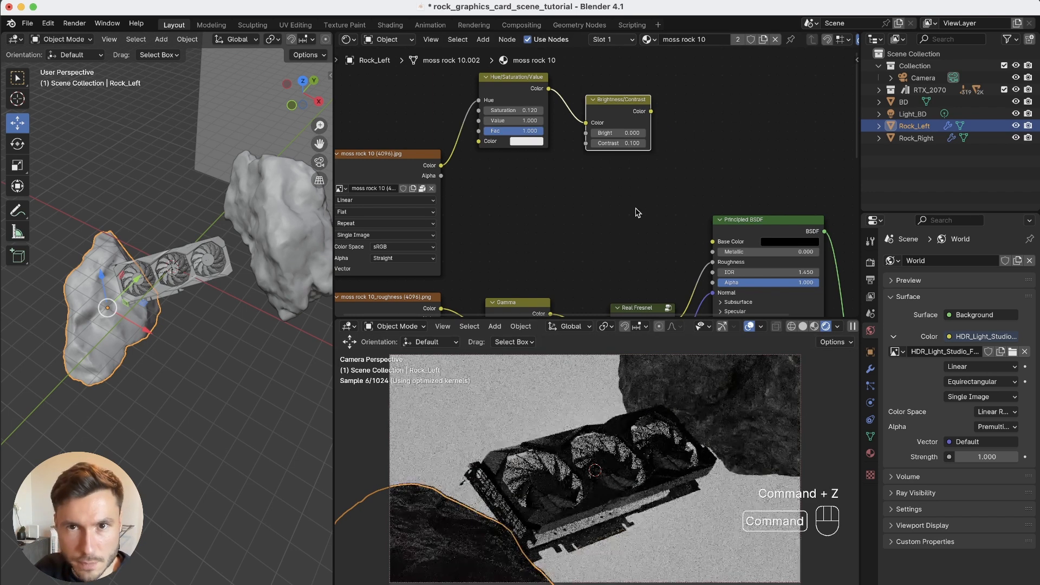
pyautogui.press('x')
pyautogui.hscroll(-2, 564, 145)
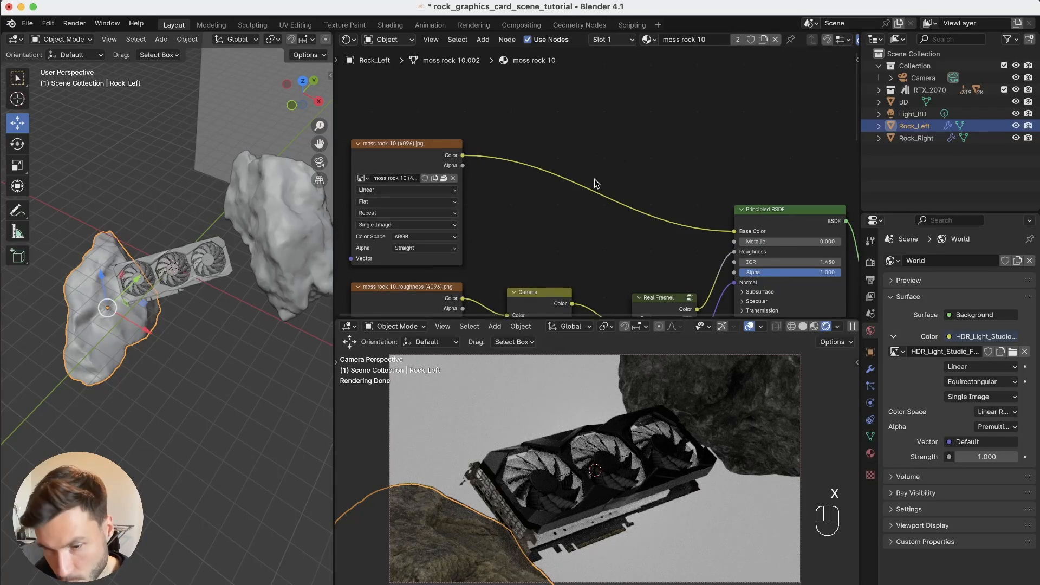
# - Insert a new Hue/Saturation/Value node between the left rock's moss rock 10 colour texture and the Principled BSDF
pyautogui.hotkey('shift', 'a')
pyautogui.write('hue')
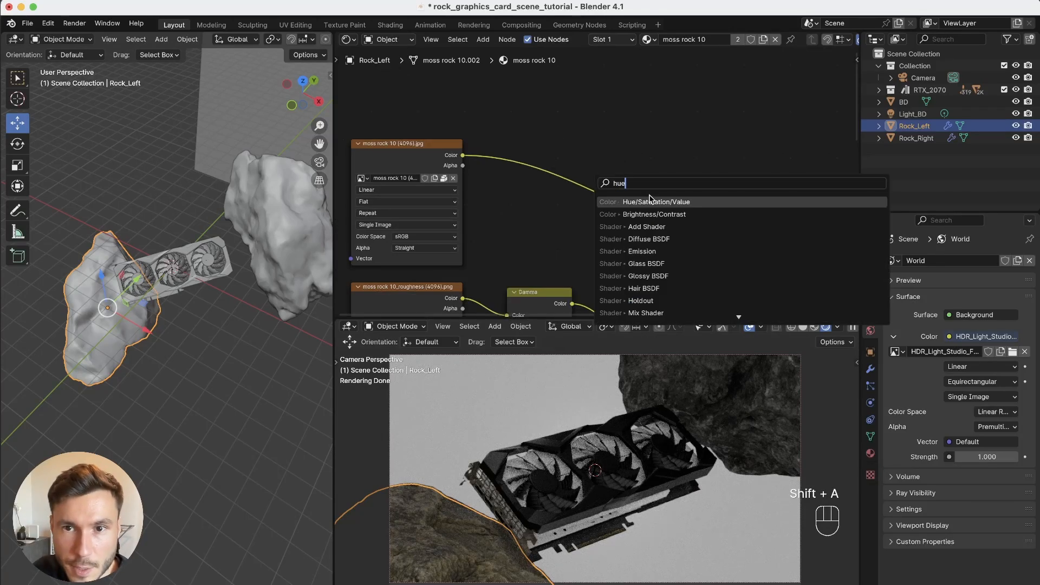
pyautogui.click(649, 200)
pyautogui.click(547, 145)
# - Set the saturation of the left rock's Hue/Saturation/Value node to 0.1
pyautogui.keyDown('alt'); pyautogui.moveTo(596, 169); pyautogui.dragTo(633, 137, button='right'); pyautogui.keyUp('alt')
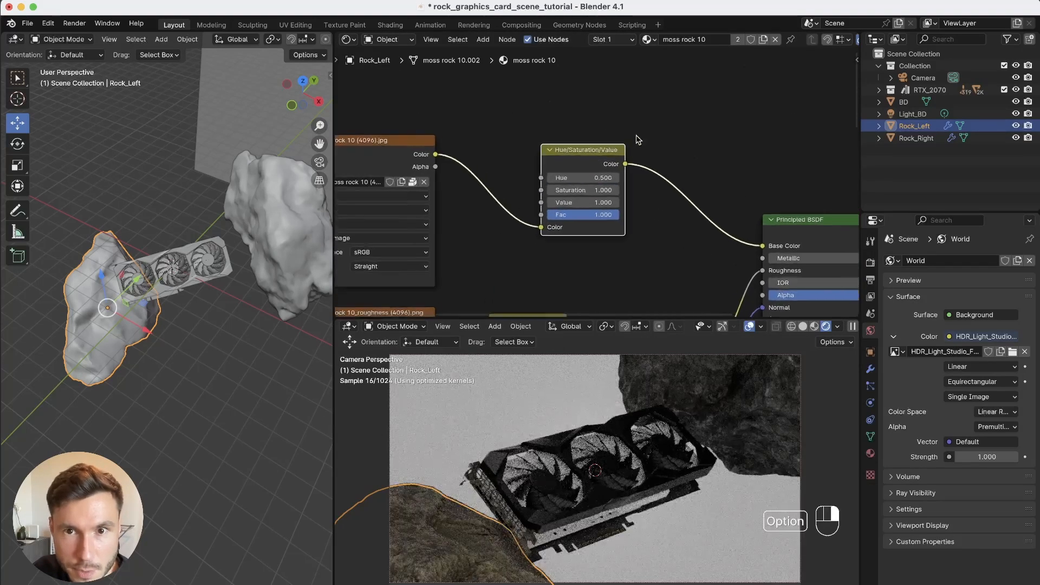
pyautogui.scroll(1, 602, 158)
pyautogui.moveTo(573, 201)
pyautogui.mouseDown()
pyautogui.moveTo(542, 200)
pyautogui.moveTo(573, 200)
pyautogui.mouseUp()
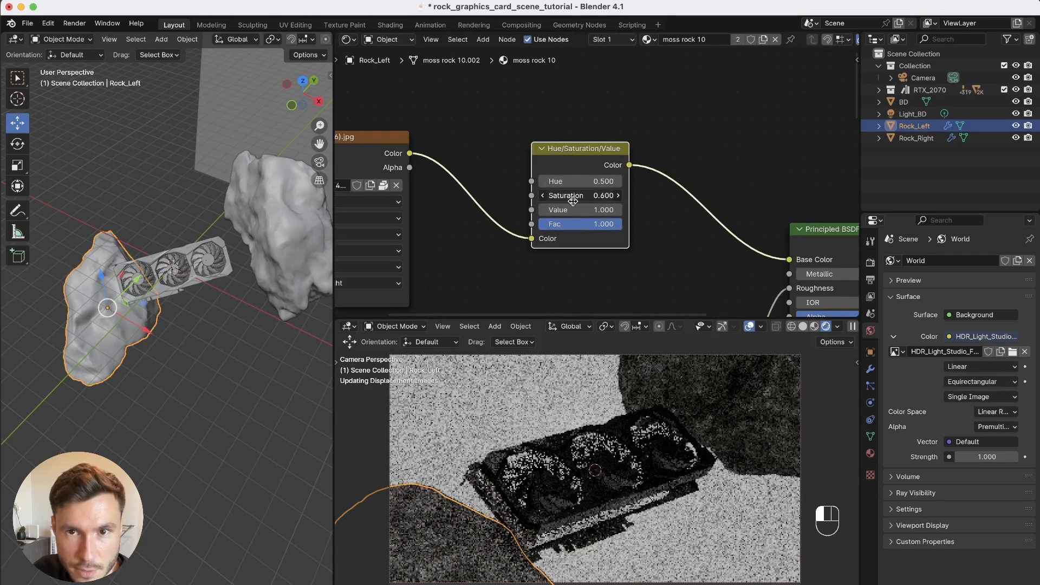
pyautogui.click(572, 201)
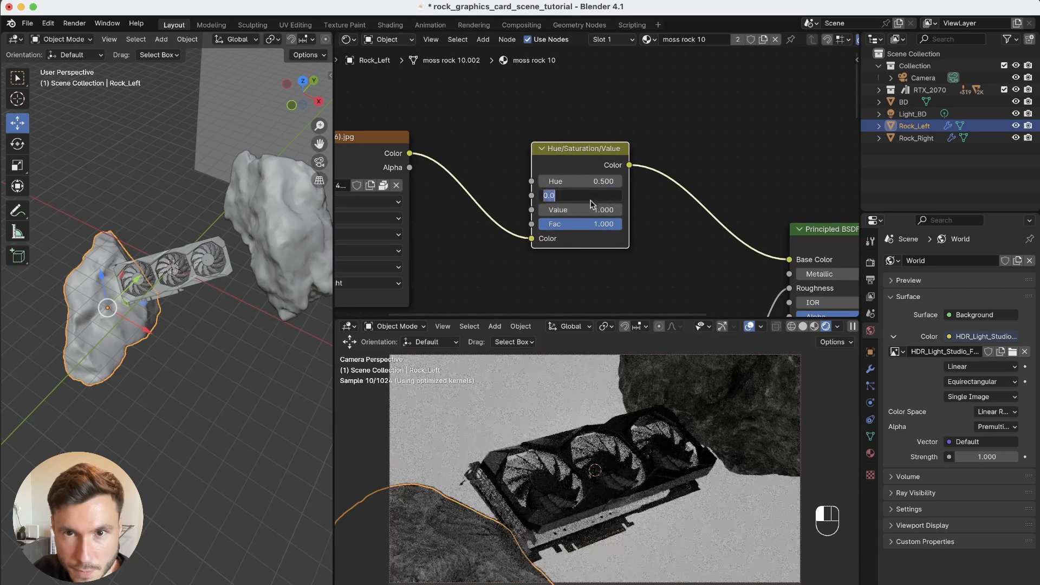
pyautogui.write('0.1')
pyautogui.press('Return')
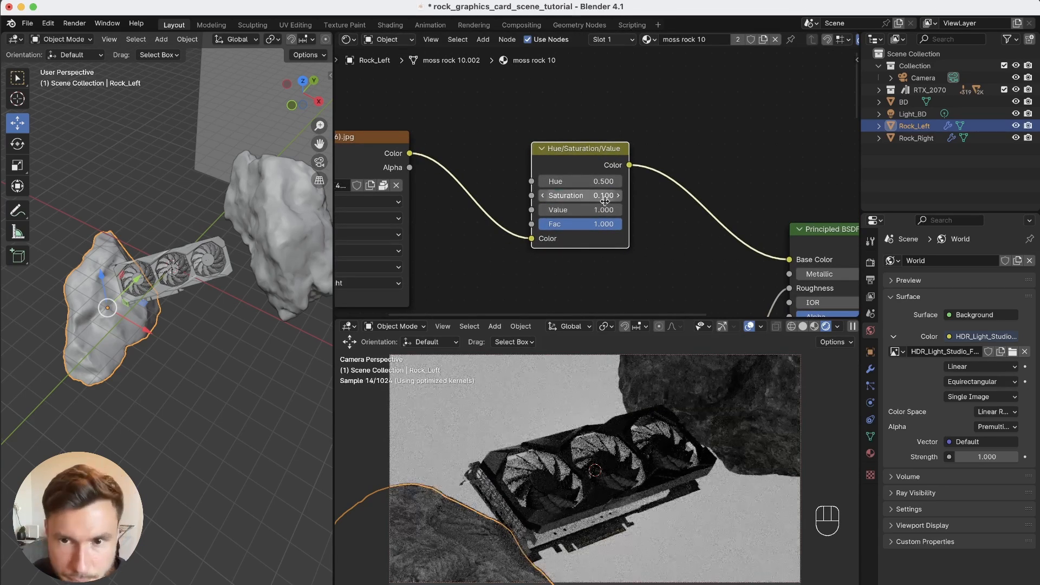
# - Insert a Brightness/Contrast node between the left rock's Hue/Saturation/Value node and the Principled BSDF
pyautogui.moveTo(711, 168); pyautogui.dragTo(650, 137, button='middle')
pyautogui.hotkey('shift', 'a')
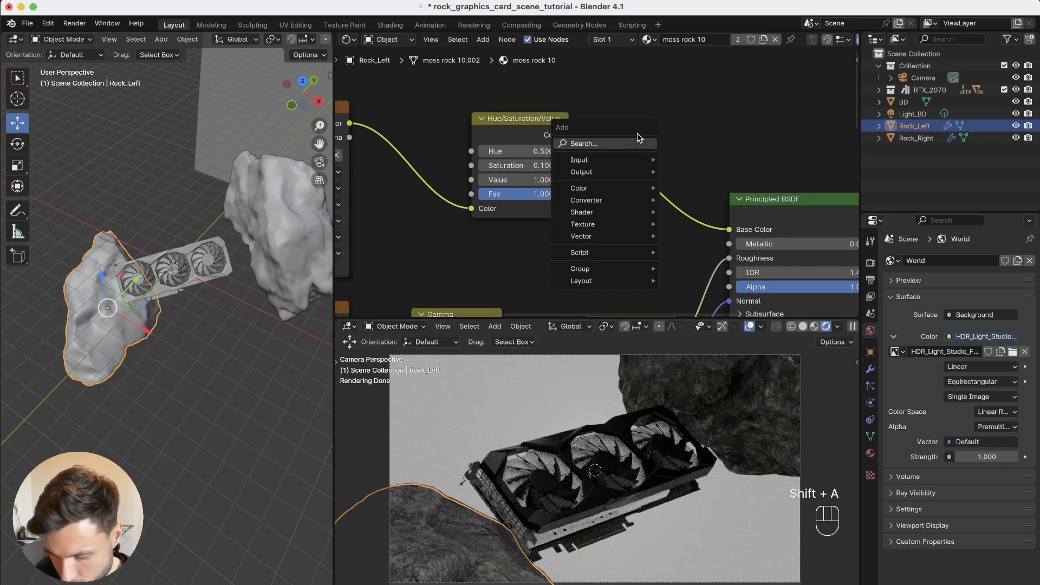
pyautogui.write('contr')
pyautogui.click(714, 152)
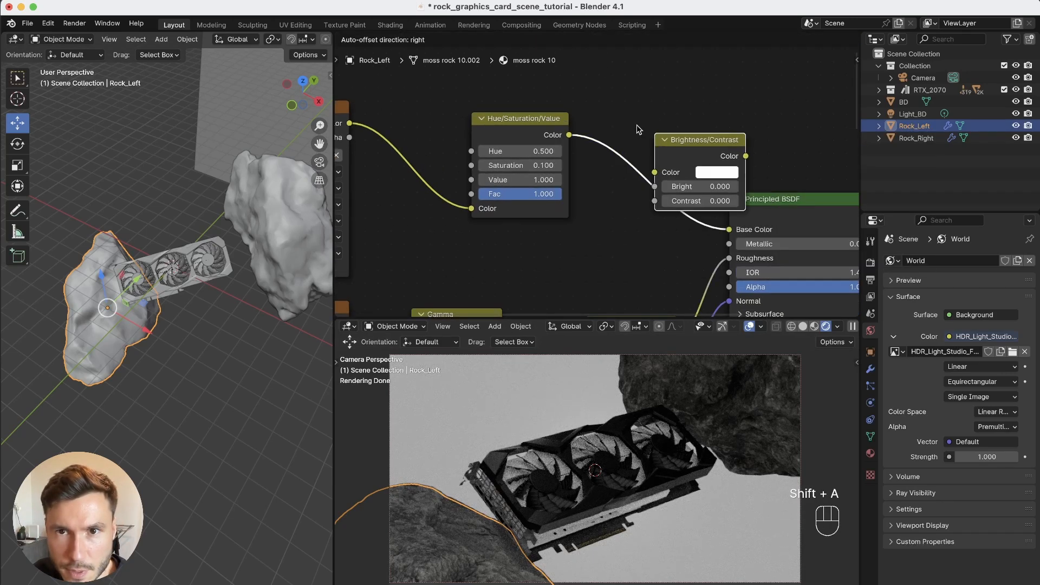
pyautogui.click(672, 179)
# - Set the contrast of the left rock's Brightness/Contrast node to 0.1
pyautogui.click(682, 186)
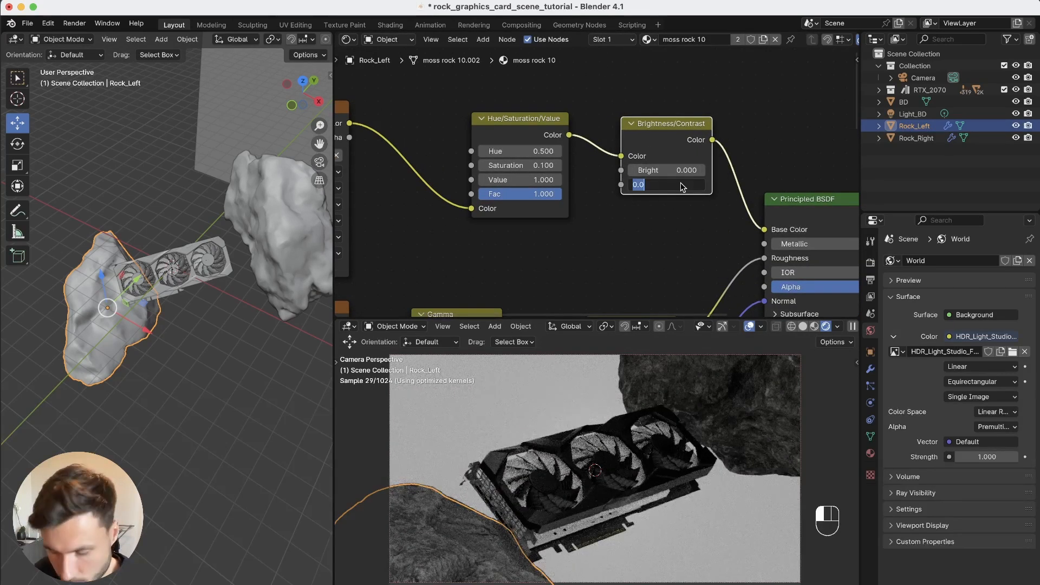
pyautogui.write('0.1')
pyautogui.press('Return')
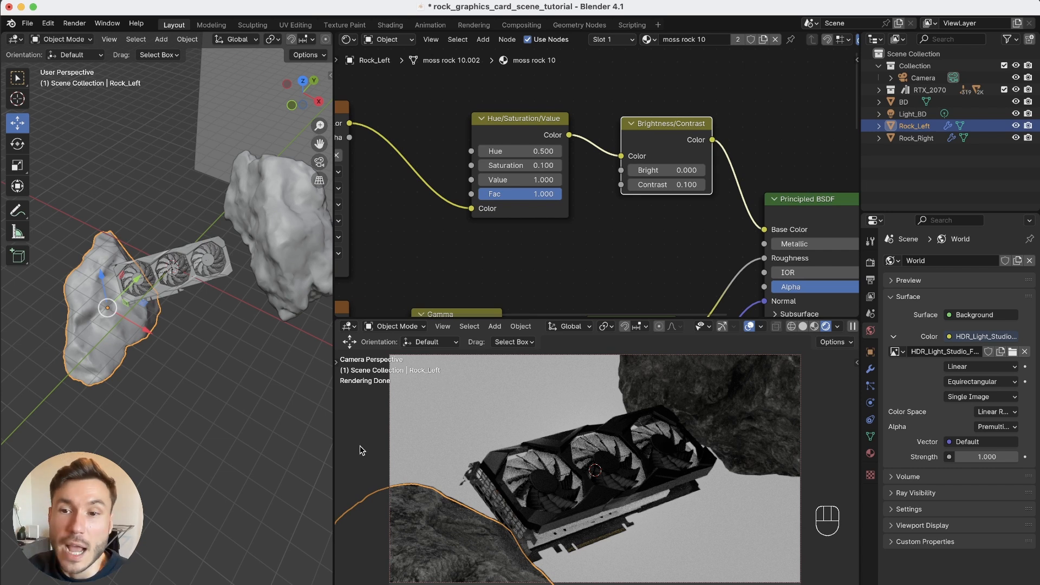
# - Save the scene file and set the world background strength to 0
pyautogui.click(226, 310)
pyautogui.press('super+s')
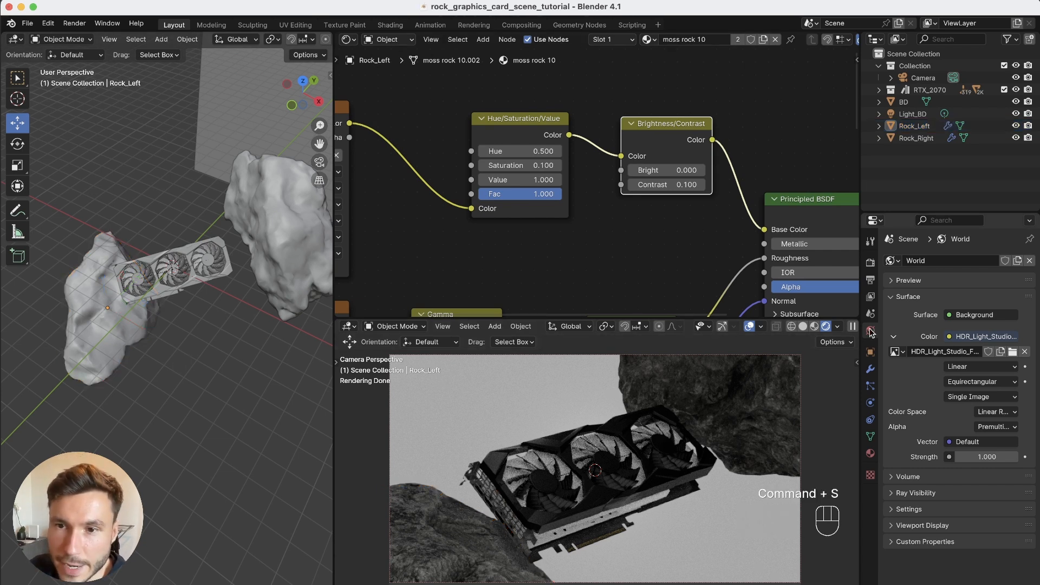
pyautogui.doubleClick(987, 459)
pyautogui.write('0')
pyautogui.press('Return')
# - Add a sphere empty at the graphics card and scale it up until it roughly surrounds the card
pyautogui.keyDown('alt'); pyautogui.moveTo(209, 386); pyautogui.dragTo(226, 294); pyautogui.keyUp('alt')
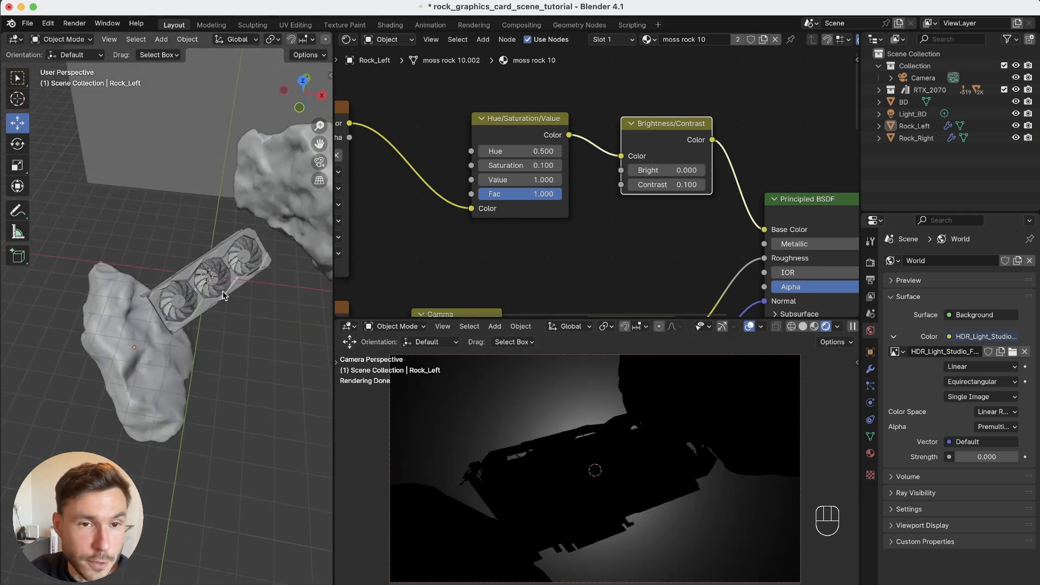
pyautogui.hotkey('shift', 'a')
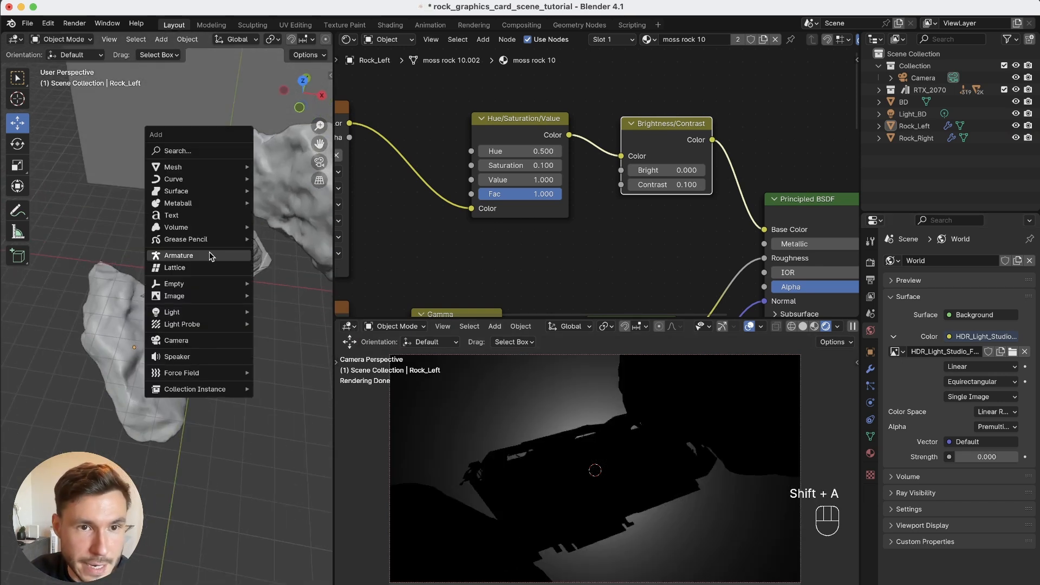
pyautogui.moveTo(185, 288)
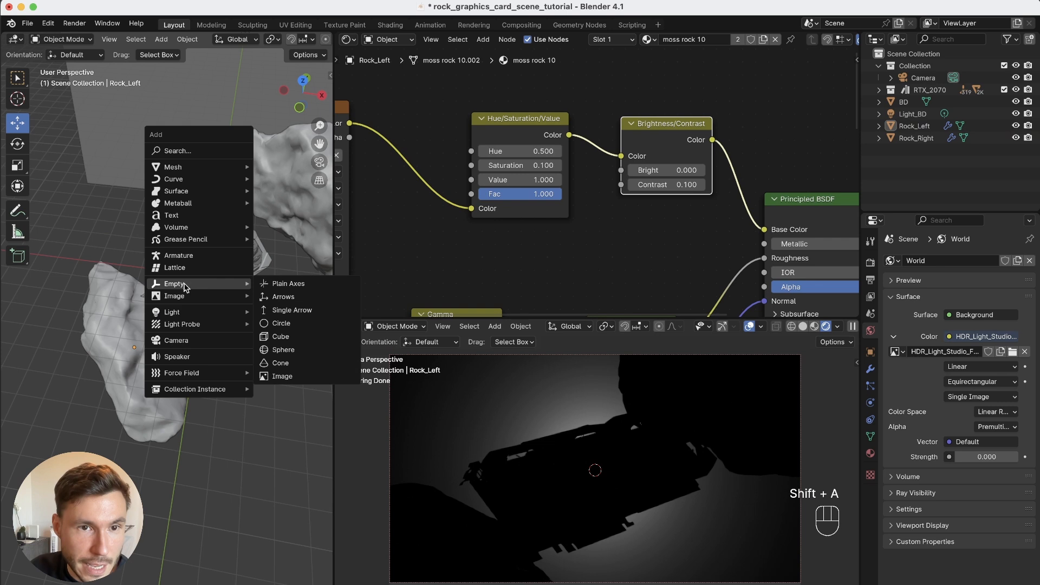
pyautogui.click(283, 350)
pyautogui.press('s')
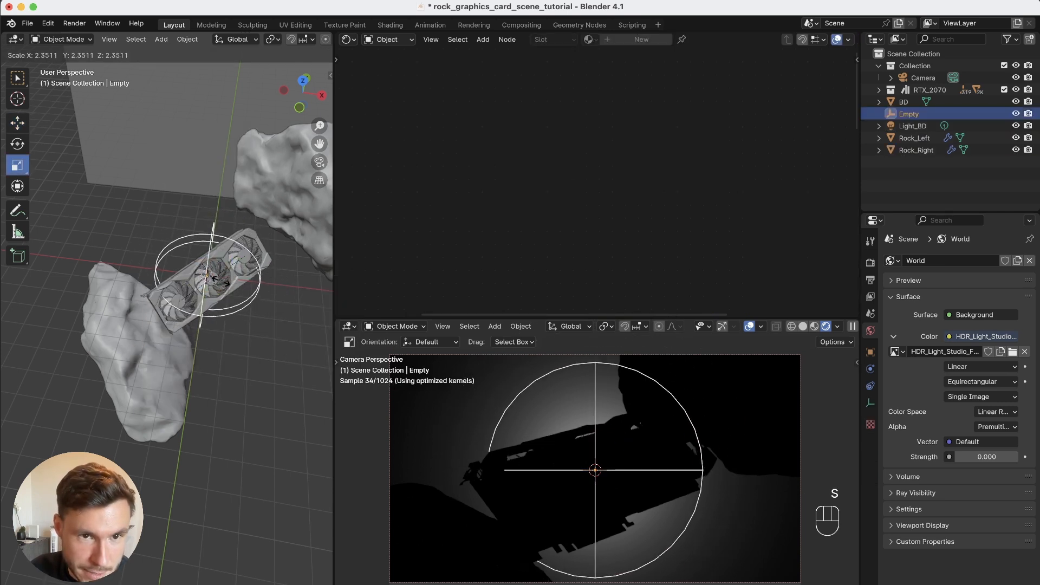
pyautogui.click(219, 286)
pyautogui.keyDown('alt'); pyautogui.moveTo(221, 289); pyautogui.dragTo(285, 282); pyautogui.keyUp('alt')
pyautogui.press('s')
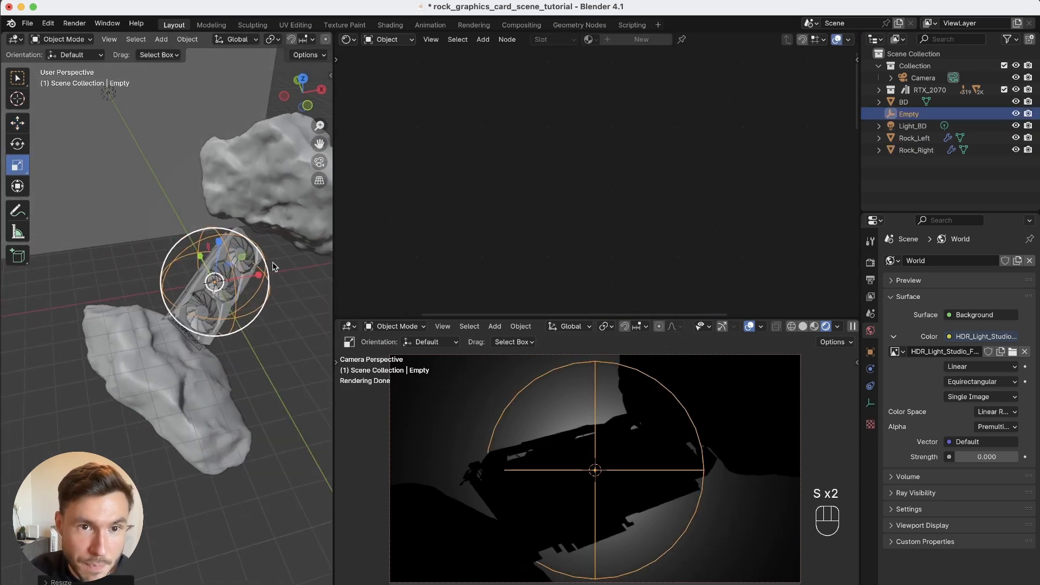
pyautogui.click(291, 326)
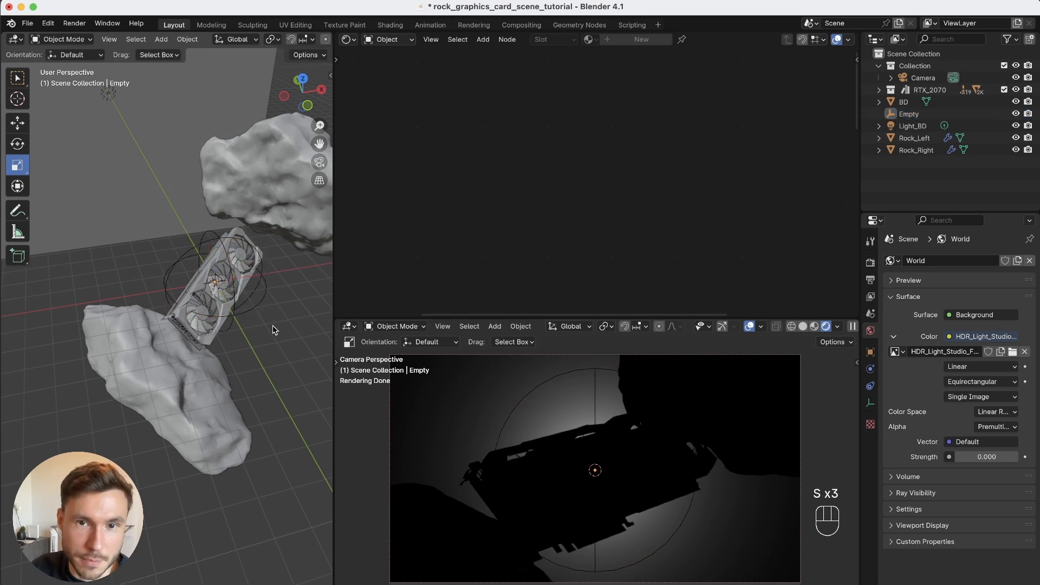
# - Rename the sphere empty as Target_Light
pyautogui.keyDown('alt'); pyautogui.moveTo(206, 302); pyautogui.dragTo(215, 331); pyautogui.keyUp('alt')
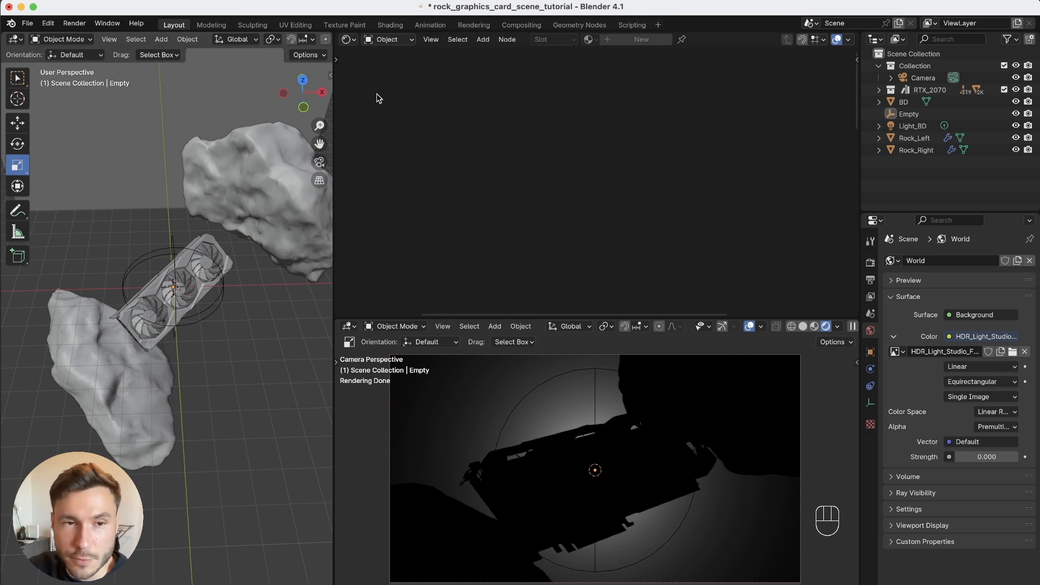
pyautogui.keyDown('alt'); pyautogui.moveTo(256, 296); pyautogui.dragTo(230, 296); pyautogui.keyUp('alt')
pyautogui.click(221, 301)
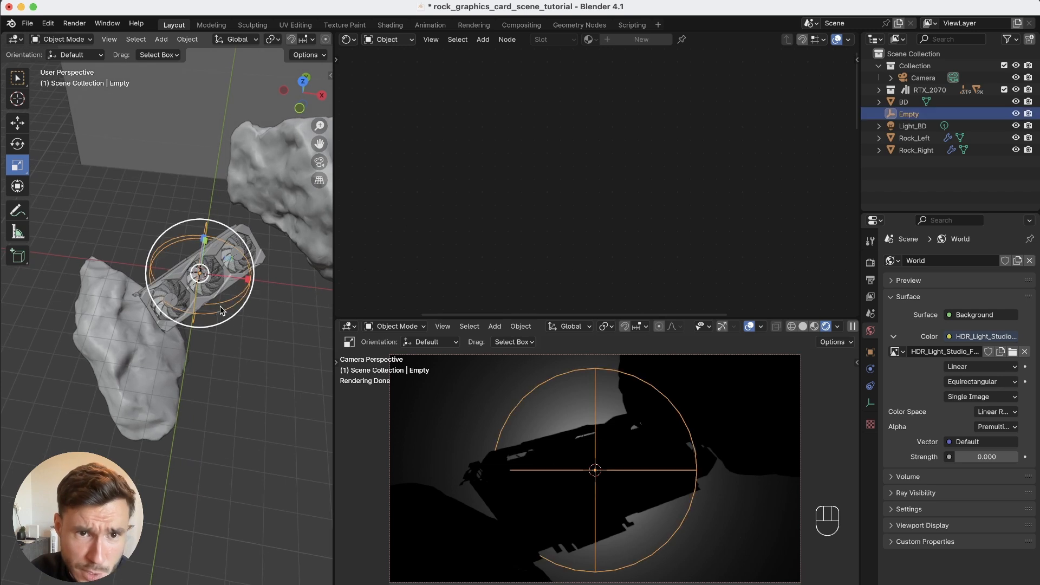
pyautogui.doubleClick(914, 113)
pyautogui.write('Target_Lig')
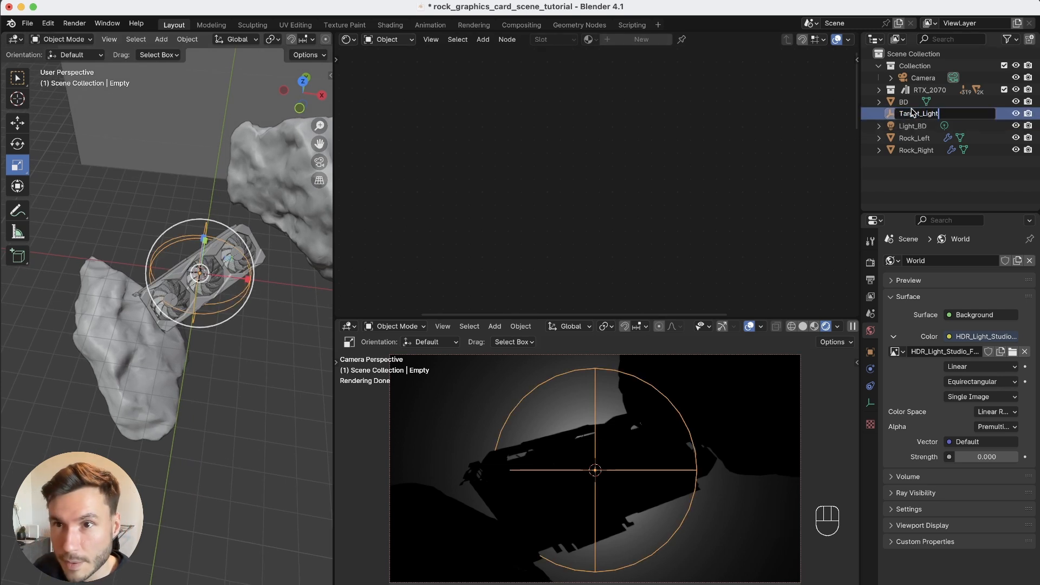
pyautogui.write('ht')
pyautogui.press('Return')
# - Add an area light and move it away from the graphics card, above the left rock
pyautogui.click(314, 303)
pyautogui.keyDown('alt'); pyautogui.moveTo(225, 298); pyautogui.dragTo(234, 321, button='right'); pyautogui.keyUp('alt')
pyautogui.keyDown('alt'); pyautogui.moveTo(234, 321); pyautogui.dragTo(220, 310, button='middle'); pyautogui.keyUp('alt')
pyautogui.hotkey('shift', 'a')
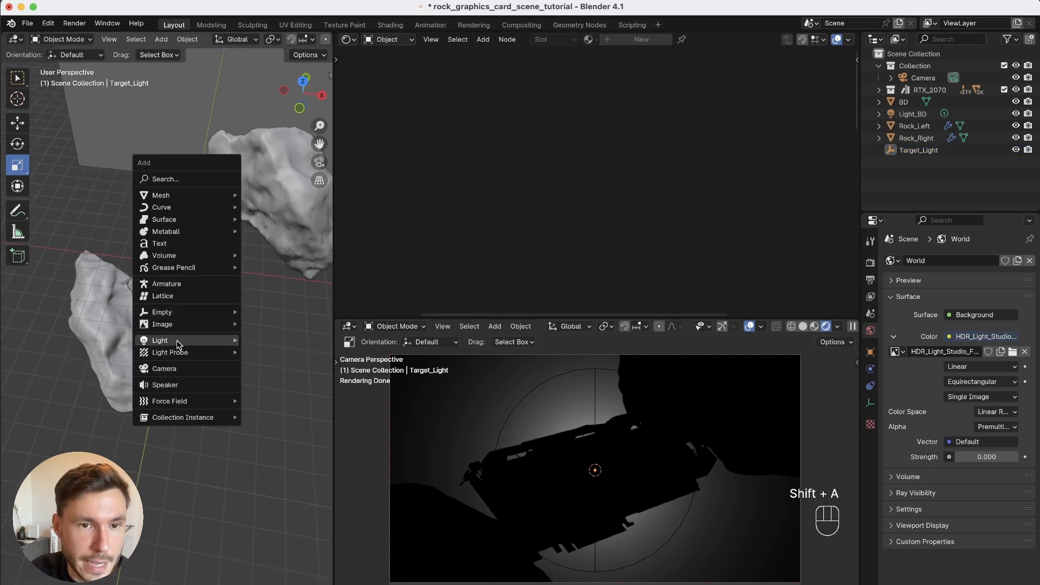
pyautogui.moveTo(176, 340)
pyautogui.click(268, 382)
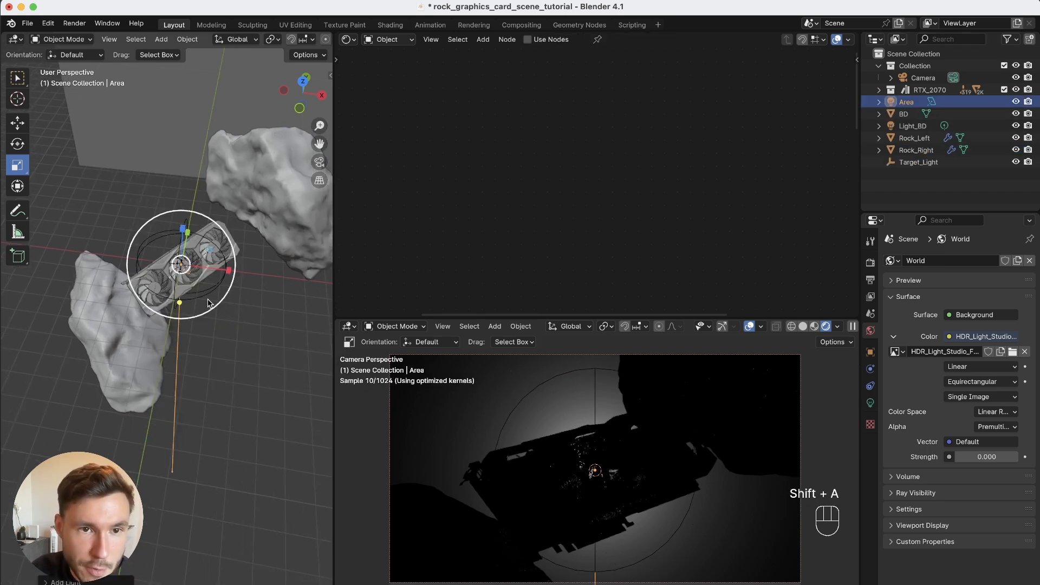
pyautogui.press('g')
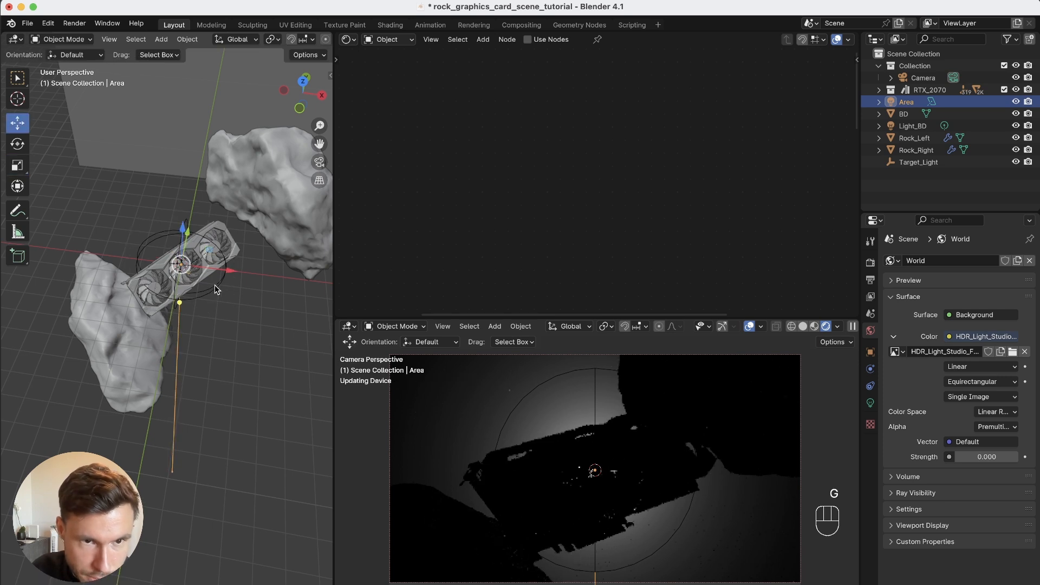
pyautogui.keyDown('alt'); pyautogui.moveTo(221, 254); pyautogui.dragTo(185, 183); pyautogui.keyUp('alt')
pyautogui.keyDown('alt'); pyautogui.moveTo(57, 220); pyautogui.dragTo(111, 226); pyautogui.keyUp('alt')
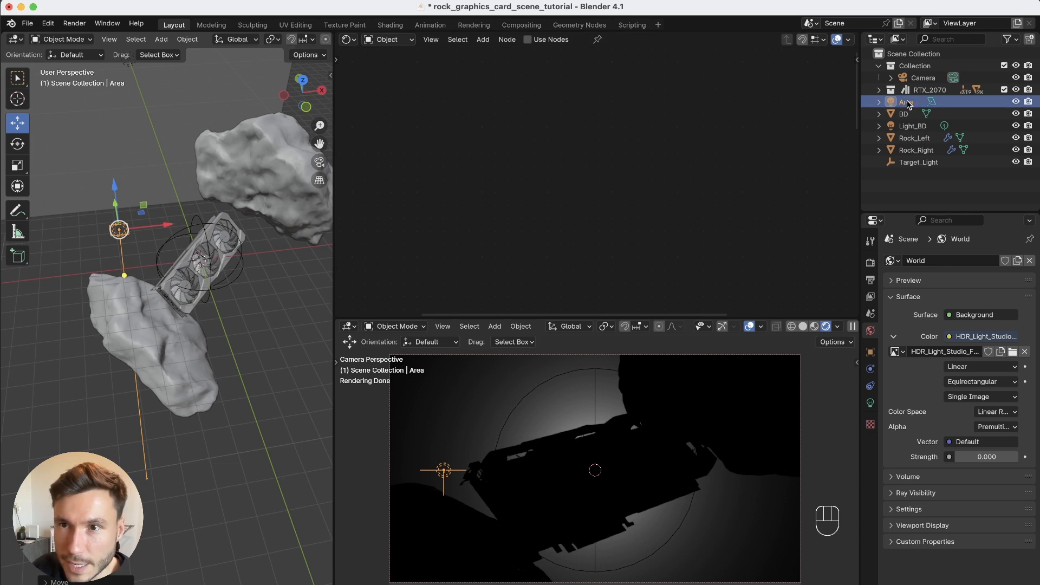
# - Add a Track To constraint to the area light with Target_Light as its target
pyautogui.click(870, 386)
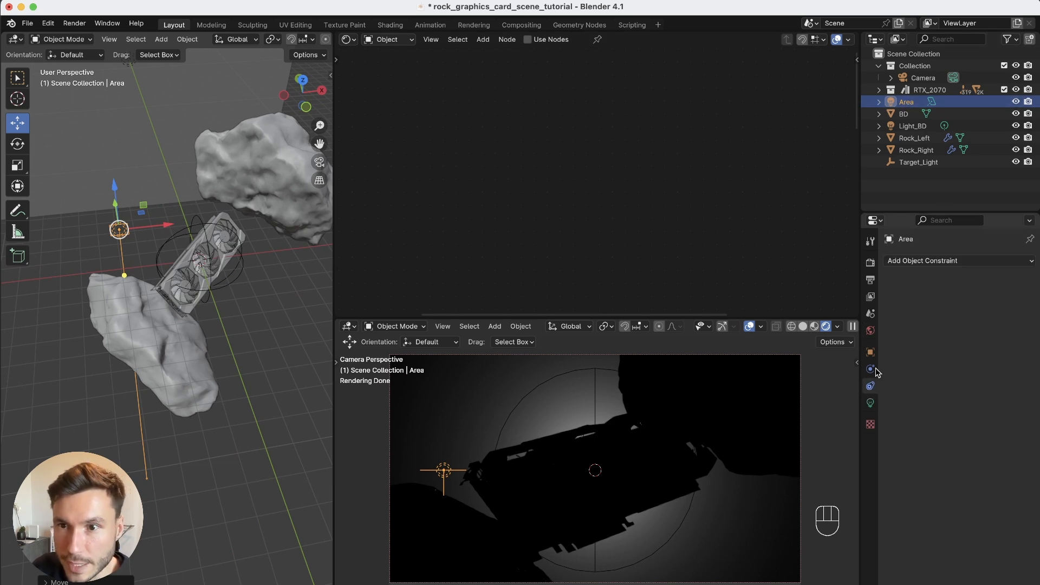
pyautogui.click(939, 262)
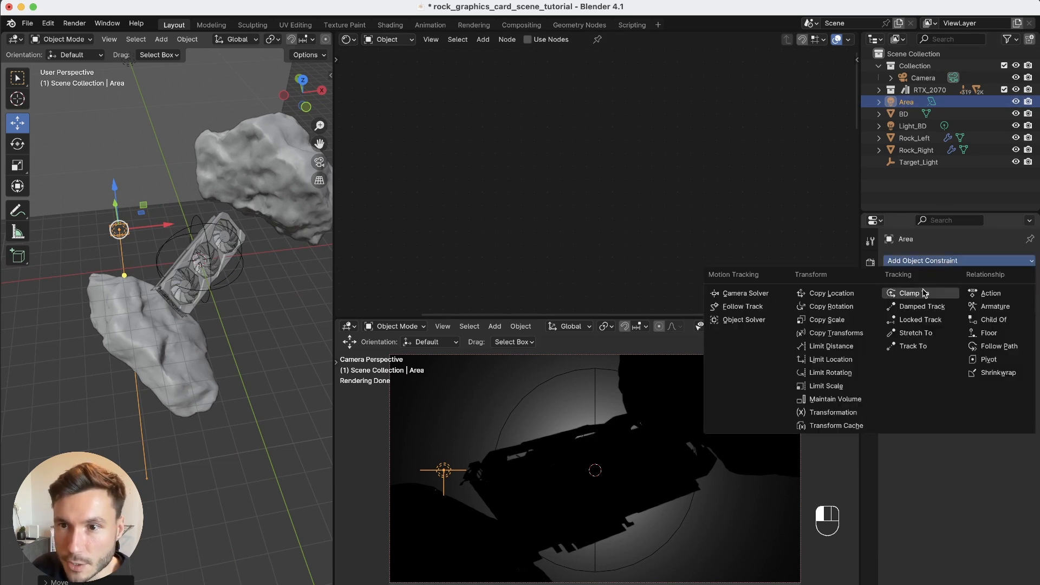
pyautogui.click(914, 348)
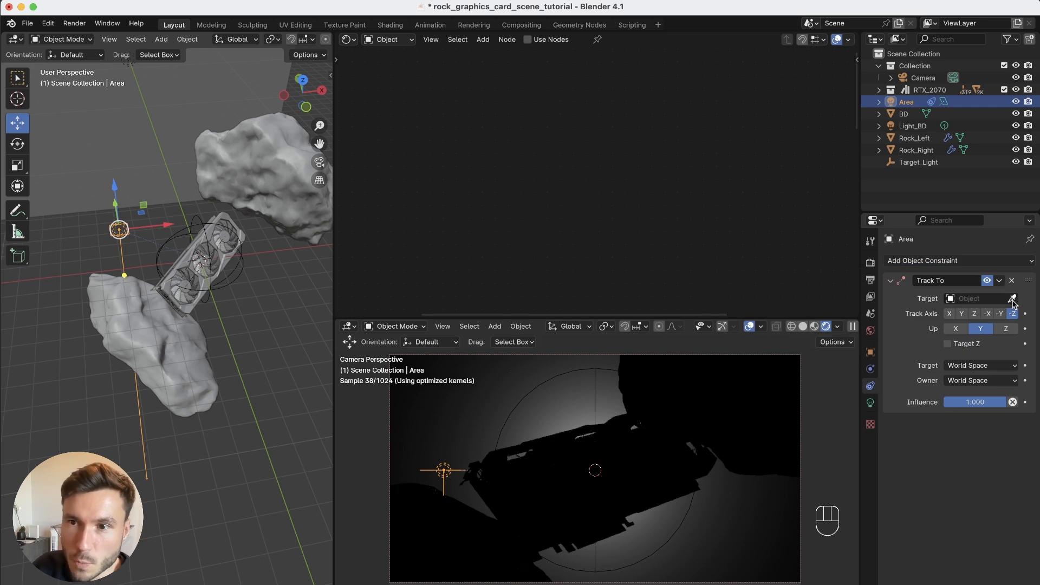
pyautogui.click(233, 276)
# - Move the area light to the right side of the graphics card, level with the light target
pyautogui.keyDown('alt'); pyautogui.moveTo(293, 206); pyautogui.dragTo(175, 294); pyautogui.keyUp('alt')
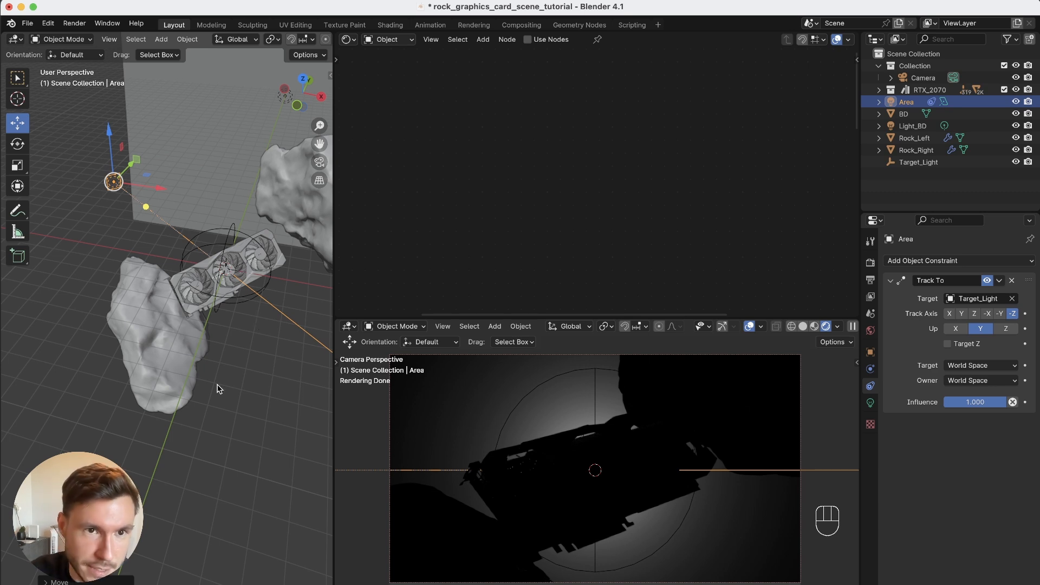
pyautogui.keyDown('alt'); pyautogui.moveTo(217, 385); pyautogui.dragTo(213, 386, button='right'); pyautogui.keyUp('alt')
pyautogui.keyDown('alt'); pyautogui.moveTo(213, 386); pyautogui.dragTo(187, 388, button='middle'); pyautogui.keyUp('alt')
pyautogui.moveTo(130, 182); pyautogui.dragTo(292, 359)
pyautogui.keyDown('alt'); pyautogui.moveTo(192, 339); pyautogui.dragTo(144, 330, button='middle'); pyautogui.keyUp('alt')
pyautogui.keyDown('alt'); pyautogui.moveTo(111, 287); pyautogui.dragTo(151, 283); pyautogui.keyUp('alt')
pyautogui.moveTo(230, 339); pyautogui.dragTo(220, 327)
pyautogui.keyDown('alt'); pyautogui.moveTo(146, 270); pyautogui.dragTo(186, 260); pyautogui.keyUp('alt')
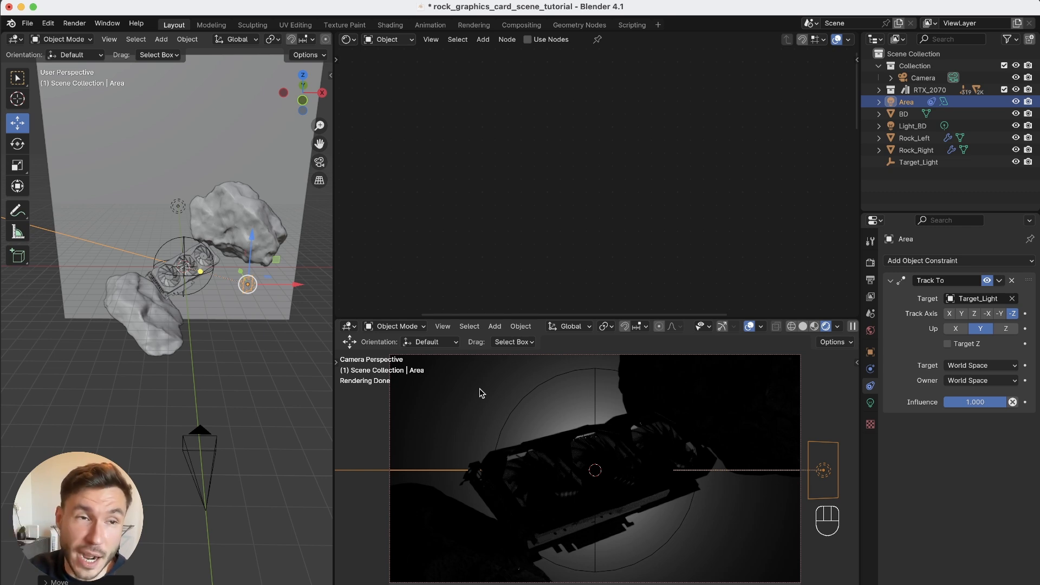
# - Move the area light up to the right of the graphics card, near the right rock
pyautogui.keyDown('alt'); pyautogui.moveTo(153, 299); pyautogui.dragTo(267, 293); pyautogui.keyUp('alt')
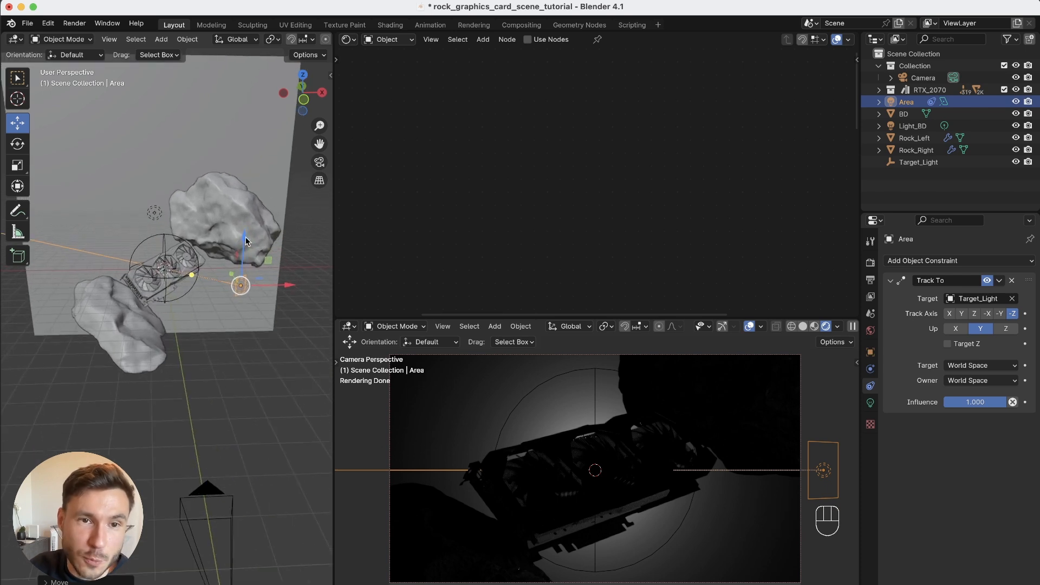
pyautogui.keyDown('alt'); pyautogui.moveTo(155, 321); pyautogui.dragTo(173, 309); pyautogui.keyUp('alt')
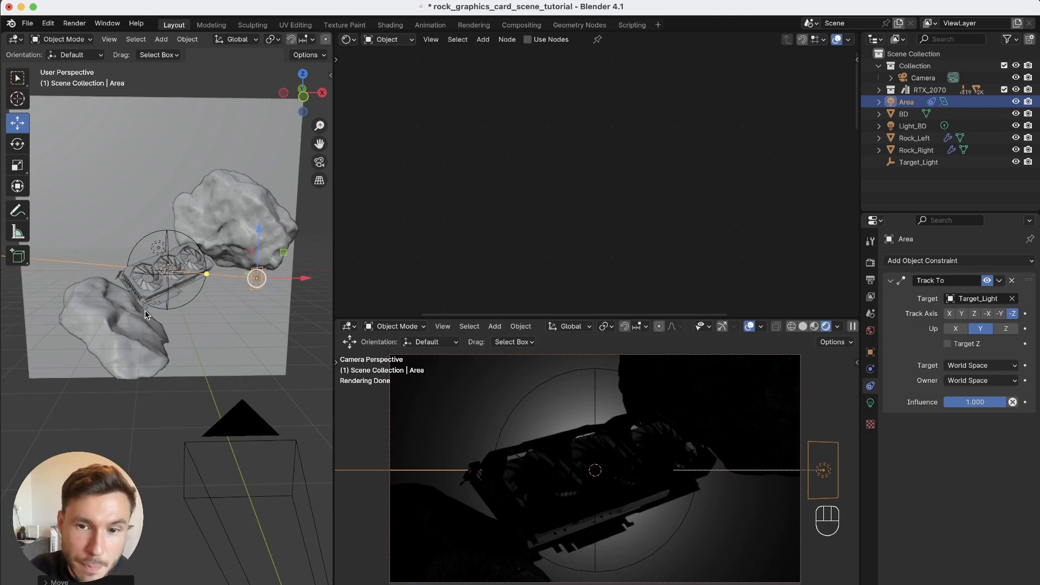
pyautogui.keyDown('alt'); pyautogui.moveTo(167, 315); pyautogui.dragTo(232, 287); pyautogui.keyUp('alt')
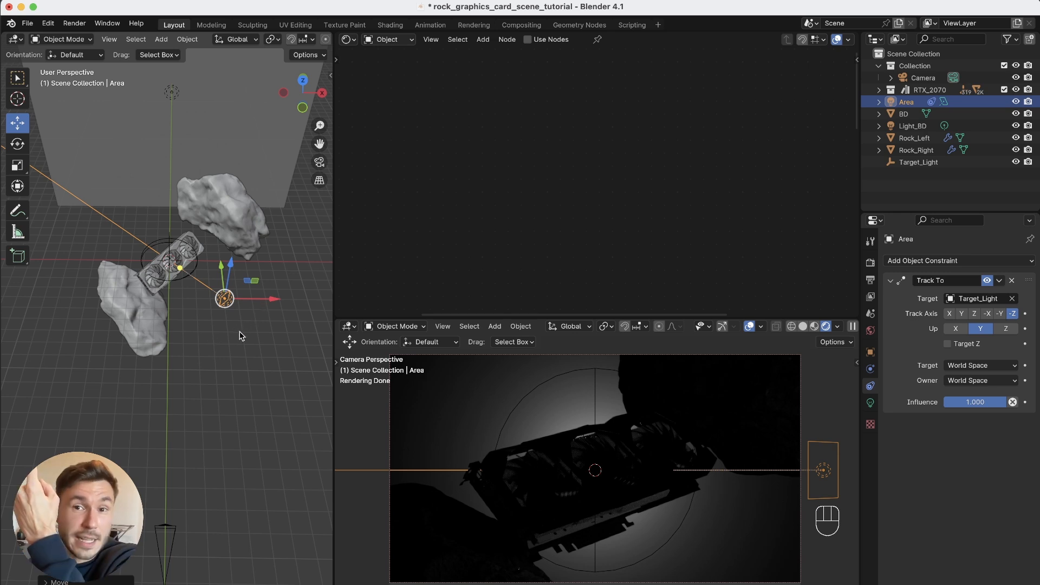
pyautogui.keyDown('alt'); pyautogui.moveTo(255, 286); pyautogui.dragTo(252, 249); pyautogui.keyUp('alt')
pyautogui.press('g')
pyautogui.click(282, 238)
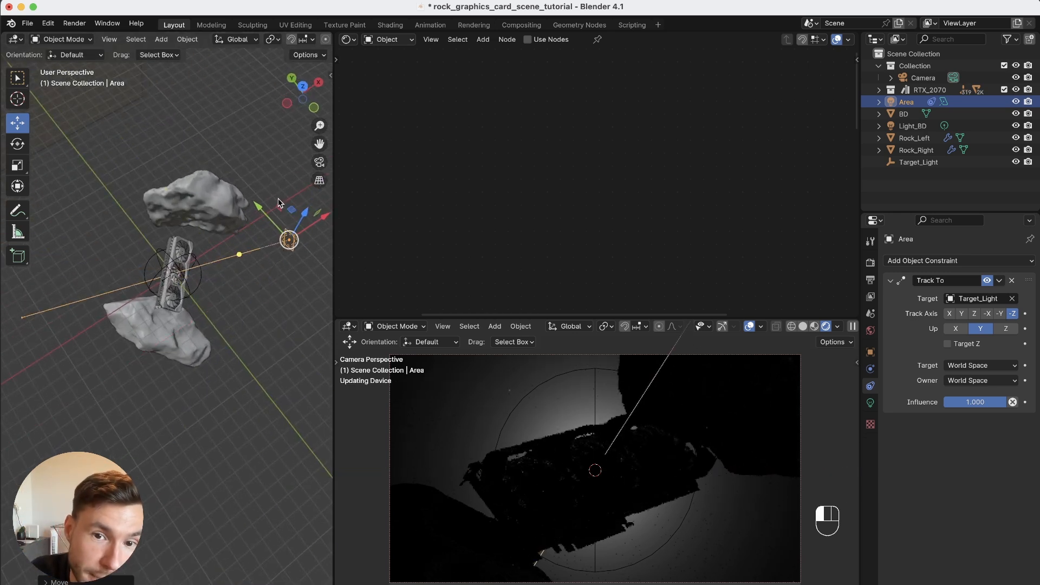
# - Scale the area light up until it is about as large as the right rock and adjust its position
pyautogui.keyDown('alt'); pyautogui.moveTo(281, 239); pyautogui.dragTo(283, 261); pyautogui.keyUp('alt')
pyautogui.press('s')
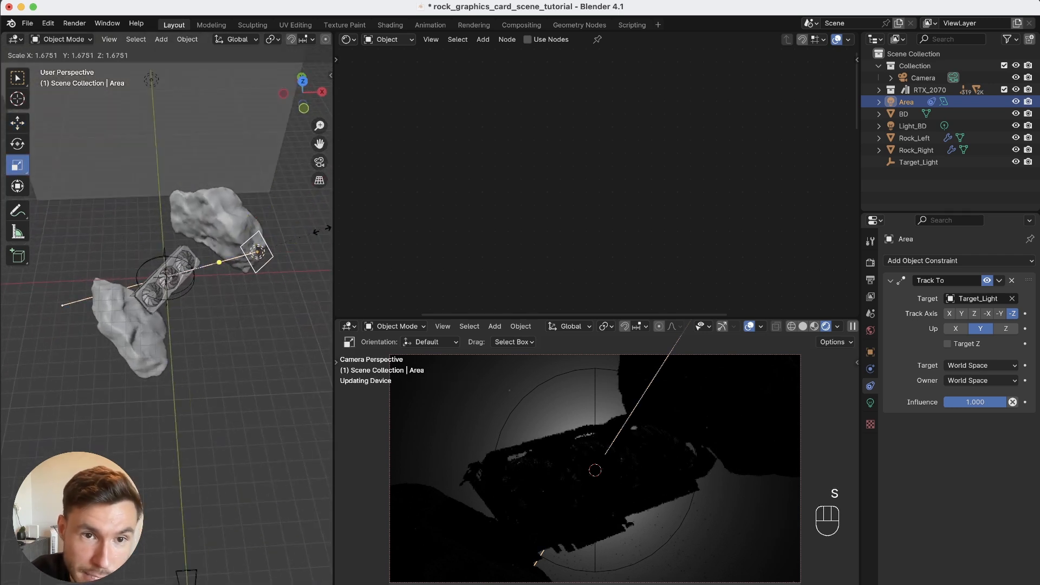
pyautogui.click(492, 163)
pyautogui.keyDown('alt'); pyautogui.moveTo(234, 268); pyautogui.dragTo(222, 246); pyautogui.keyUp('alt')
pyautogui.press('g')
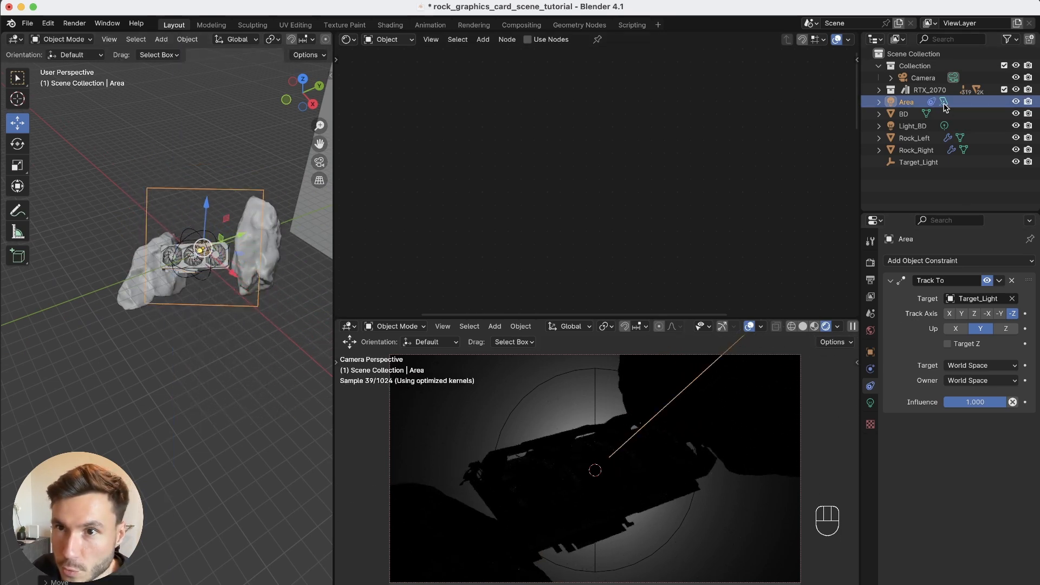
# - Set the area light's power to 400 W and reposition the light beside the right rock
pyautogui.click(944, 103)
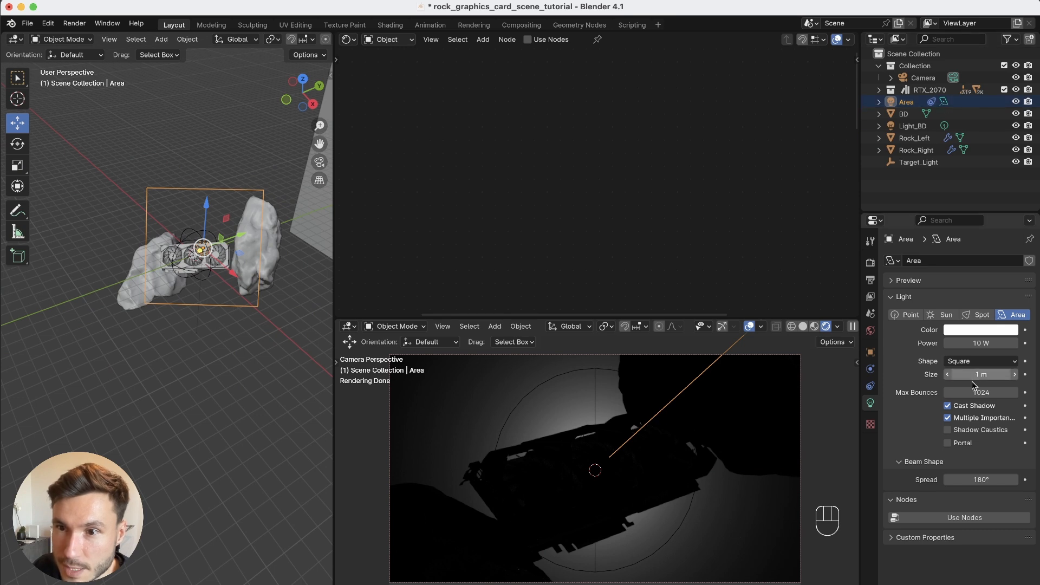
pyautogui.click(980, 344)
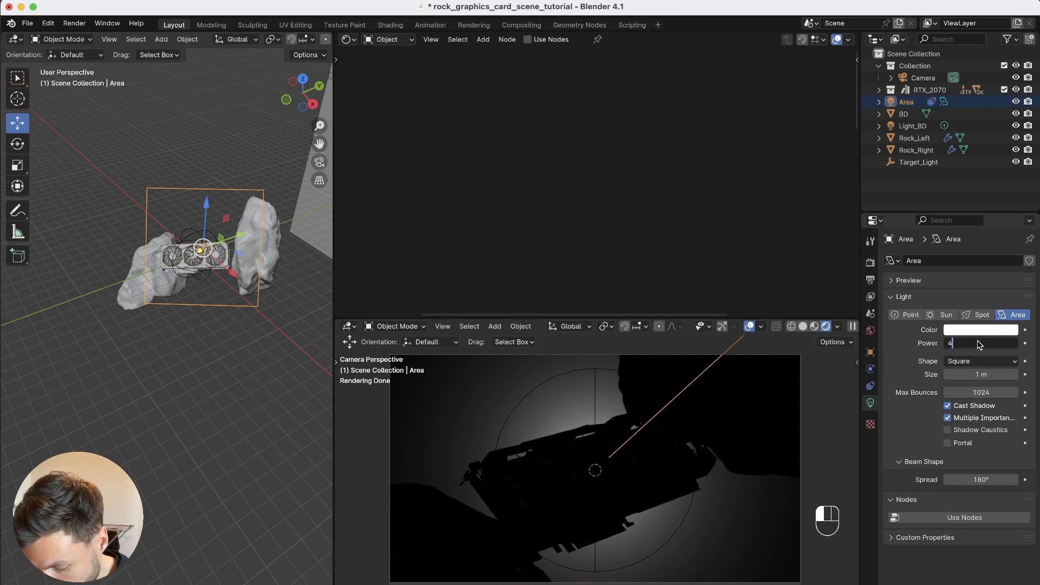
pyautogui.write('400')
pyautogui.press('Return')
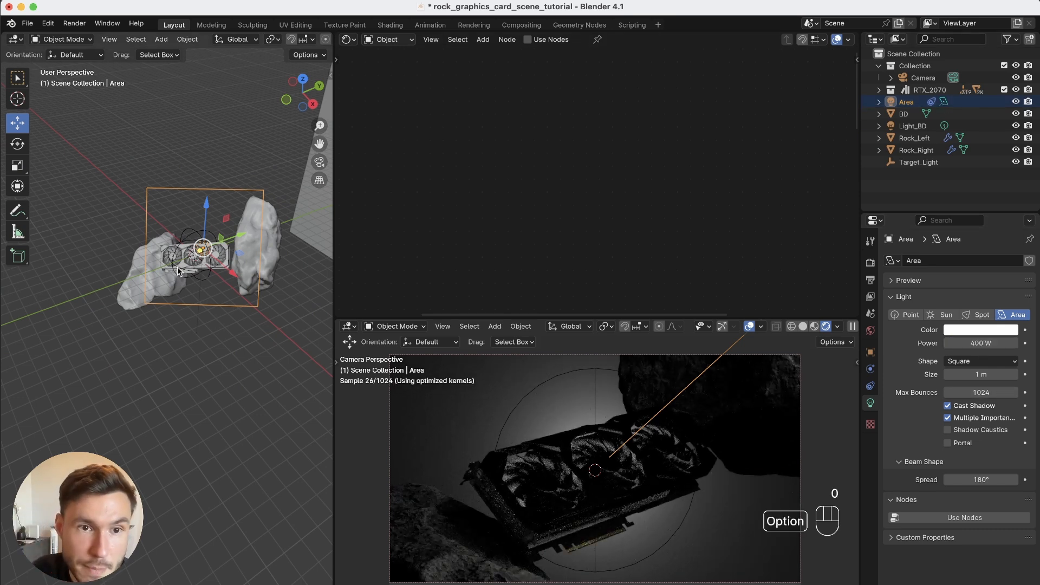
pyautogui.keyDown('alt'); pyautogui.moveTo(179, 281); pyautogui.dragTo(219, 285); pyautogui.keyUp('alt')
pyautogui.keyDown('alt'); pyautogui.moveTo(220, 287); pyautogui.dragTo(236, 287); pyautogui.keyUp('alt')
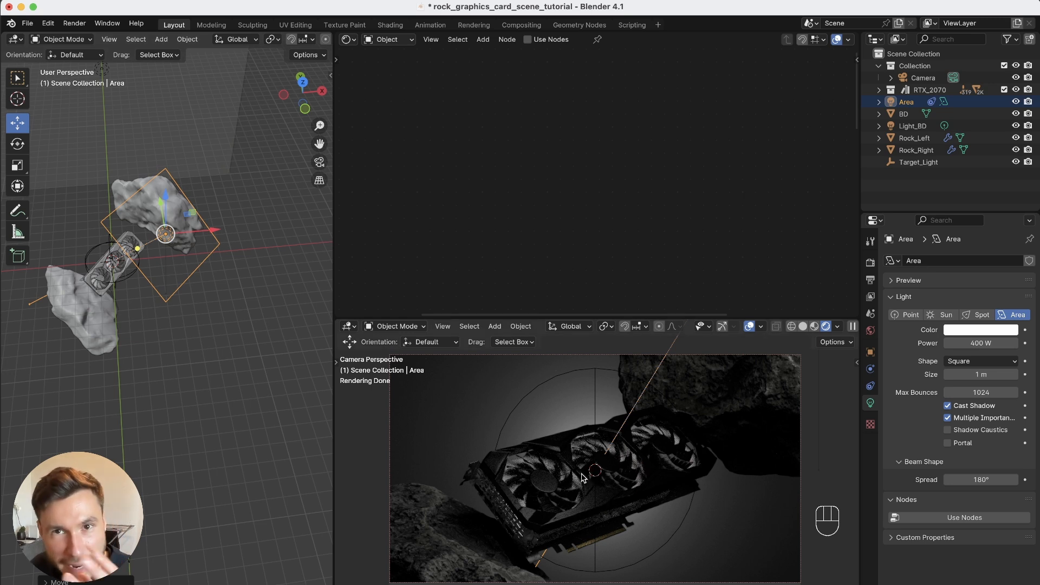
# - Set the area light's power to 1000 W
pyautogui.keyDown('alt'); pyautogui.moveTo(126, 529); pyautogui.dragTo(139, 431); pyautogui.keyUp('alt')
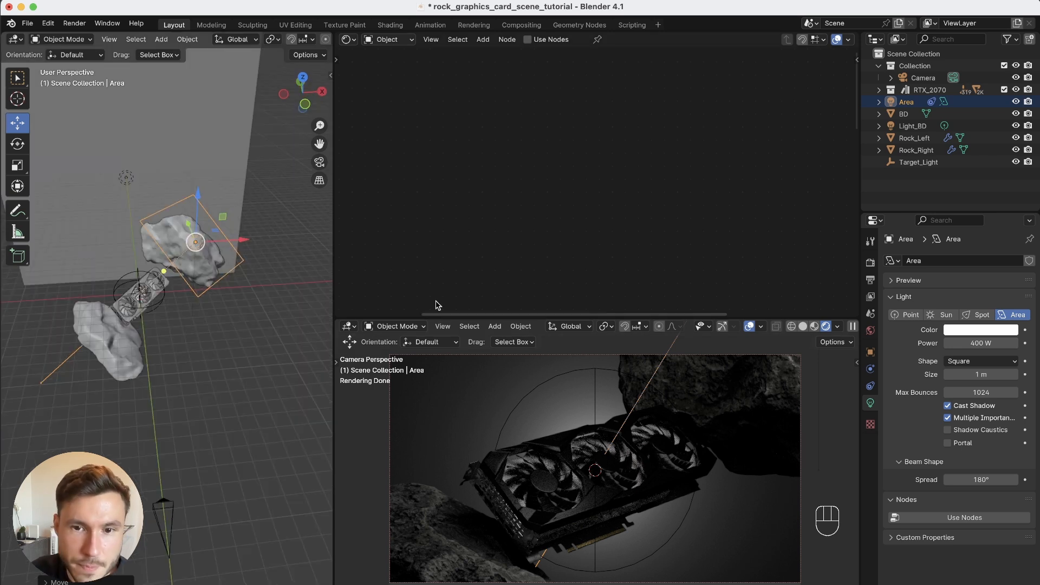
pyautogui.click(985, 342)
pyautogui.write('1000')
pyautogui.press('Return')
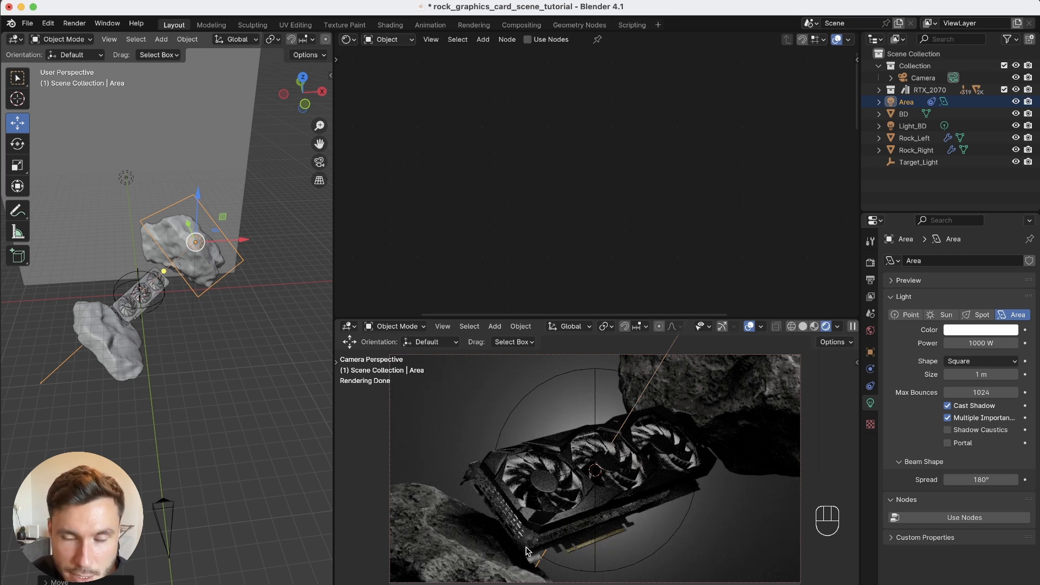
# - Select the graphics card's Top_design part and lighten the base color of its RTX_main_body material to a dark grey
pyautogui.keyDown('alt'); pyautogui.moveTo(140, 285); pyautogui.dragTo(178, 234, button='right'); pyautogui.keyUp('alt')
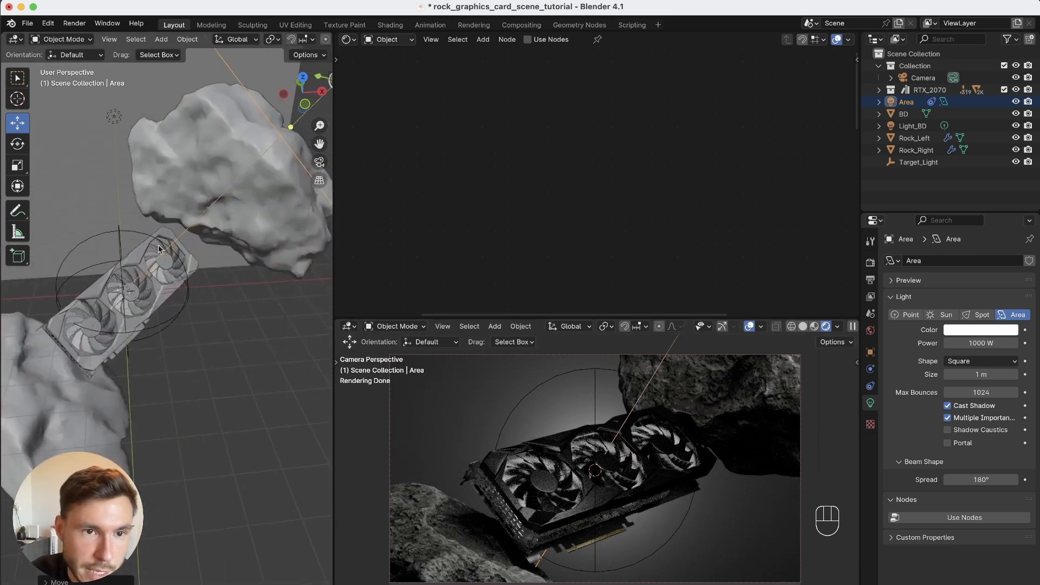
pyautogui.click(137, 264)
pyautogui.keyDown('alt'); pyautogui.moveTo(137, 264); pyautogui.dragTo(178, 262); pyautogui.keyUp('alt')
pyautogui.keyDown('alt'); pyautogui.moveTo(505, 187); pyautogui.dragTo(467, 244, button='right'); pyautogui.keyUp('alt')
pyautogui.keyDown('alt'); pyautogui.moveTo(475, 216); pyautogui.dragTo(537, 159, button='middle'); pyautogui.keyUp('alt')
pyautogui.keyDown('alt'); pyautogui.moveTo(537, 159); pyautogui.dragTo(613, 94, button='right'); pyautogui.keyUp('alt')
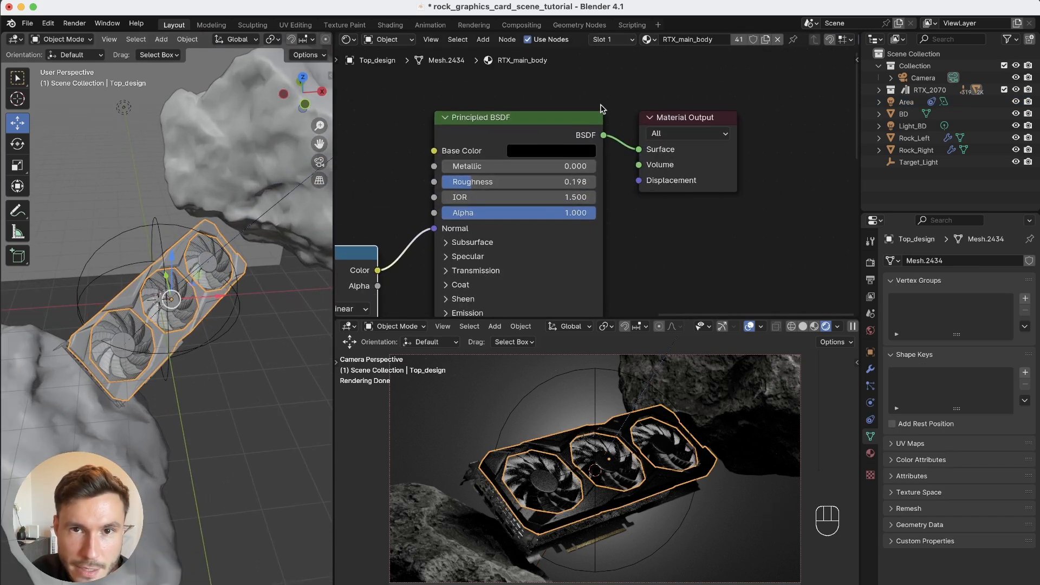
pyautogui.click(538, 151)
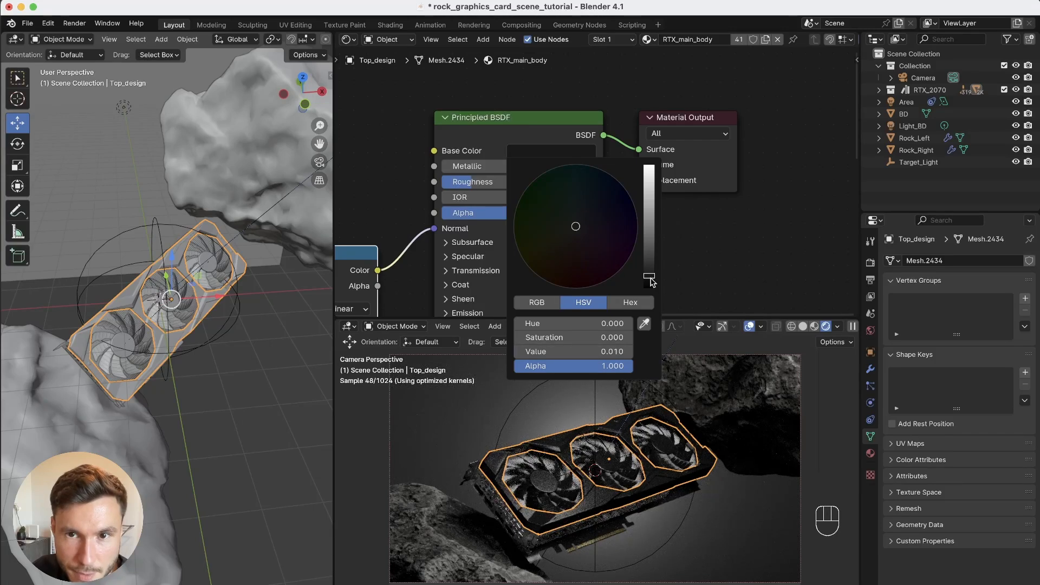
pyautogui.moveTo(649, 276); pyautogui.dragTo(649, 265)
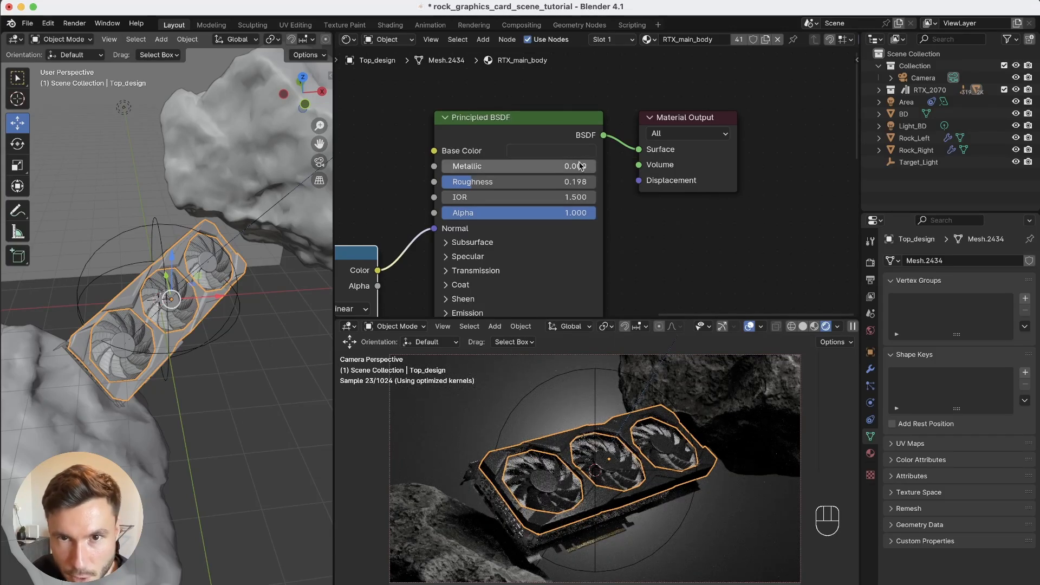
# - Fine-tune the RTX_main_body material's base color to a slightly lighter dark grey and deselect the card part
pyautogui.click(571, 154)
pyautogui.moveTo(653, 274); pyautogui.dragTo(652, 275)
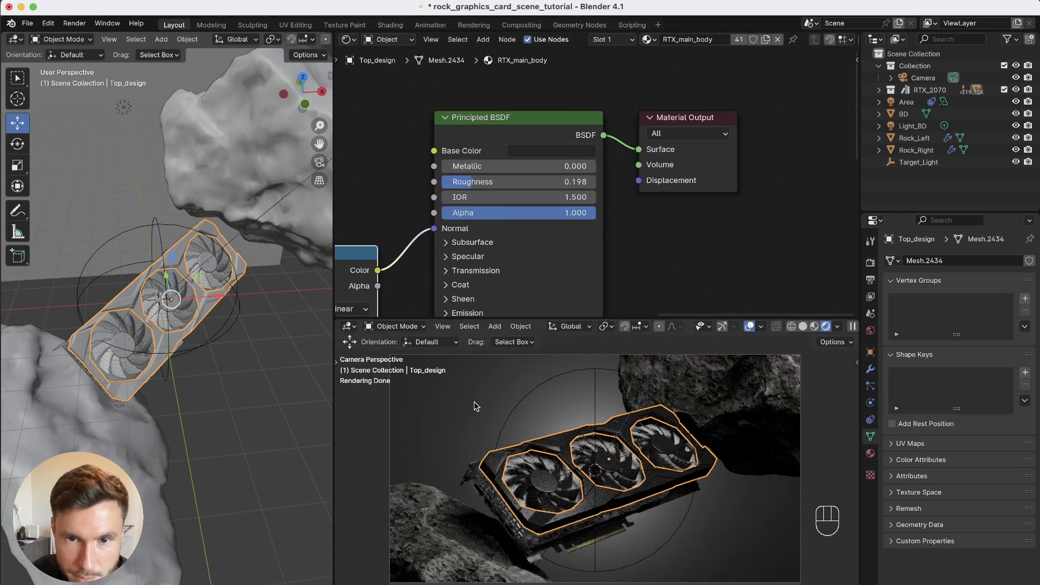
pyautogui.click(480, 419)
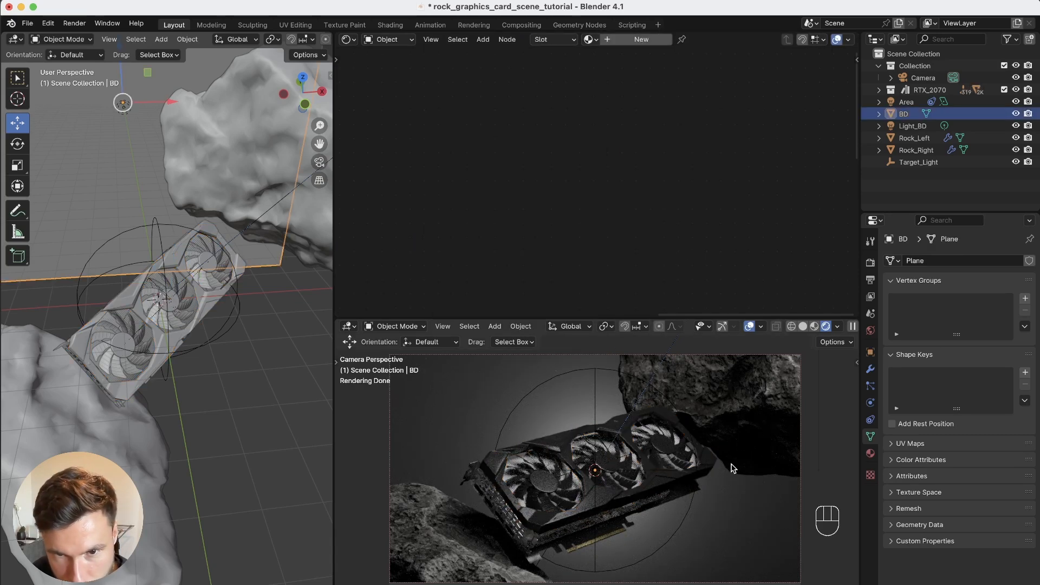
# - Select the area light near the right rock and narrow its beam spread to 68.6°
pyautogui.keyDown('alt'); pyautogui.moveTo(203, 304); pyautogui.dragTo(192, 337, button='right'); pyautogui.keyUp('alt')
pyautogui.keyDown('alt'); pyautogui.moveTo(231, 260); pyautogui.dragTo(155, 302, button='middle'); pyautogui.keyUp('alt')
pyautogui.keyDown('alt'); pyautogui.moveTo(155, 302); pyautogui.dragTo(114, 348, button='right'); pyautogui.keyUp('alt')
pyautogui.keyDown('alt'); pyautogui.moveTo(75, 304); pyautogui.dragTo(143, 267, button='middle'); pyautogui.keyUp('alt')
pyautogui.keyDown('alt'); pyautogui.moveTo(144, 267); pyautogui.dragTo(146, 283); pyautogui.keyUp('alt')
pyautogui.click(223, 232)
pyautogui.keyDown('alt'); pyautogui.moveTo(253, 253); pyautogui.dragTo(221, 278); pyautogui.keyUp('alt')
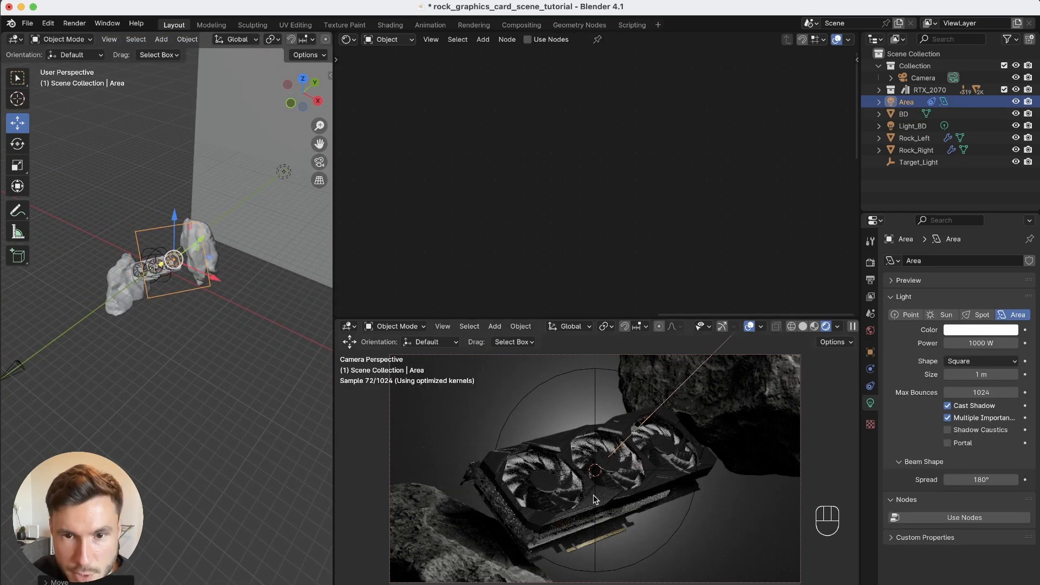
pyautogui.keyDown('alt'); pyautogui.moveTo(180, 261); pyautogui.dragTo(297, 143, button='right'); pyautogui.keyUp('alt')
pyautogui.keyDown('alt'); pyautogui.moveTo(587, 468); pyautogui.dragTo(550, 453, button='right'); pyautogui.keyUp('alt')
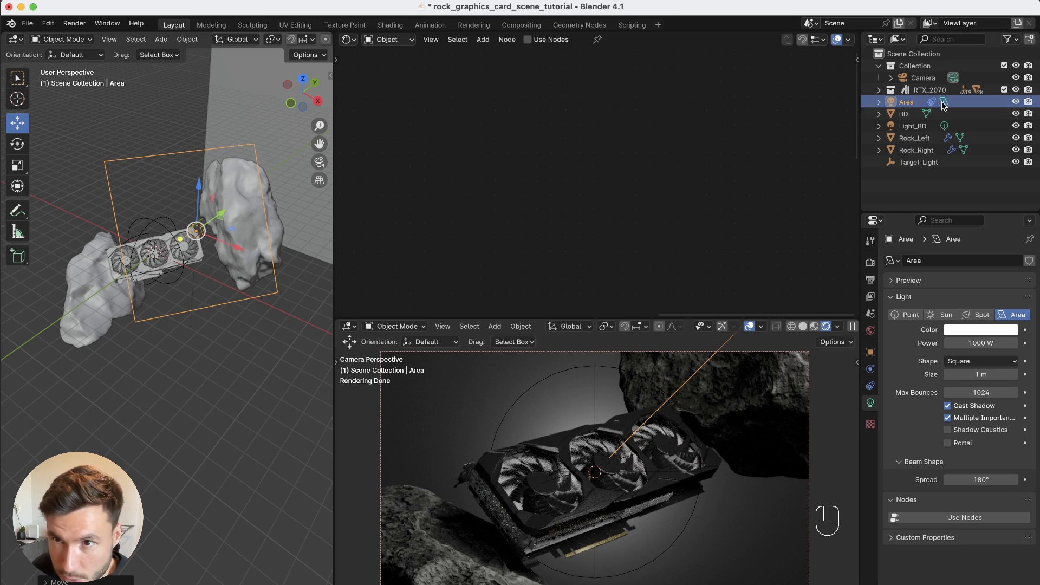
pyautogui.moveTo(989, 486); pyautogui.dragTo(952, 488)
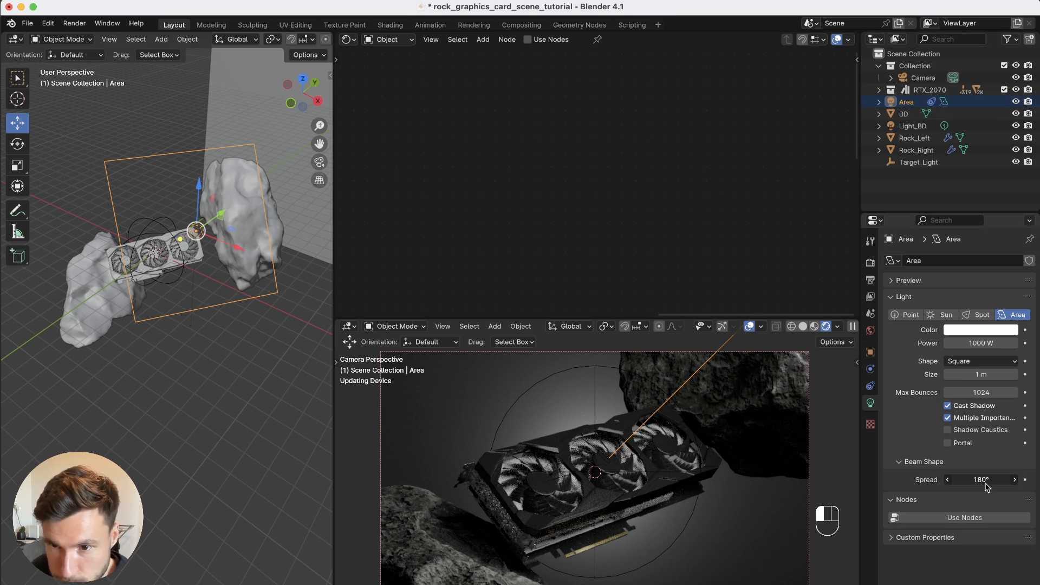
pyautogui.moveTo(808, 509); pyautogui.dragTo(659, 527)
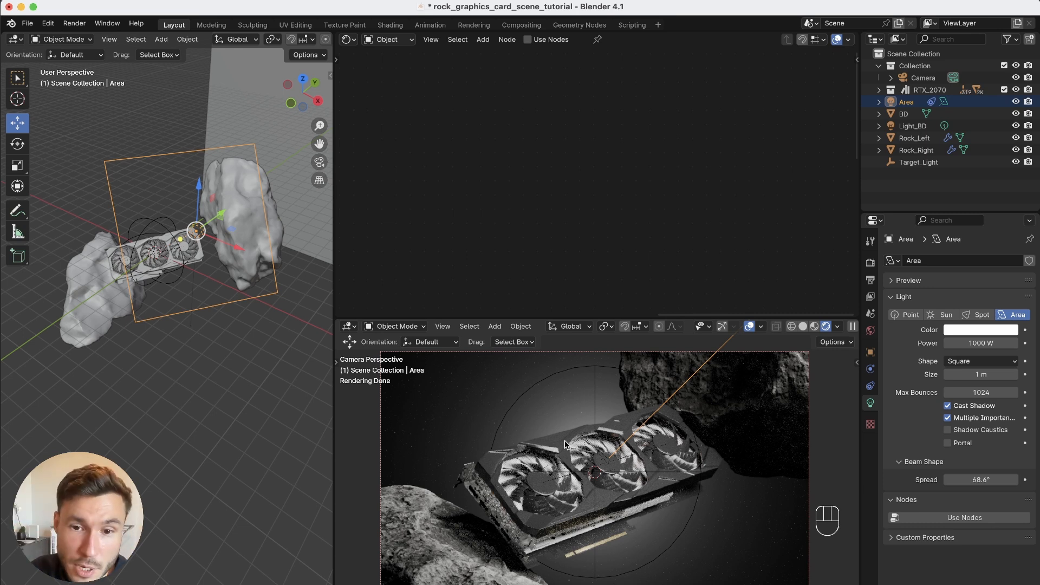
# - Try an area light power of 200 W
pyautogui.click(983, 342)
pyautogui.write('200')
pyautogui.press('Return')
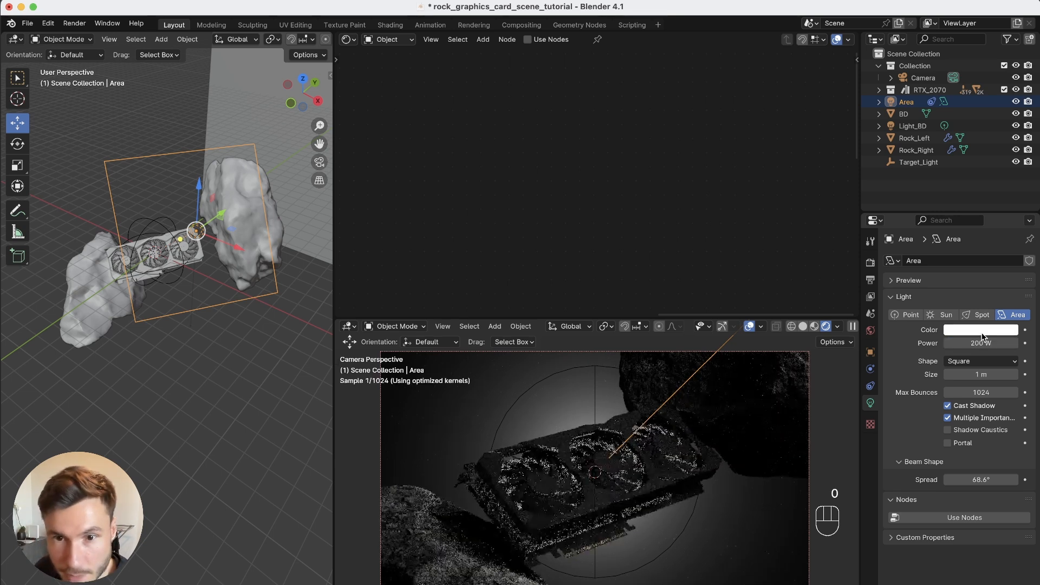
# - Set the area light's power to 400 W
pyautogui.click(975, 345)
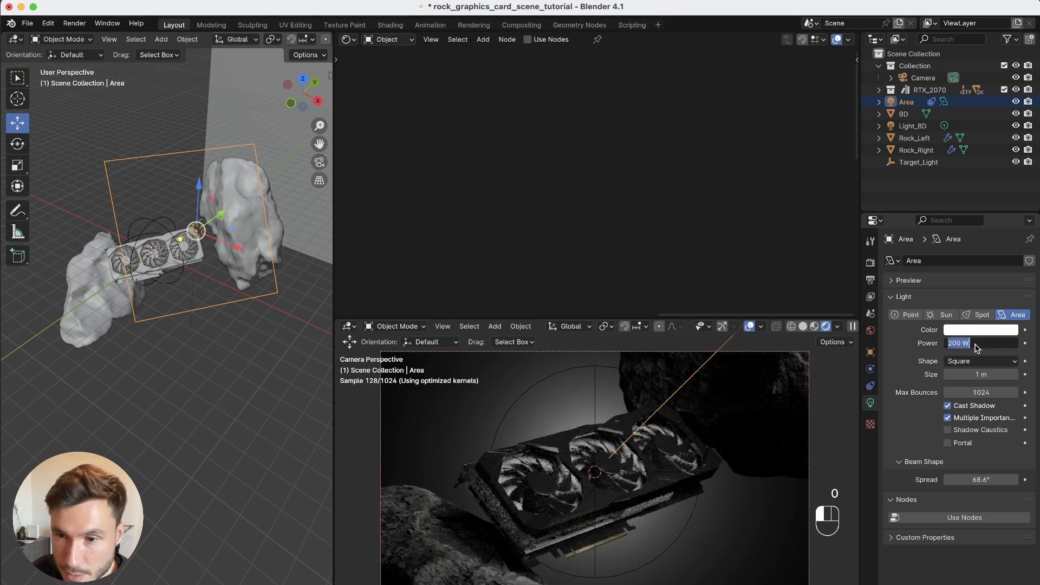
pyautogui.write('400')
pyautogui.press('Return')
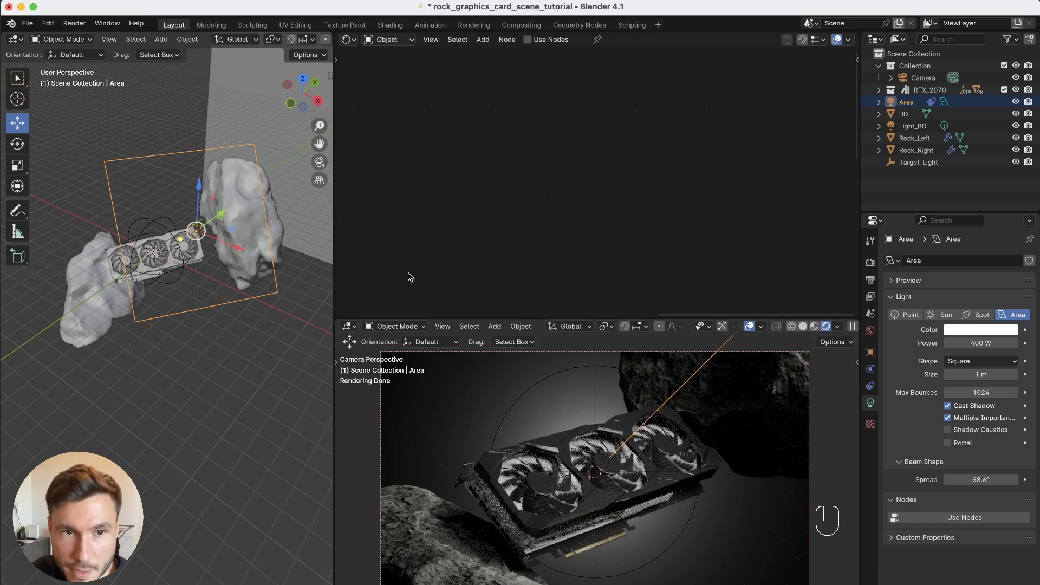
# - Reposition the area light beside the graphics card and hide the overlays in the rendered camera view
pyautogui.keyDown('alt'); pyautogui.moveTo(176, 281); pyautogui.dragTo(182, 208); pyautogui.keyUp('alt')
pyautogui.moveTo(201, 121); pyautogui.dragTo(227, 149)
pyautogui.keyDown('alt'); pyautogui.moveTo(242, 224); pyautogui.dragTo(229, 245); pyautogui.keyUp('alt')
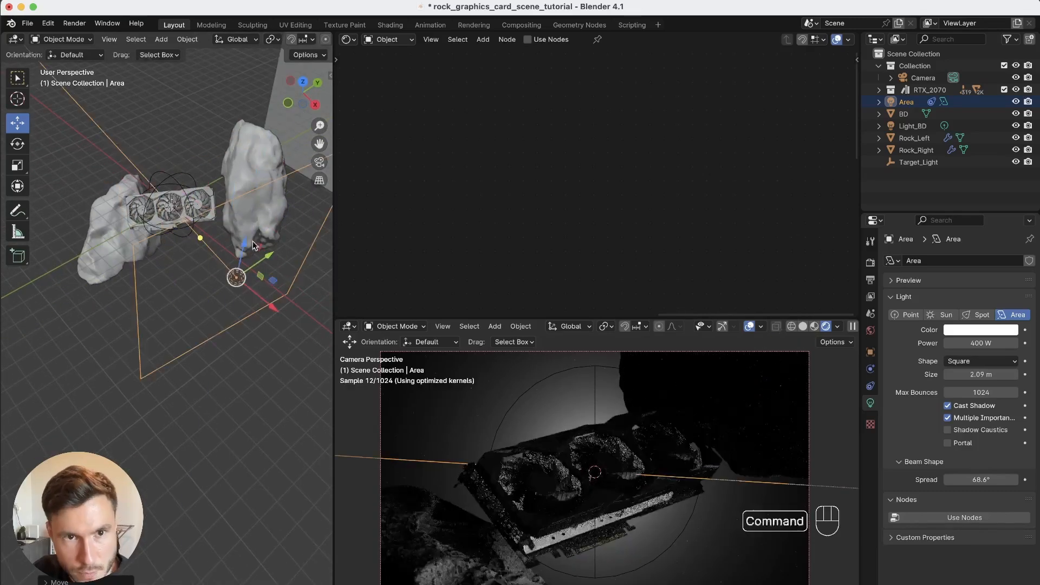
pyautogui.click(749, 327)
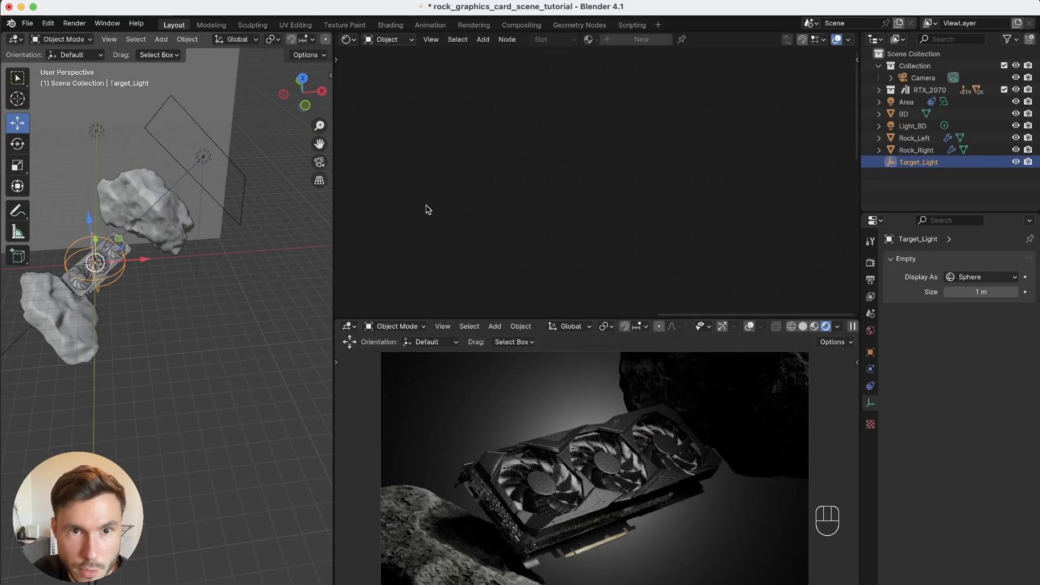
# - Examine the rendered graphics card up close and in the full frame to judge the lighting
pyautogui.moveTo(164, 197)
pyautogui.keyDown('alt'); pyautogui.mouseDown()
pyautogui.moveTo(178, 228)
pyautogui.moveTo(160, 207)
pyautogui.mouseUp(); pyautogui.keyUp('alt')
pyautogui.keyDown('alt'); pyautogui.moveTo(623, 477); pyautogui.dragTo(580, 426, button='right'); pyautogui.keyUp('alt')
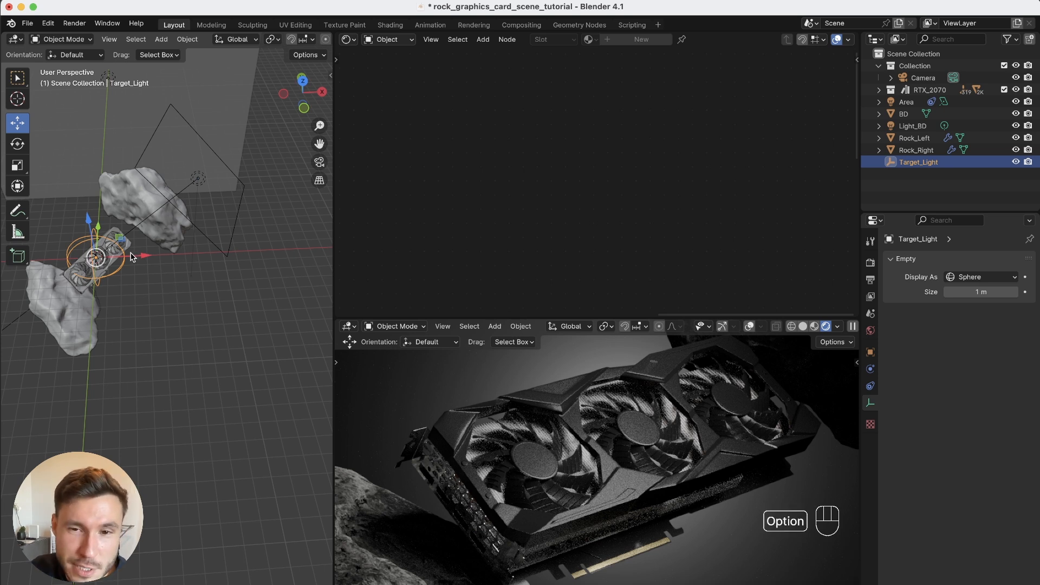
pyautogui.keyDown('alt'); pyautogui.moveTo(165, 261); pyautogui.dragTo(259, 365); pyautogui.keyUp('alt')
pyautogui.keyDown('alt'); pyautogui.moveTo(583, 402); pyautogui.dragTo(608, 468, button='right'); pyautogui.keyUp('alt')
pyautogui.keyDown('alt'); pyautogui.moveTo(608, 468); pyautogui.dragTo(630, 492, button='middle'); pyautogui.keyUp('alt')
pyautogui.keyDown('alt'); pyautogui.moveTo(631, 492); pyautogui.dragTo(626, 413, button='right'); pyautogui.keyUp('alt')
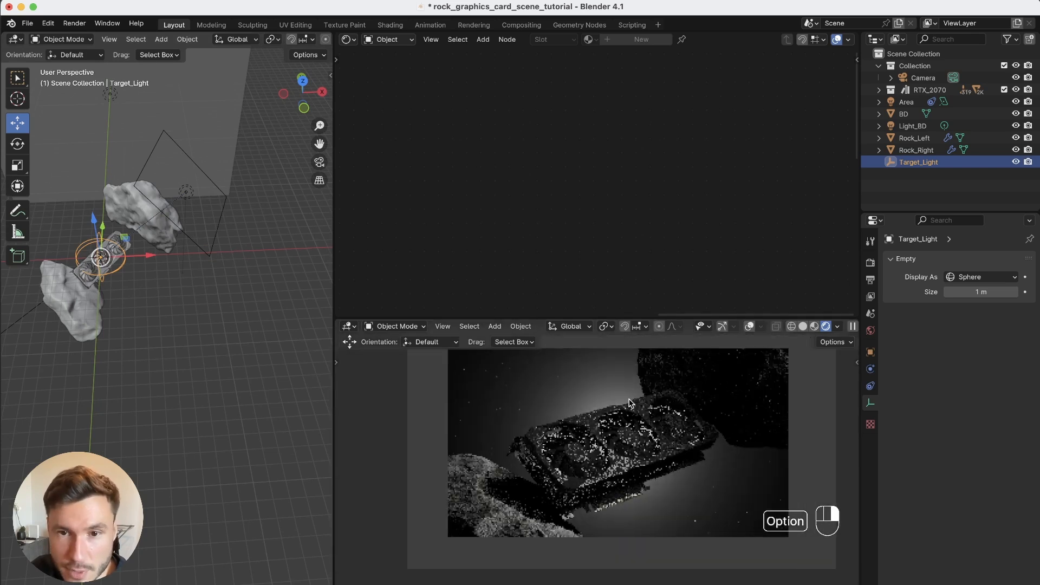
pyautogui.keyDown('alt'); pyautogui.moveTo(626, 413); pyautogui.dragTo(619, 426, button='middle'); pyautogui.keyUp('alt')
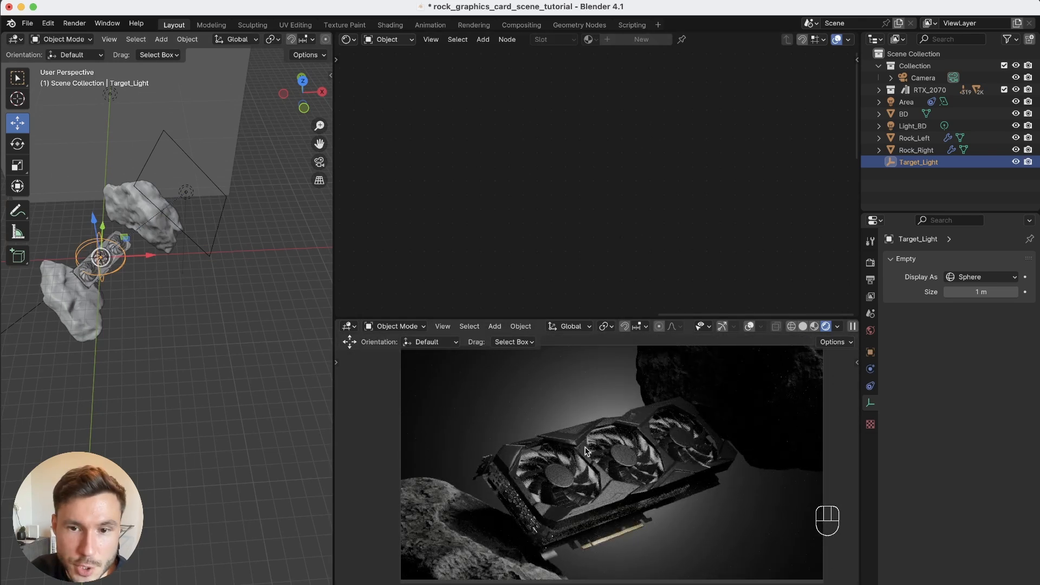
# - Inspect the graphics card's fans and lower side up close and select its inner Plate part
pyautogui.keyDown('alt'); pyautogui.moveTo(190, 276); pyautogui.dragTo(163, 261, button='right'); pyautogui.keyUp('alt')
pyautogui.keyDown('alt'); pyautogui.moveTo(163, 260); pyautogui.dragTo(235, 278, button='middle'); pyautogui.keyUp('alt')
pyautogui.keyDown('alt'); pyautogui.moveTo(200, 303); pyautogui.dragTo(166, 277, button='right'); pyautogui.keyUp('alt')
pyautogui.keyDown('alt'); pyautogui.moveTo(165, 278); pyautogui.dragTo(194, 287, button='middle'); pyautogui.keyUp('alt')
pyautogui.keyDown('alt'); pyautogui.moveTo(195, 290); pyautogui.dragTo(197, 250); pyautogui.keyUp('alt')
pyautogui.keyDown('alt'); pyautogui.moveTo(197, 251); pyautogui.dragTo(209, 271, button='right'); pyautogui.keyUp('alt')
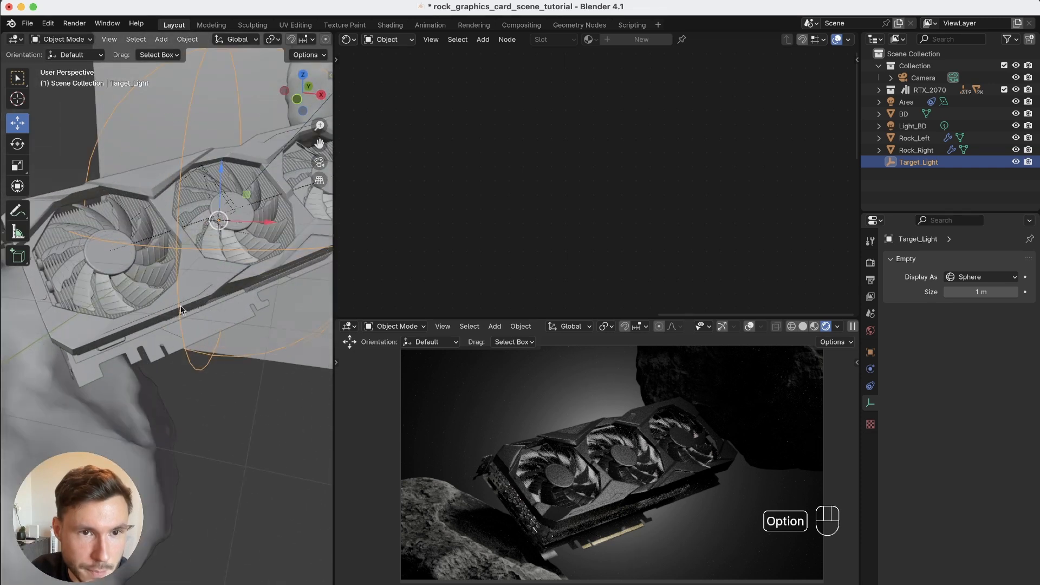
pyautogui.keyDown('alt'); pyautogui.moveTo(209, 271); pyautogui.dragTo(190, 292); pyautogui.keyUp('alt')
pyautogui.keyDown('alt'); pyautogui.moveTo(190, 293); pyautogui.dragTo(187, 299, button='right'); pyautogui.keyUp('alt')
pyautogui.keyDown('alt'); pyautogui.moveTo(190, 300); pyautogui.dragTo(151, 379); pyautogui.keyUp('alt')
pyautogui.click(154, 360)
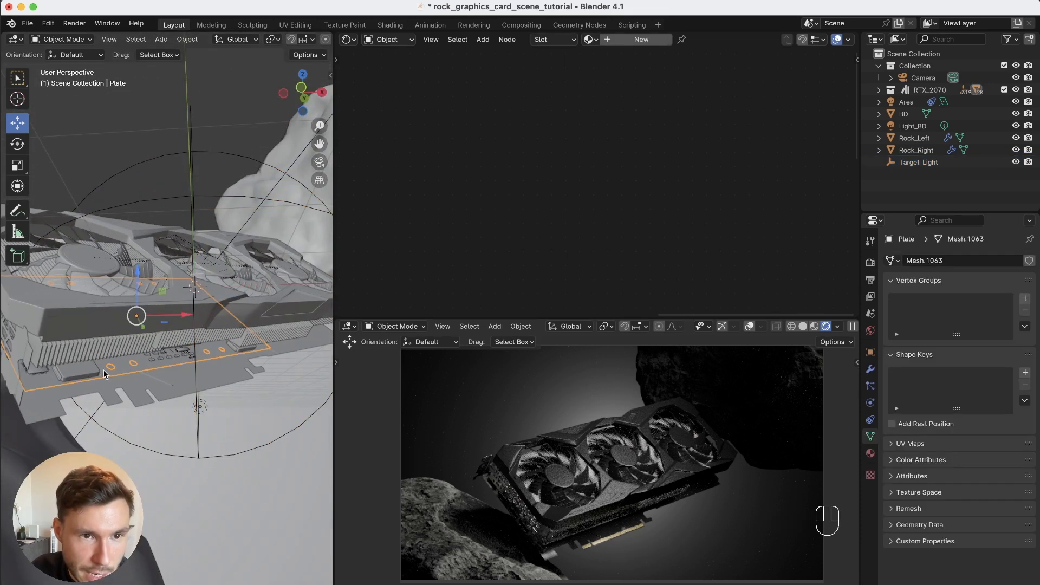
# - Try to lift the Center_Chips and CHIP parts of the RTX_2070 collection vertically out of the card and inspect them
pyautogui.click(878, 90)
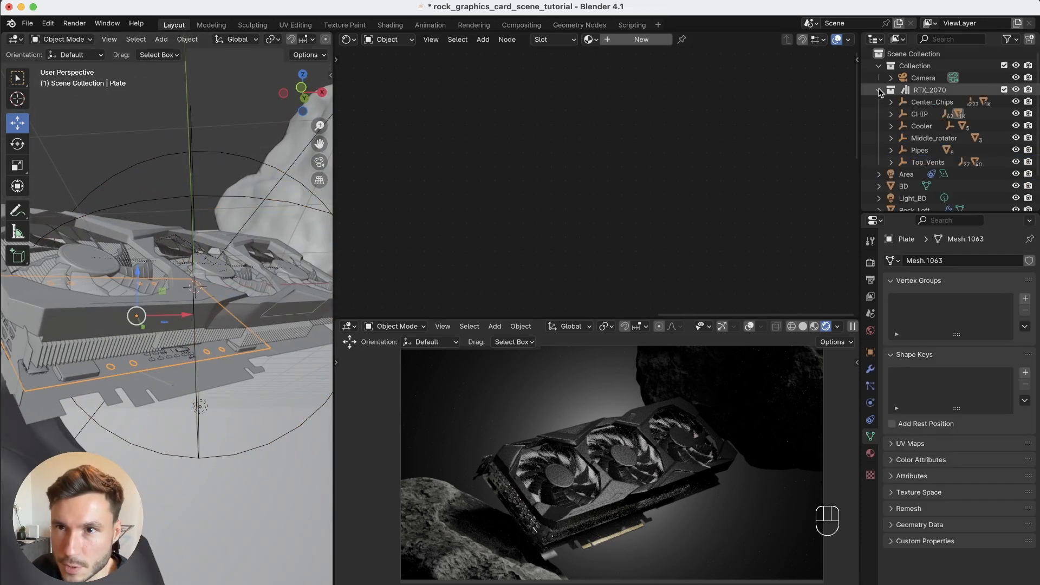
pyautogui.click(906, 106)
pyautogui.keyDown('shift'); pyautogui.click(916, 115); pyautogui.keyUp('shift')
pyautogui.keyDown('alt'); pyautogui.moveTo(254, 282); pyautogui.dragTo(183, 161); pyautogui.keyUp('alt')
pyautogui.press('g')
pyautogui.keyDown('alt'); pyautogui.moveTo(182, 259); pyautogui.dragTo(189, 304); pyautogui.keyUp('alt')
pyautogui.keyDown('alt'); pyautogui.moveTo(190, 217); pyautogui.dragTo(209, 166, button='right'); pyautogui.keyUp('alt')
pyautogui.keyDown('alt'); pyautogui.moveTo(209, 167); pyautogui.dragTo(229, 209); pyautogui.keyUp('alt')
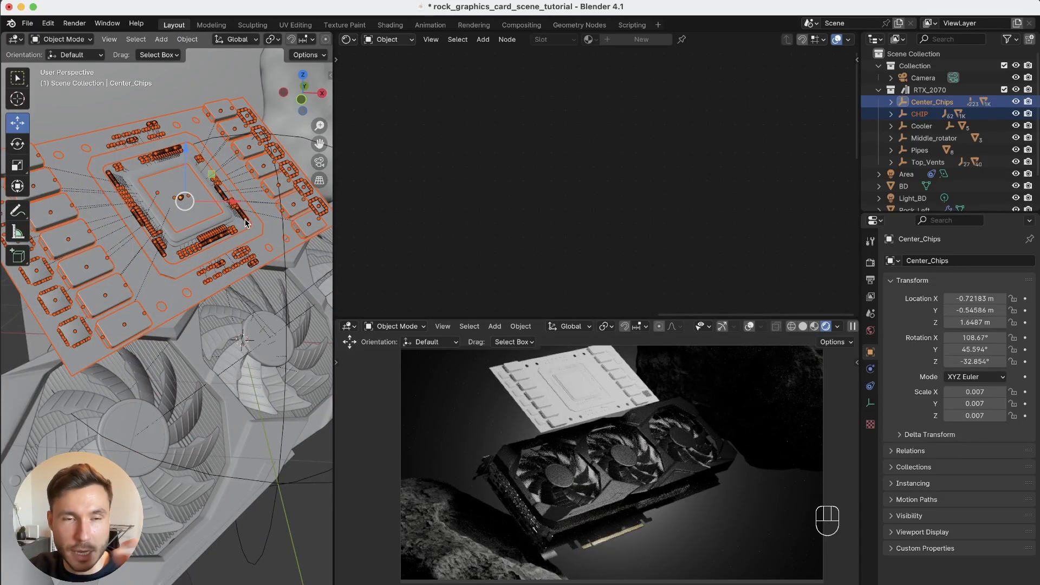
# - Undo the move of the Center_Chips and CHIP parts
pyautogui.press('super')
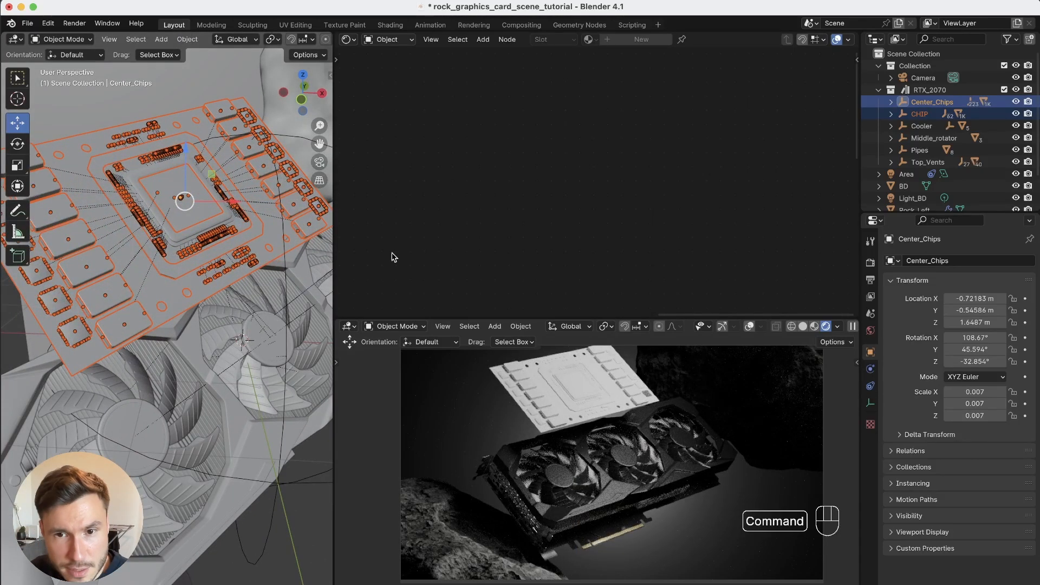
pyautogui.press('super+z')
pyautogui.press('super+z')
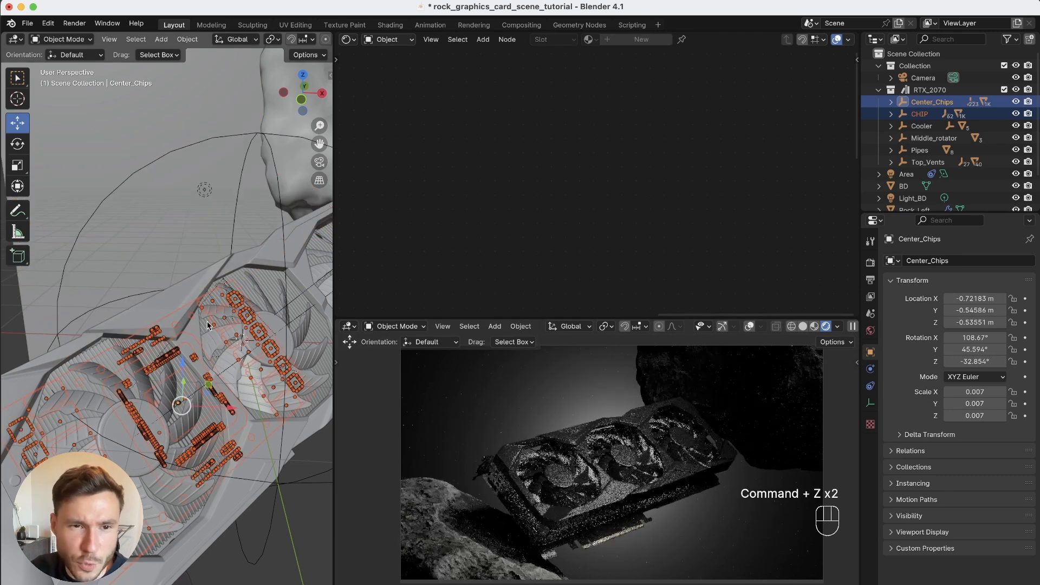
# - Hide the Center_Chips and CHIP parents in the viewport one after the other and save the file
pyautogui.click(1017, 113)
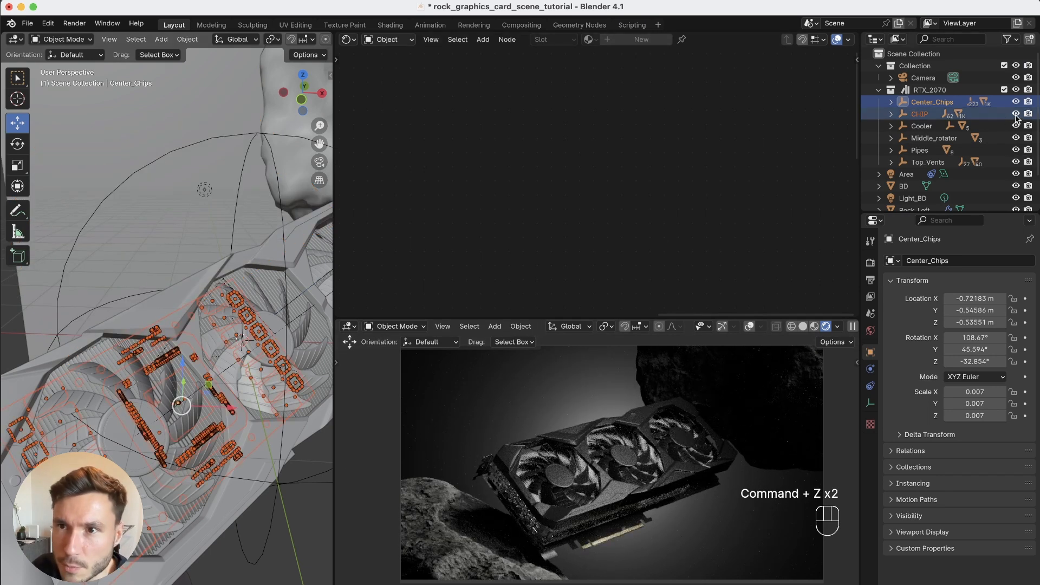
pyautogui.moveTo(1029, 114); pyautogui.dragTo(1016, 113)
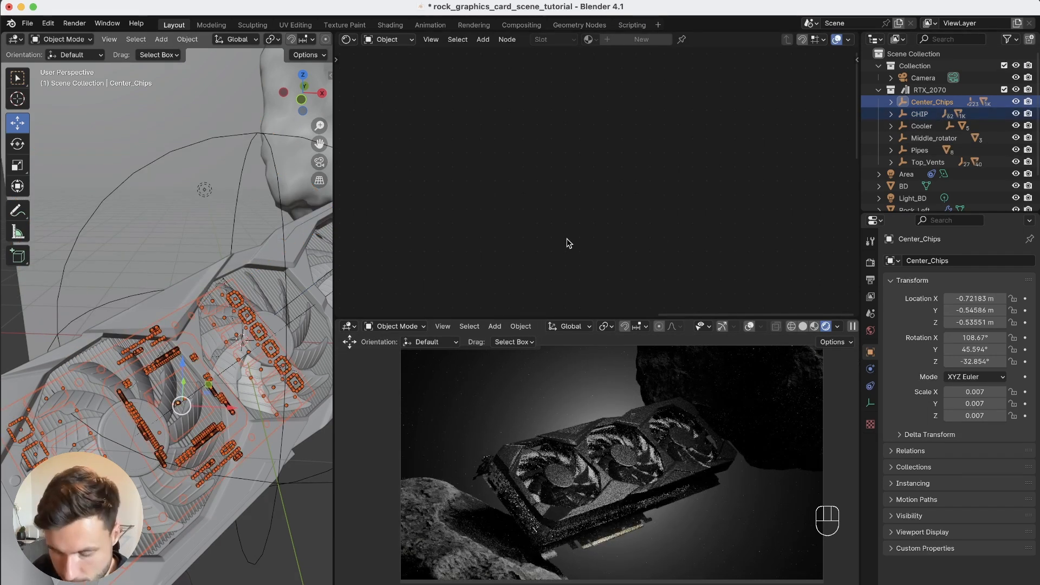
pyautogui.click(908, 104)
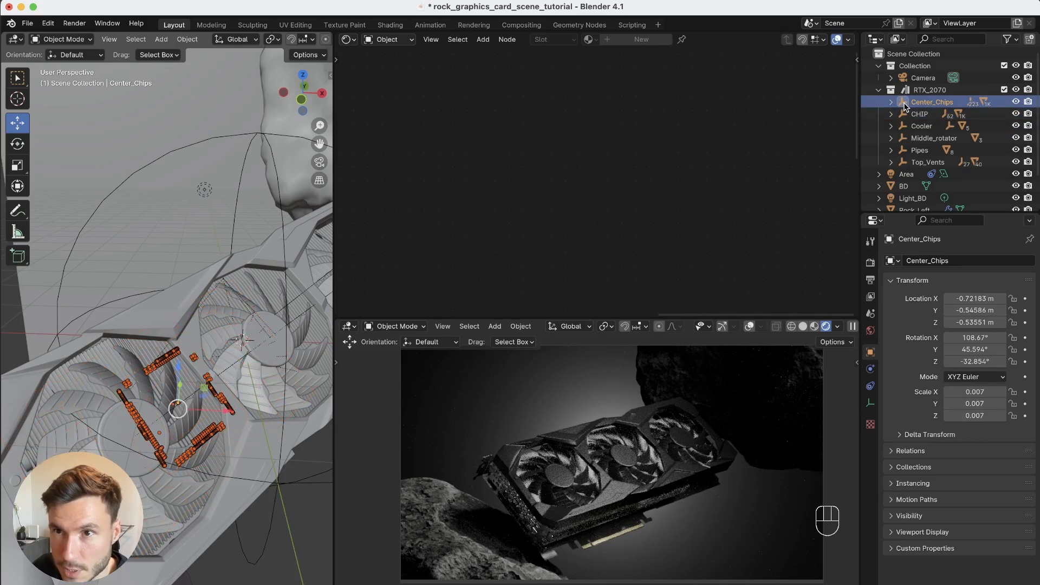
pyautogui.press('h')
pyautogui.click(920, 114)
pyautogui.press('h')
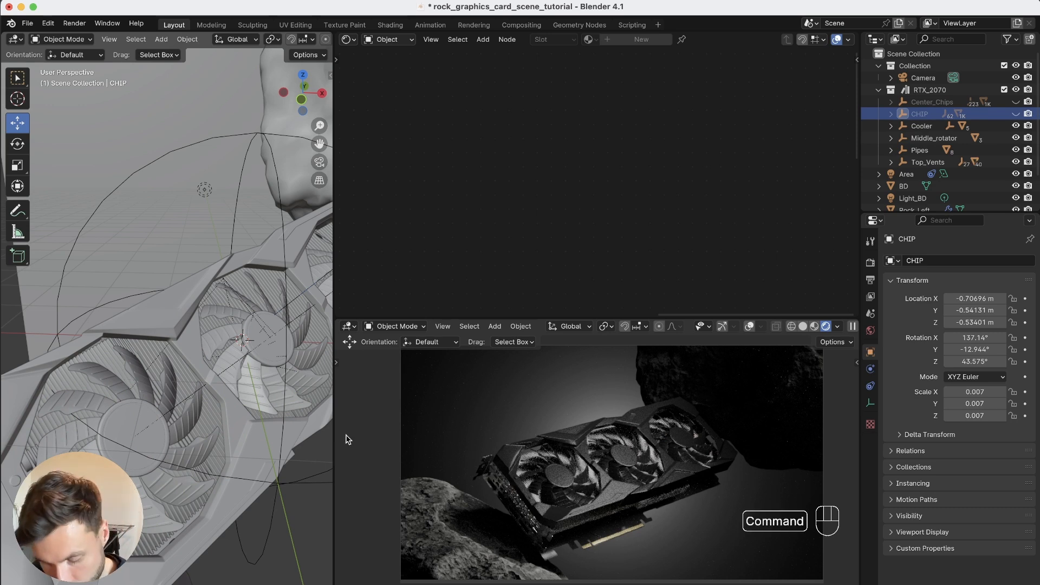
pyautogui.press('super+s')
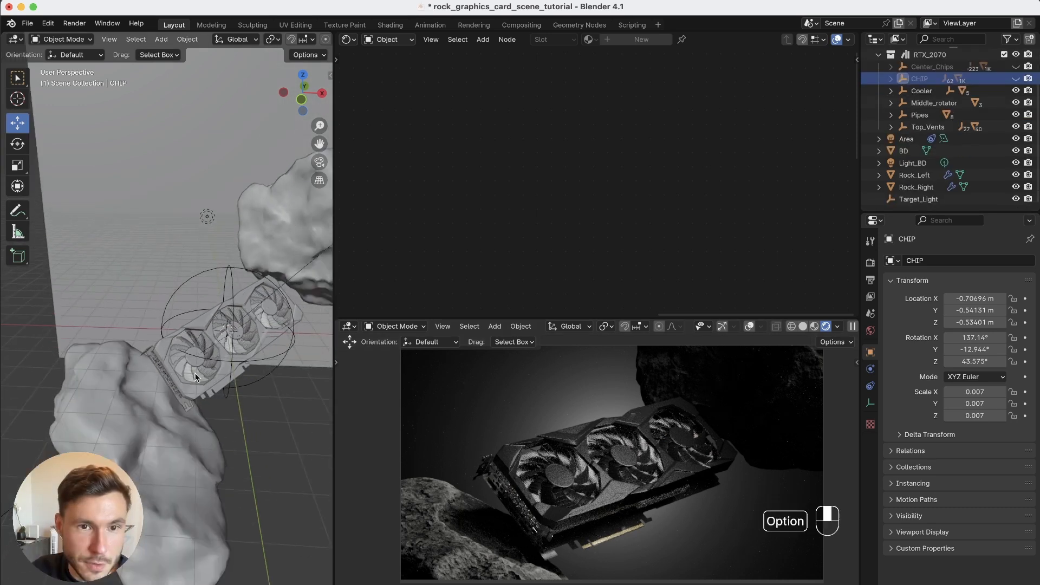
# - Select the Light_BD backdrop light
pyautogui.keyDown('alt'); pyautogui.moveTo(176, 428); pyautogui.dragTo(255, 336); pyautogui.keyUp('alt')
pyautogui.click(916, 163)
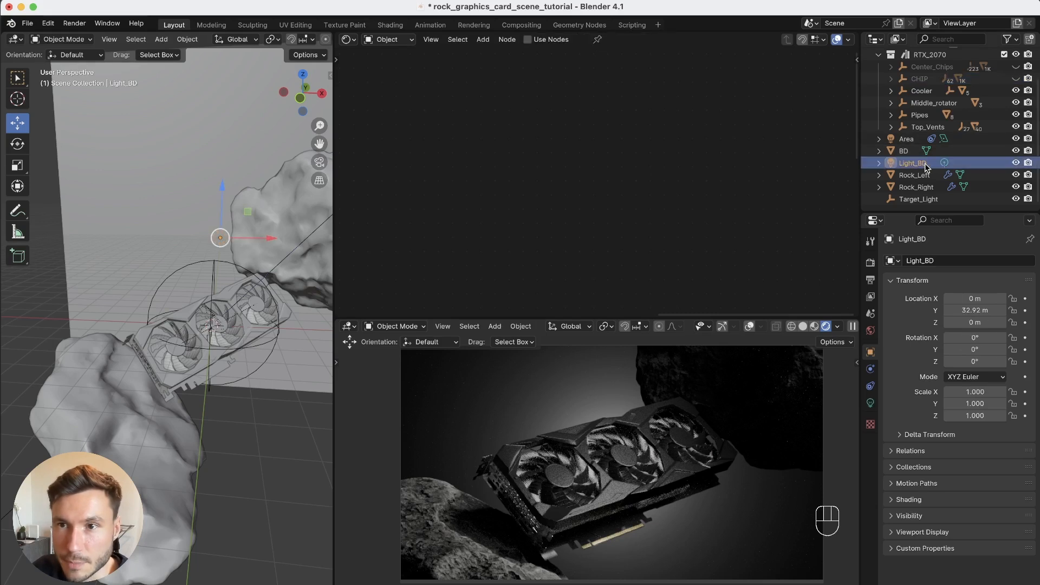
# - Toggle Light_BD off and back on to compare the render without and with the backdrop light
pyautogui.keyDown('alt'); pyautogui.moveTo(233, 239); pyautogui.dragTo(251, 236); pyautogui.keyUp('alt')
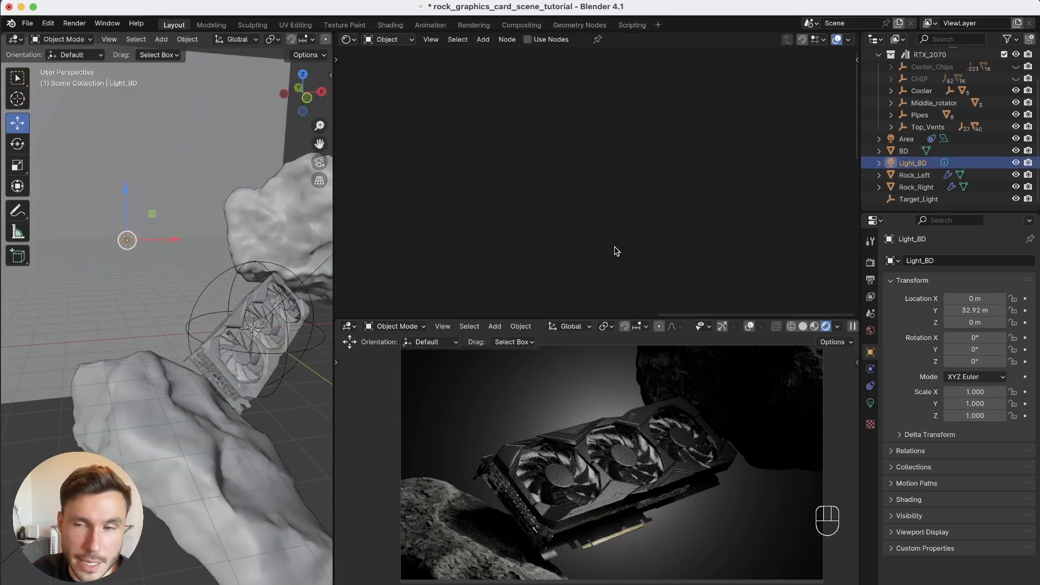
pyautogui.click(1017, 162)
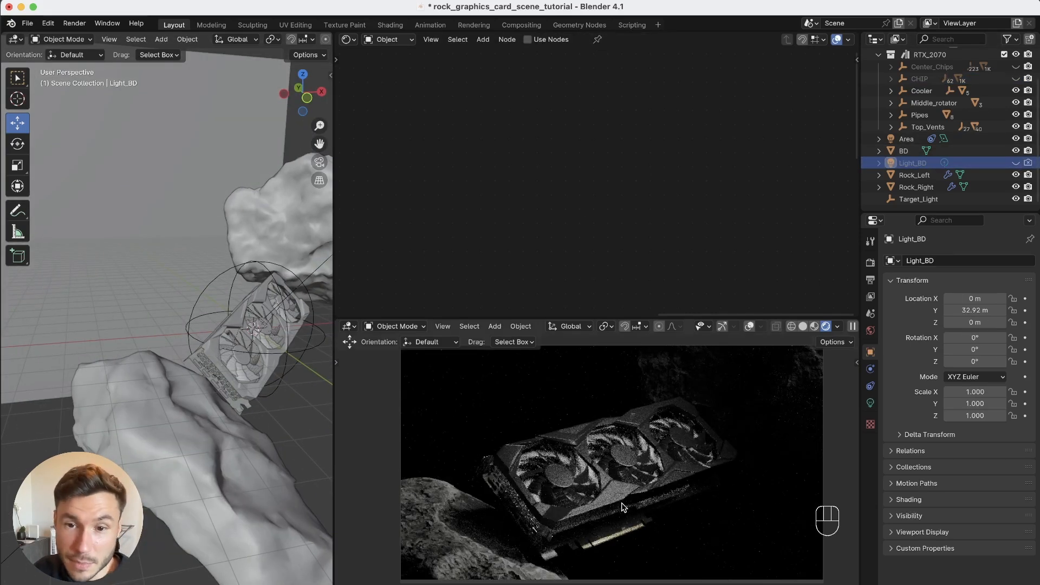
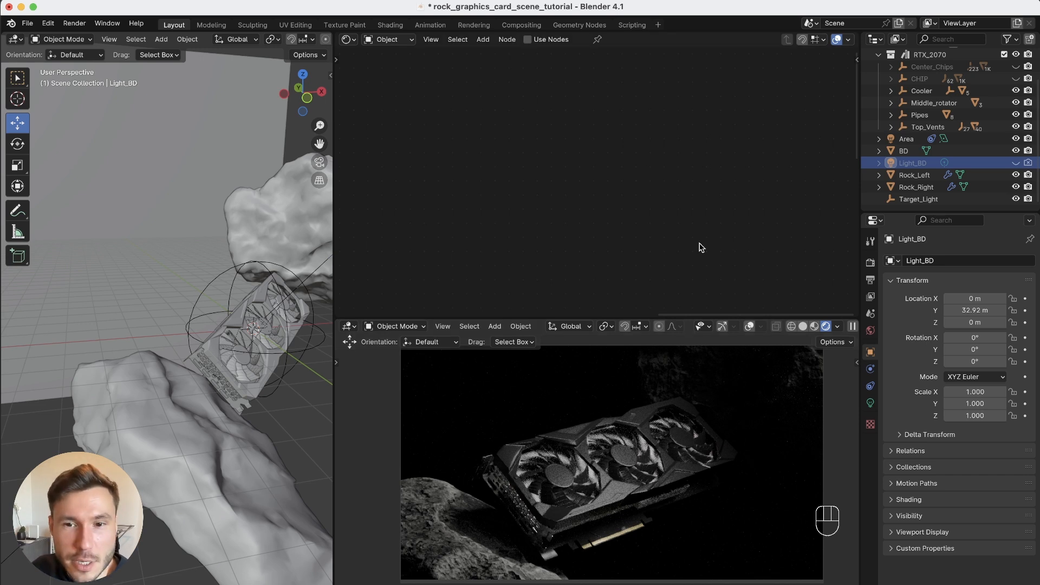
pyautogui.click(1016, 162)
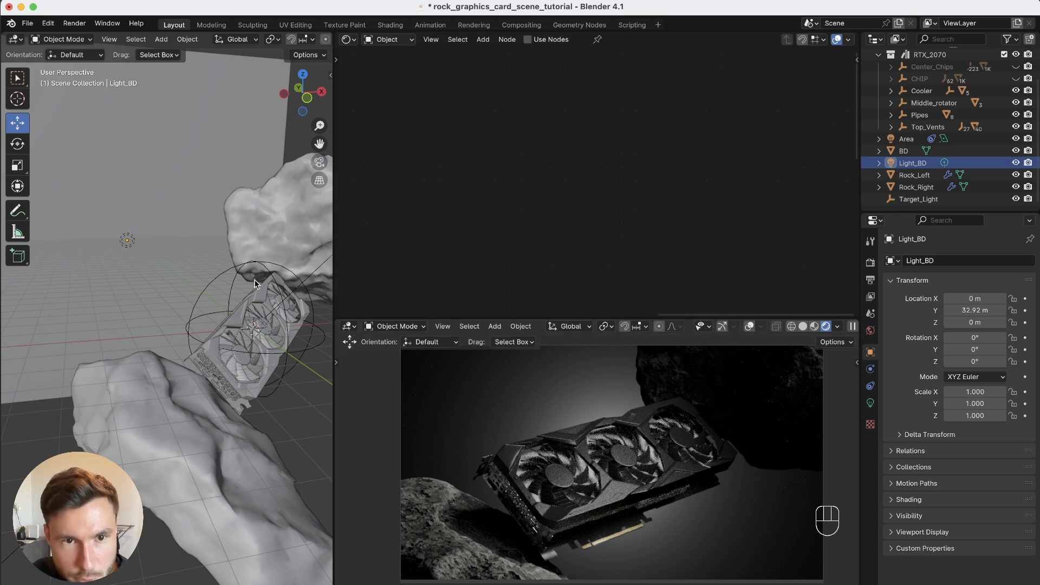
# - Lower the roughness of the cooler behind the fans' RTX_cooler_metal material to about 0.223
pyautogui.keyDown('alt'); pyautogui.moveTo(266, 289); pyautogui.dragTo(202, 362); pyautogui.keyUp('alt')
pyautogui.keyDown('alt'); pyautogui.moveTo(202, 362); pyautogui.dragTo(293, 293, button='right'); pyautogui.keyUp('alt')
pyautogui.keyDown('alt'); pyautogui.moveTo(292, 293); pyautogui.dragTo(222, 332, button='middle'); pyautogui.keyUp('alt')
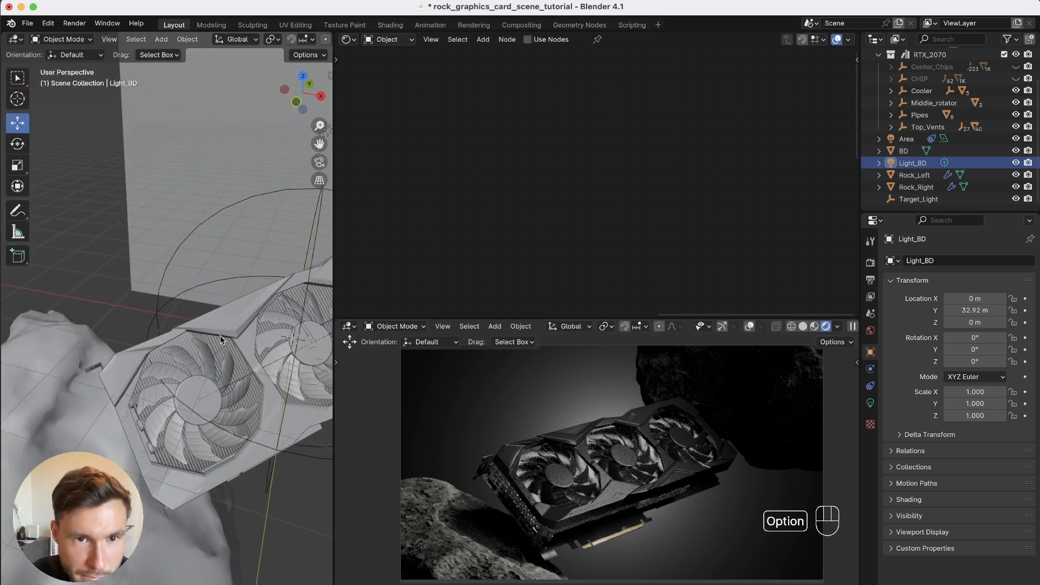
pyautogui.keyDown('alt'); pyautogui.moveTo(222, 331); pyautogui.dragTo(239, 317, button='right'); pyautogui.keyUp('alt')
pyautogui.keyDown('alt'); pyautogui.moveTo(574, 453); pyautogui.dragTo(655, 367, button='right'); pyautogui.keyUp('alt')
pyautogui.keyDown('alt'); pyautogui.moveTo(655, 366); pyautogui.dragTo(637, 425, button='middle'); pyautogui.keyUp('alt')
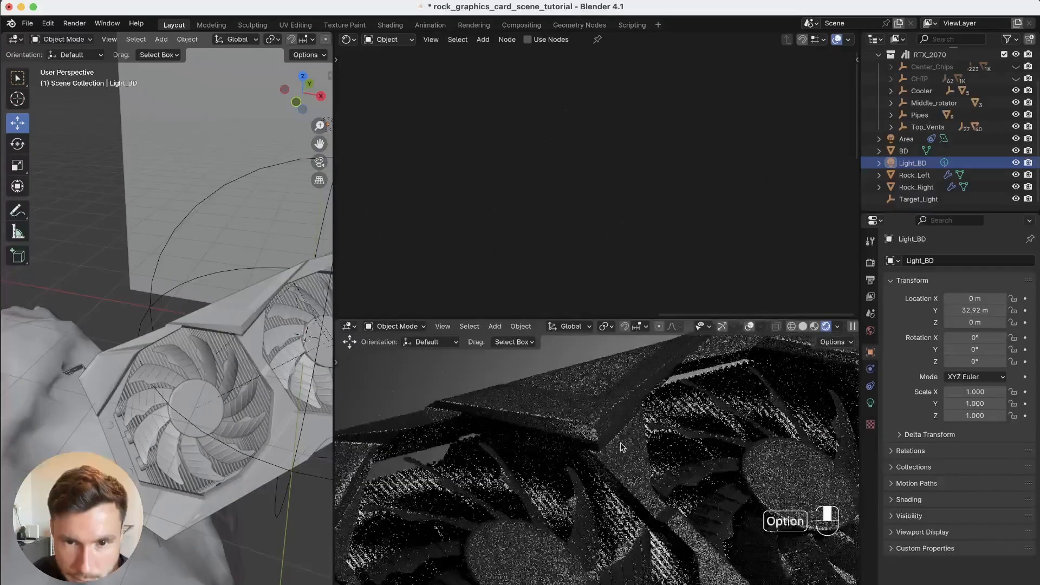
pyautogui.click(635, 427)
pyautogui.click(266, 239)
pyautogui.keyDown('alt'); pyautogui.moveTo(225, 371); pyautogui.dragTo(86, 326); pyautogui.keyUp('alt')
pyautogui.click(235, 342)
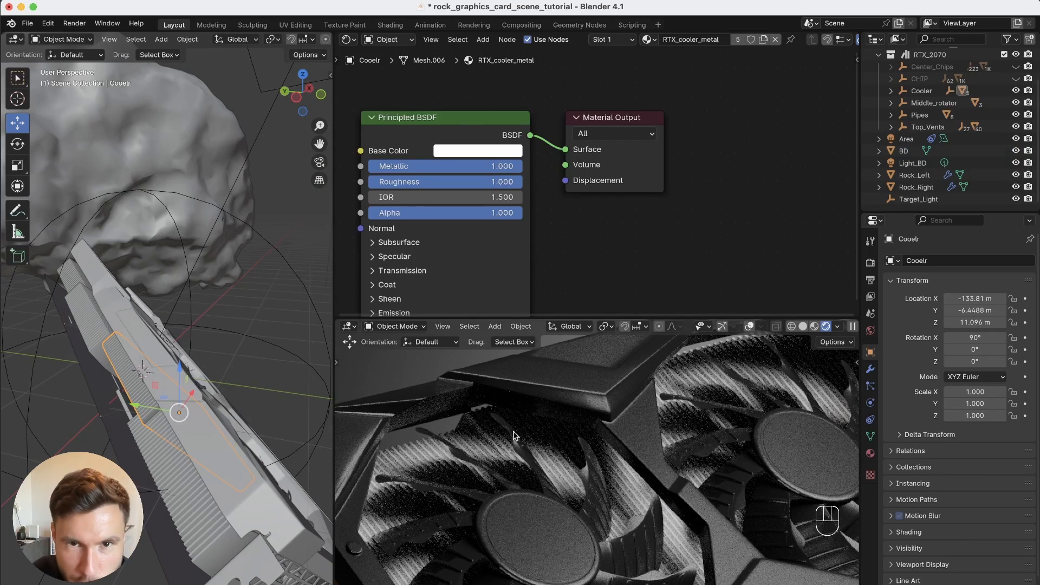
pyautogui.keyDown('alt'); pyautogui.moveTo(319, 339); pyautogui.dragTo(73, 340); pyautogui.keyUp('alt')
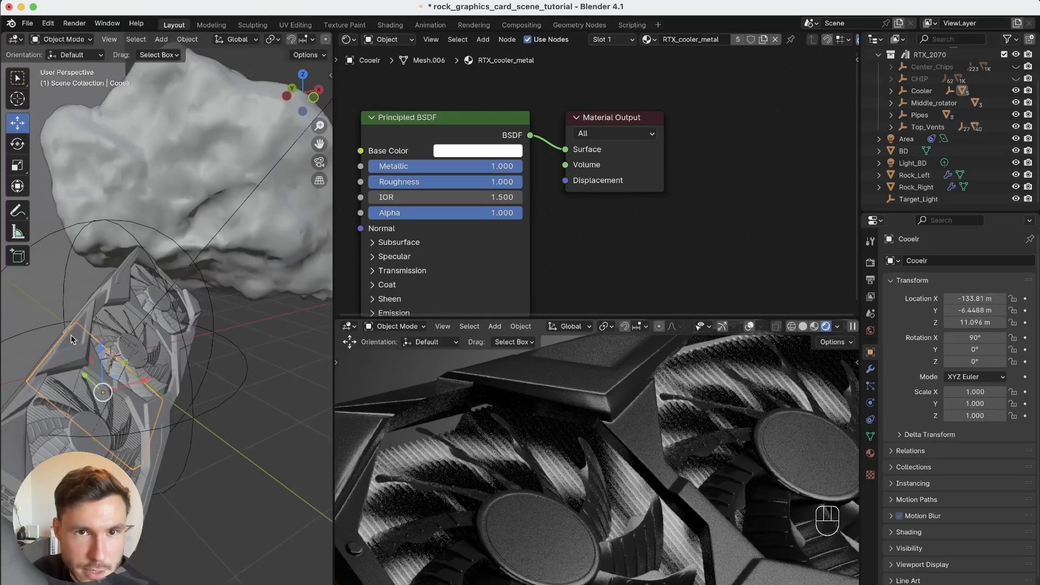
pyautogui.keyDown('alt'); pyautogui.moveTo(509, 187); pyautogui.dragTo(514, 188); pyautogui.keyUp('alt')
pyautogui.scroll(1, 435, 145)
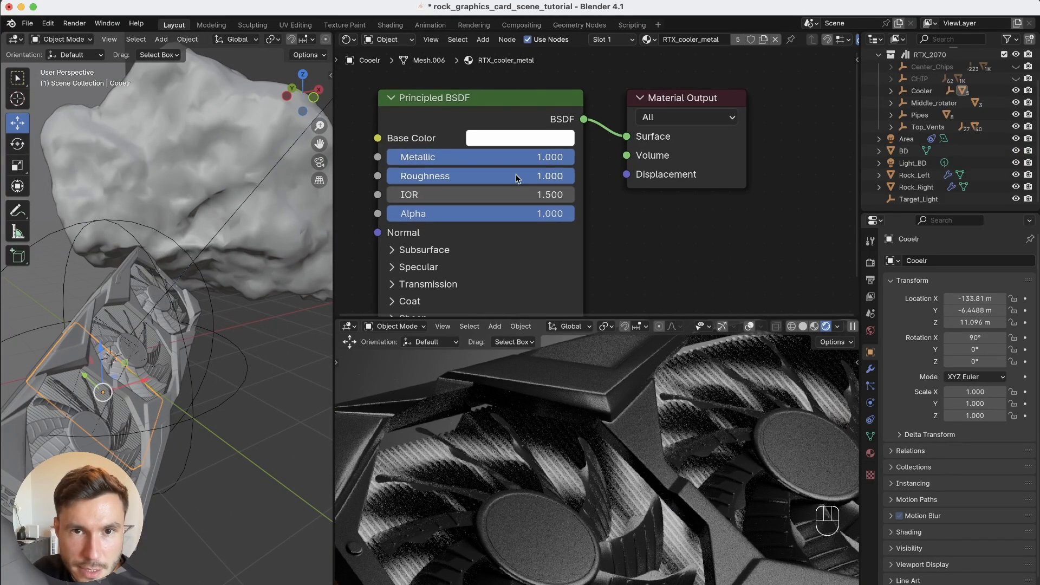
pyautogui.moveTo(541, 176); pyautogui.dragTo(477, 193)
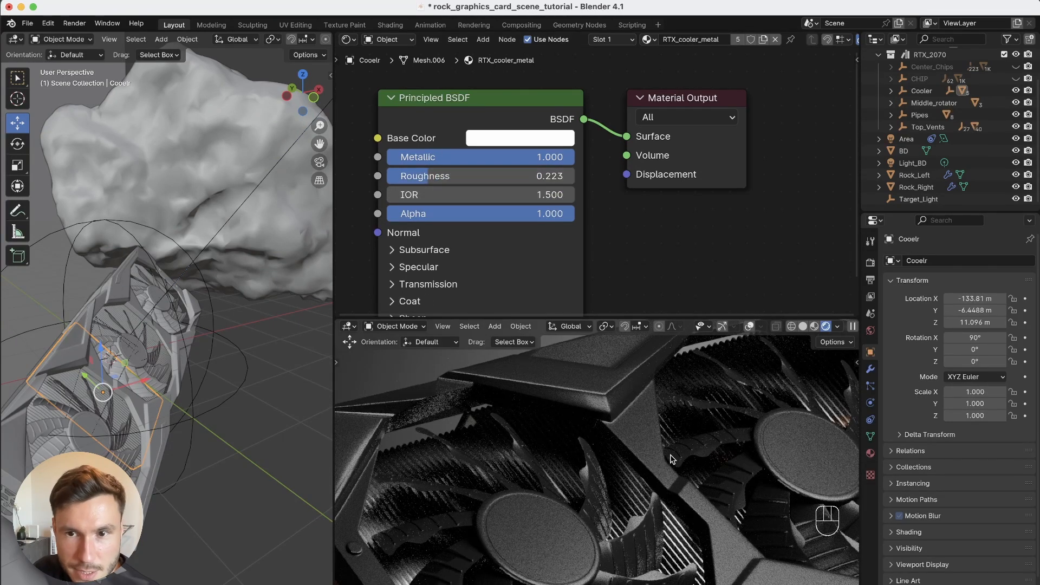
# - Examine the whole card in the render and the bracket end of the card beside the left rock
pyautogui.keyDown('alt'); pyautogui.scroll(-6, 670, 456); pyautogui.keyUp('alt')
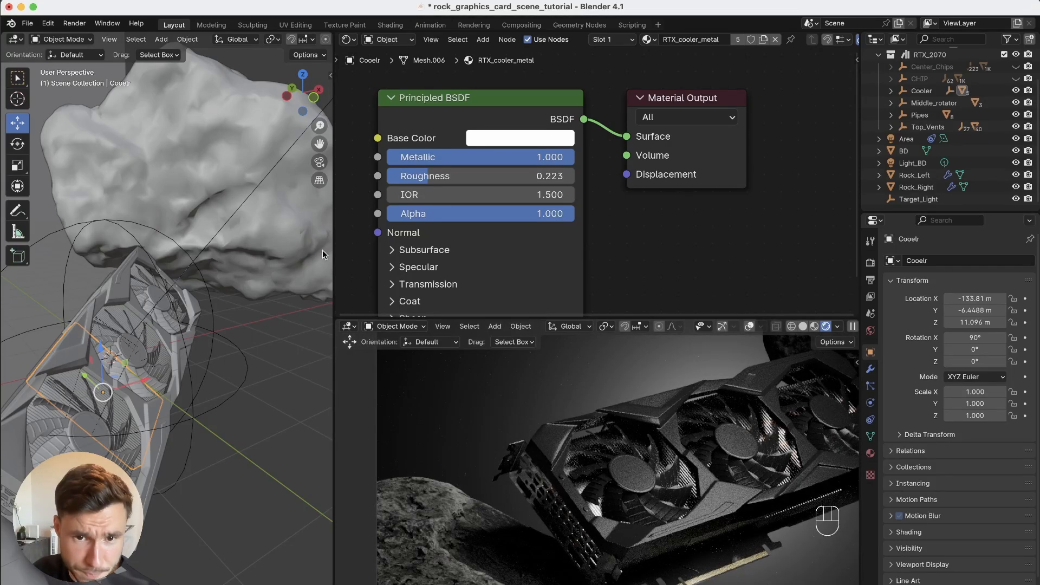
pyautogui.keyDown('alt'); pyautogui.moveTo(317, 413); pyautogui.dragTo(309, 333, button='right'); pyautogui.keyUp('alt')
pyautogui.moveTo(588, 413)
pyautogui.keyDown('alt'); pyautogui.mouseDown(button='right')
pyautogui.moveTo(589, 379)
pyautogui.moveTo(594, 423)
pyautogui.mouseUp(button='right'); pyautogui.keyUp('alt')
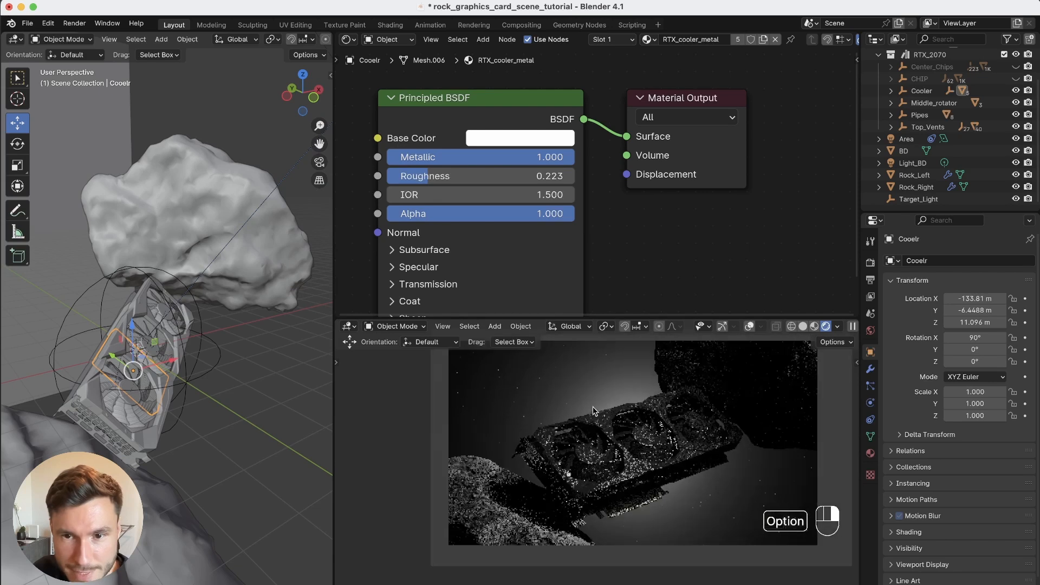
pyautogui.keyDown('alt'); pyautogui.moveTo(595, 422); pyautogui.dragTo(567, 419, button='middle'); pyautogui.keyUp('alt')
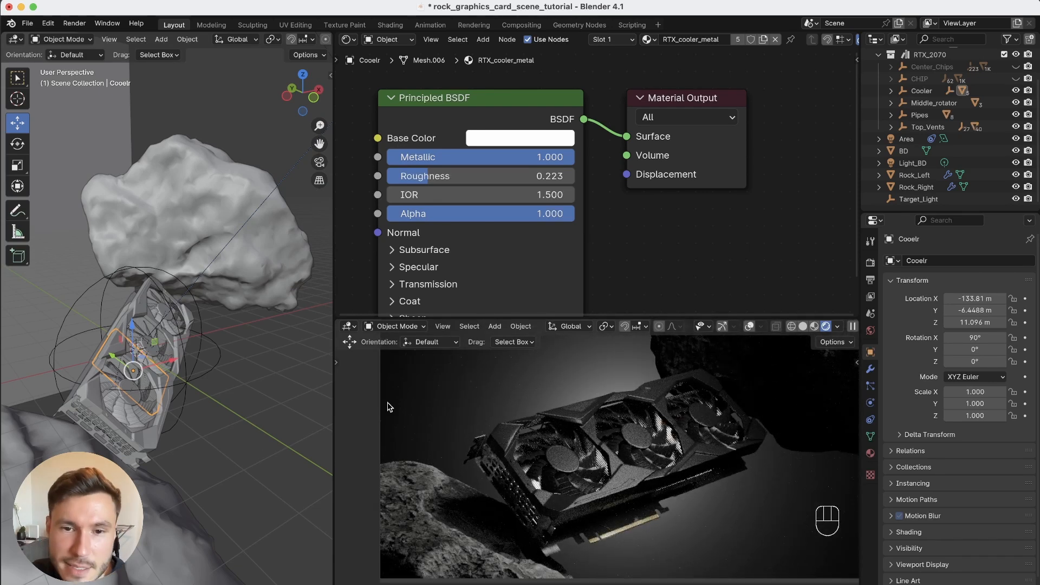
pyautogui.moveTo(79, 450); pyautogui.dragTo(283, 496, button='middle')
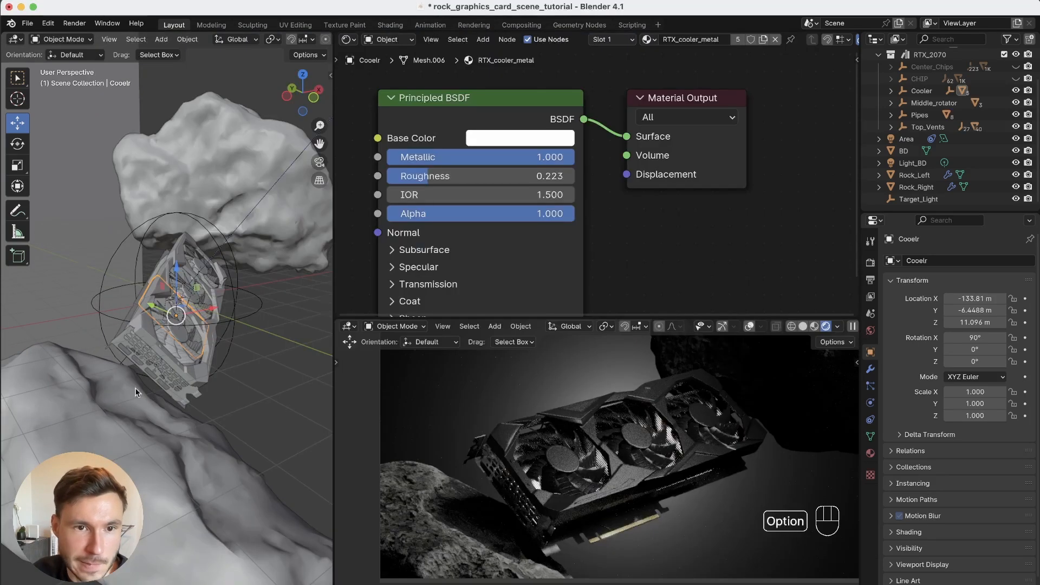
pyautogui.keyDown('alt'); pyautogui.moveTo(195, 304); pyautogui.dragTo(168, 351); pyautogui.keyUp('alt')
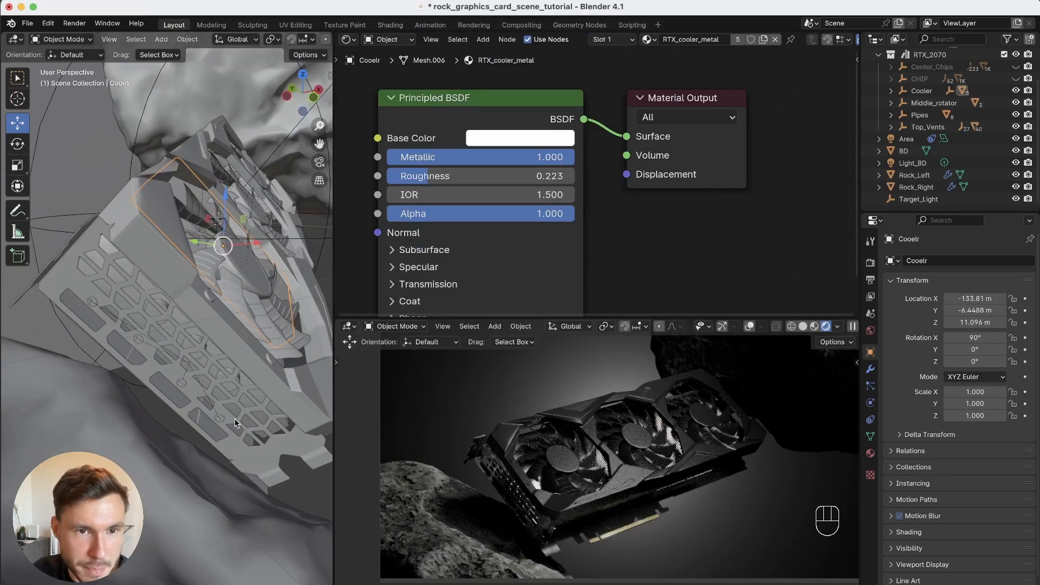
pyautogui.keyDown('alt'); pyautogui.moveTo(492, 491); pyautogui.dragTo(559, 548); pyautogui.keyUp('alt')
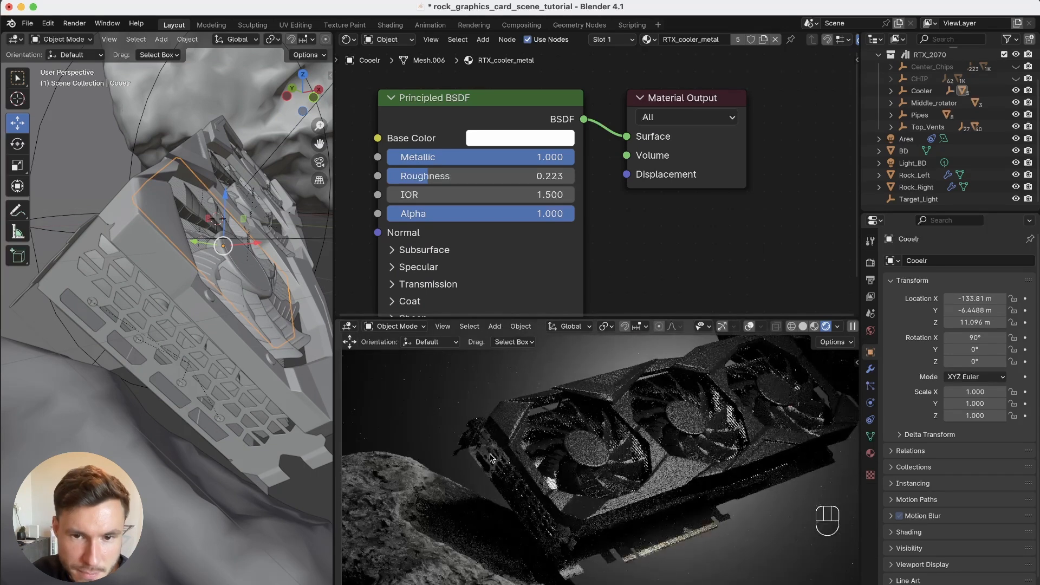
pyautogui.keyDown('alt'); pyautogui.moveTo(223, 356); pyautogui.dragTo(179, 315); pyautogui.keyUp('alt')
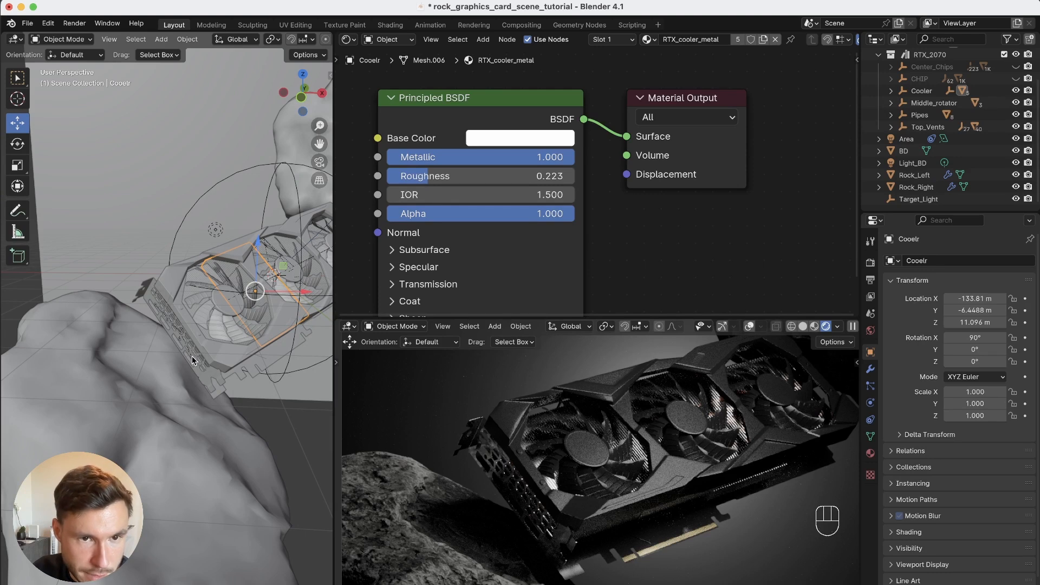
# - Rename the existing area light as Light_Main
pyautogui.keyDown('alt'); pyautogui.moveTo(185, 373); pyautogui.dragTo(176, 412); pyautogui.keyUp('alt')
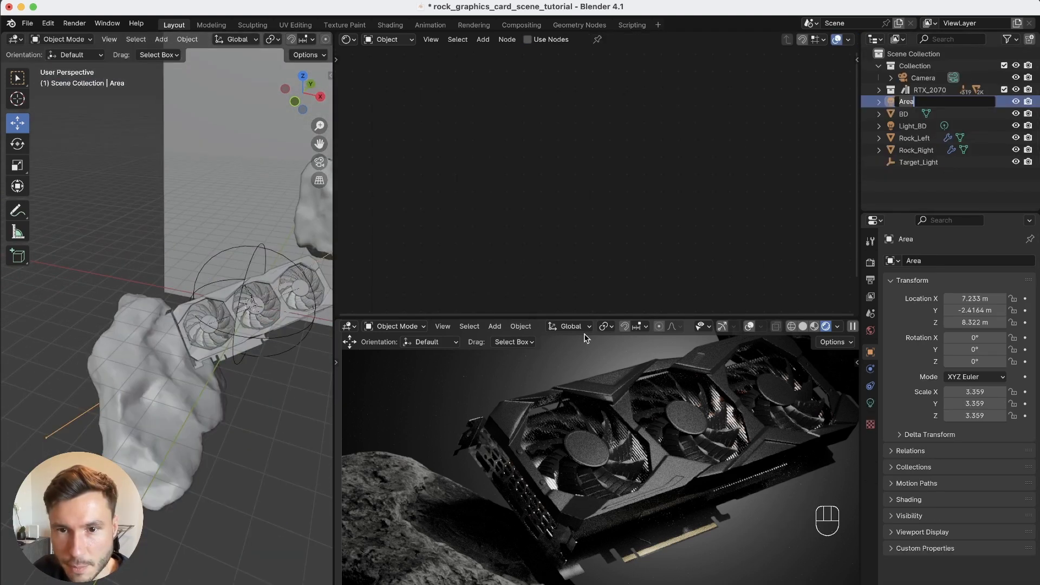
pyautogui.press('Escape')
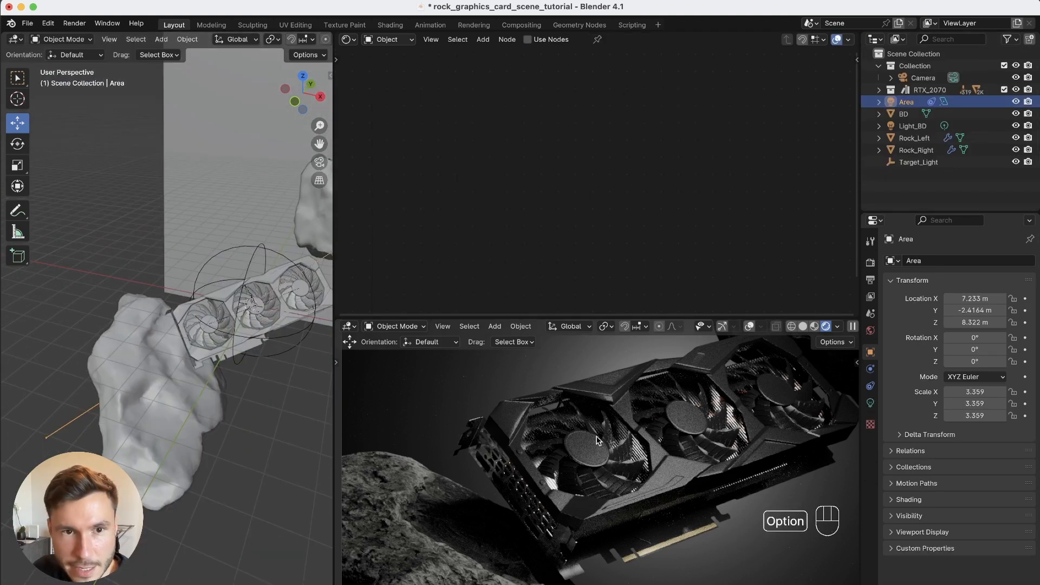
pyautogui.keyDown('alt'); pyautogui.moveTo(214, 360); pyautogui.dragTo(195, 446, button='right'); pyautogui.keyUp('alt')
pyautogui.keyDown('alt'); pyautogui.moveTo(304, 354); pyautogui.dragTo(174, 359, button='middle'); pyautogui.keyUp('alt')
pyautogui.keyDown('alt'); pyautogui.moveTo(174, 360); pyautogui.dragTo(166, 396, button='right'); pyautogui.keyUp('alt')
pyautogui.doubleClick(915, 102)
pyautogui.write('Light_Main')
pyautogui.press('Return')
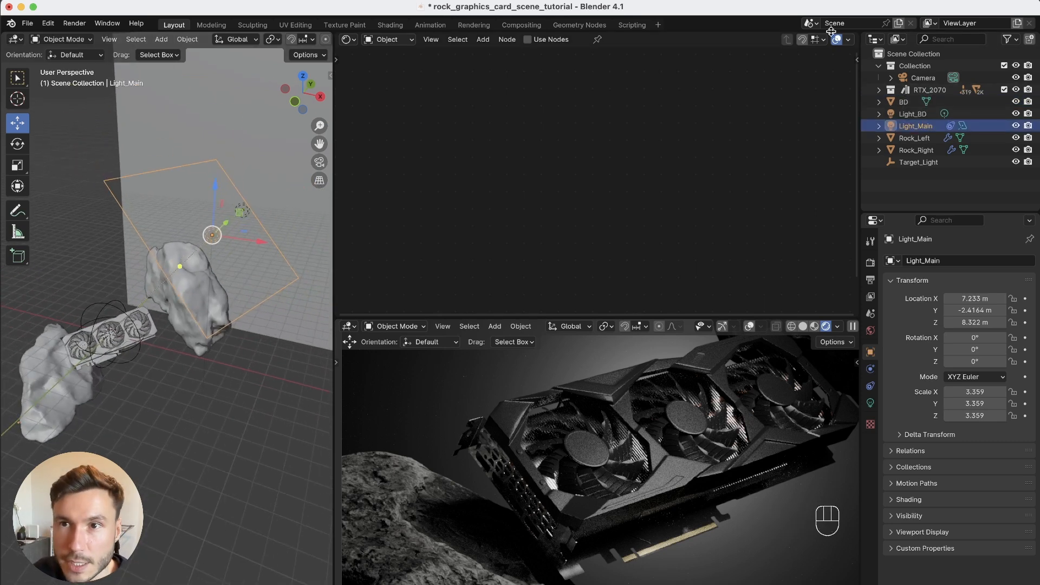
# - Add a second area light at the scene's origin
pyautogui.keyDown('alt'); pyautogui.moveTo(165, 278); pyautogui.dragTo(235, 273, button='middle'); pyautogui.keyUp('alt')
pyautogui.hotkey('shift', 'a')
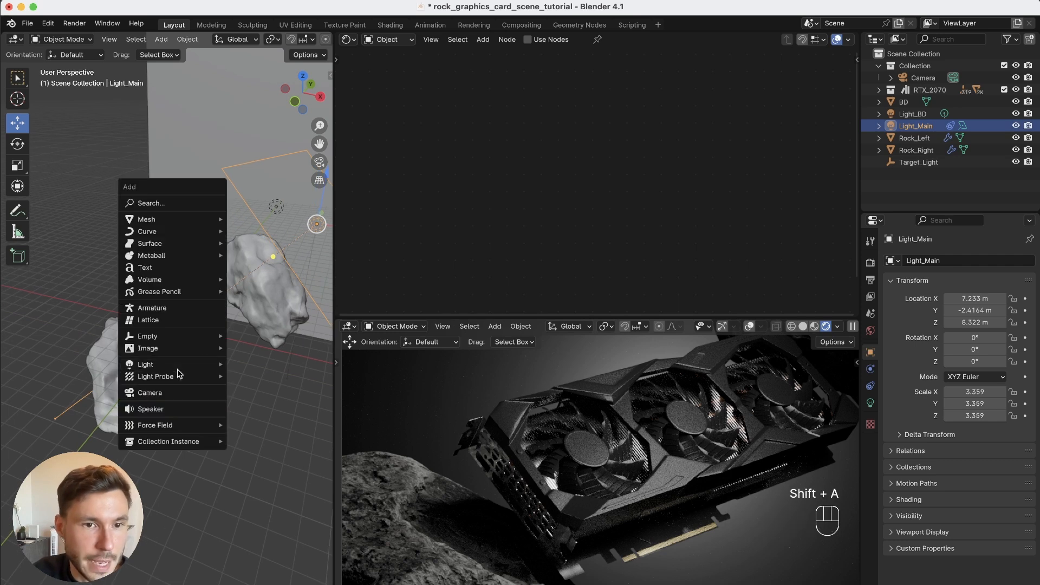
pyautogui.moveTo(212, 364)
pyautogui.click(253, 404)
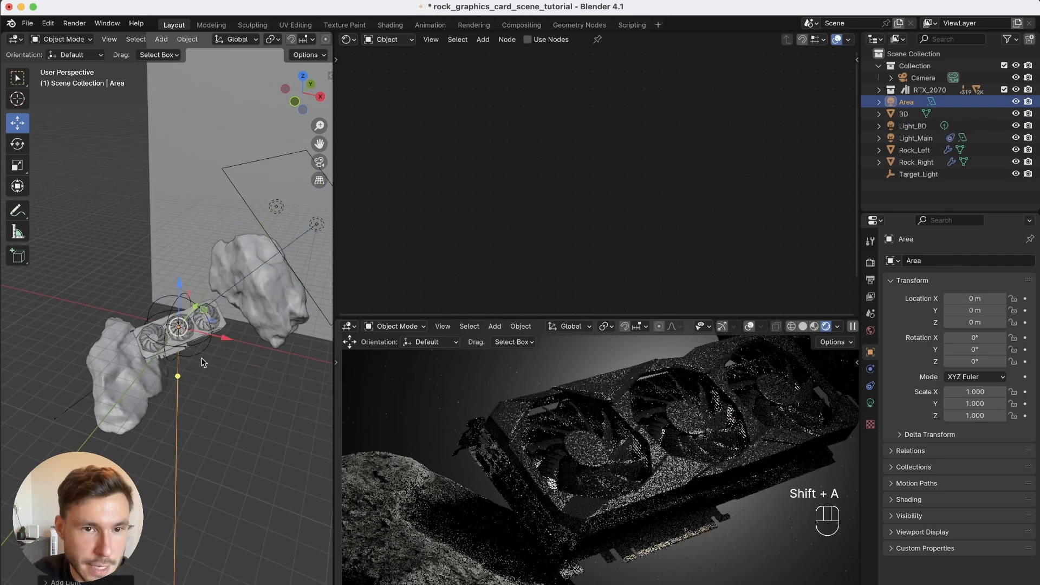
# - Give the new area light a Track To constraint with Target_Light as its target
pyautogui.click(871, 387)
pyautogui.click(921, 262)
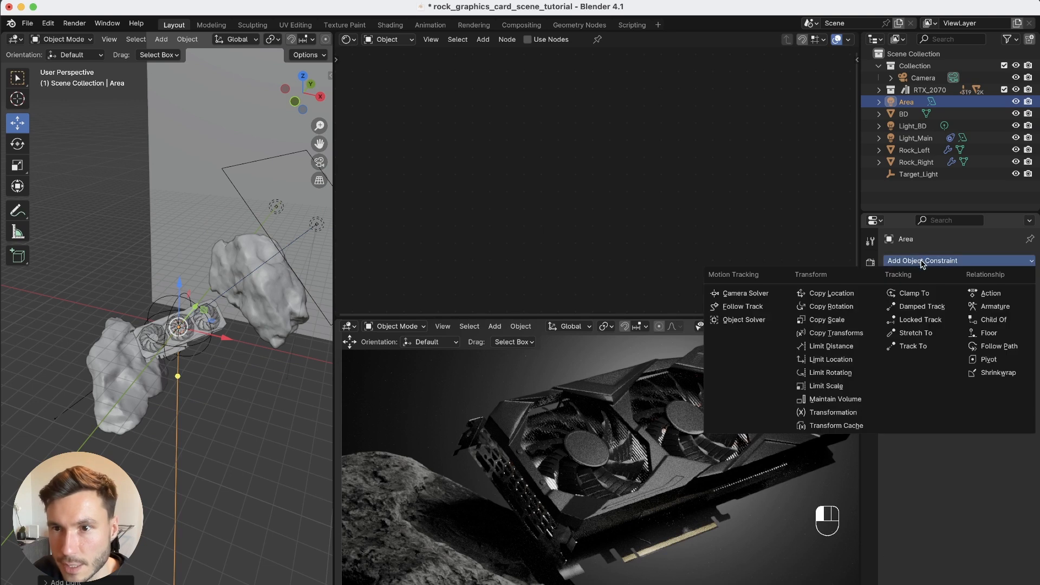
pyautogui.click(919, 349)
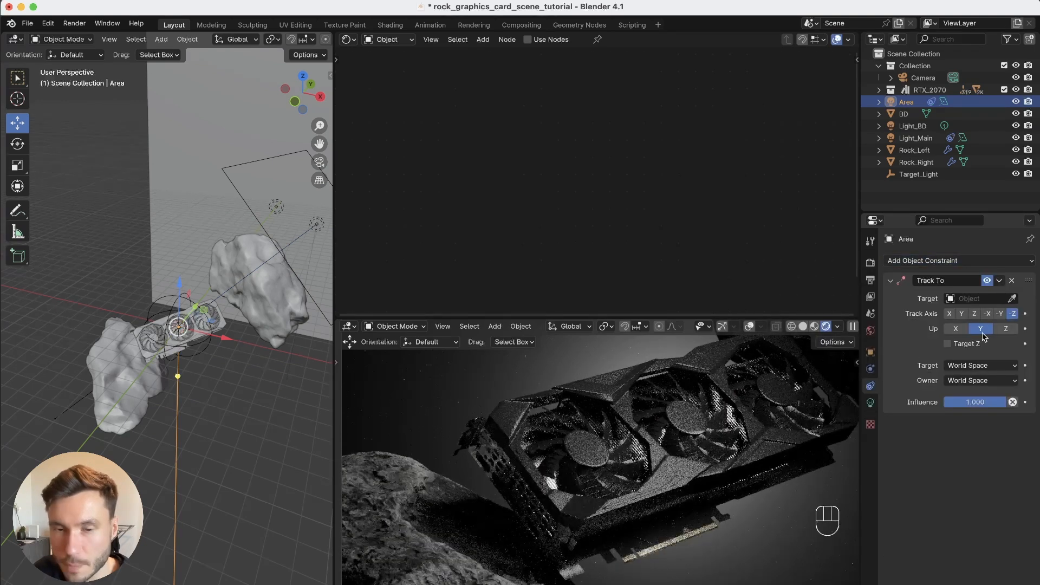
pyautogui.click(1012, 299)
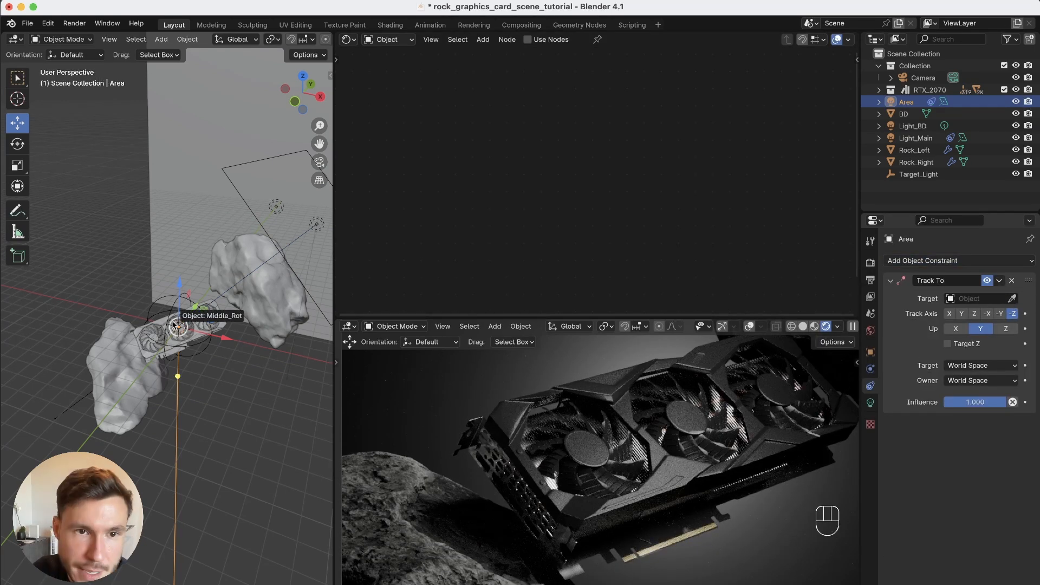
pyautogui.click(150, 308)
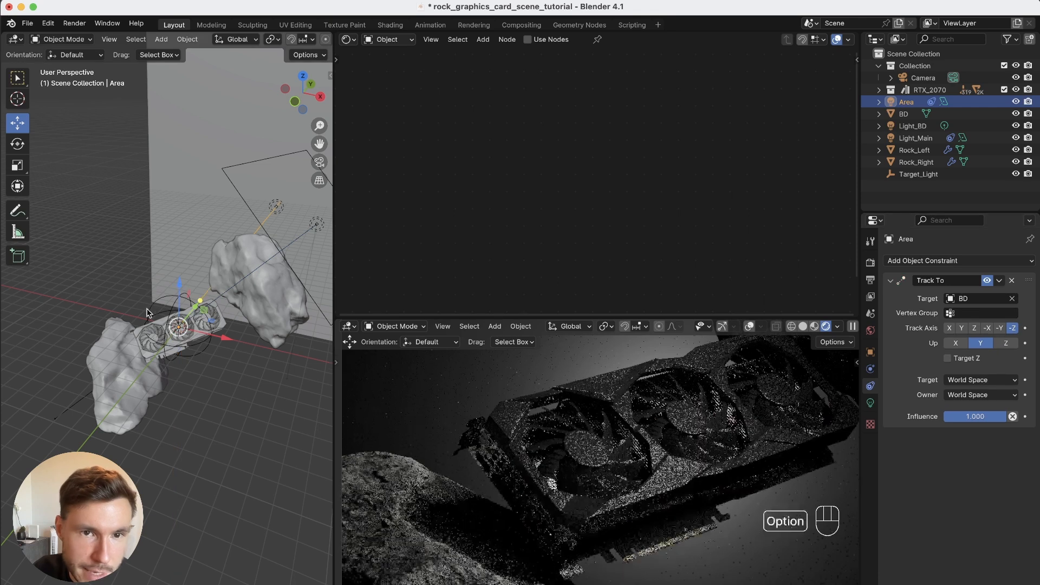
pyautogui.keyDown('alt'); pyautogui.moveTo(152, 309); pyautogui.dragTo(156, 289, button='right'); pyautogui.keyUp('alt')
# - Move the new area light along the negative X axis to above the left rock, beyond the card's bracket end
pyautogui.moveTo(228, 351); pyautogui.dragTo(28, 304)
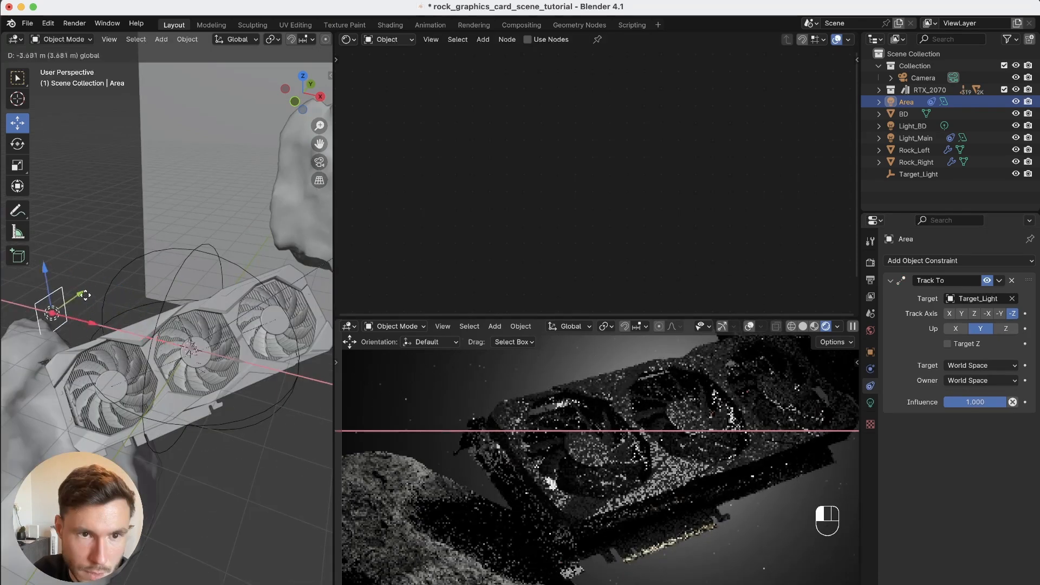
pyautogui.keyDown('alt'); pyautogui.moveTo(117, 332); pyautogui.dragTo(126, 394, button='right'); pyautogui.keyUp('alt')
pyautogui.moveTo(482, 401)
pyautogui.keyDown('alt'); pyautogui.mouseDown(button='right')
pyautogui.moveTo(485, 466)
pyautogui.moveTo(490, 406)
pyautogui.mouseUp(button='right'); pyautogui.keyUp('alt')
pyautogui.keyDown('alt'); pyautogui.moveTo(148, 370); pyautogui.dragTo(215, 345, button='middle'); pyautogui.keyUp('alt')
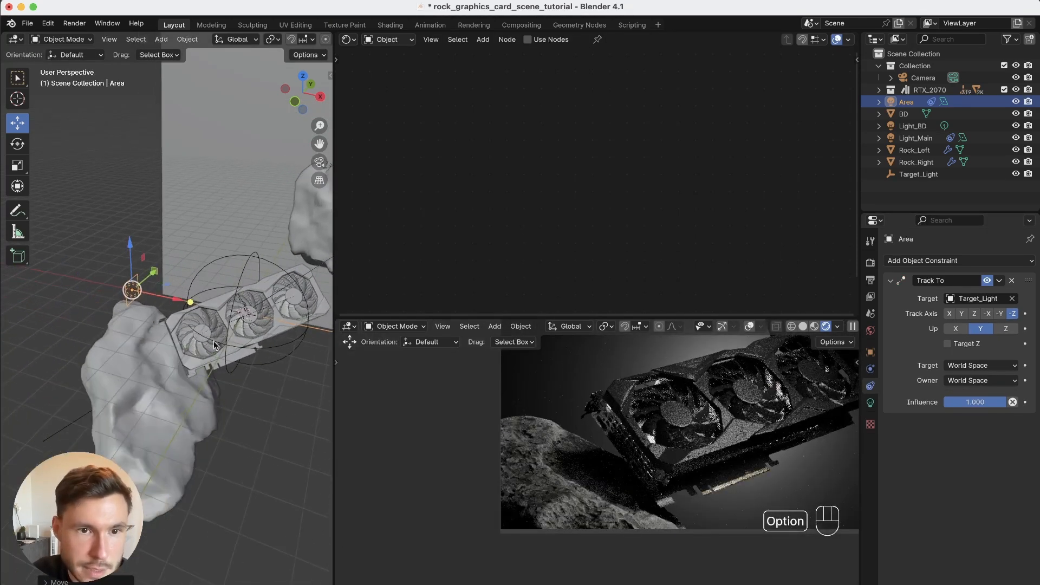
pyautogui.keyDown('alt'); pyautogui.moveTo(214, 346); pyautogui.dragTo(194, 364, button='right'); pyautogui.keyUp('alt')
pyautogui.moveTo(184, 347)
pyautogui.keyDown('alt'); pyautogui.mouseDown()
pyautogui.moveTo(234, 329)
pyautogui.moveTo(198, 332)
pyautogui.mouseUp(); pyautogui.keyUp('alt')
pyautogui.keyDown('alt'); pyautogui.moveTo(161, 322); pyautogui.dragTo(125, 361, button='right'); pyautogui.keyUp('alt')
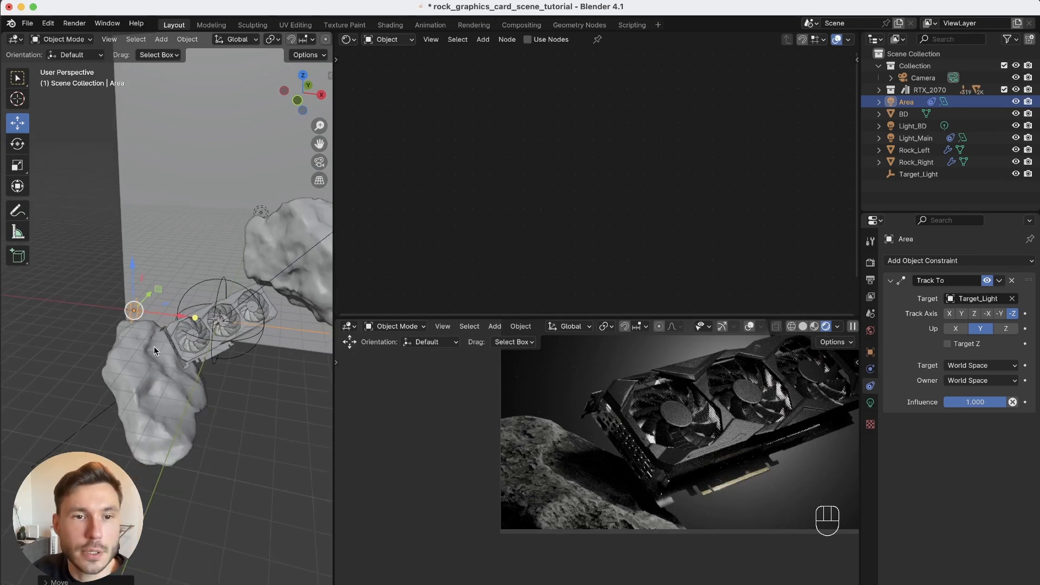
# - Scale the new area light up uniformly until its square is about as tall as the left rock
pyautogui.press('s')
pyautogui.press('s')
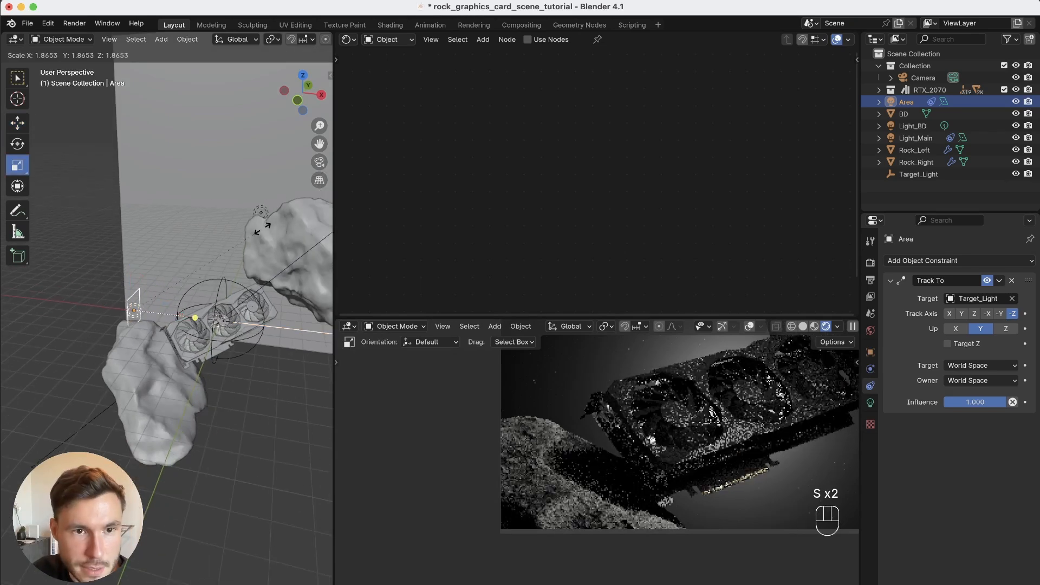
pyautogui.press('s')
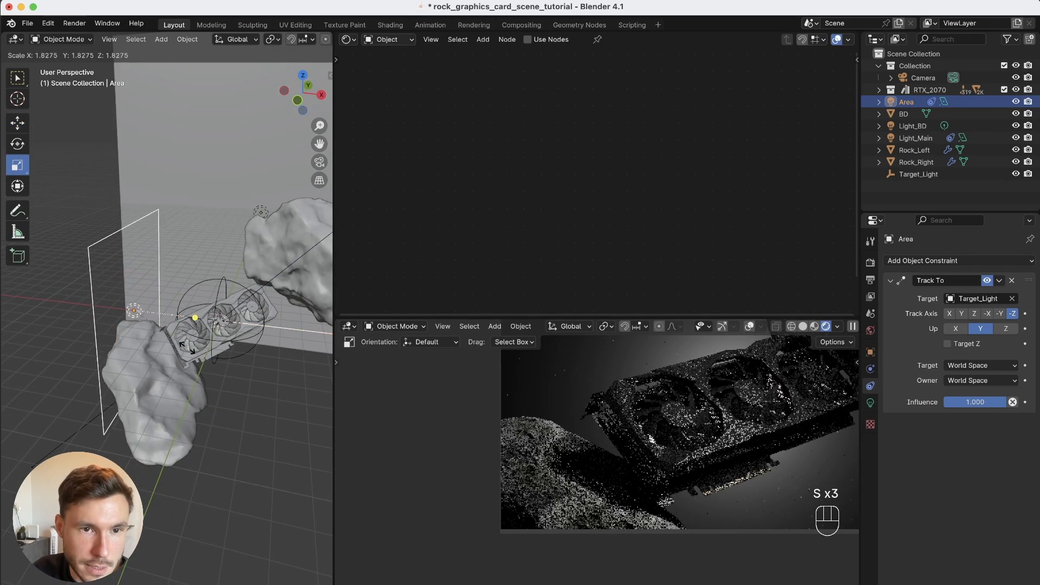
pyautogui.click(188, 343)
pyautogui.keyDown('alt'); pyautogui.moveTo(188, 344); pyautogui.dragTo(160, 366); pyautogui.keyUp('alt')
pyautogui.press('g')
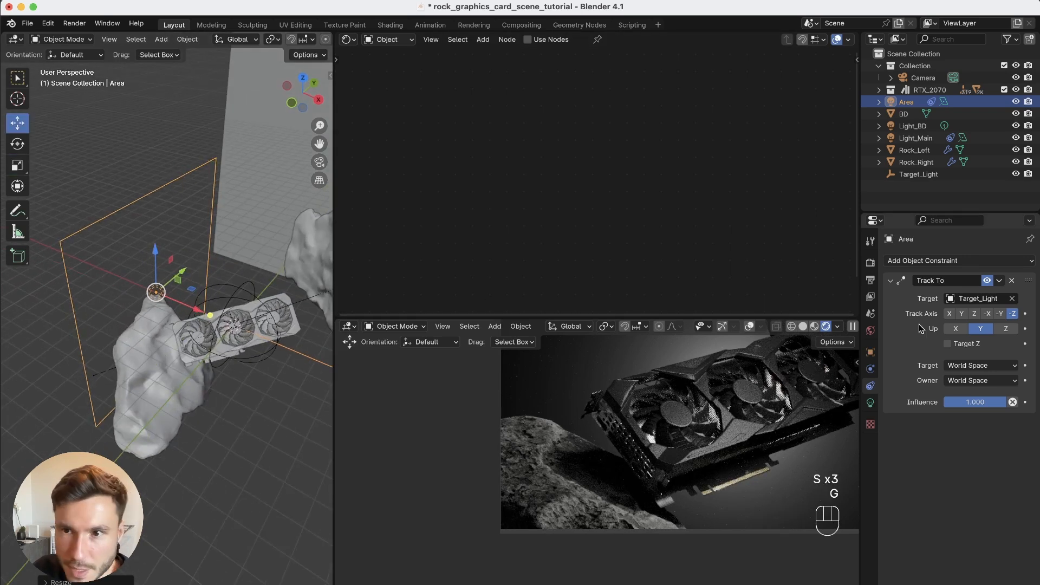
# - Set the new area light's power to 500 W and shift it forward along Y and up above the left rock
pyautogui.click(944, 103)
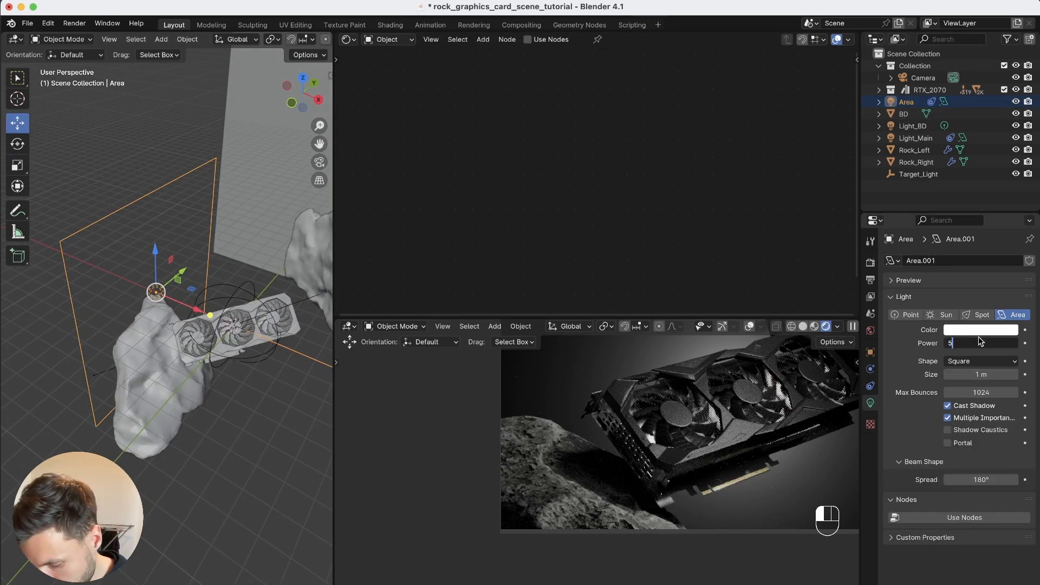
pyautogui.press('Return')
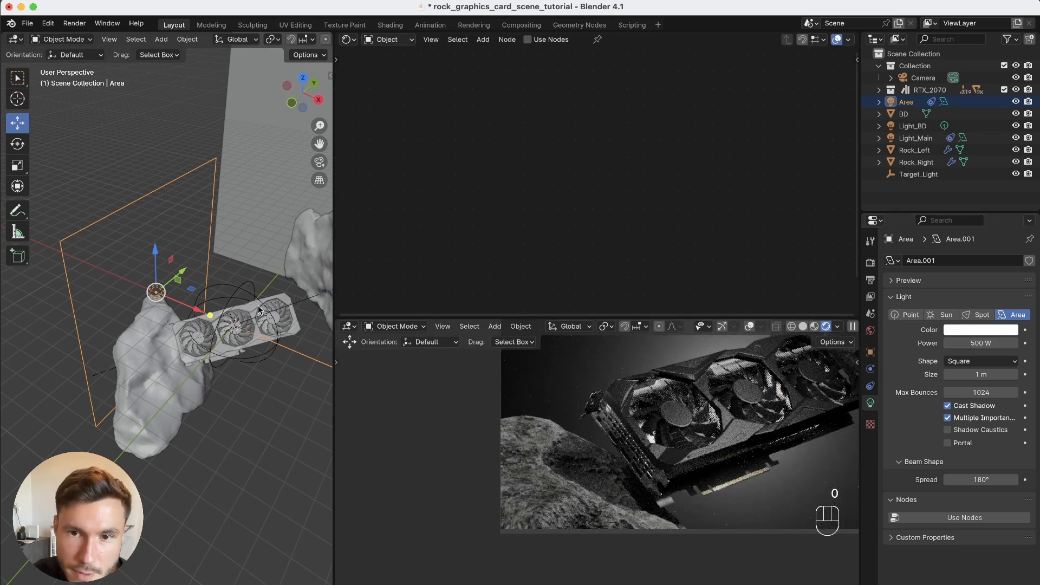
pyautogui.moveTo(182, 271); pyautogui.dragTo(161, 284)
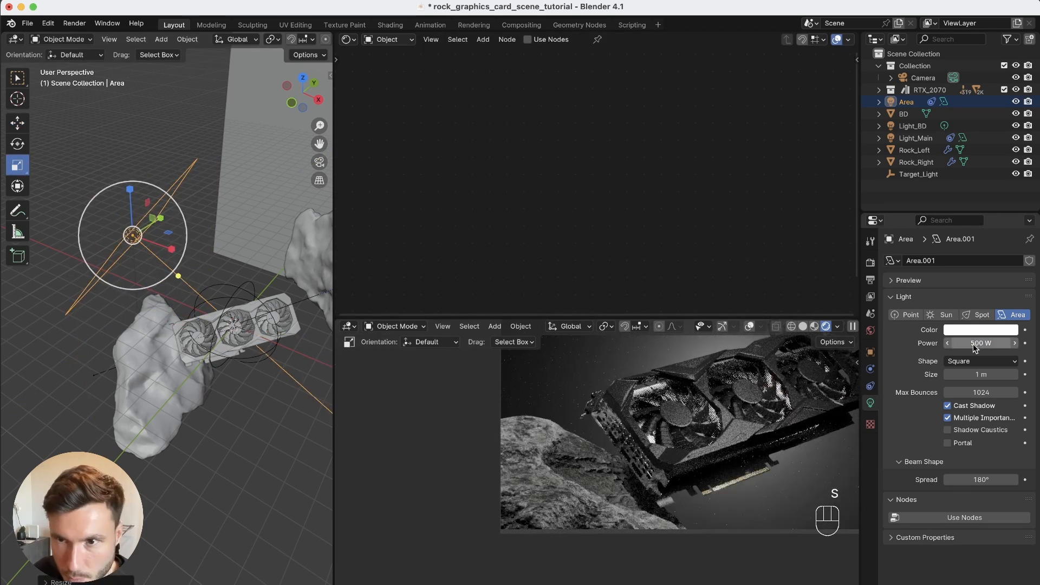
# - Set the new area light's power to 1000 W and narrow its beam spread to about 131°
pyautogui.click(976, 346)
pyautogui.write('100')
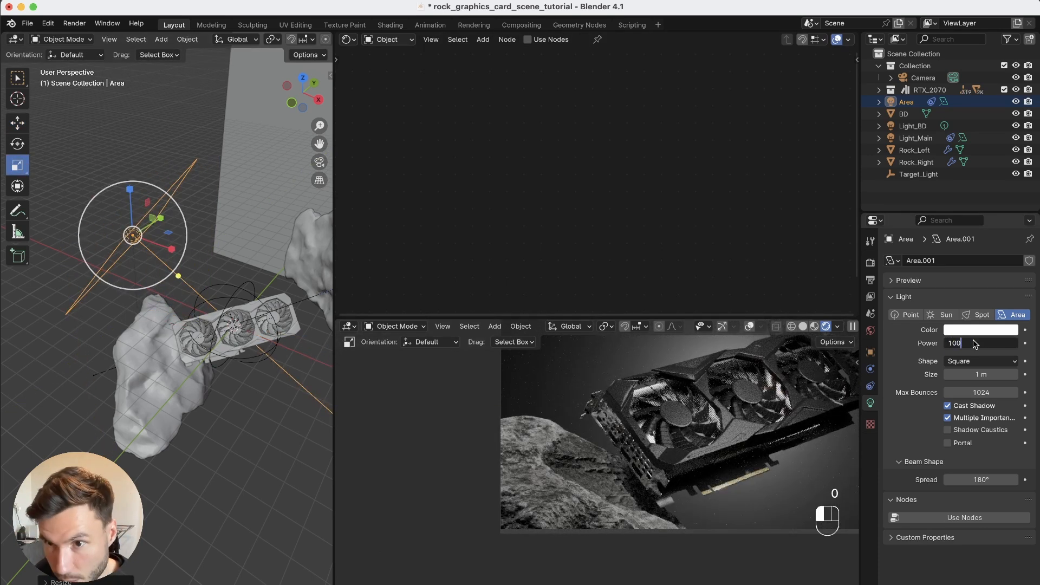
pyautogui.write('0')
pyautogui.press('Return')
pyautogui.moveTo(978, 482); pyautogui.dragTo(844, 517)
# - Set the transform orientation to Local and slide the area light along its local Z axis toward the target
pyautogui.keyDown('alt'); pyautogui.moveTo(205, 359); pyautogui.dragTo(149, 351); pyautogui.keyUp('alt')
pyautogui.press('g')
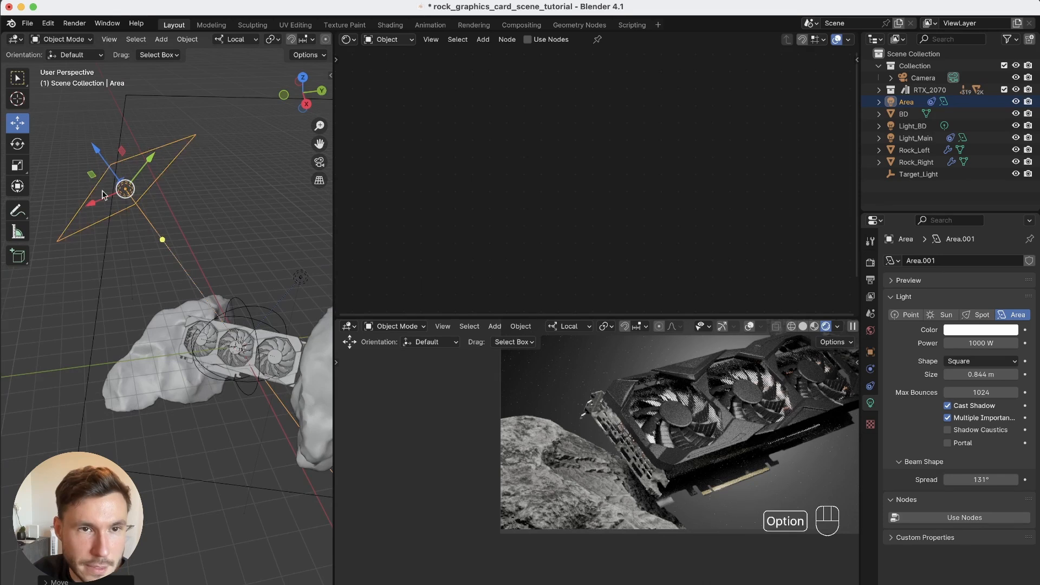
pyautogui.keyDown('alt'); pyautogui.moveTo(114, 201); pyautogui.dragTo(154, 187); pyautogui.keyUp('alt')
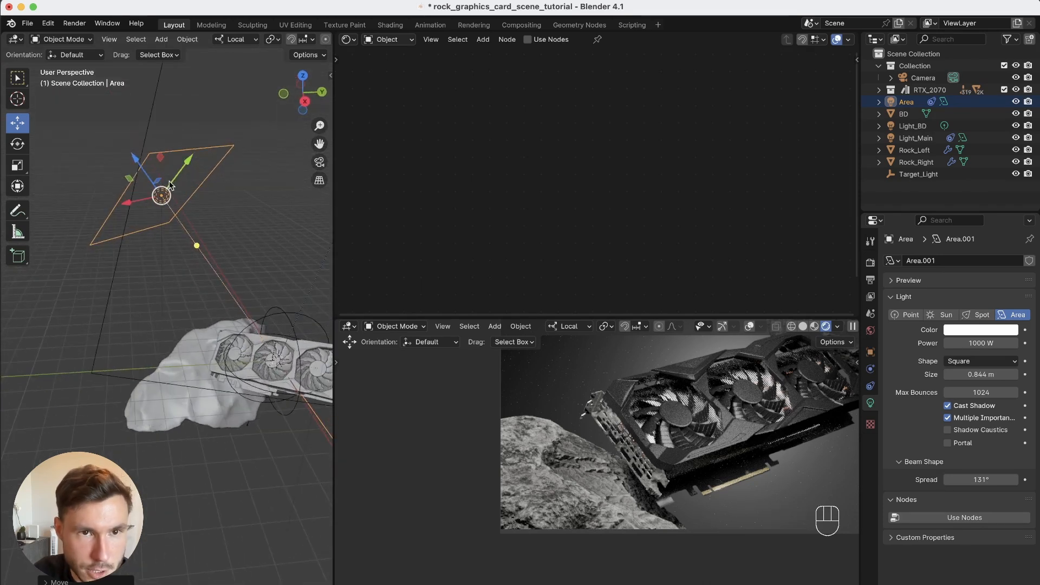
pyautogui.click(237, 39)
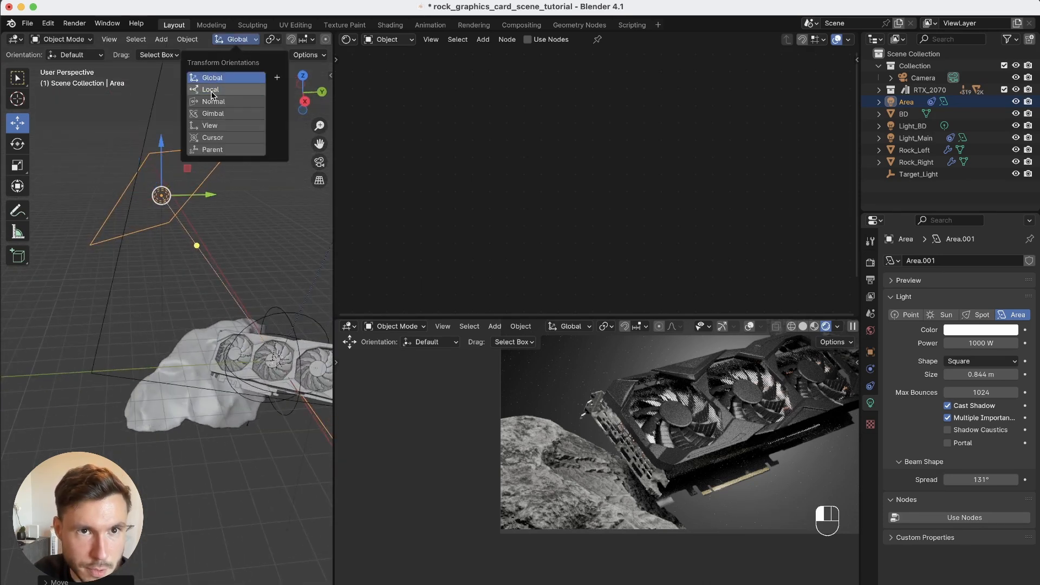
pyautogui.moveTo(142, 163); pyautogui.dragTo(212, 249)
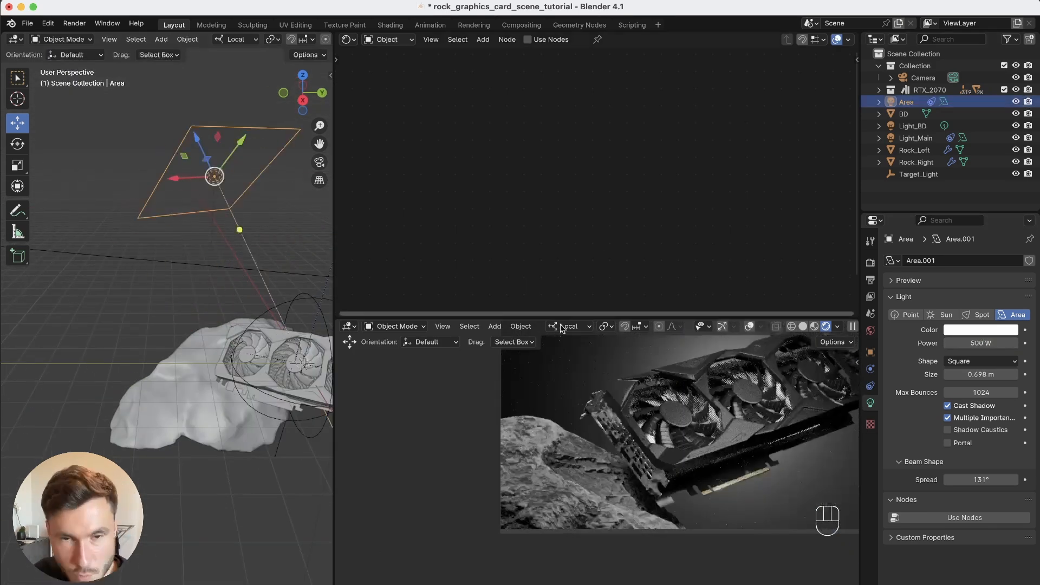
# - Compare the card bracket's rendered lighting up close with the Area light hidden and shown
pyautogui.moveTo(181, 225); pyautogui.dragTo(226, 275, button='middle')
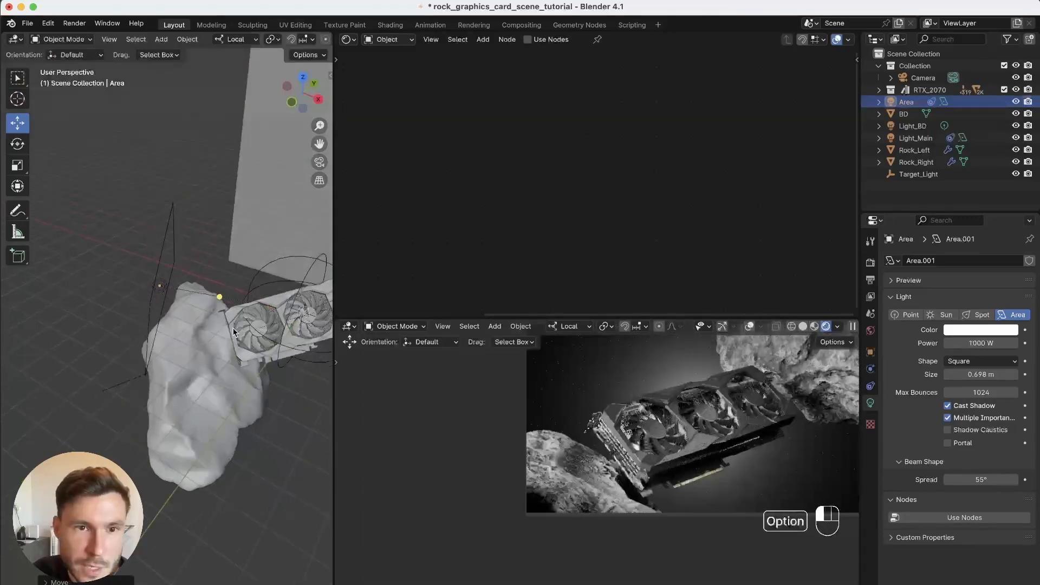
pyautogui.keyDown('alt'); pyautogui.moveTo(226, 271); pyautogui.dragTo(206, 282); pyautogui.keyUp('alt')
pyautogui.keyDown('alt'); pyautogui.moveTo(665, 402); pyautogui.dragTo(547, 374, button='right'); pyautogui.keyUp('alt')
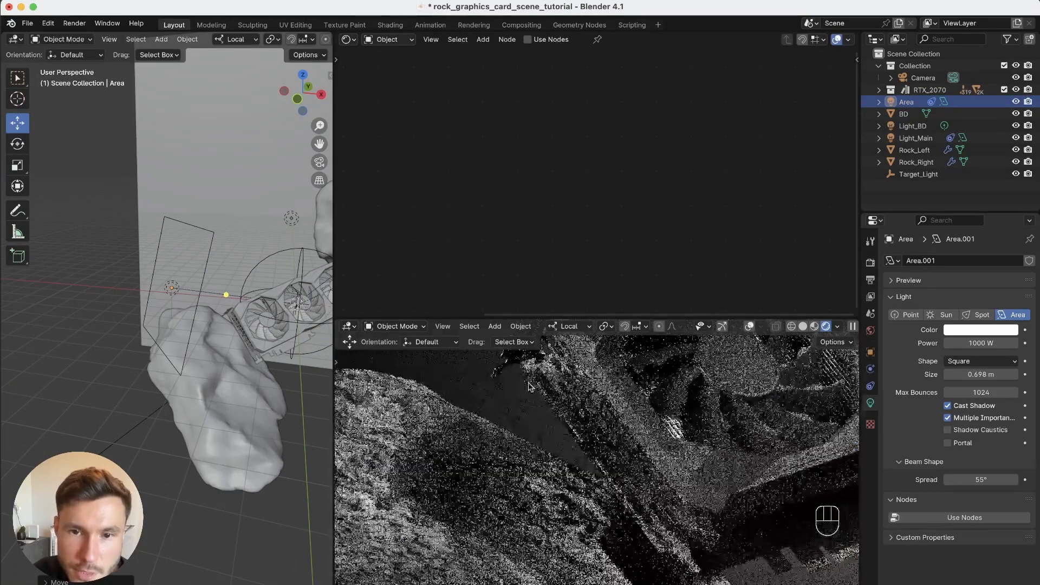
pyautogui.keyDown('alt'); pyautogui.moveTo(542, 368); pyautogui.dragTo(538, 378, button='middle'); pyautogui.keyUp('alt')
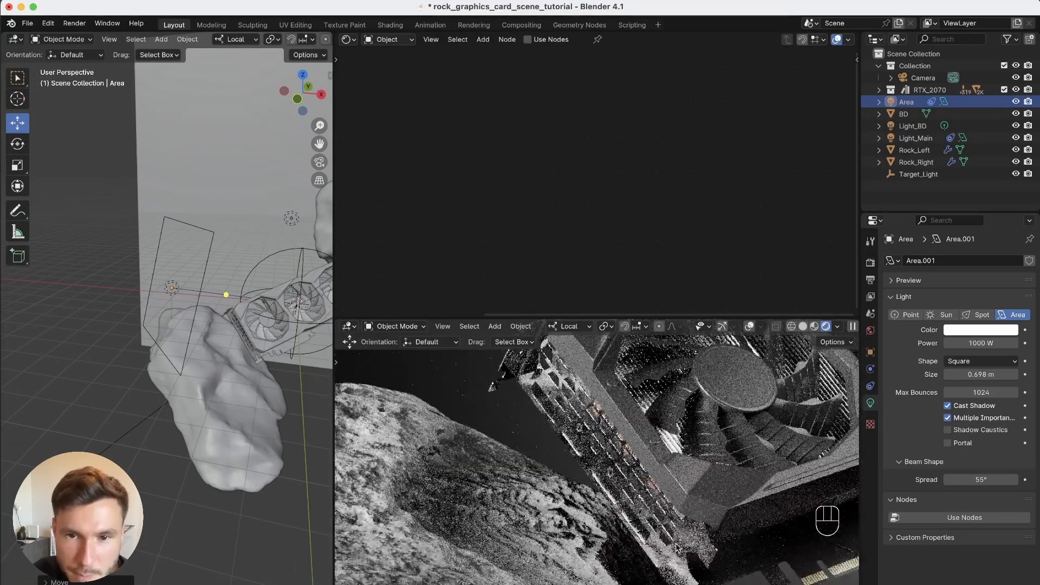
pyautogui.click(1017, 101)
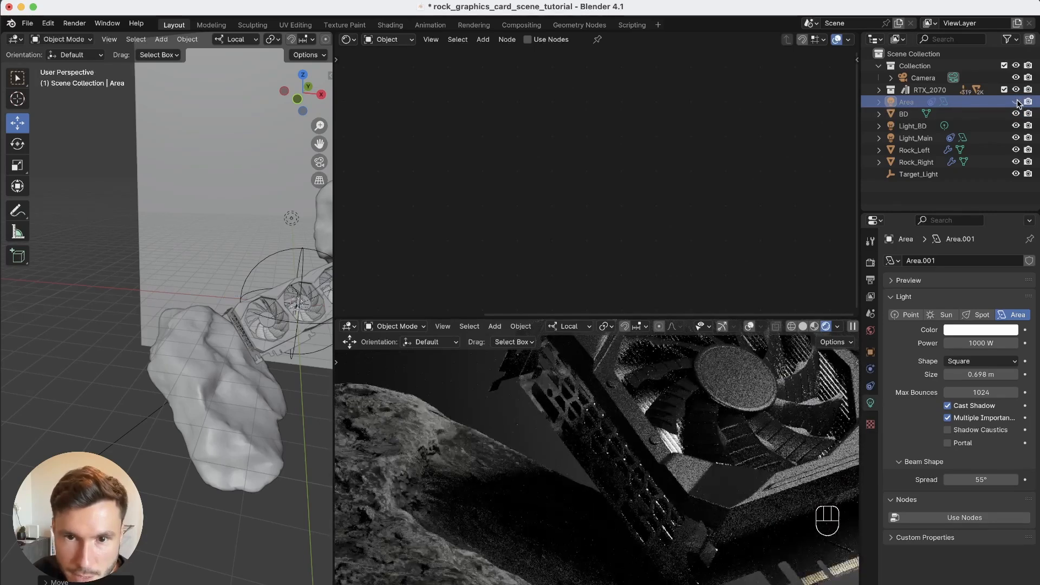
pyautogui.click(1017, 102)
pyautogui.click(1017, 102)
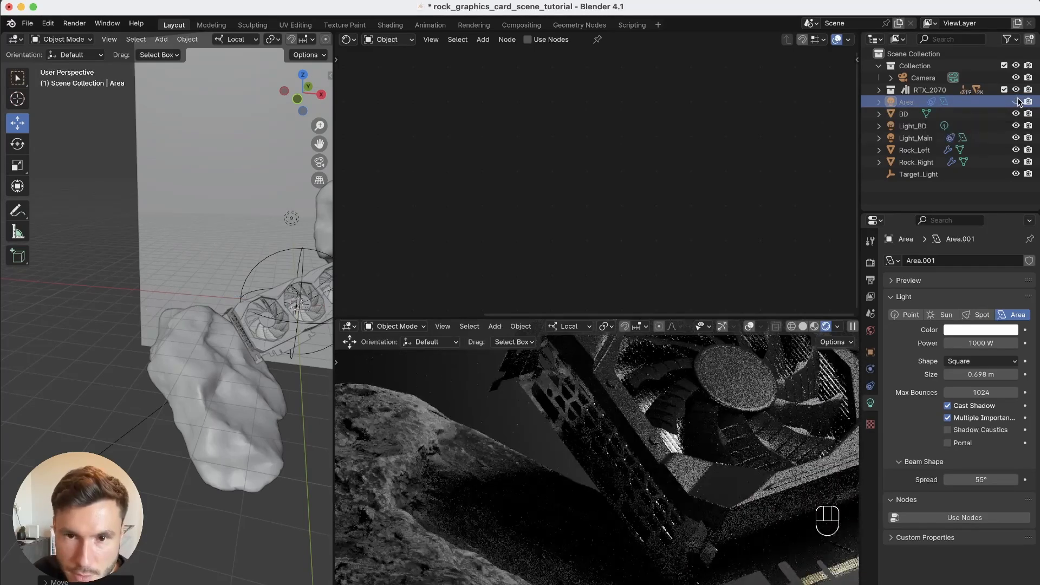
pyautogui.click(1016, 101)
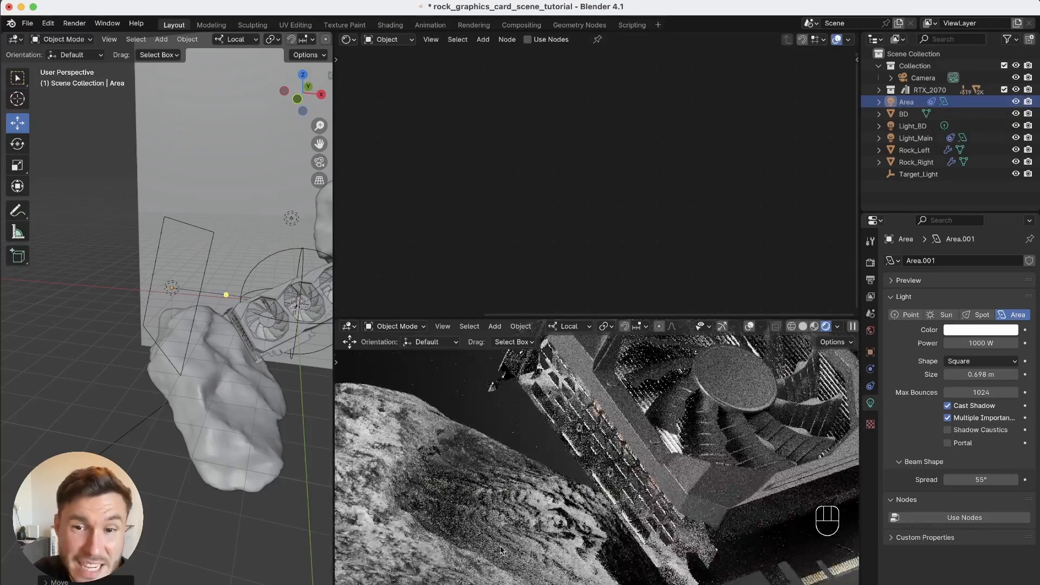
pyautogui.keyDown('alt'); pyautogui.moveTo(532, 495); pyautogui.dragTo(518, 531, button='right'); pyautogui.keyUp('alt')
pyautogui.keyDown('alt'); pyautogui.moveTo(517, 532); pyautogui.dragTo(504, 544, button='middle'); pyautogui.keyUp('alt')
# - Create a new light linking collection in the Area light's object shading settings
pyautogui.moveTo(150, 339)
pyautogui.keyDown('alt'); pyautogui.mouseDown()
pyautogui.moveTo(115, 351)
pyautogui.moveTo(134, 346)
pyautogui.mouseUp(); pyautogui.keyUp('alt')
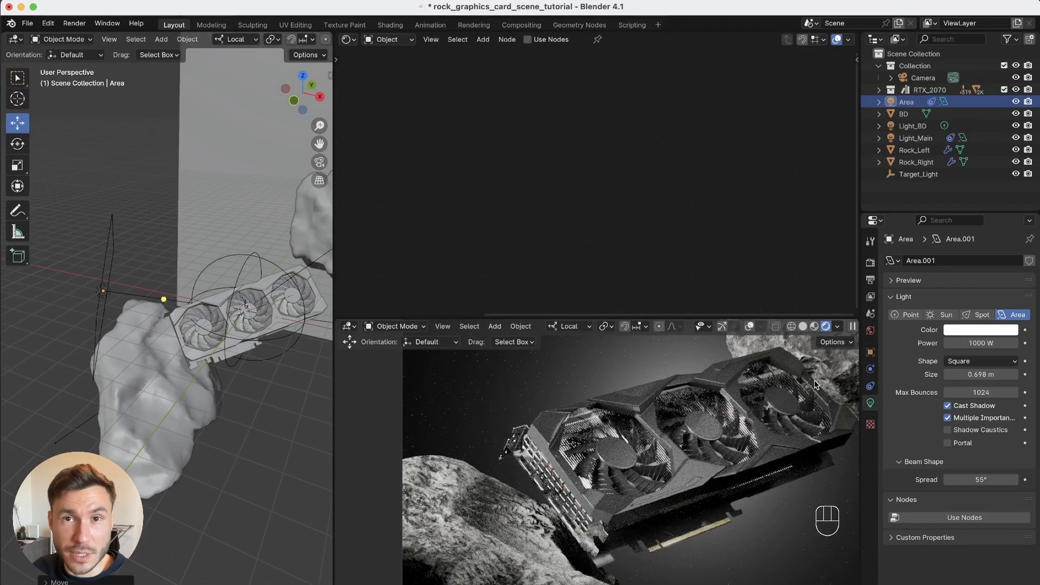
pyautogui.keyDown('alt'); pyautogui.moveTo(138, 318); pyautogui.dragTo(196, 272); pyautogui.keyUp('alt')
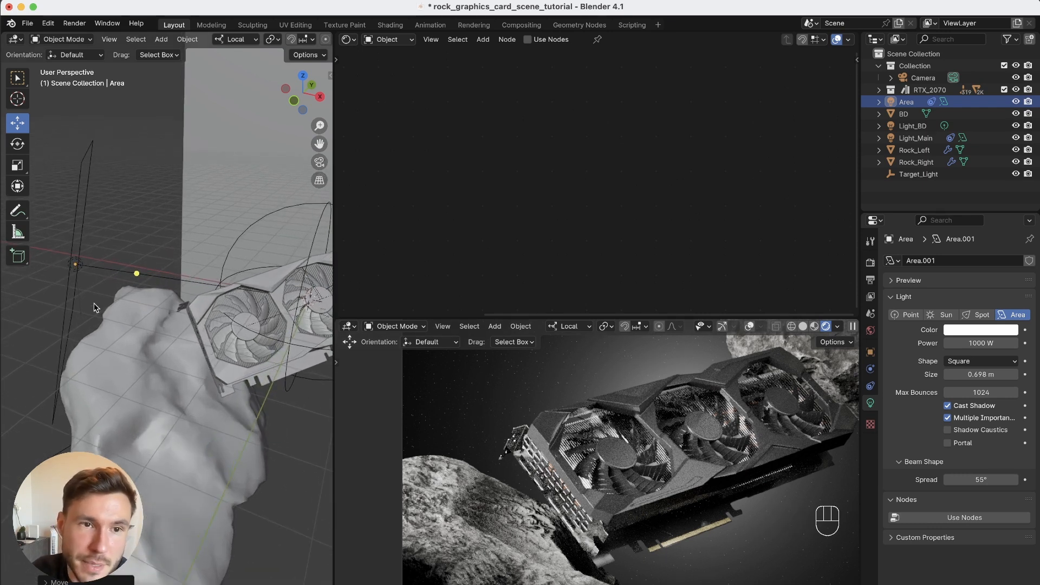
pyautogui.keyDown('alt'); pyautogui.moveTo(94, 304); pyautogui.dragTo(82, 304); pyautogui.keyUp('alt')
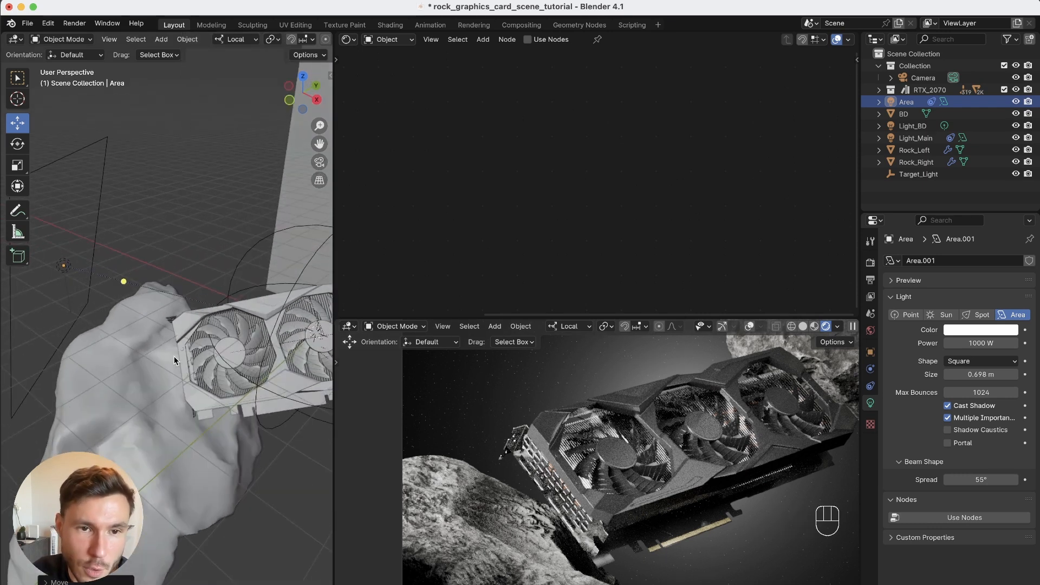
pyautogui.click(908, 103)
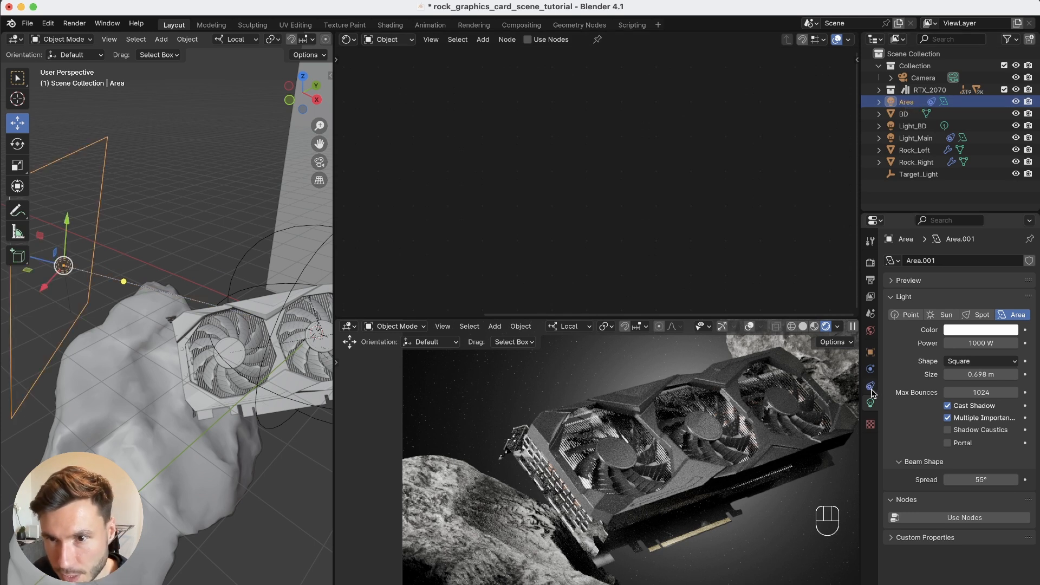
pyautogui.click(871, 353)
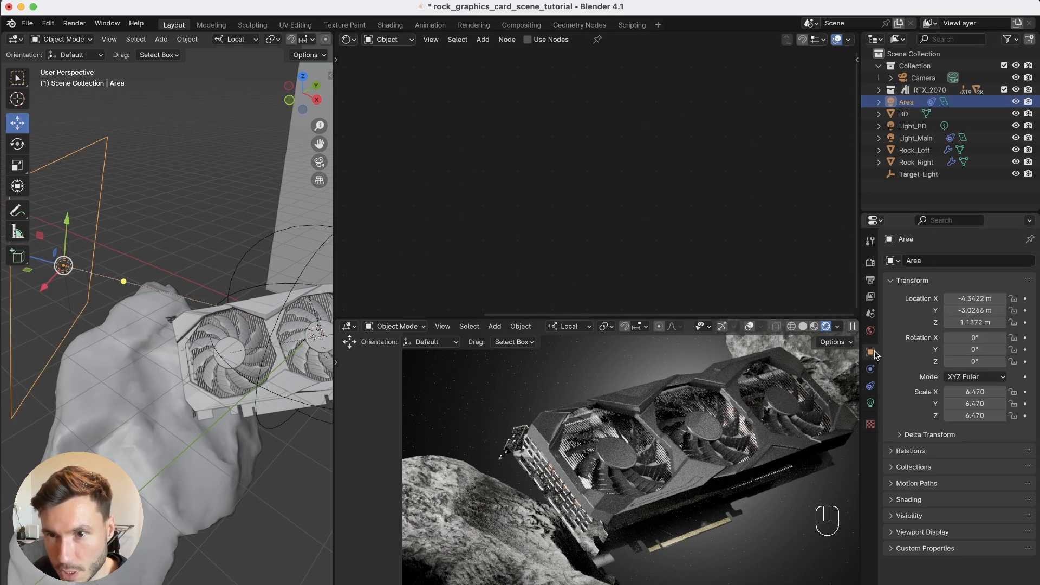
pyautogui.click(894, 500)
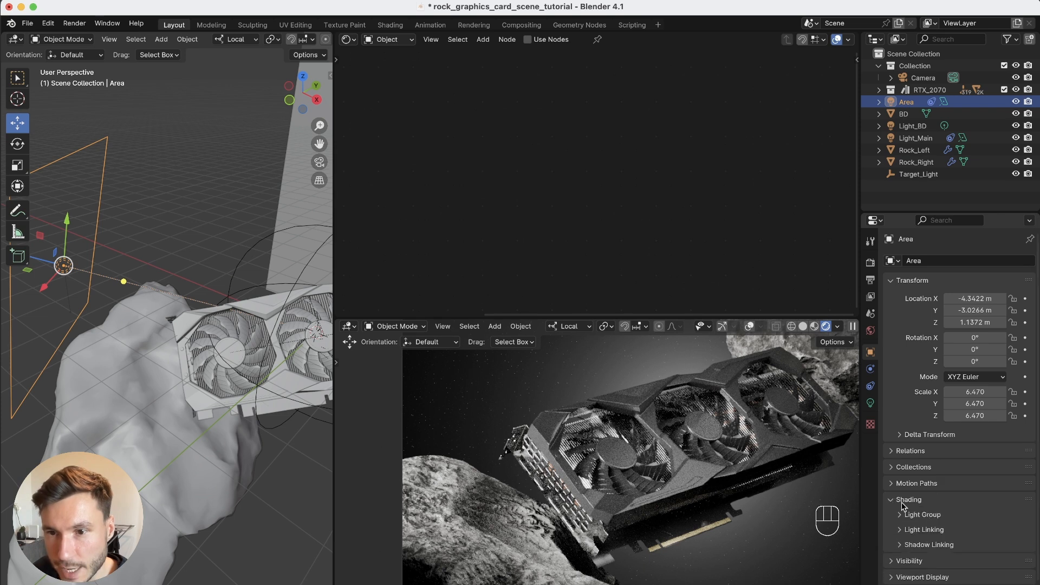
pyautogui.click(903, 531)
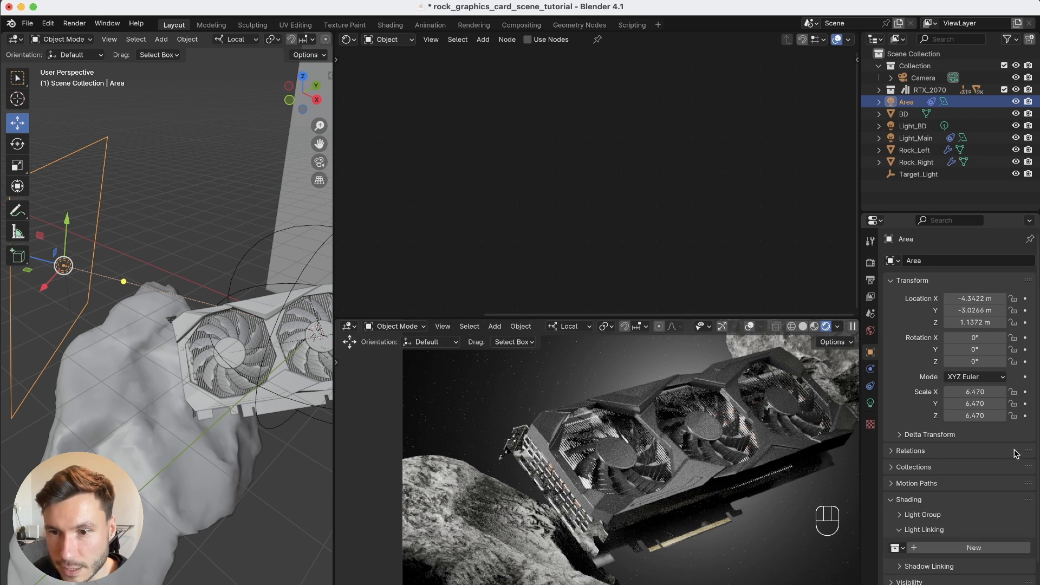
pyautogui.scroll(-2, 1009, 477)
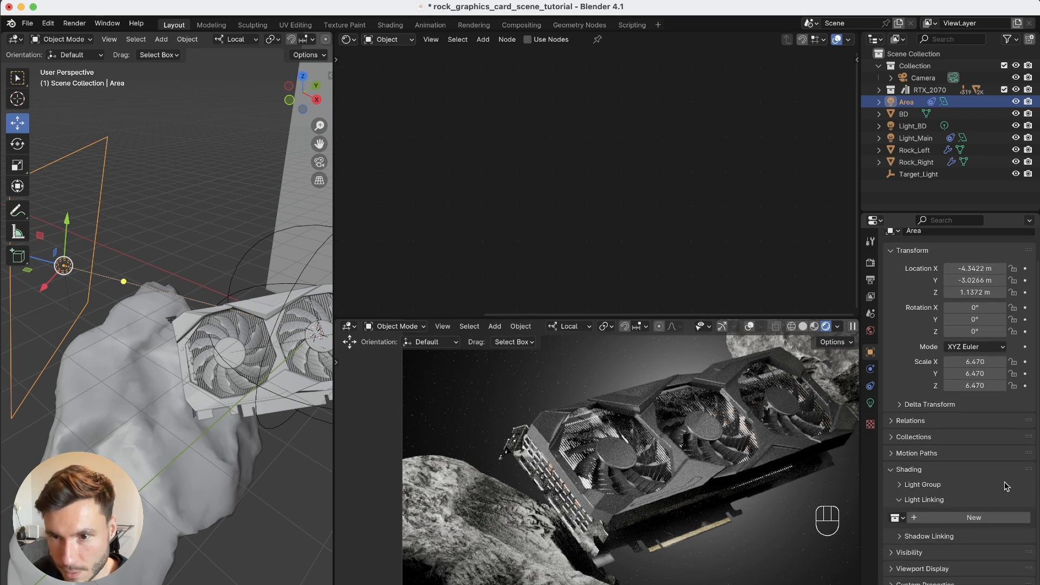
pyautogui.click(973, 519)
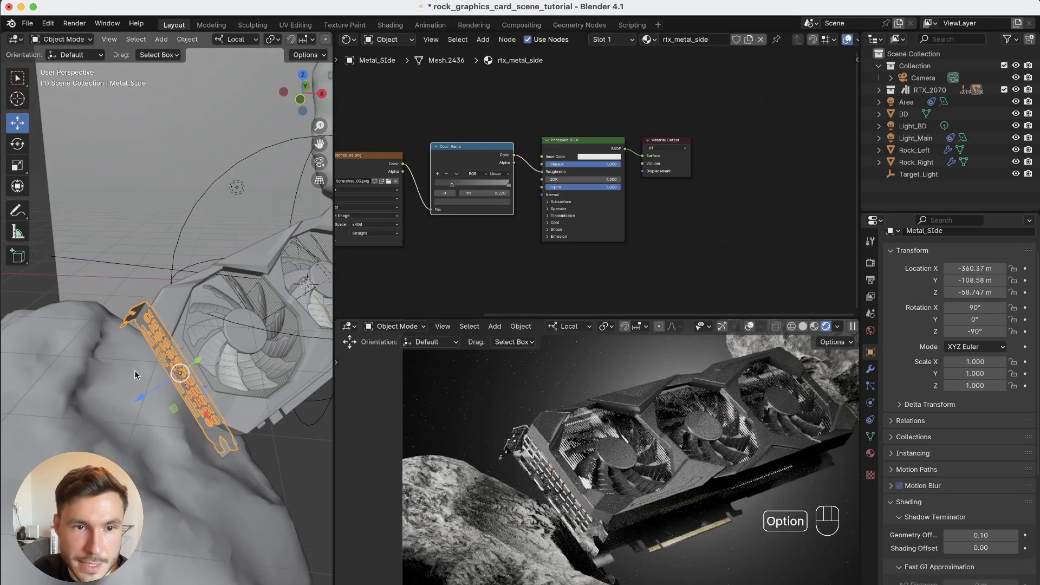
# - Locate the Metal_SIde bracket in the object hierarchy and add it to the Area light's light linking collection
pyautogui.keyDown('alt'); pyautogui.moveTo(135, 370); pyautogui.dragTo(204, 297); pyautogui.keyUp('alt')
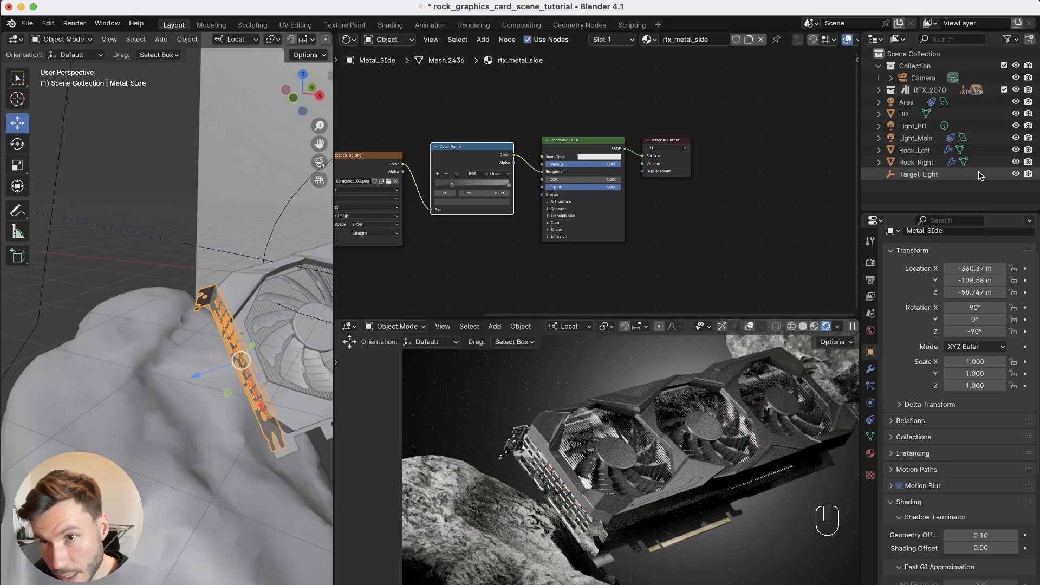
pyautogui.press('.')
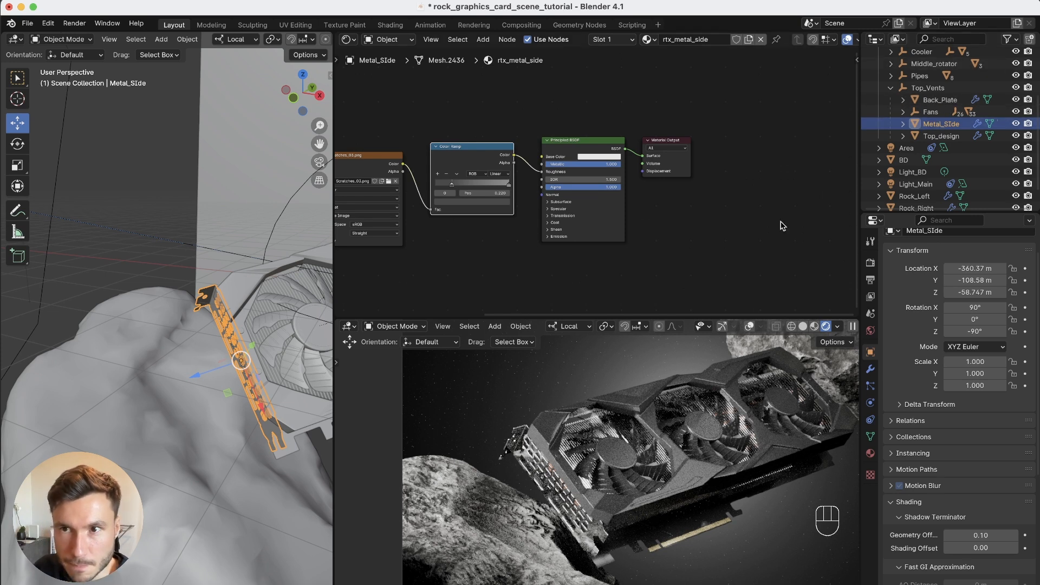
pyautogui.keyDown('alt'); pyautogui.moveTo(371, 274); pyautogui.dragTo(244, 310, button='right'); pyautogui.keyUp('alt')
pyautogui.keyDown('alt'); pyautogui.moveTo(109, 265); pyautogui.dragTo(192, 254, button='middle'); pyautogui.keyUp('alt')
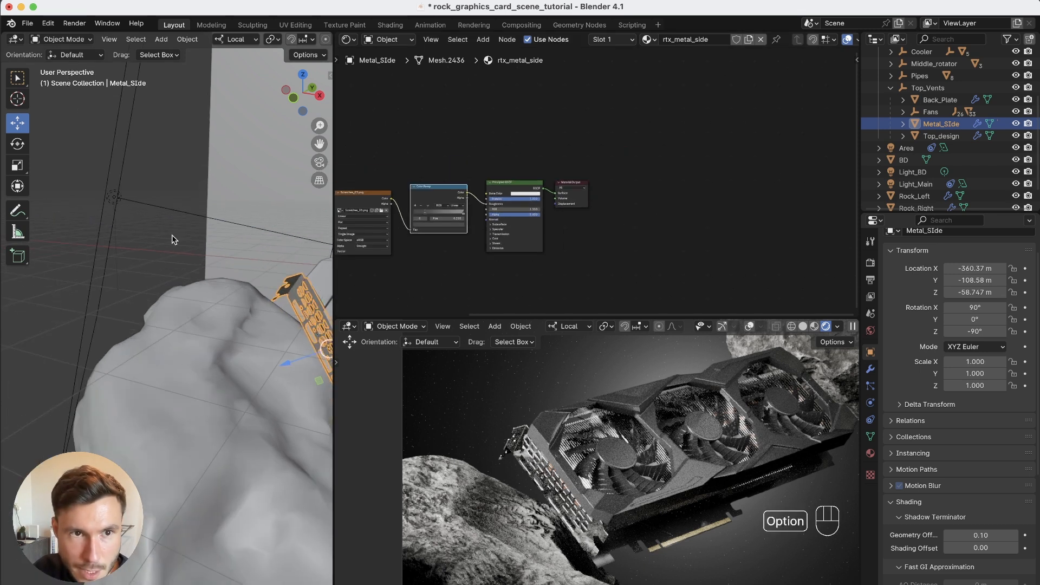
pyautogui.click(112, 200)
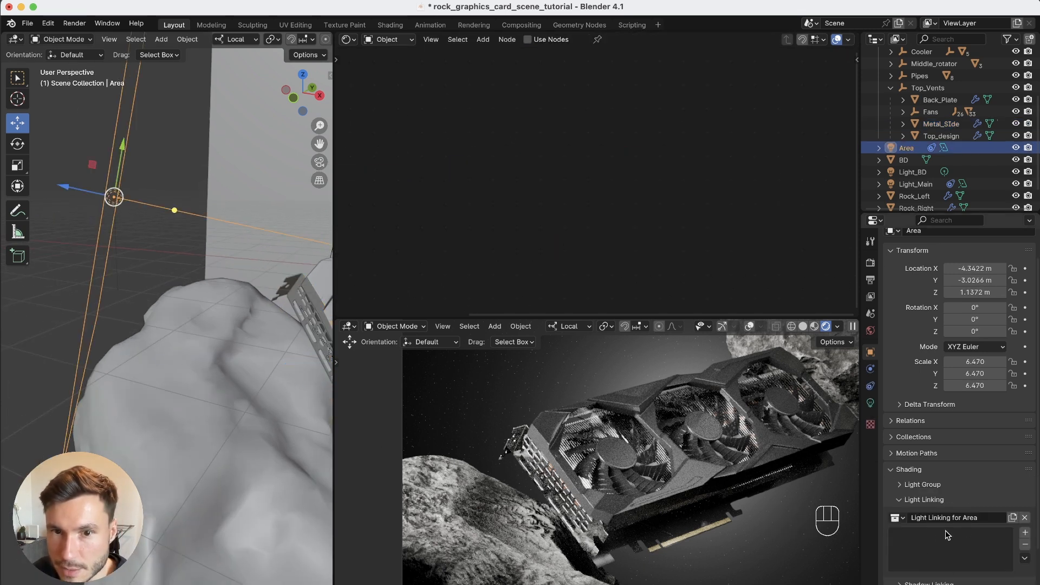
pyautogui.moveTo(952, 126); pyautogui.dragTo(937, 559)
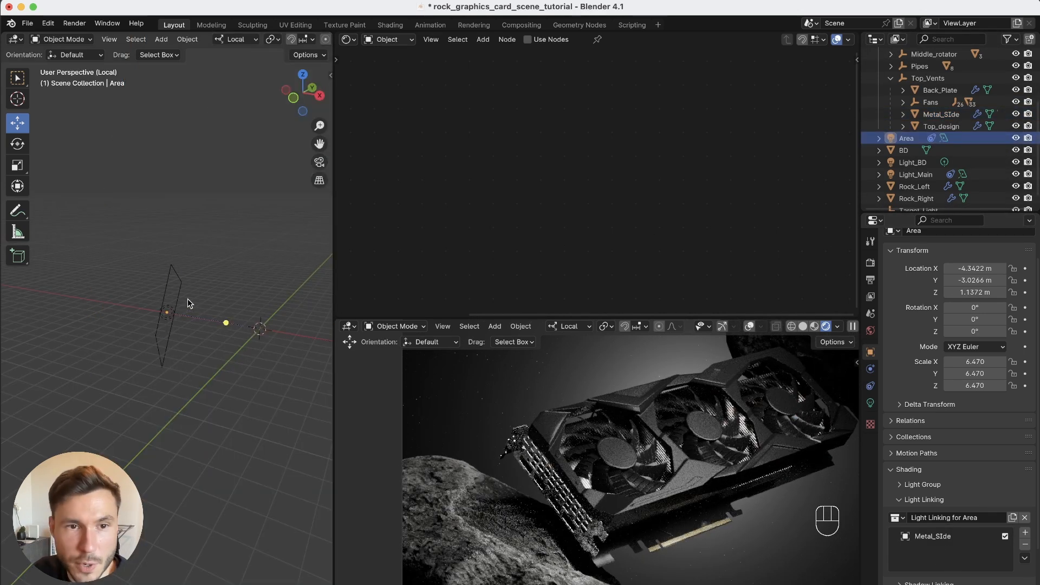
# - Toggle the Area light's visibility to check how the linked light affects only the metal bracket
pyautogui.keyDown('alt'); pyautogui.moveTo(187, 298); pyautogui.dragTo(120, 342); pyautogui.keyUp('alt')
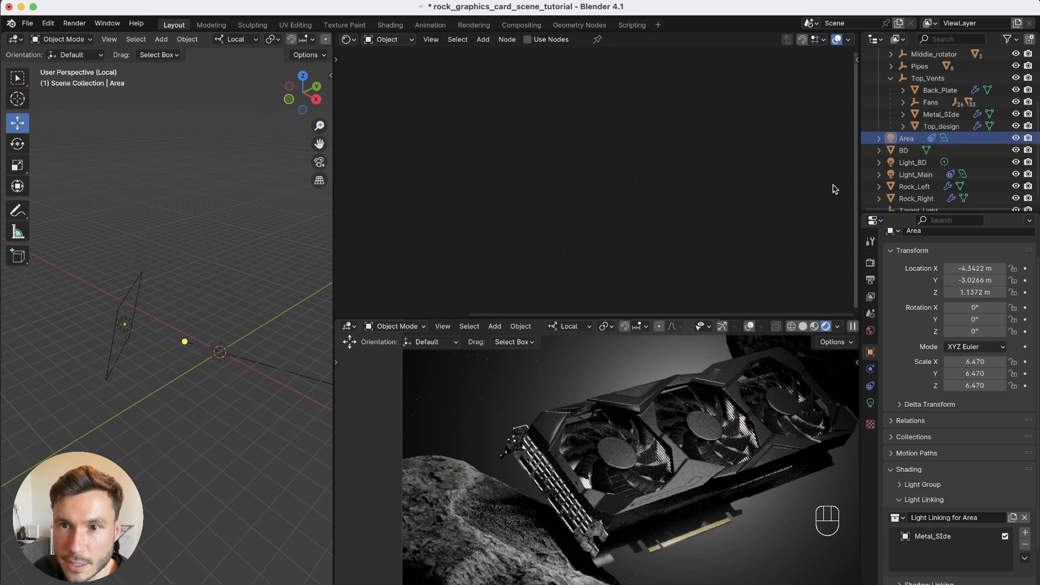
pyautogui.click(1017, 137)
pyautogui.click(1017, 137)
pyautogui.click(1016, 138)
pyautogui.click(1017, 138)
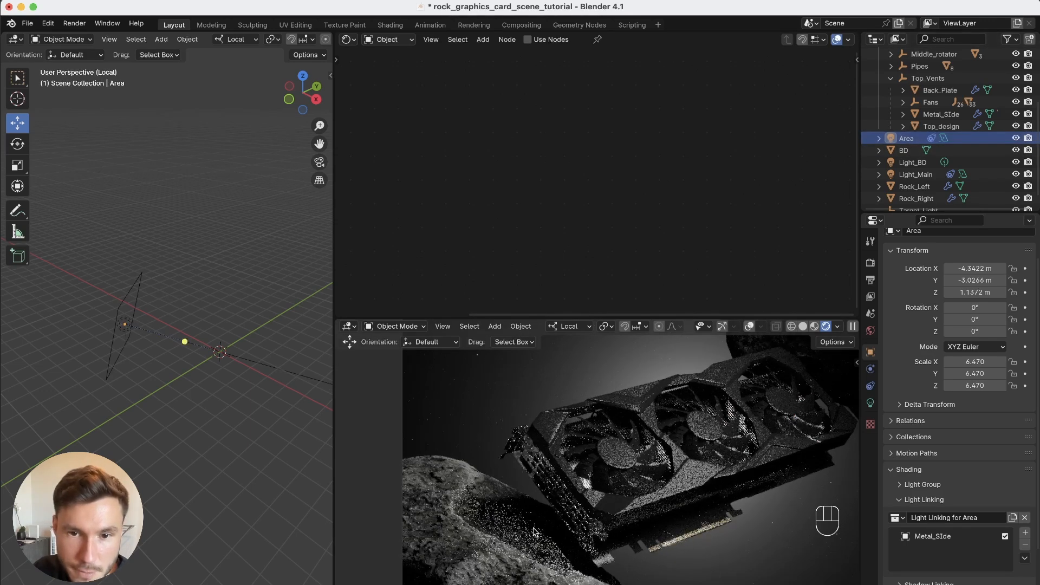
# - Enlarge the rendered viewport area and set a render region around the card's metal bracket
pyautogui.keyDown('alt'); pyautogui.moveTo(593, 454); pyautogui.dragTo(540, 503, button='right'); pyautogui.keyUp('alt')
pyautogui.keyDown('alt'); pyautogui.moveTo(539, 504); pyautogui.dragTo(536, 478, button='middle'); pyautogui.keyUp('alt')
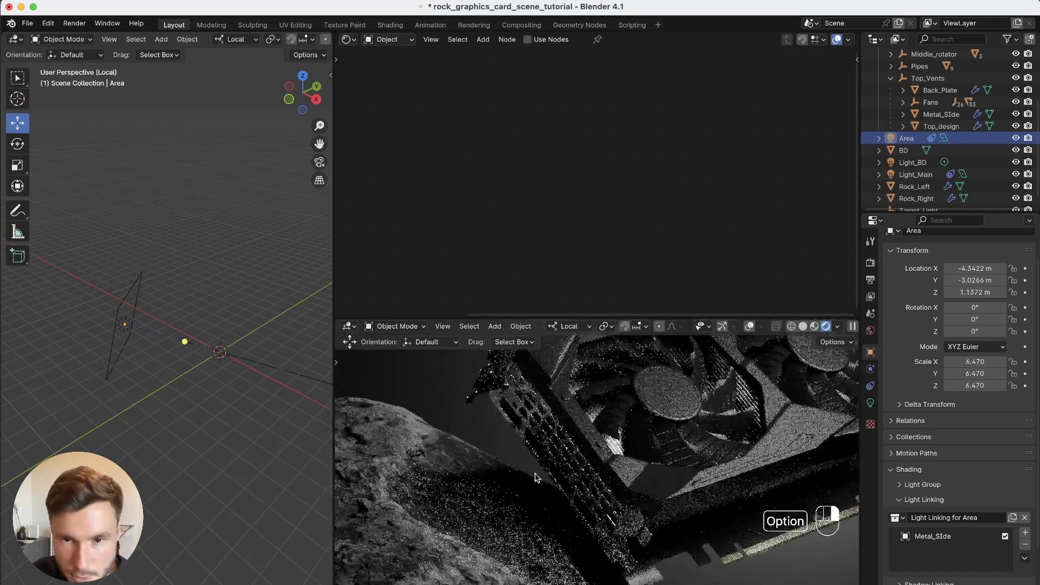
pyautogui.keyDown('alt'); pyautogui.moveTo(535, 478); pyautogui.dragTo(588, 433, button='right'); pyautogui.keyUp('alt')
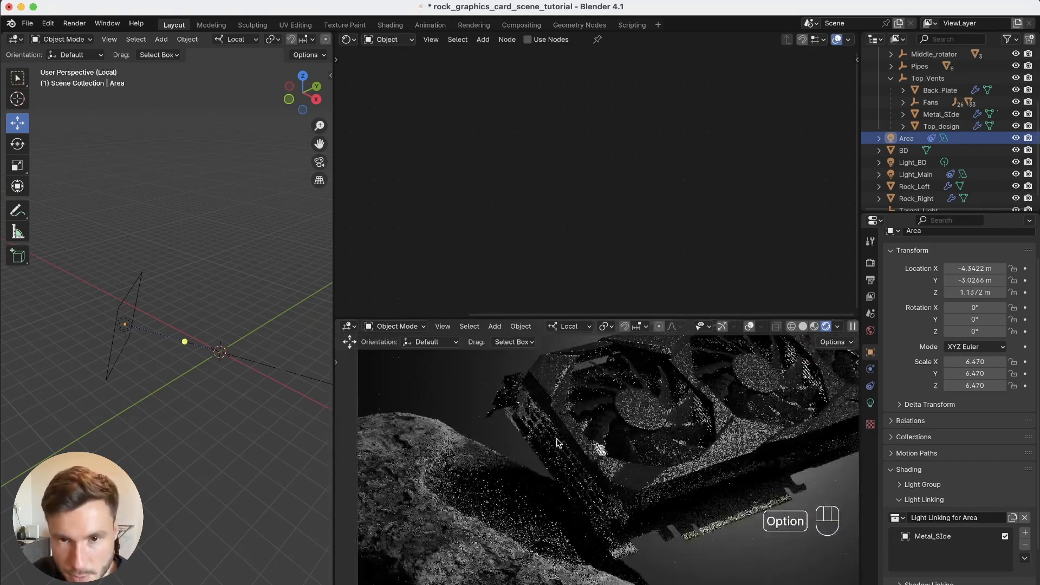
pyautogui.moveTo(640, 319); pyautogui.dragTo(641, 288)
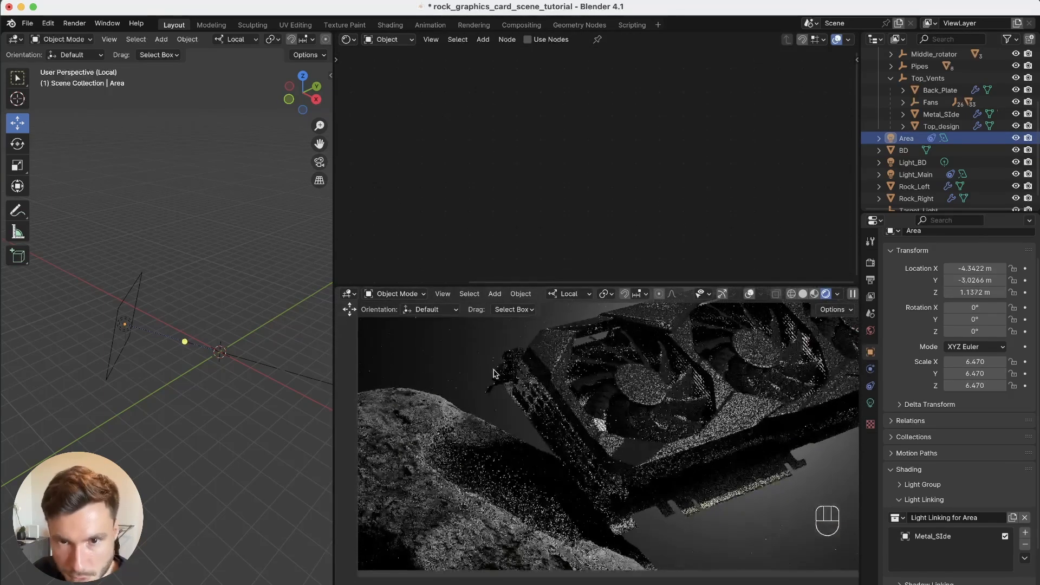
pyautogui.press('super+b')
pyautogui.moveTo(475, 336); pyautogui.dragTo(675, 547)
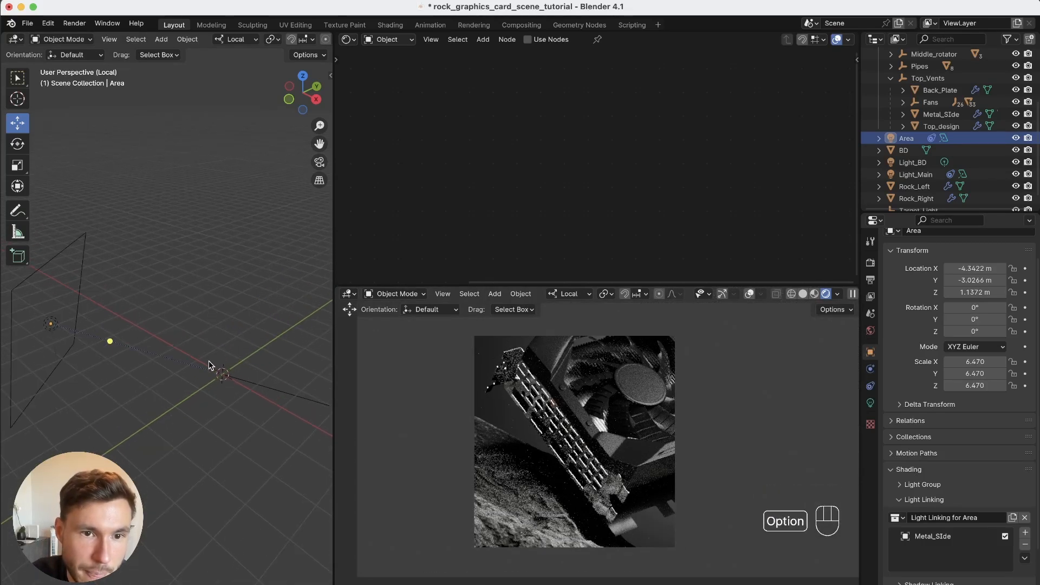
# - Exit local view, select the Area light beyond the left rock and reposition it in its local orientation
pyautogui.press('/')
pyautogui.click(86, 301)
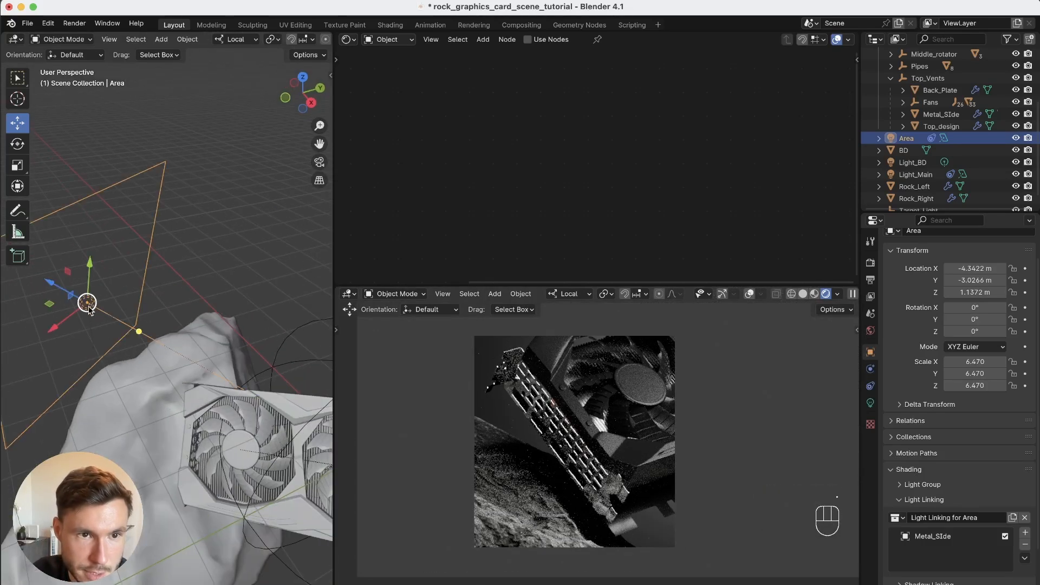
pyautogui.moveTo(72, 296); pyautogui.dragTo(120, 248)
pyautogui.keyDown('alt'); pyautogui.moveTo(188, 317); pyautogui.dragTo(237, 365, button='right'); pyautogui.keyUp('alt')
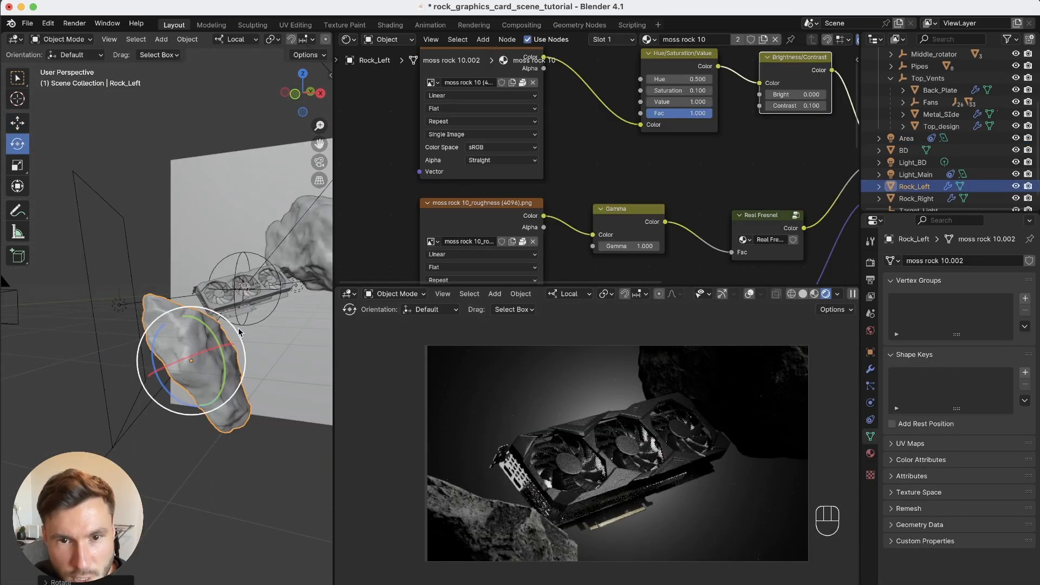
pyautogui.keyDown('alt'); pyautogui.moveTo(221, 287); pyautogui.dragTo(224, 353, button='right'); pyautogui.keyUp('alt')
pyautogui.keyDown('alt'); pyautogui.moveTo(215, 332); pyautogui.dragTo(506, 552); pyautogui.keyUp('alt')
pyautogui.keyDown('alt'); pyautogui.moveTo(202, 328); pyautogui.dragTo(94, 345); pyautogui.keyUp('alt')
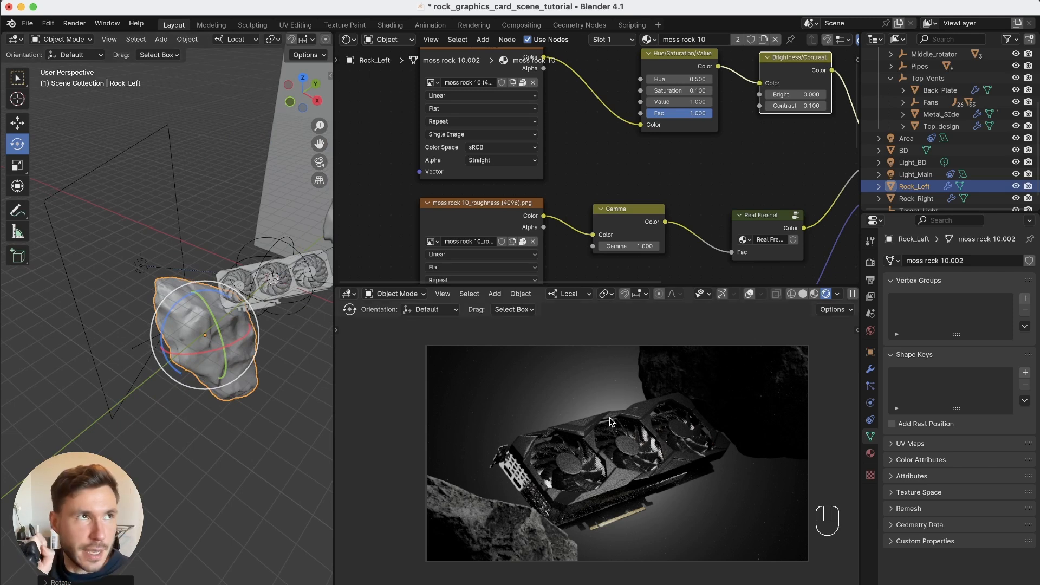
pyautogui.keyDown('alt'); pyautogui.moveTo(277, 352); pyautogui.dragTo(211, 277); pyautogui.keyUp('alt')
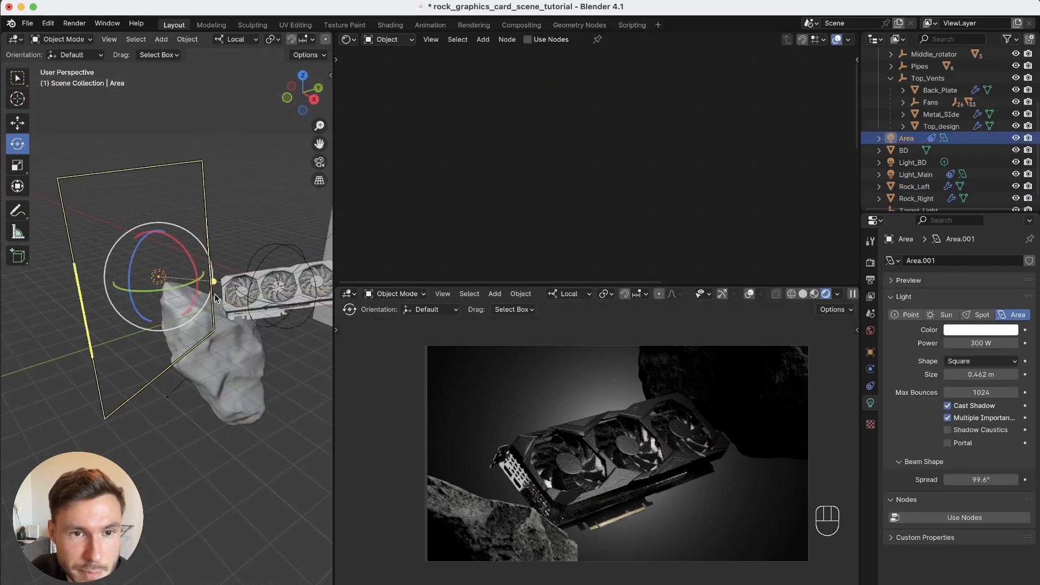
# - Try repositioning the left rock along its local axes, and undo the moves
pyautogui.keyDown('alt'); pyautogui.moveTo(210, 276); pyautogui.dragTo(217, 330); pyautogui.keyUp('alt')
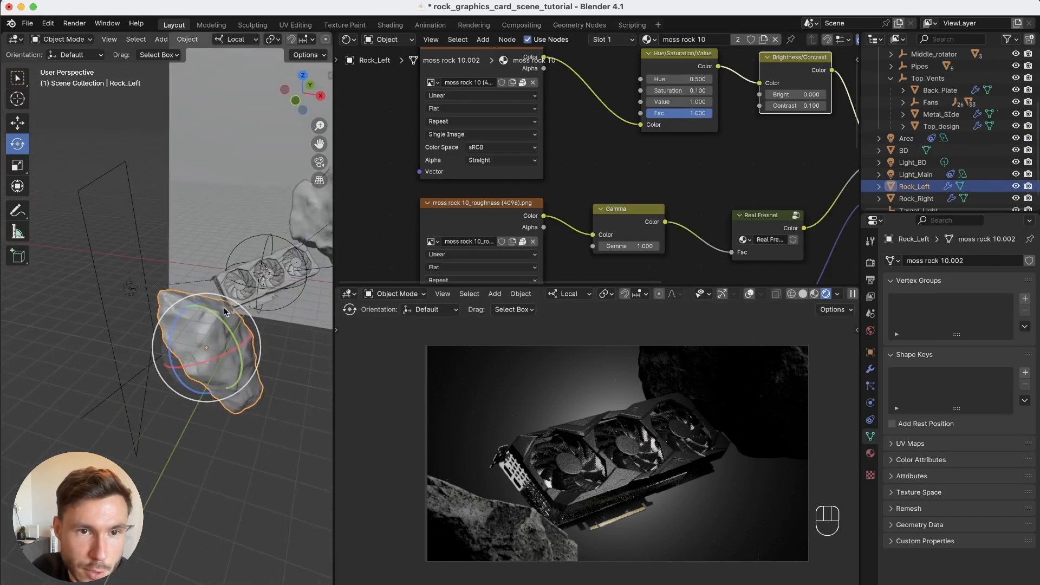
pyautogui.press('g')
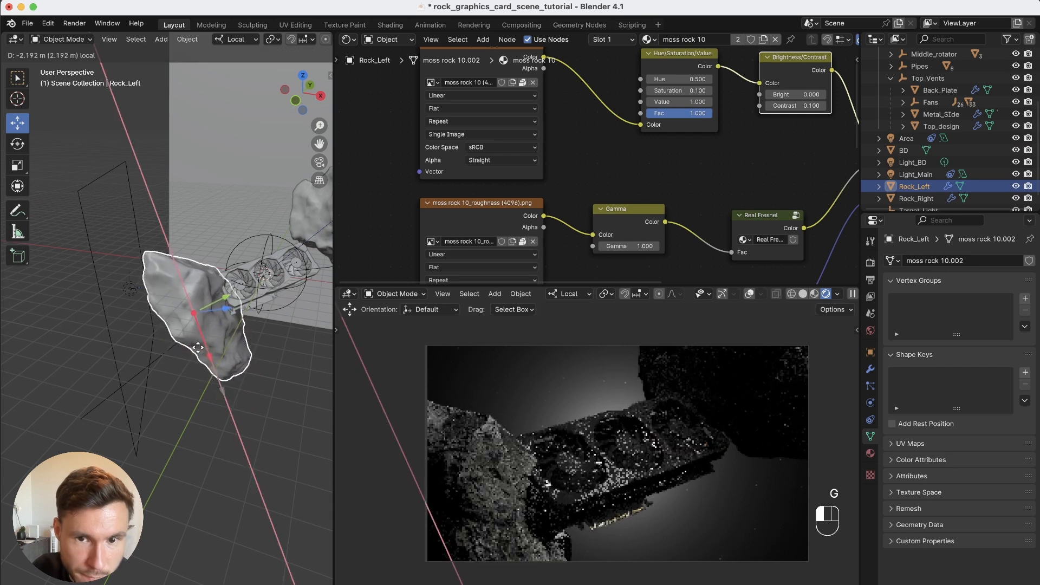
pyautogui.press('y')
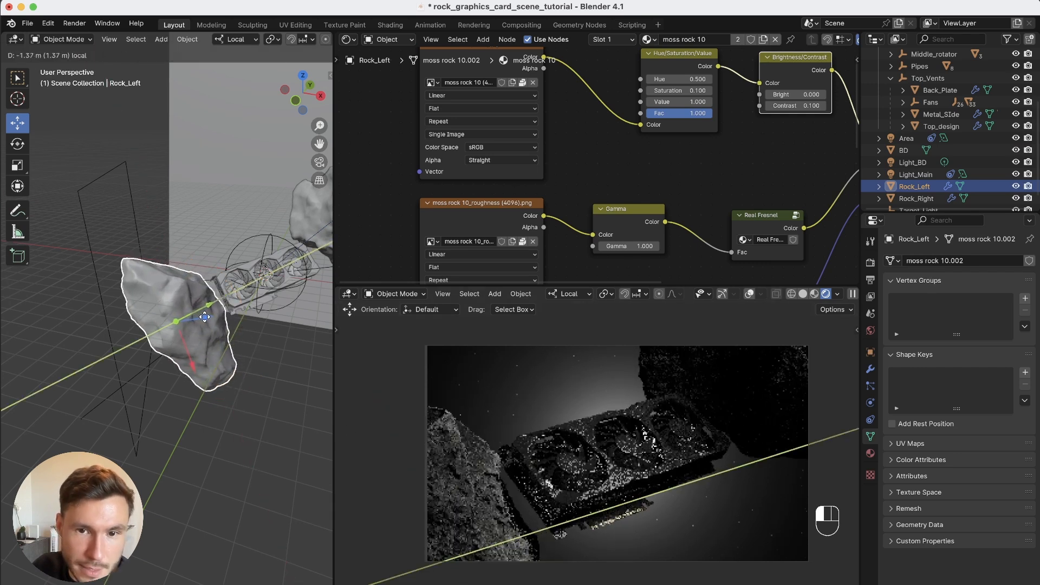
pyautogui.click(201, 316)
pyautogui.keyDown('alt'); pyautogui.moveTo(183, 302); pyautogui.dragTo(118, 297); pyautogui.keyUp('alt')
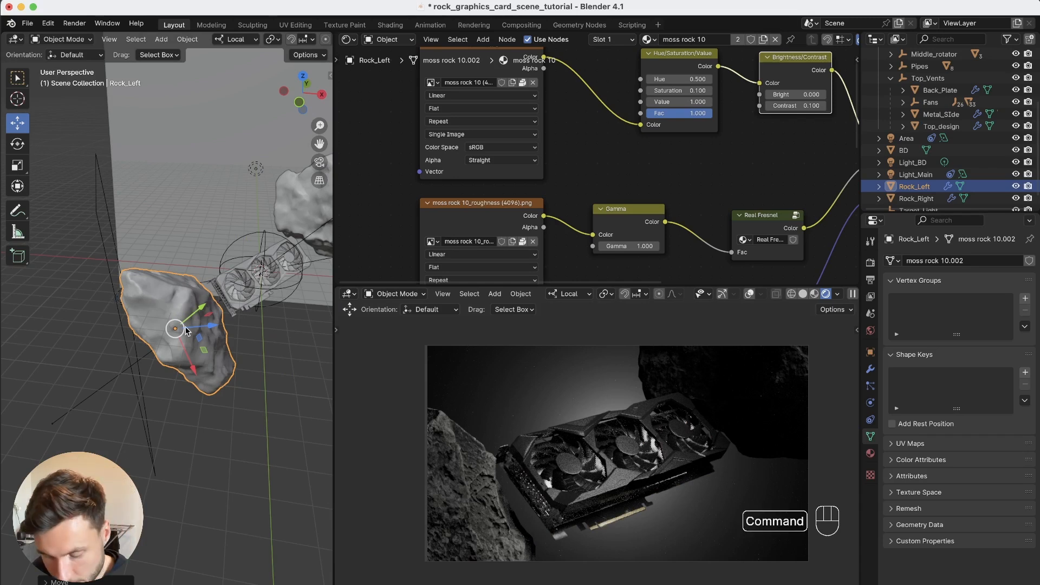
pyautogui.press('super+z')
pyautogui.press('super+z')
pyautogui.press('super+z')
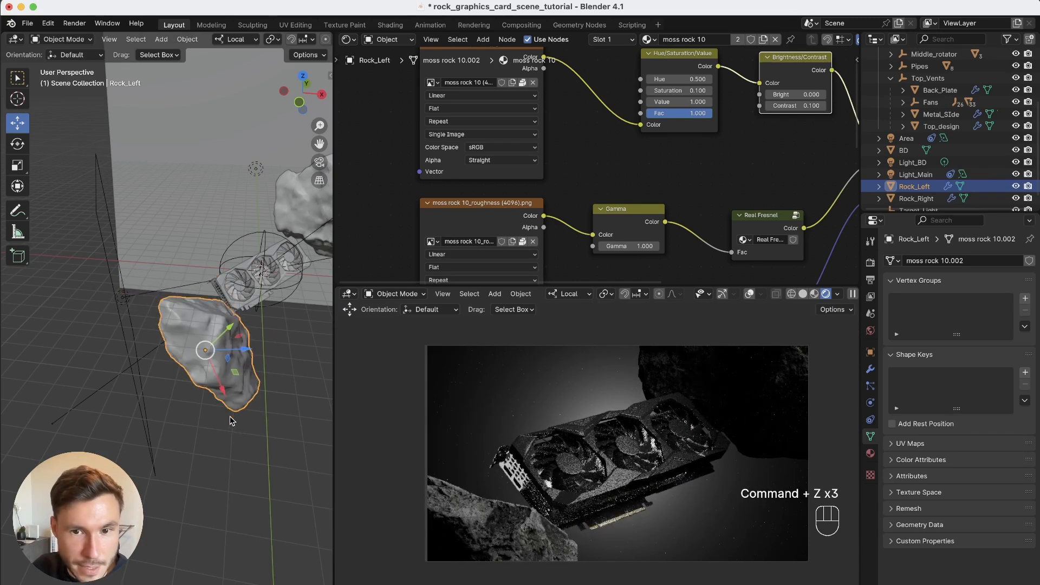
# - Select the Area light beyond the left rock and move it in its local XY plane toward the card's metal bracket
pyautogui.keyDown('alt'); pyautogui.moveTo(191, 329); pyautogui.dragTo(154, 295); pyautogui.keyUp('alt')
pyautogui.click(149, 290)
pyautogui.keyDown('alt'); pyautogui.moveTo(505, 499); pyautogui.dragTo(532, 462); pyautogui.keyUp('alt')
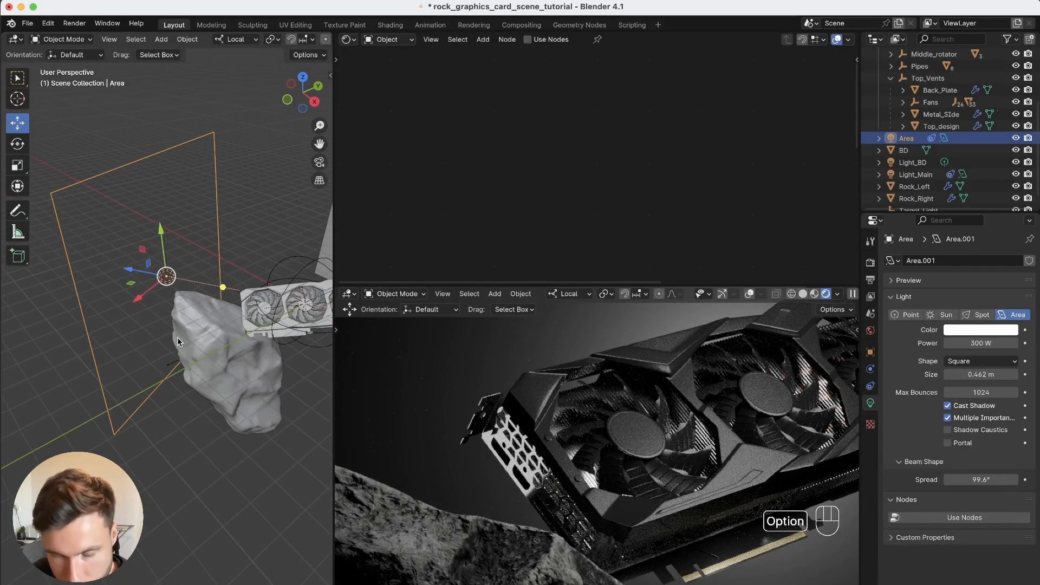
pyautogui.press('g')
pyautogui.hotkey('shift', 'z')
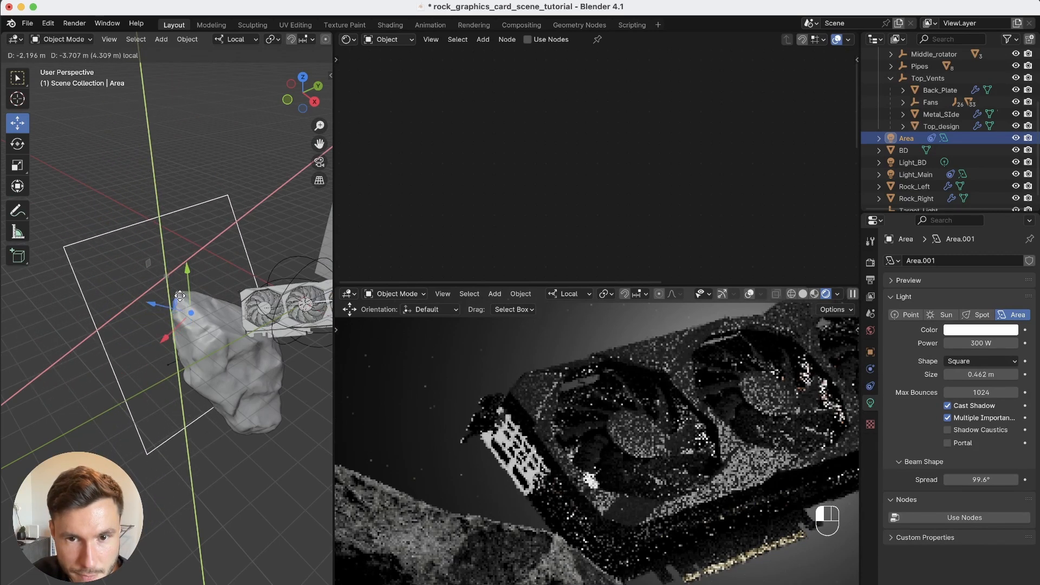
pyautogui.click(170, 307)
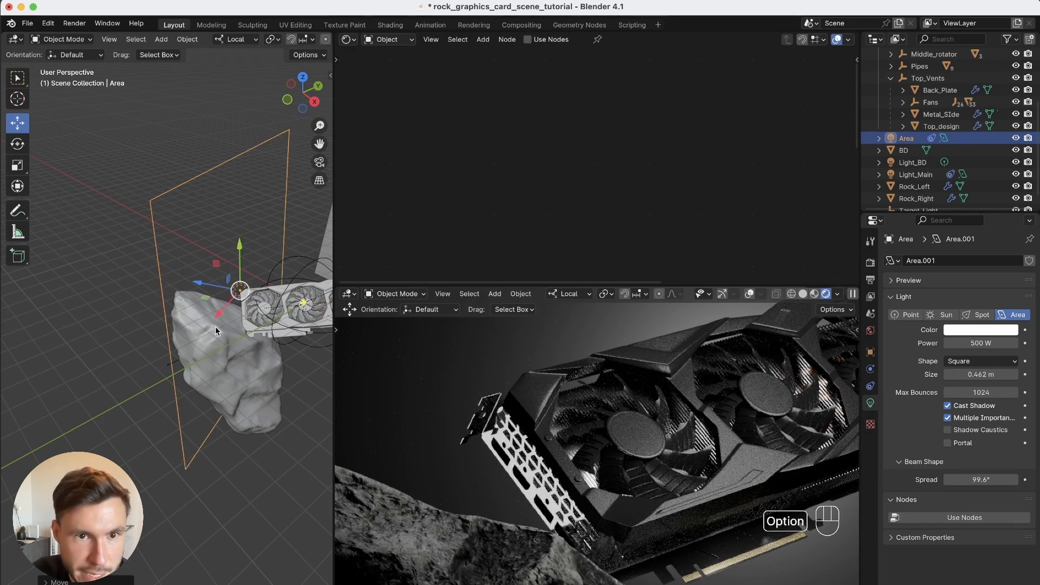
# - Scale the Area light down to a smaller panel beside the card's metal bracket
pyautogui.keyDown('alt'); pyautogui.moveTo(265, 308); pyautogui.dragTo(235, 310); pyautogui.keyUp('alt')
pyautogui.press('s')
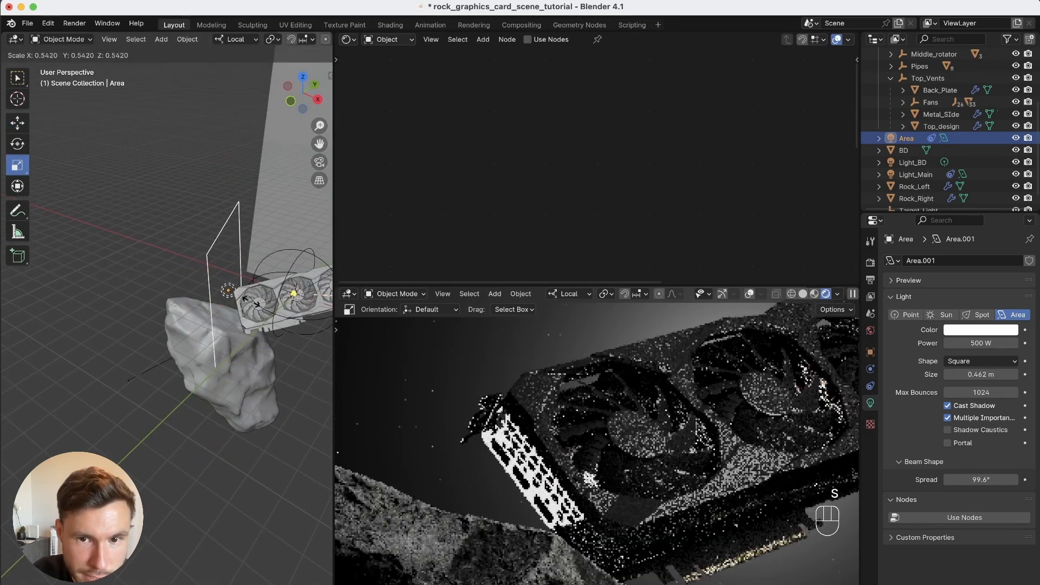
pyautogui.press('s')
pyautogui.click(243, 298)
pyautogui.moveTo(243, 298)
pyautogui.keyDown('alt'); pyautogui.mouseDown()
pyautogui.moveTo(242, 258)
pyautogui.moveTo(247, 310)
pyautogui.mouseUp(); pyautogui.keyUp('alt')
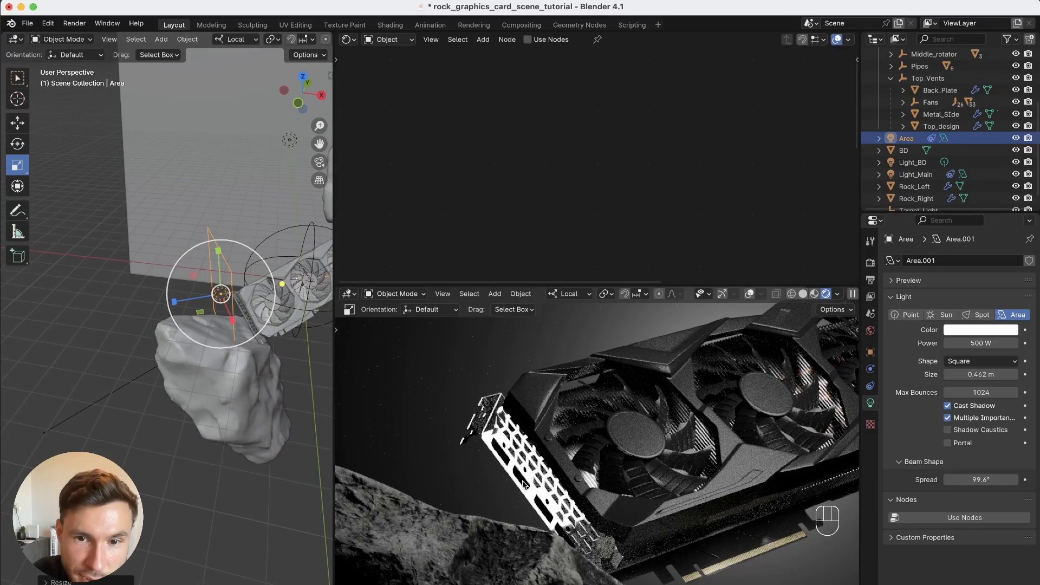
# - Try the Area light's power at 100 W and settle on 200 W
pyautogui.click(990, 341)
pyautogui.write('100')
pyautogui.press('Return')
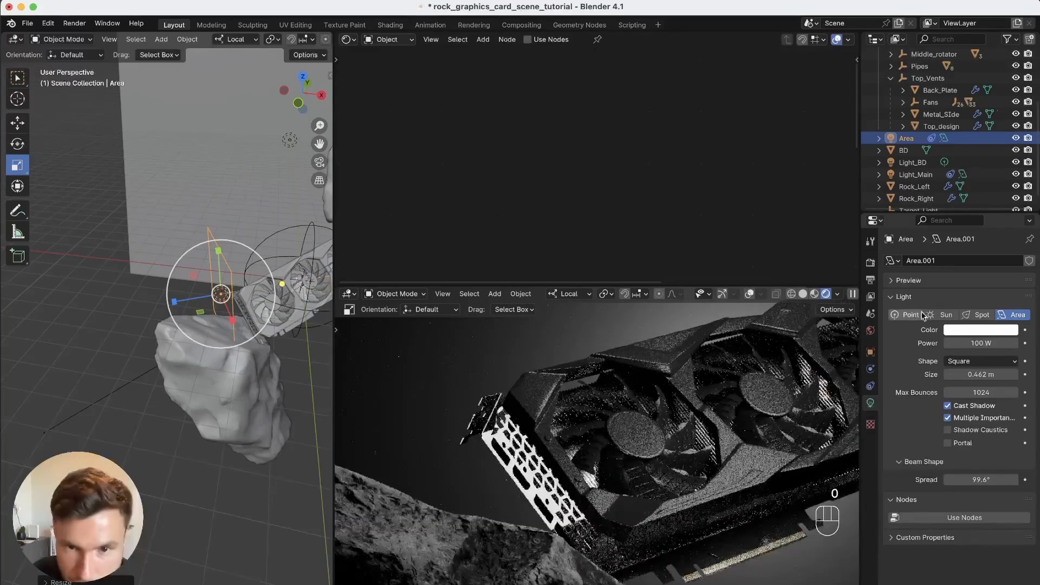
pyautogui.click(976, 343)
pyautogui.write('2')
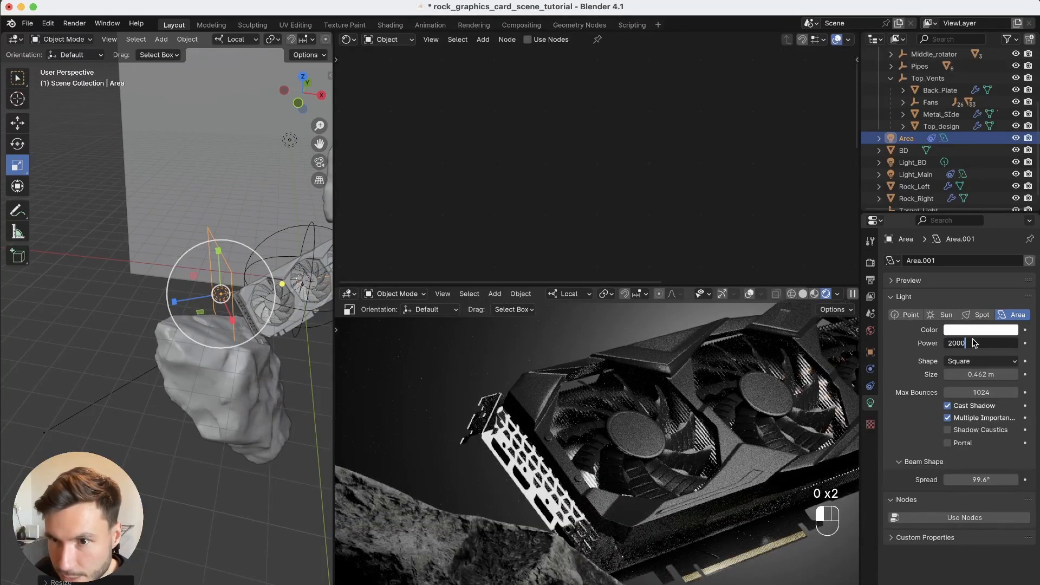
pyautogui.write('000')
pyautogui.press('BackSpace')
pyautogui.press('Return')
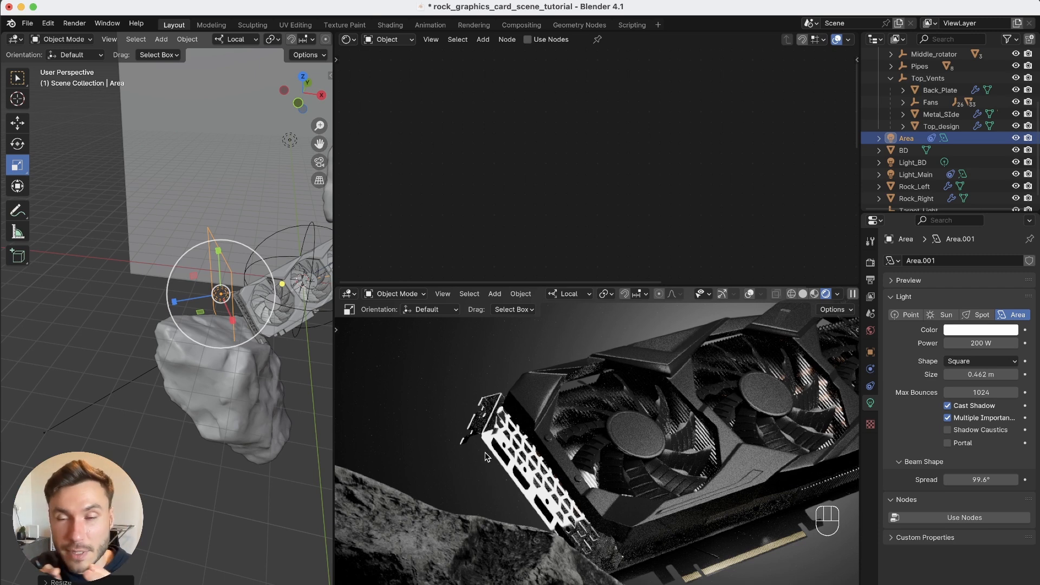
# - Enable nodes for the Area light and shift its Emission node to leave room for texture nodes before it
pyautogui.keyDown('alt'); pyautogui.moveTo(251, 342); pyautogui.dragTo(189, 366, button='middle'); pyautogui.keyUp('alt')
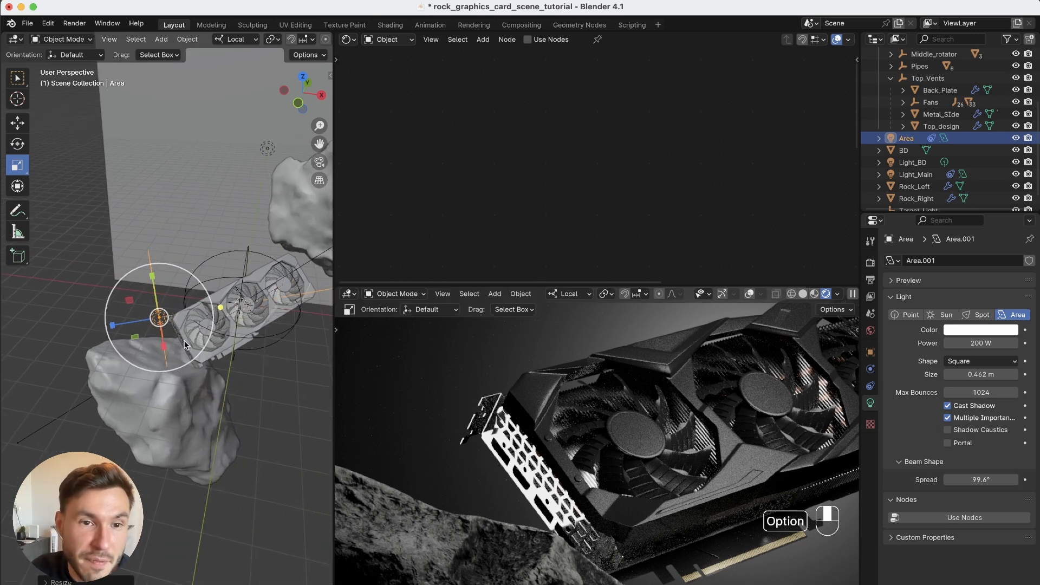
pyautogui.keyDown('alt'); pyautogui.moveTo(190, 366); pyautogui.dragTo(181, 347, button='right'); pyautogui.keyUp('alt')
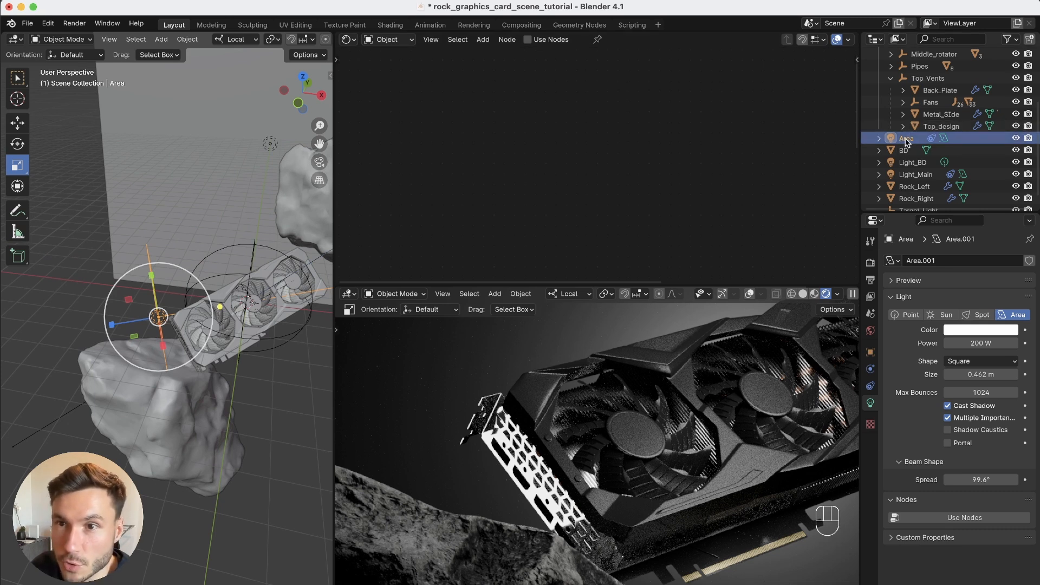
pyautogui.click(544, 41)
pyautogui.keyDown('alt'); pyautogui.moveTo(559, 122); pyautogui.dragTo(578, 140, button='middle'); pyautogui.keyUp('alt')
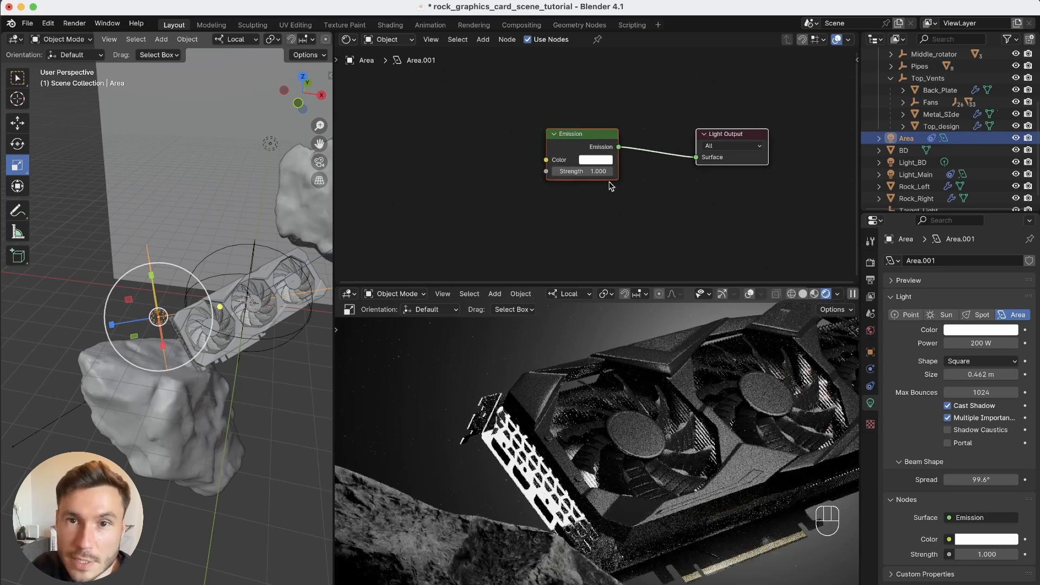
pyautogui.moveTo(577, 137); pyautogui.dragTo(633, 157)
pyautogui.click(636, 127)
pyautogui.keyDown('alt'); pyautogui.moveTo(630, 175); pyautogui.dragTo(639, 180, button='middle'); pyautogui.keyUp('alt')
pyautogui.click(513, 167)
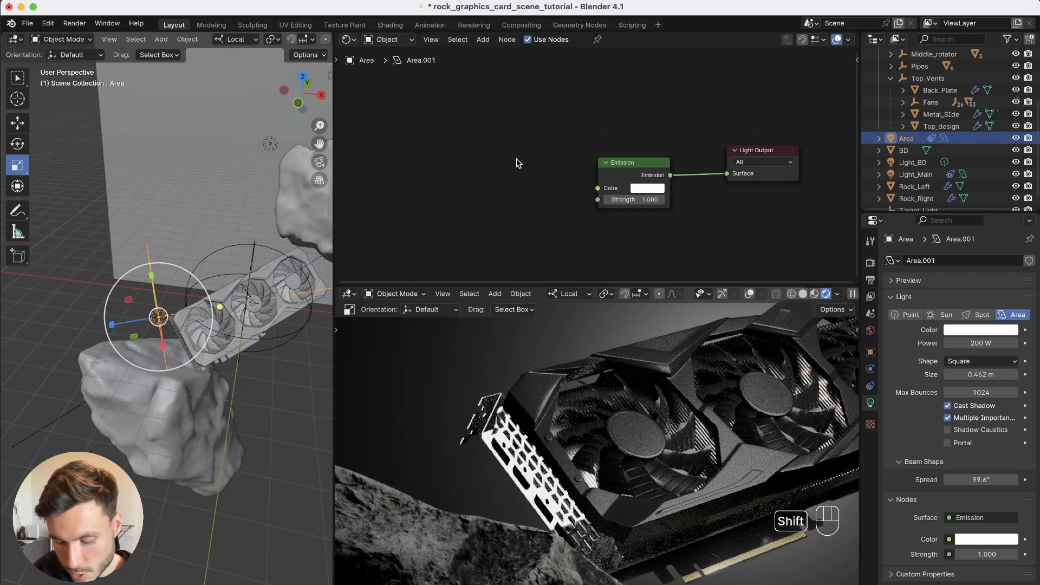
# - Add a Gradient Texture before the Emission node and connect its Color output to the Emission Color
pyautogui.hotkey('shift', 'a')
pyautogui.write('grad')
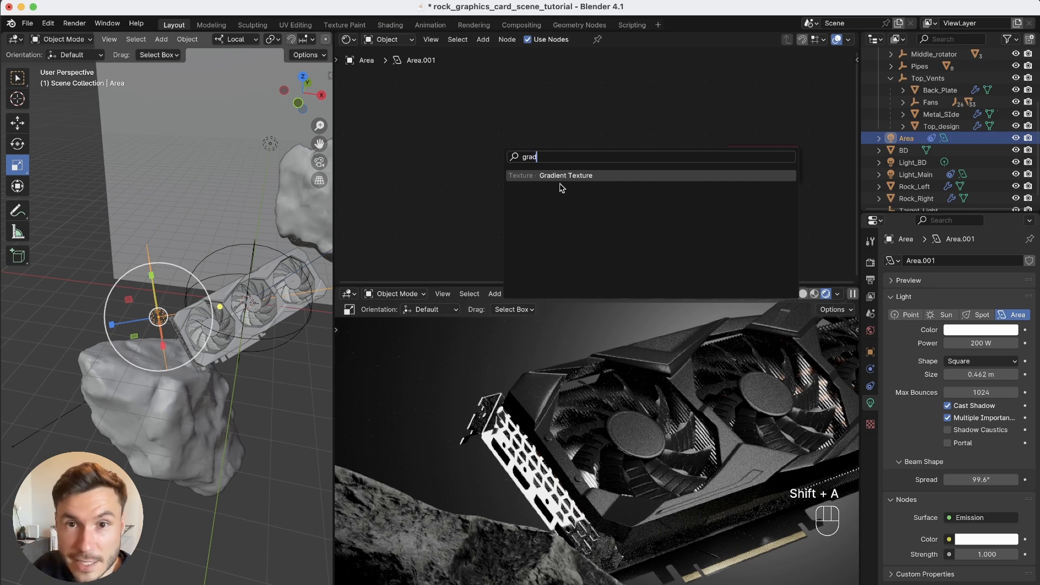
pyautogui.press('Return')
pyautogui.click(479, 152)
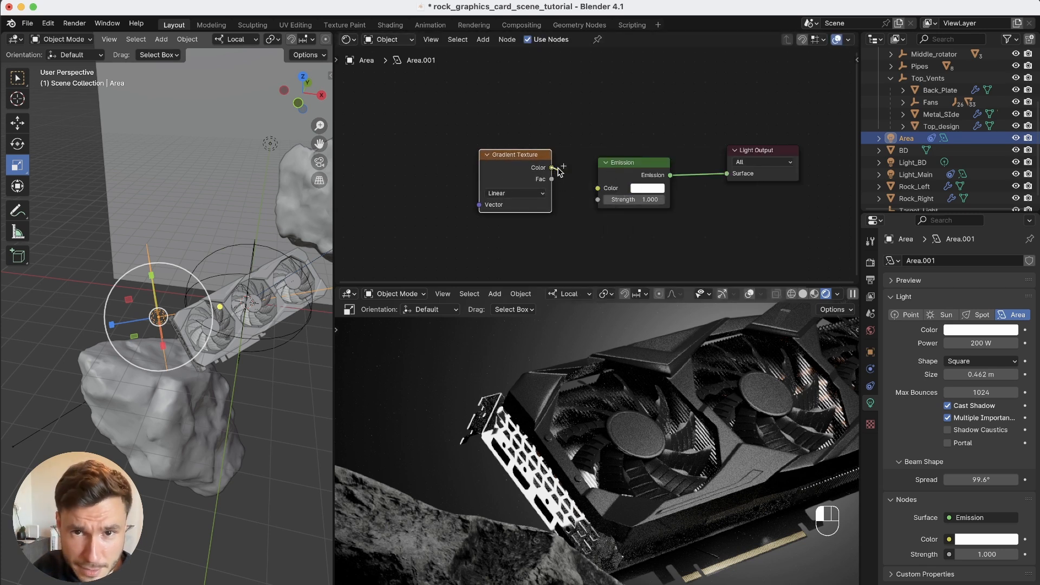
pyautogui.moveTo(566, 174); pyautogui.dragTo(598, 189)
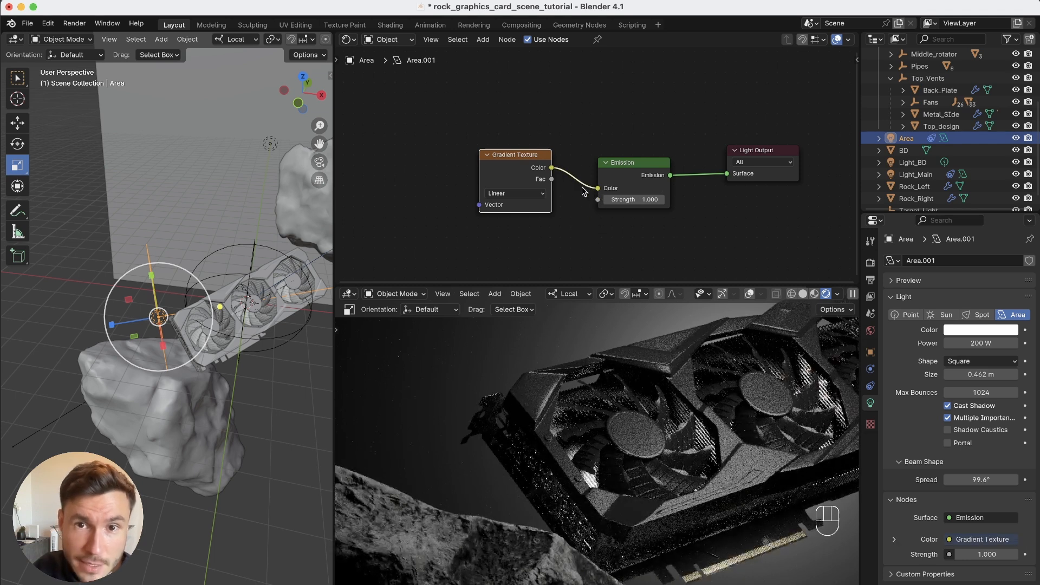
# - Add Texture Coordinate and Mapping nodes feeding the Gradient Texture's Vector input with Node Wrangler
pyautogui.keyDown('alt'); pyautogui.moveTo(482, 198); pyautogui.dragTo(539, 192); pyautogui.keyUp('alt')
pyautogui.click(569, 122)
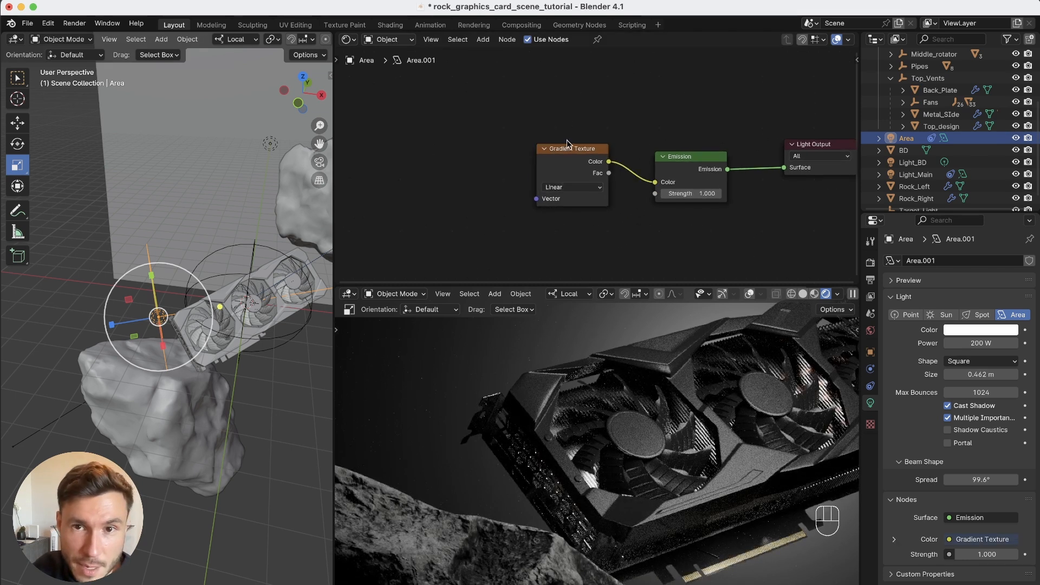
pyautogui.click(578, 152)
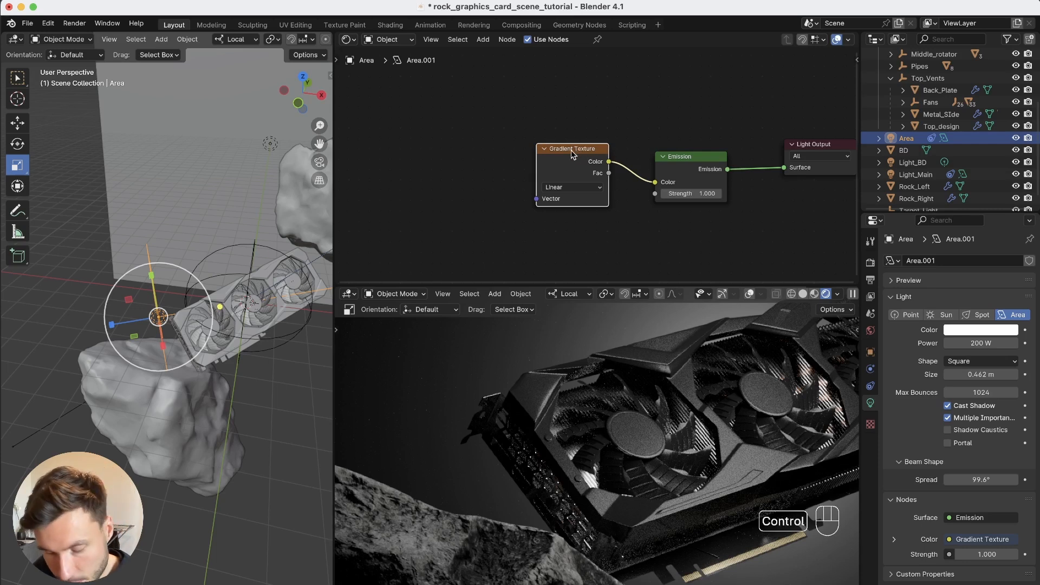
pyautogui.press('t')
pyautogui.hotkey('ctrl', 't')
pyautogui.click(553, 130)
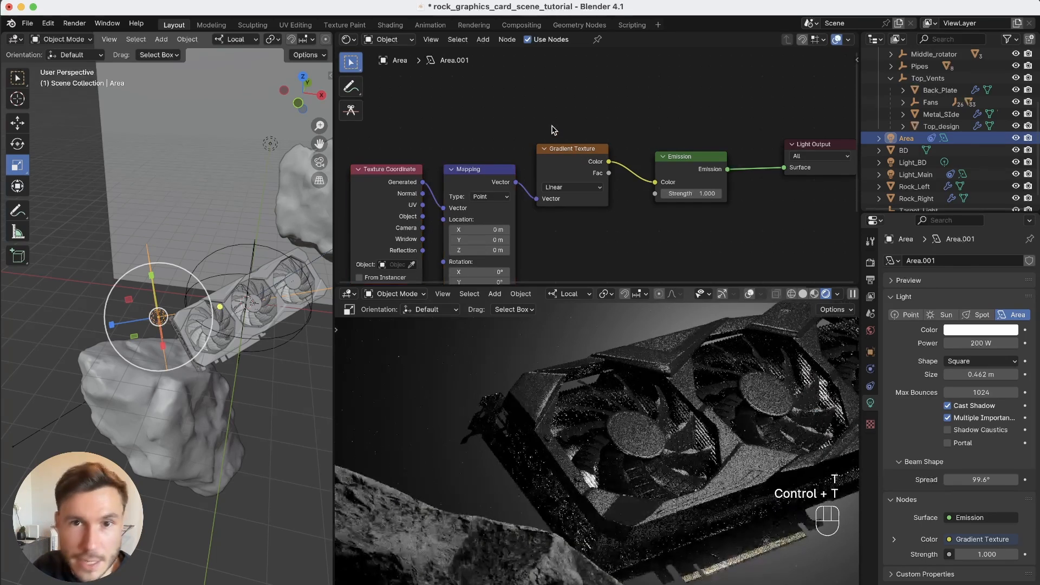
pyautogui.keyDown('alt'); pyautogui.moveTo(474, 194); pyautogui.dragTo(525, 155); pyautogui.keyUp('alt')
pyautogui.scroll(-1, 525, 156)
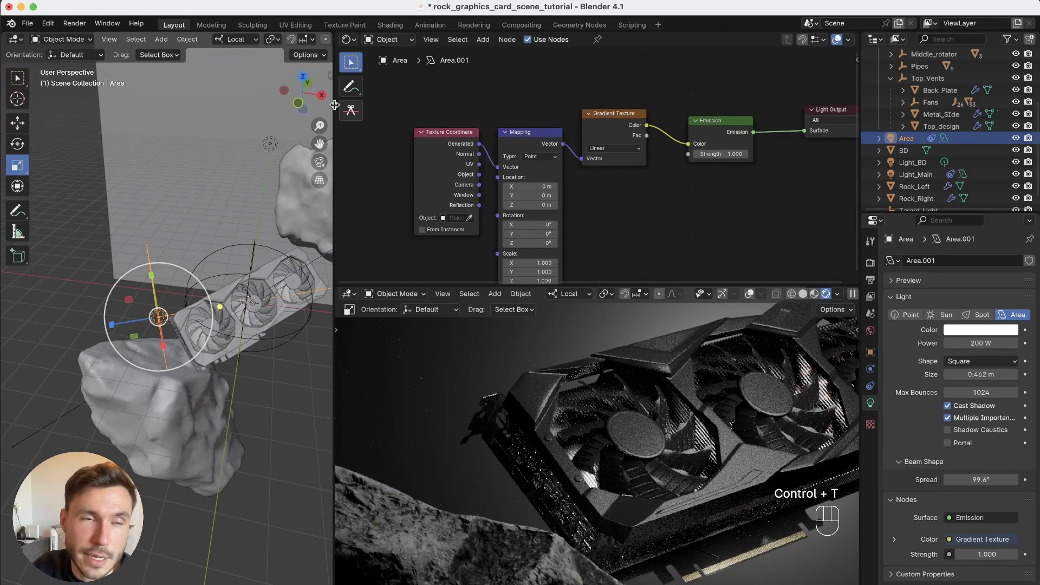
# - Search the add-on preferences for "node" to check whether Node Wrangler is enabled, and return to the scene
pyautogui.click(75, 23)
pyautogui.moveTo(48, 23)
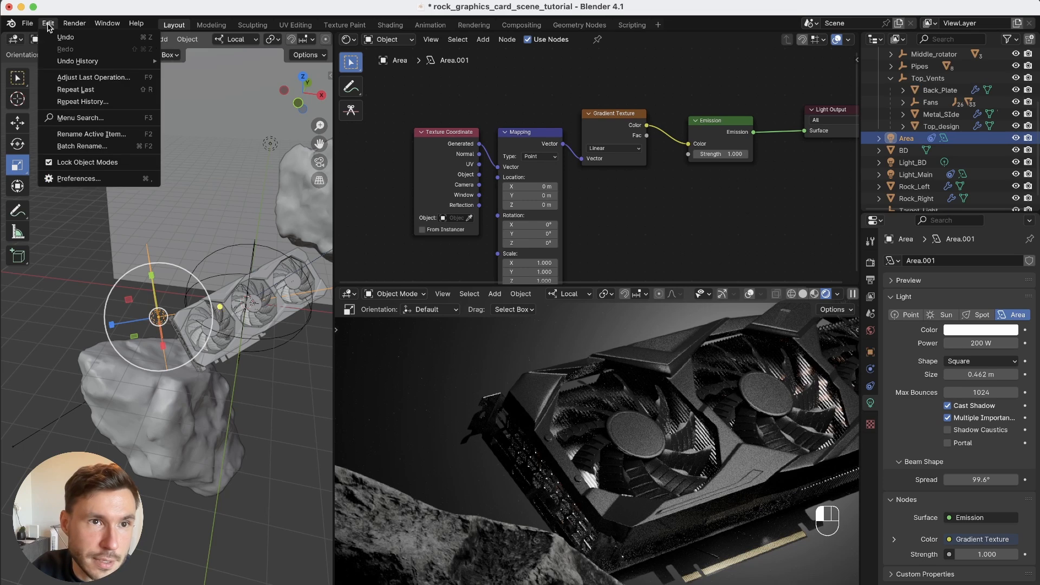
pyautogui.click(76, 179)
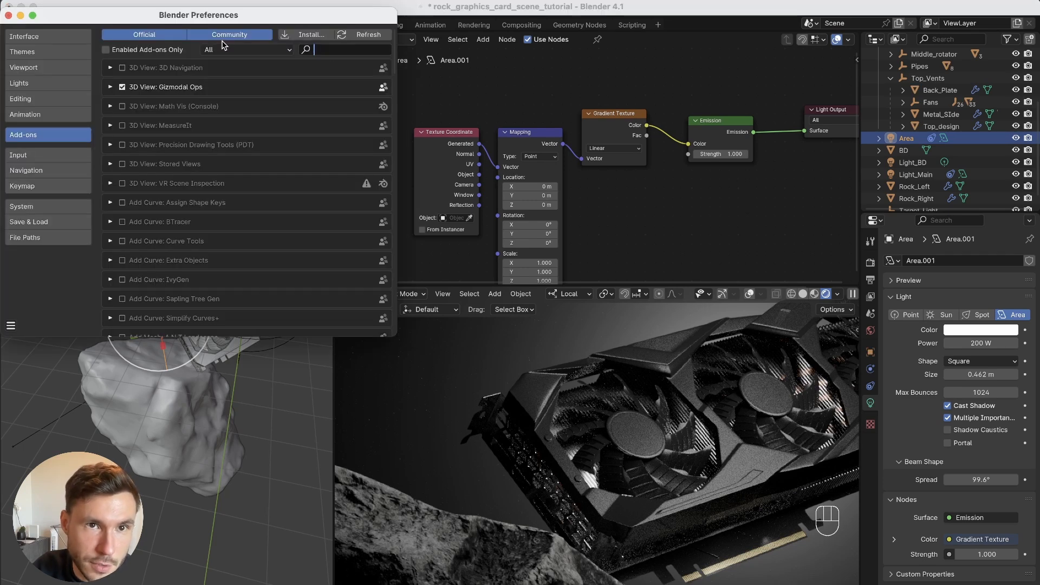
pyautogui.write('node')
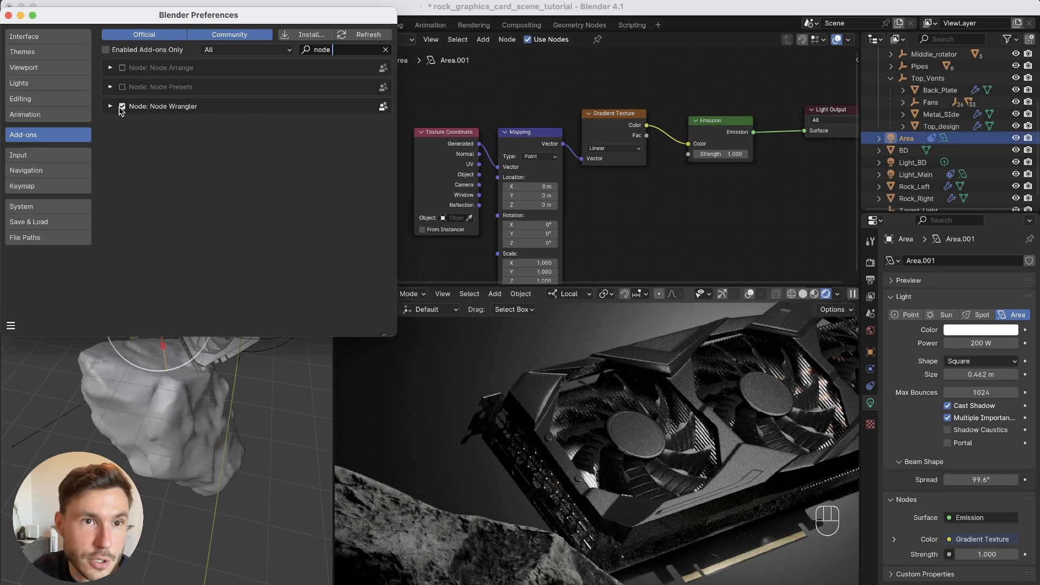
pyautogui.moveTo(162, 19); pyautogui.dragTo(190, 54)
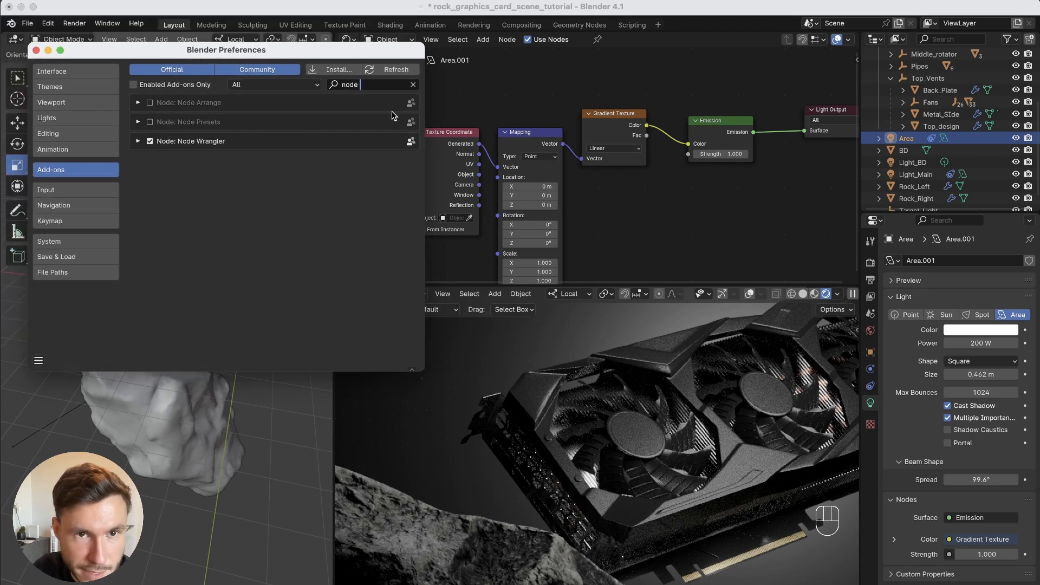
pyautogui.click(521, 119)
# - Set the Mapping node's Y rotation to -35.2° for the Area light's gradient
pyautogui.click(607, 113)
pyautogui.moveTo(606, 113)
pyautogui.keyDown('alt'); pyautogui.mouseDown()
pyautogui.moveTo(627, 122)
pyautogui.moveTo(617, 120)
pyautogui.mouseUp(); pyautogui.keyUp('alt')
pyautogui.scroll(2, 617, 121)
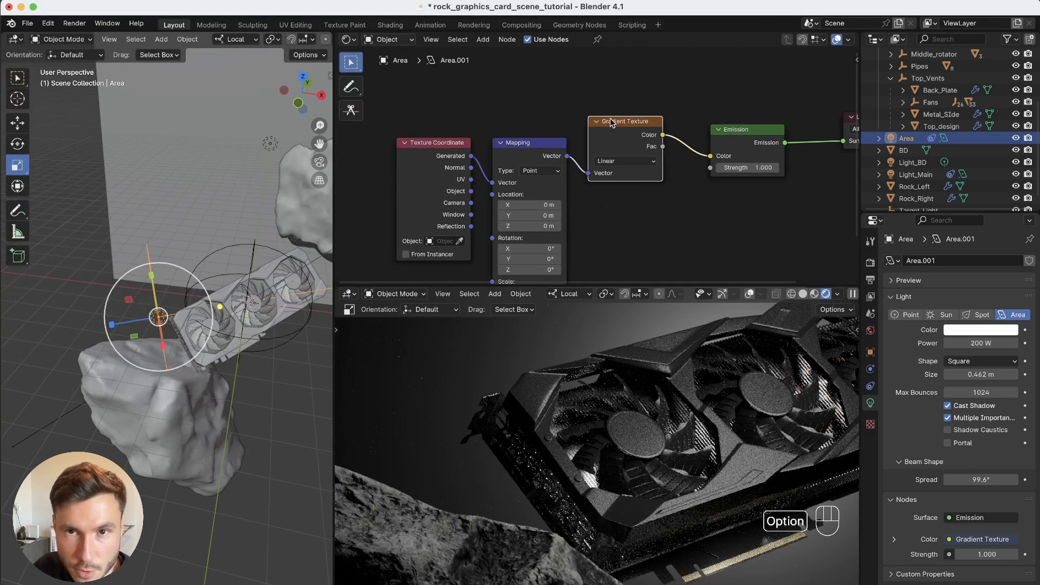
pyautogui.keyDown('alt'); pyautogui.moveTo(557, 166); pyautogui.dragTo(588, 122, button='middle'); pyautogui.keyUp('alt')
pyautogui.keyDown('alt'); pyautogui.moveTo(506, 162); pyautogui.dragTo(540, 103, button='right'); pyautogui.keyUp('alt')
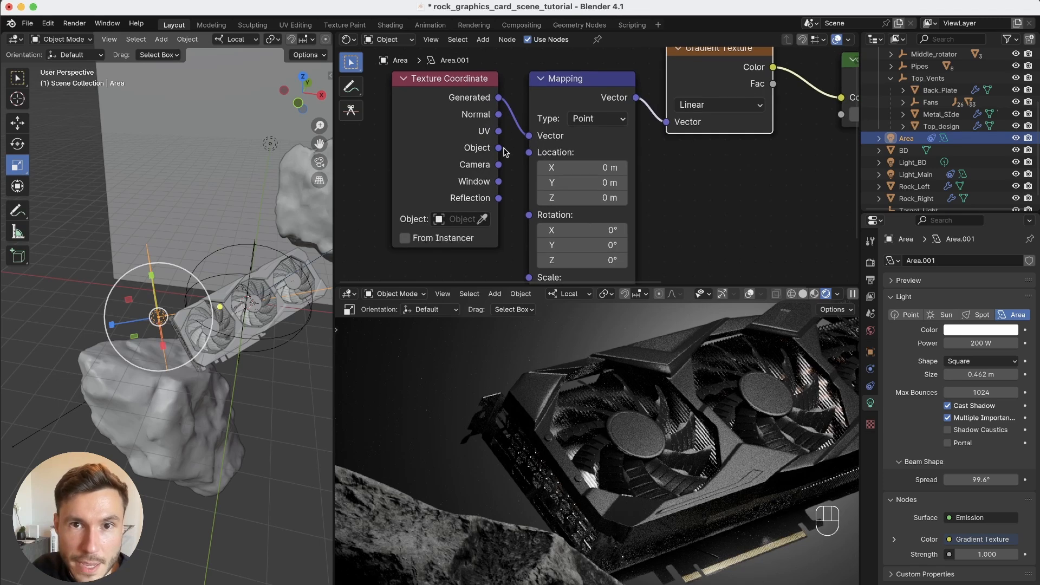
pyautogui.keyDown('alt'); pyautogui.moveTo(658, 202); pyautogui.dragTo(612, 138); pyautogui.keyUp('alt')
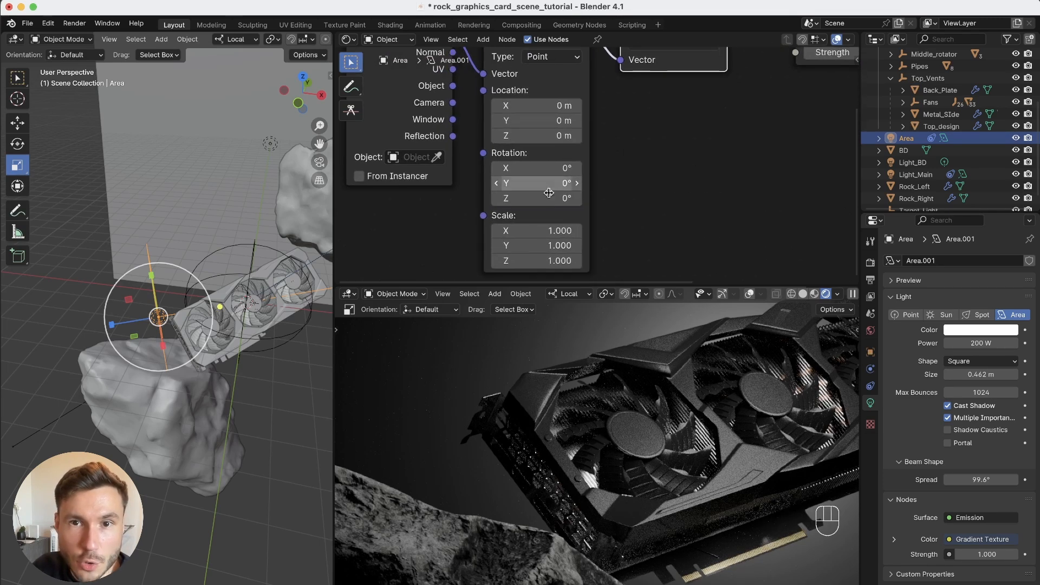
pyautogui.moveTo(546, 184); pyautogui.dragTo(623, 179)
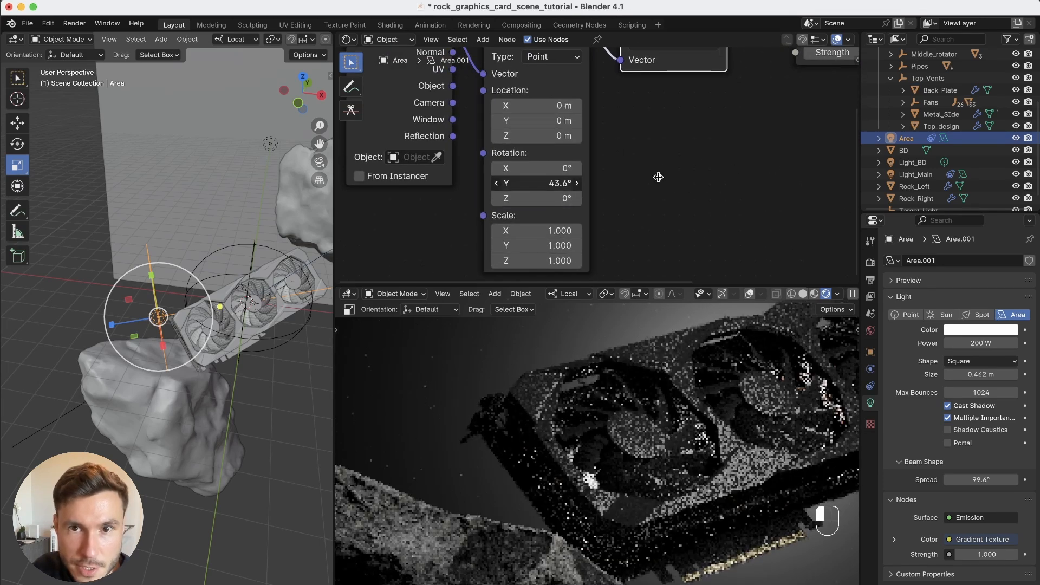
# - Set the Mapping node's Z rotation to -131° for the gradient area light
pyautogui.moveTo(521, 199); pyautogui.dragTo(625, 195)
pyautogui.moveTo(548, 199); pyautogui.dragTo(472, 211)
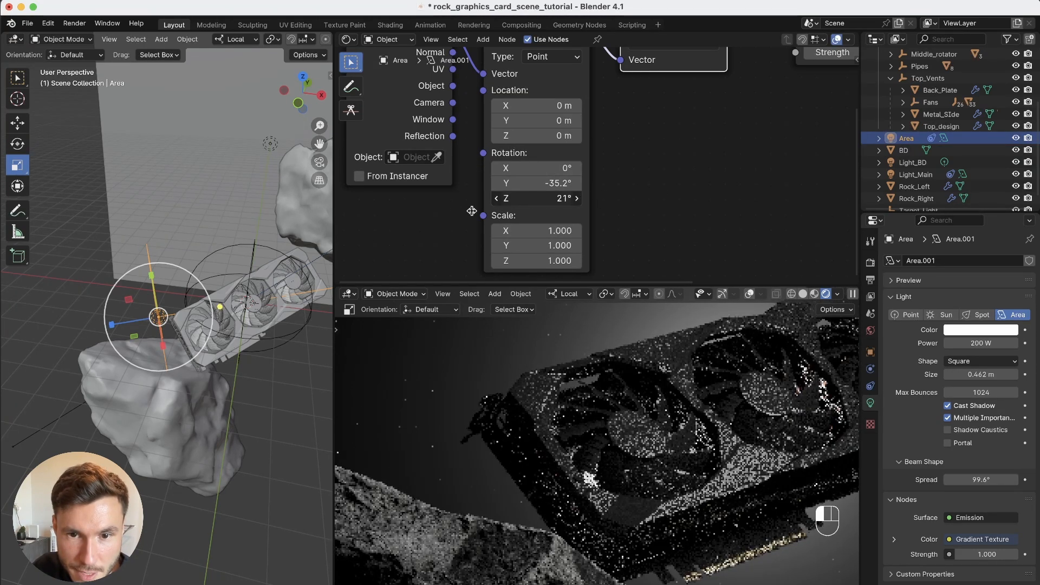
pyautogui.moveTo(303, 225); pyautogui.dragTo(302, 225)
pyautogui.moveTo(546, 197); pyautogui.dragTo(355, 221)
pyautogui.moveTo(560, 199)
pyautogui.mouseDown()
pyautogui.moveTo(275, 253)
pyautogui.moveTo(564, 202)
pyautogui.mouseUp()
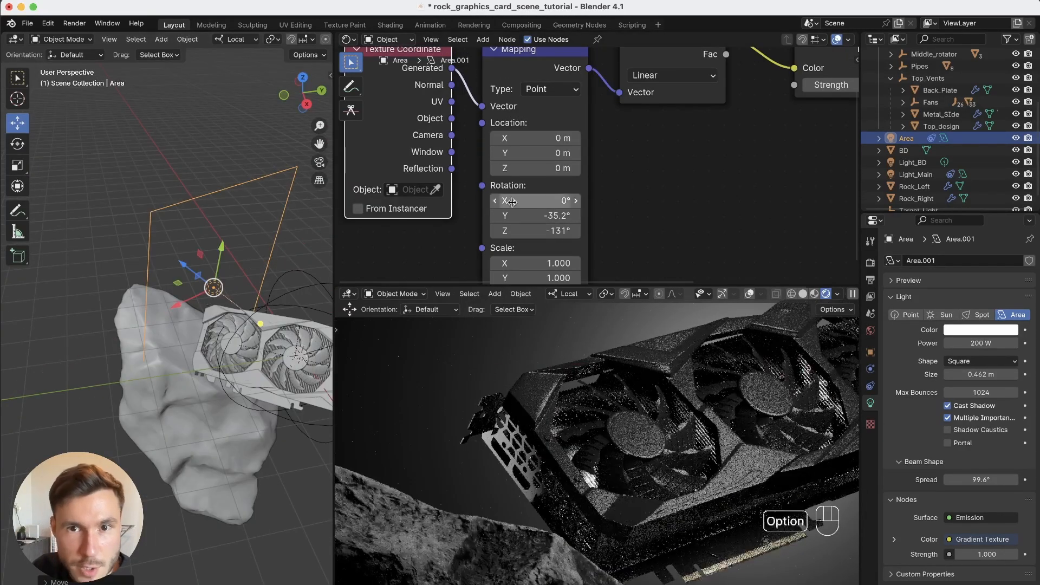
pyautogui.moveTo(558, 231); pyautogui.dragTo(493, 247)
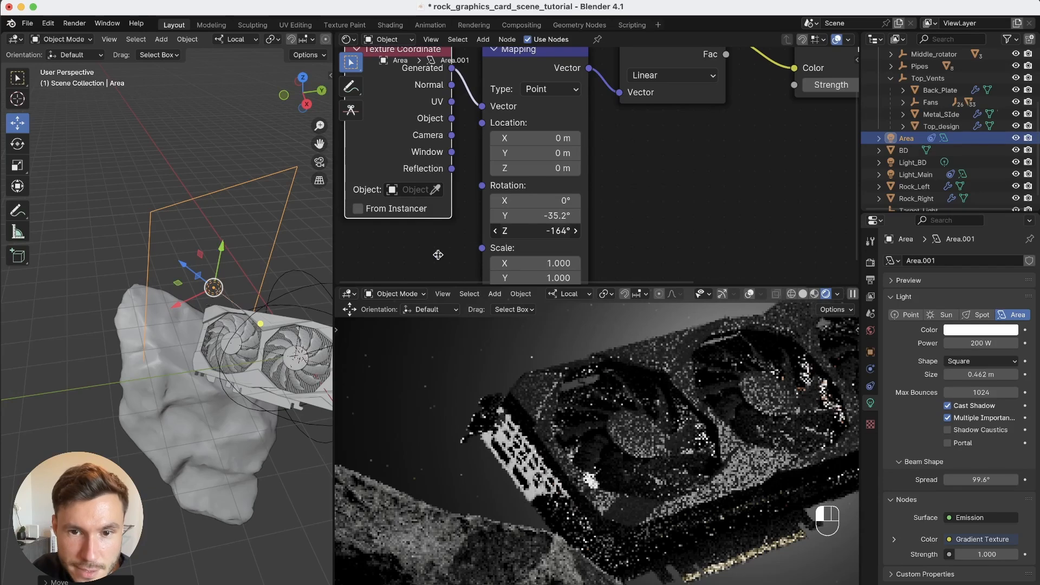
pyautogui.moveTo(554, 246); pyautogui.dragTo(541, 251)
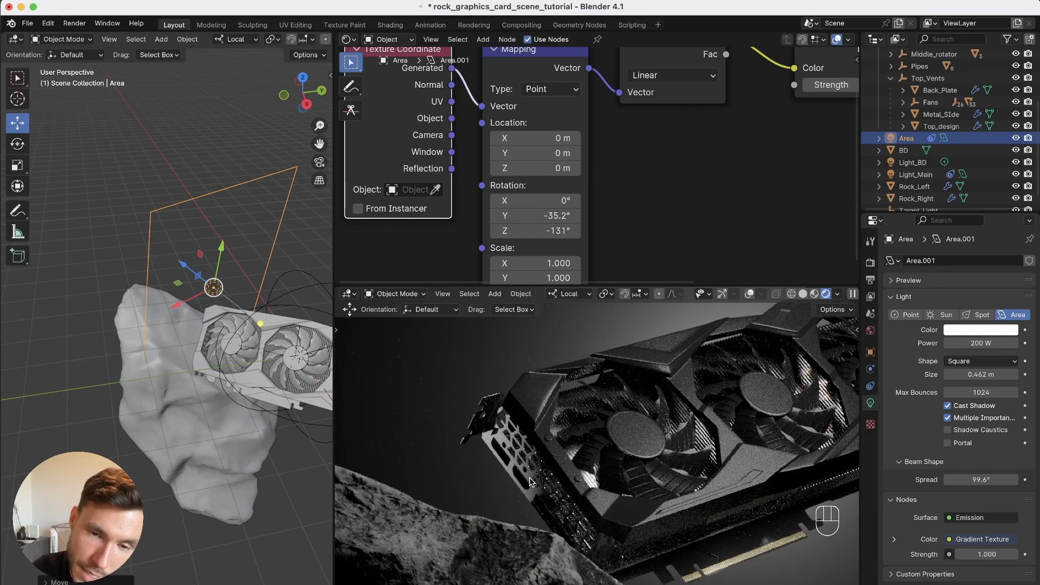
# - Move and scale the gradient area light above the left rock, beside the card's metal bracket
pyautogui.moveTo(179, 304); pyautogui.dragTo(233, 243)
pyautogui.press('s')
pyautogui.moveTo(176, 307)
pyautogui.mouseDown()
pyautogui.moveTo(148, 323)
pyautogui.moveTo(182, 304)
pyautogui.mouseUp()
pyautogui.moveTo(219, 249); pyautogui.dragTo(226, 227)
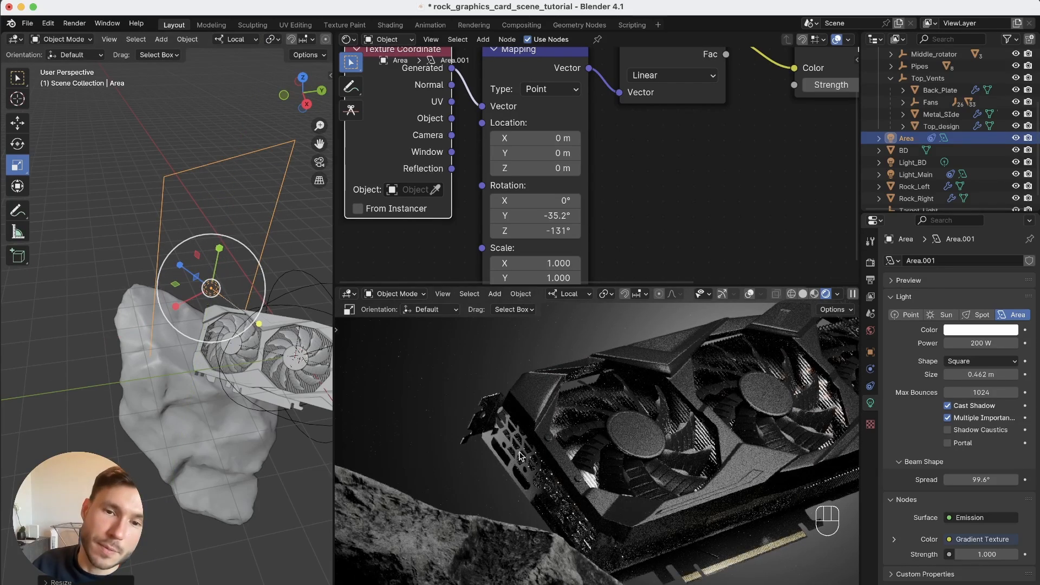
# - Set the gradient area light's power to 500 W
pyautogui.click(984, 344)
pyautogui.write('500')
pyautogui.press('Return')
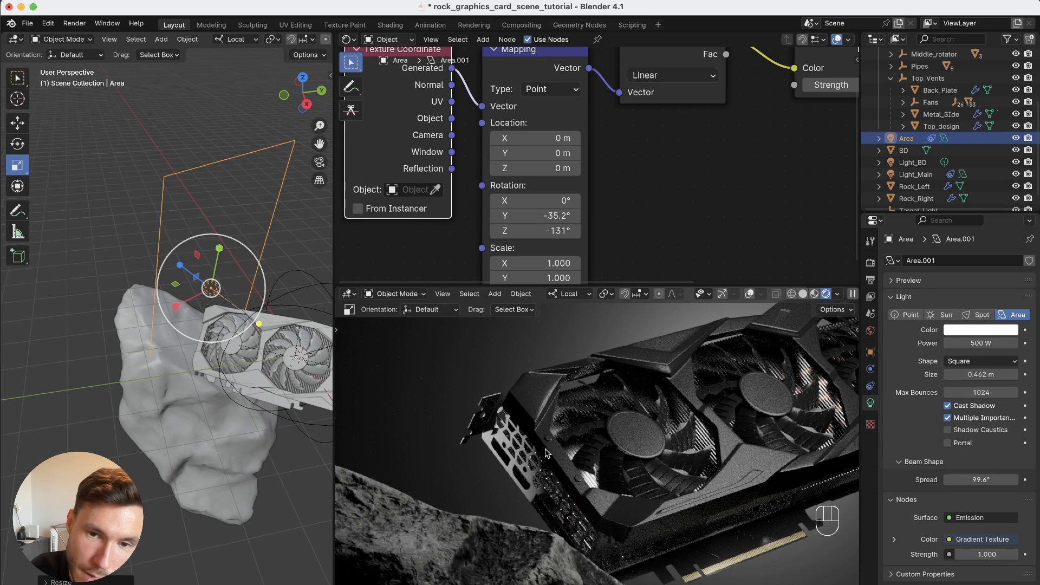
pyautogui.keyDown('alt'); pyautogui.scroll(-6, 520, 496); pyautogui.keyUp('alt')
pyautogui.keyDown('alt'); pyautogui.scroll(3, 551, 462); pyautogui.keyUp('alt')
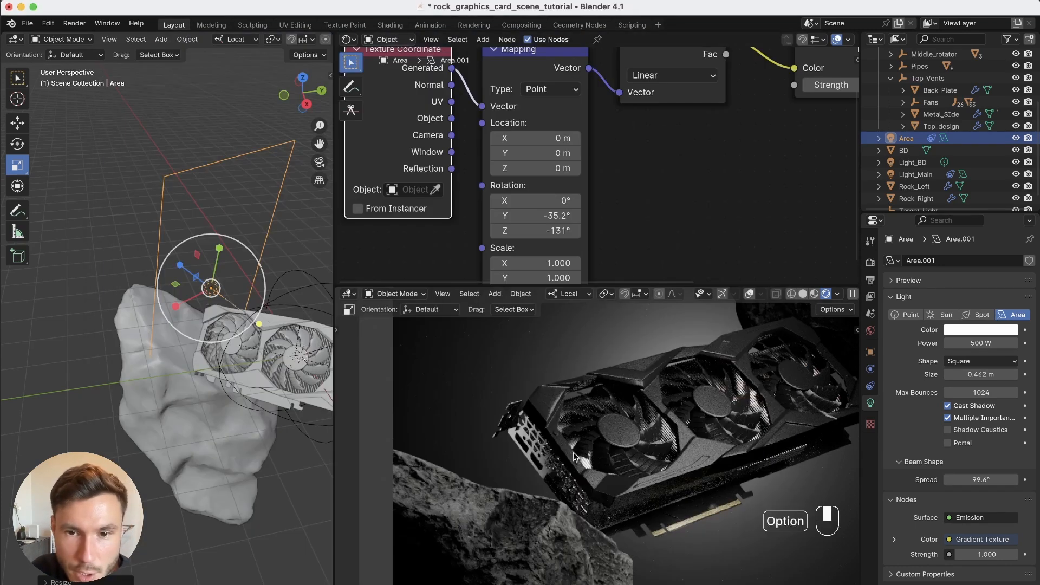
pyautogui.keyDown('alt'); pyautogui.moveTo(574, 453); pyautogui.dragTo(542, 464, button='middle'); pyautogui.keyUp('alt')
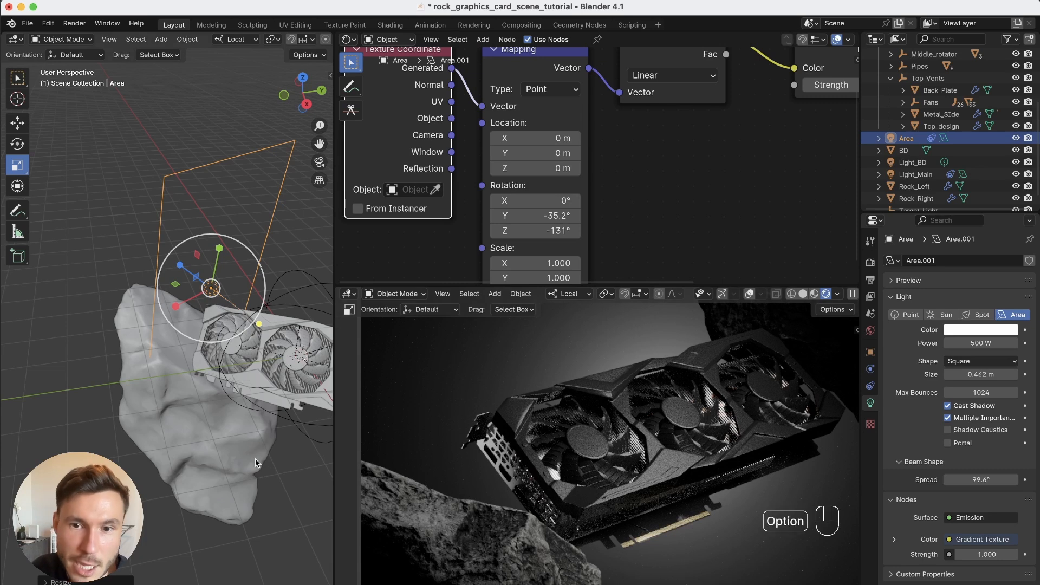
pyautogui.moveTo(558, 436); pyautogui.dragTo(546, 460, button='middle')
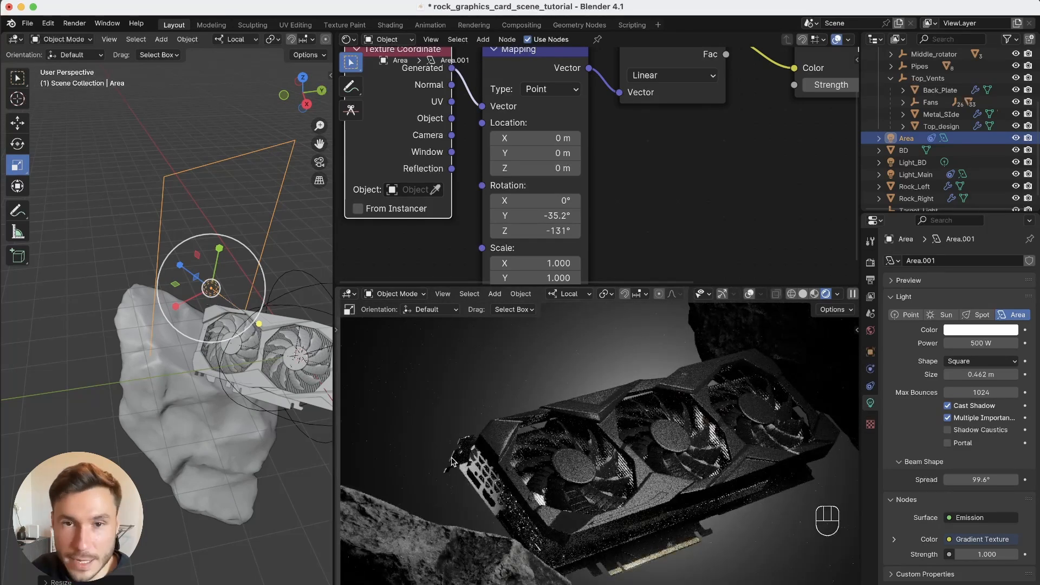
# - Switch to Moodboard.psd in Photoshop, examine the reference card's lighting up close, and return to the Blender scene
pyautogui.keyDown('alt'); pyautogui.moveTo(205, 369); pyautogui.dragTo(165, 394, button='middle'); pyautogui.keyUp('alt')
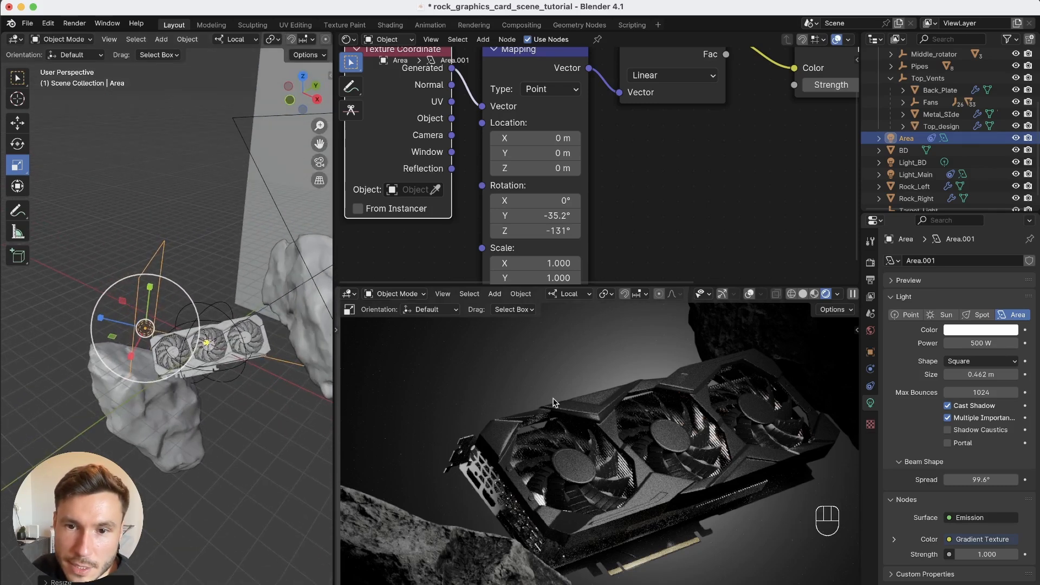
pyautogui.press('super+Tab')
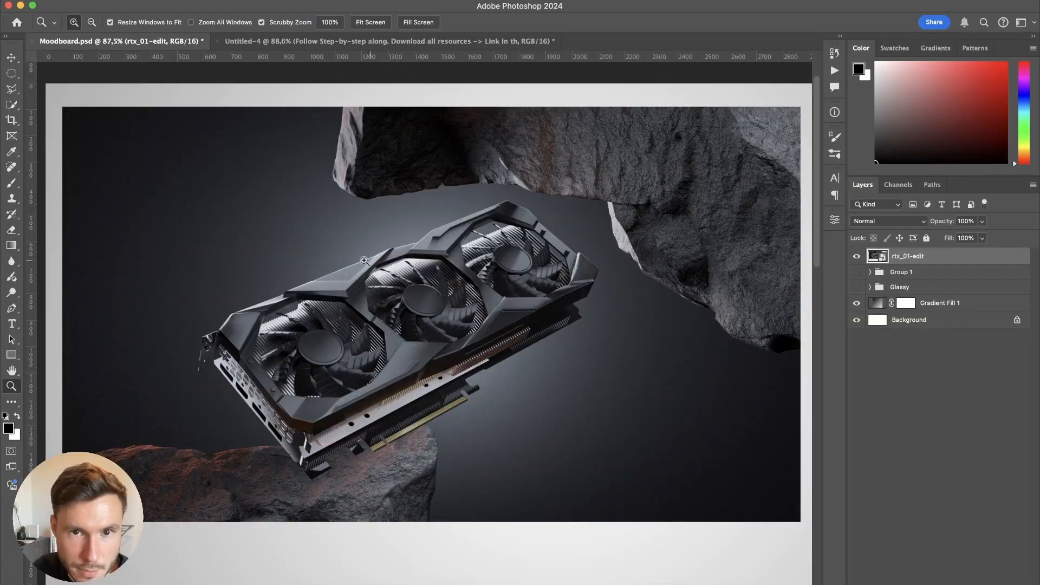
pyautogui.moveTo(357, 267); pyautogui.dragTo(395, 268)
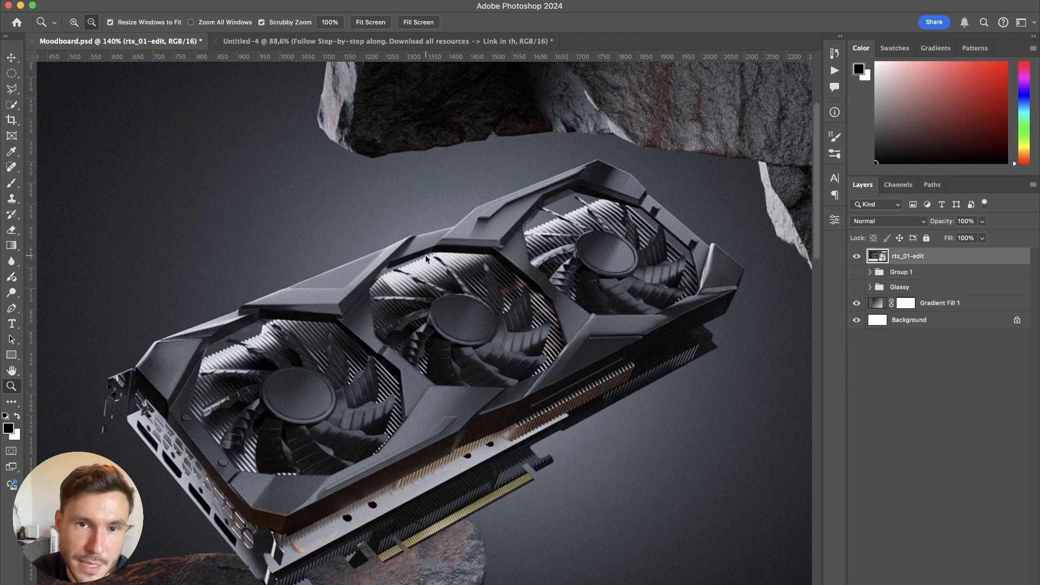
pyautogui.hotkey('alt', 'Tab')
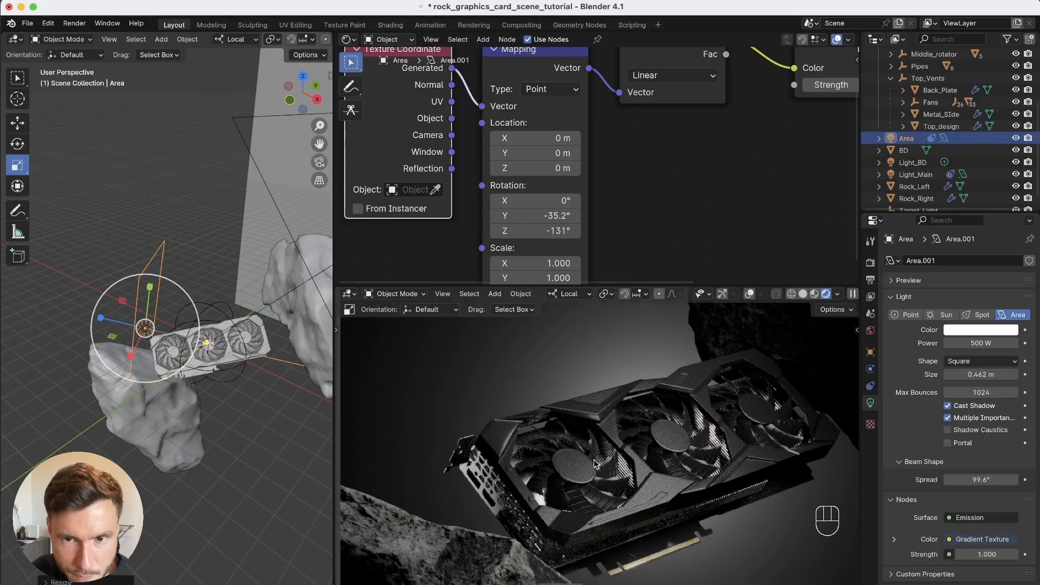
# - Rename the Area light as Light_Gradient_etal
pyautogui.keyDown('alt'); pyautogui.moveTo(255, 324); pyautogui.dragTo(212, 353, button='right'); pyautogui.keyUp('alt')
pyautogui.keyDown('alt'); pyautogui.moveTo(212, 353); pyautogui.dragTo(189, 368, button='middle'); pyautogui.keyUp('alt')
pyautogui.click(240, 293)
pyautogui.keyDown('alt'); pyautogui.moveTo(247, 326); pyautogui.dragTo(267, 351); pyautogui.keyUp('alt')
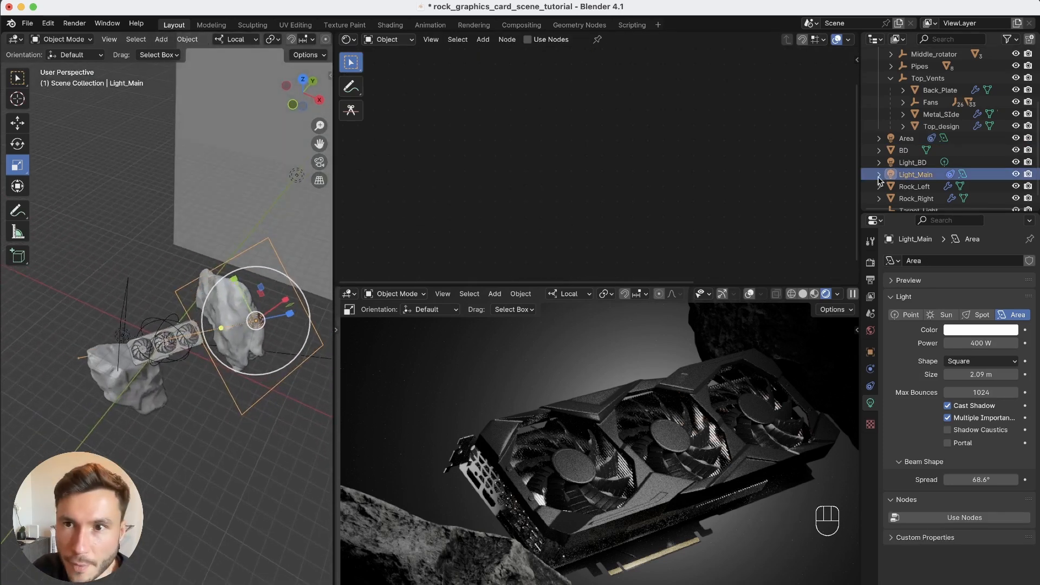
pyautogui.click(908, 139)
pyautogui.doubleClick(905, 140)
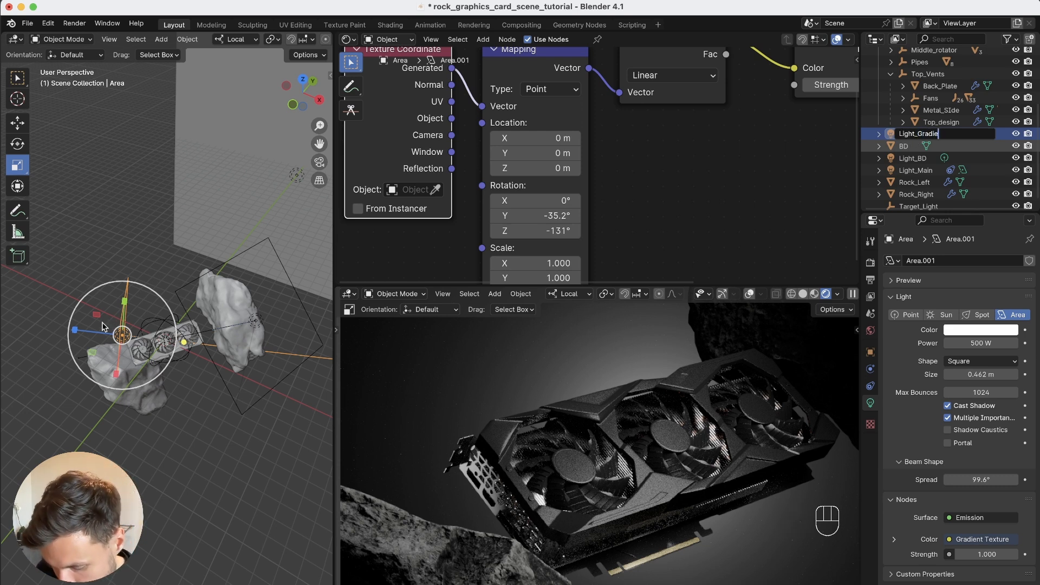
pyautogui.write('al')
pyautogui.press('Return')
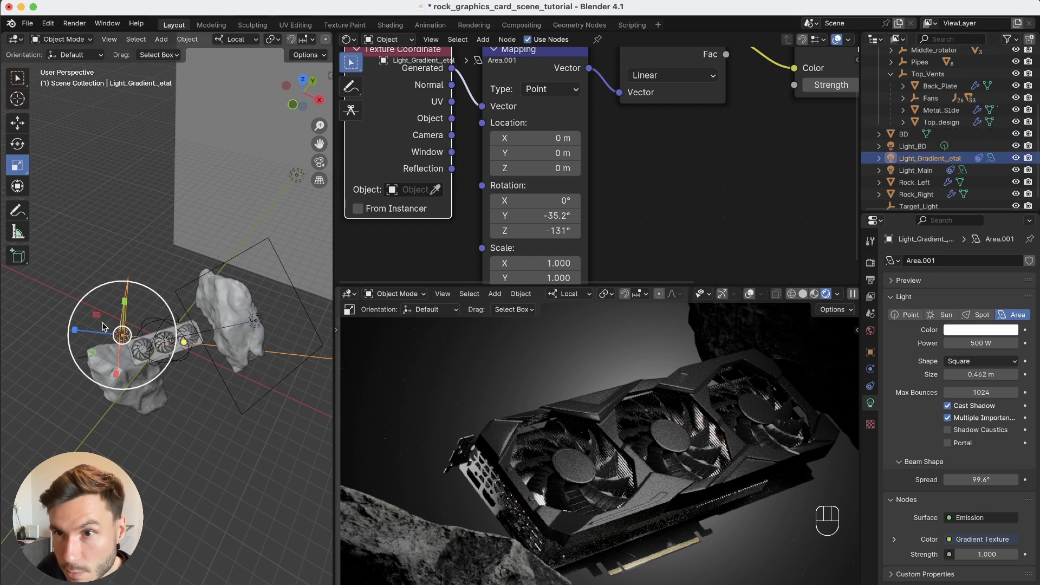
# - Duplicate the Light_Main area light and move the copy away from the original
pyautogui.click(256, 323)
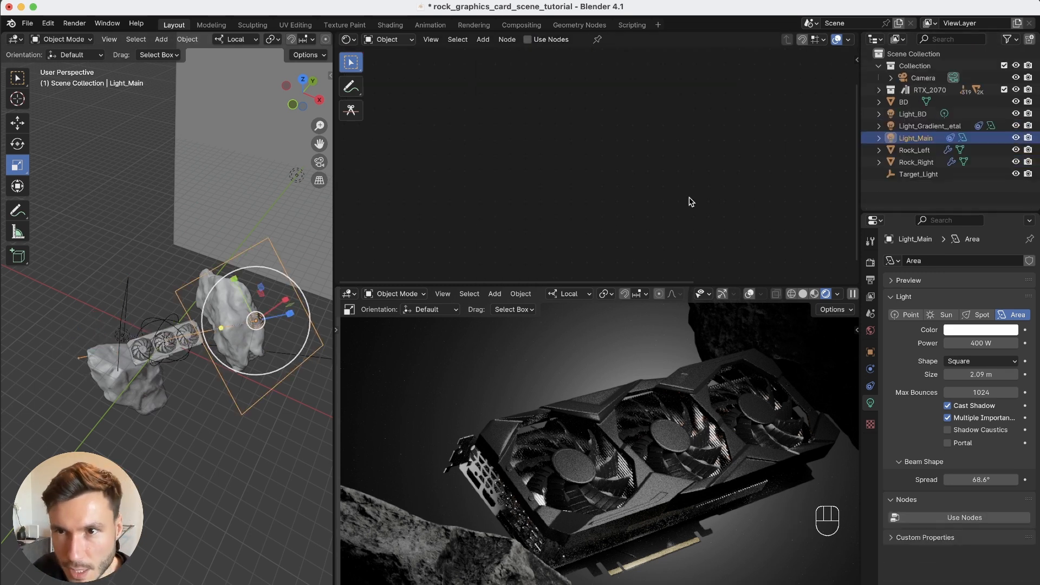
pyautogui.hotkey('shift', 'd')
pyautogui.rightClick(277, 315)
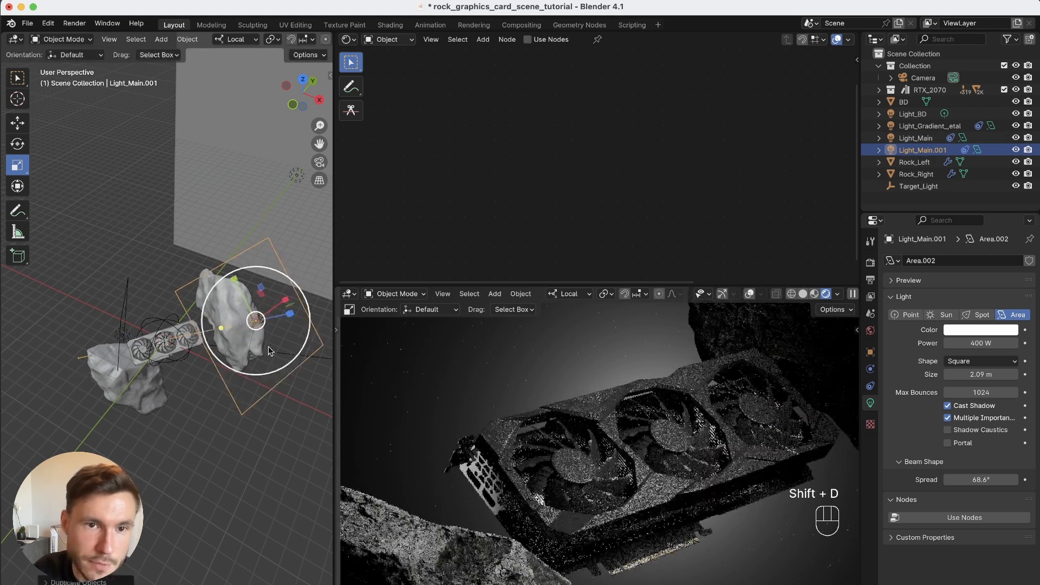
pyautogui.keyDown('shift'); pyautogui.moveTo(276, 339); pyautogui.dragTo(247, 361, button='middle'); pyautogui.keyUp('shift')
pyautogui.keyDown('alt'); pyautogui.moveTo(211, 360); pyautogui.dragTo(246, 356); pyautogui.keyUp('alt')
pyautogui.press('g')
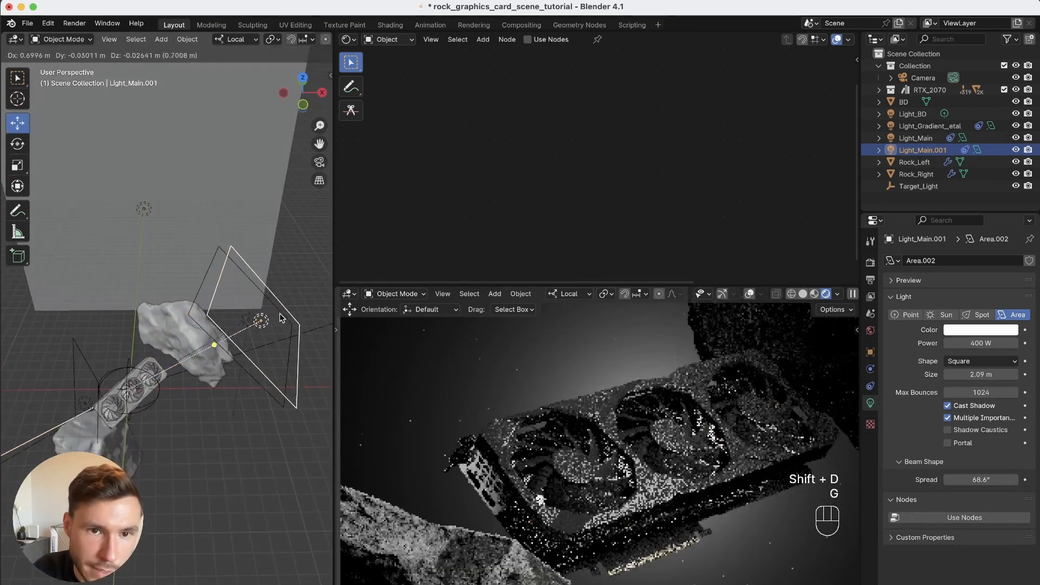
pyautogui.click(109, 372)
# - Reposition the duplicated area light around the card toward the backdrop side
pyautogui.keyDown('alt'); pyautogui.moveTo(109, 372); pyautogui.dragTo(49, 380); pyautogui.keyUp('alt')
pyautogui.moveTo(42, 325)
pyautogui.mouseDown()
pyautogui.moveTo(64, 330)
pyautogui.moveTo(52, 320)
pyautogui.mouseUp()
pyautogui.keyDown('alt'); pyautogui.keyDown('shift'); pyautogui.moveTo(96, 380); pyautogui.dragTo(200, 354); pyautogui.keyUp('shift'); pyautogui.keyUp('alt')
pyautogui.moveTo(136, 295); pyautogui.dragTo(181, 315)
pyautogui.moveTo(256, 320); pyautogui.dragTo(318, 308)
pyautogui.moveTo(304, 301); pyautogui.dragTo(297, 296)
pyautogui.keyDown('alt'); pyautogui.moveTo(146, 319); pyautogui.dragTo(202, 292); pyautogui.keyUp('alt')
pyautogui.keyDown('alt'); pyautogui.moveTo(130, 301); pyautogui.dragTo(196, 311); pyautogui.keyUp('alt')
# - Scale the duplicated area light to a size of 1.63 m and place it above and behind the card
pyautogui.scroll(4, 208, 274)
pyautogui.press('s')
pyautogui.moveTo(145, 335); pyautogui.dragTo(87, 364)
pyautogui.press('g')
pyautogui.moveTo(175, 319); pyautogui.dragTo(163, 280)
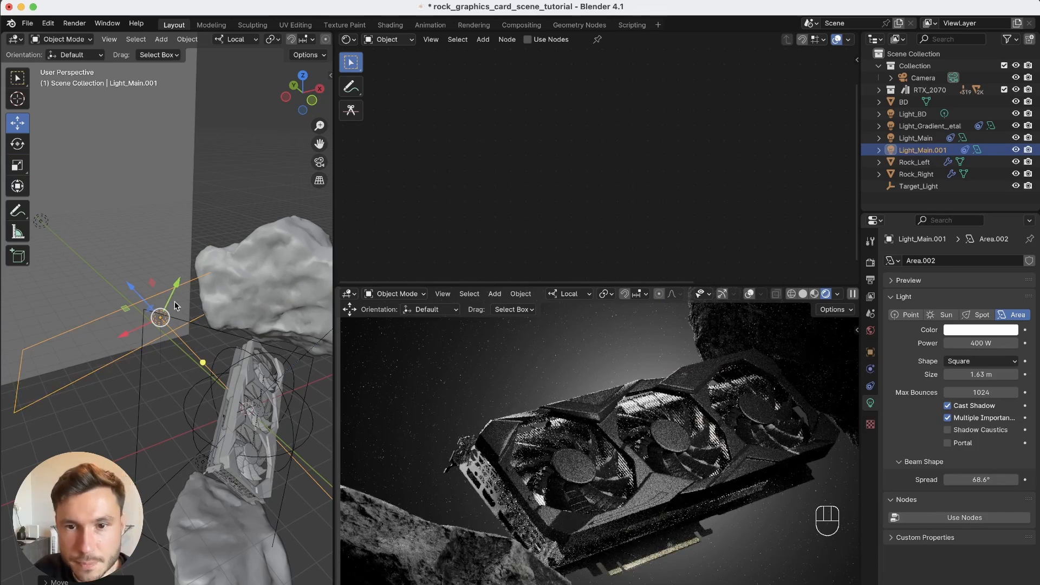
pyautogui.moveTo(152, 306); pyautogui.dragTo(147, 348)
pyautogui.keyDown('alt'); pyautogui.moveTo(147, 347); pyautogui.dragTo(144, 301, button='right'); pyautogui.keyUp('alt')
# - Toggle the visibility of Light_Main.001 to compare the card's lighting with and without it
pyautogui.click(1016, 150)
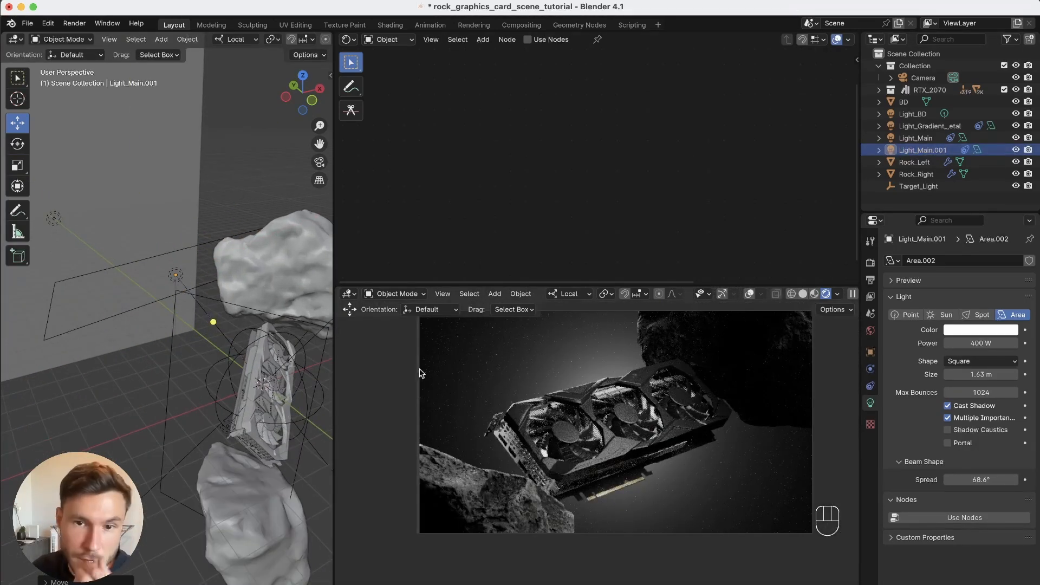
pyautogui.keyDown('alt'); pyautogui.moveTo(173, 279); pyautogui.dragTo(320, 335); pyautogui.keyUp('alt')
pyautogui.keyDown('alt'); pyautogui.moveTo(580, 372); pyautogui.dragTo(542, 428); pyautogui.keyUp('alt')
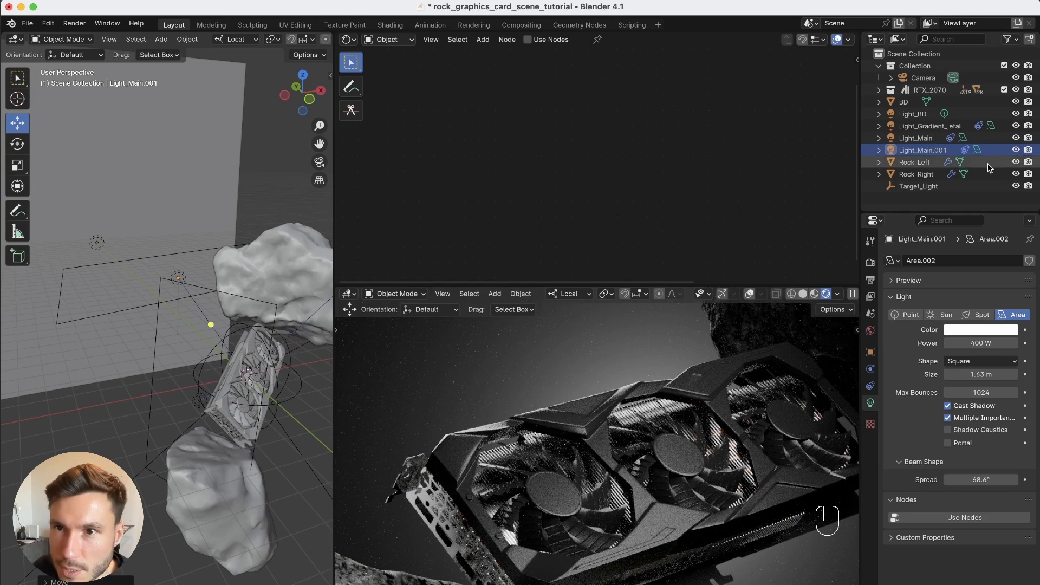
pyautogui.click(1017, 150)
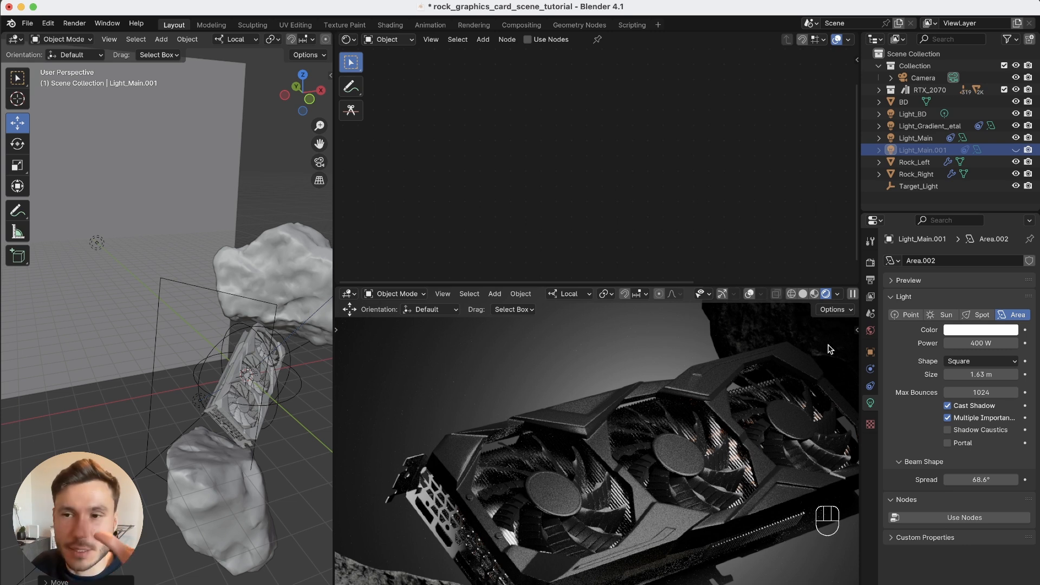
pyautogui.click(1016, 150)
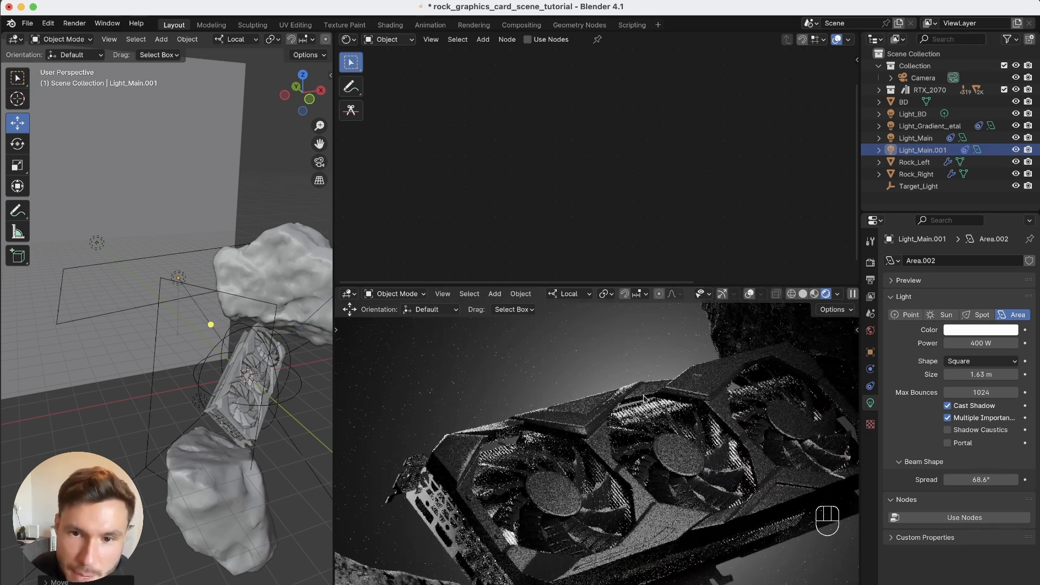
pyautogui.scroll(1, 258, 440)
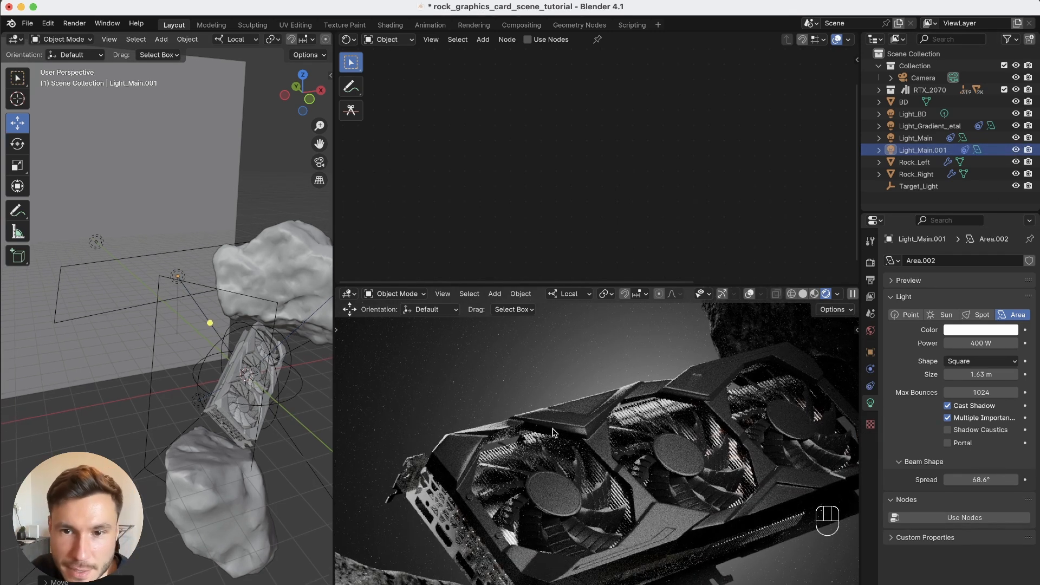
# - Select the cooler fins on the card and slightly darken the Base Color of the RTX_cooler_metal material
pyautogui.keyDown('alt'); pyautogui.moveTo(245, 386); pyautogui.dragTo(288, 325, button='right'); pyautogui.keyUp('alt')
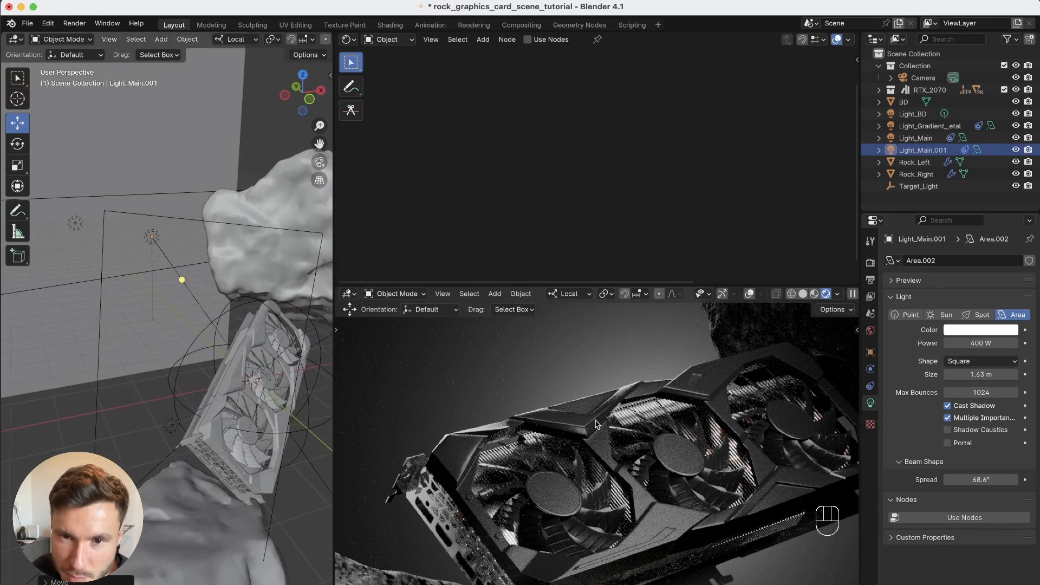
pyautogui.keyDown('alt'); pyautogui.moveTo(233, 373); pyautogui.dragTo(191, 274); pyautogui.keyUp('alt')
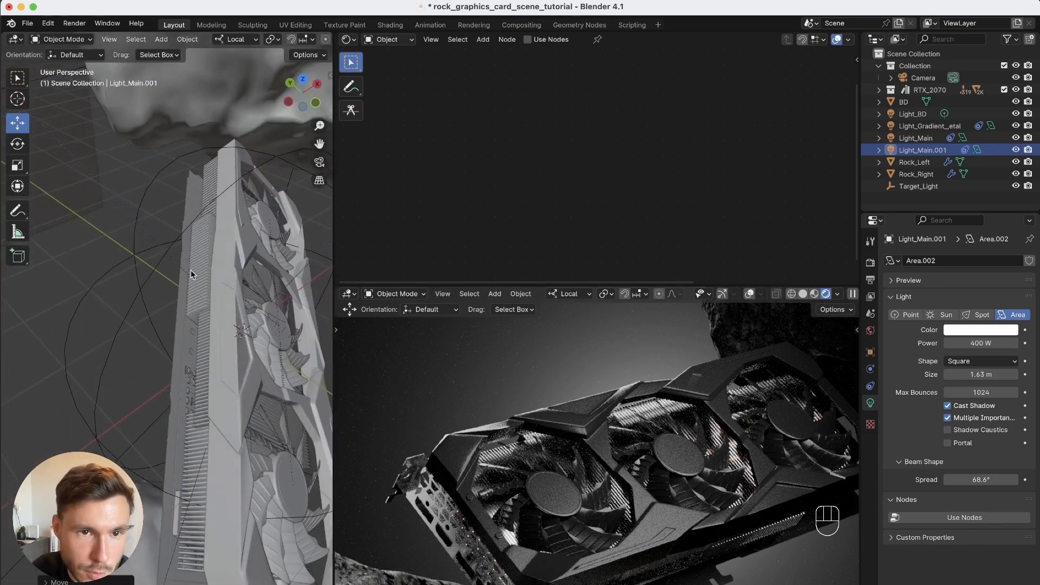
pyautogui.click(193, 274)
pyautogui.keyDown('alt'); pyautogui.moveTo(678, 223); pyautogui.dragTo(639, 251, button='middle'); pyautogui.keyUp('alt')
pyautogui.keyDown('alt'); pyautogui.moveTo(648, 222); pyautogui.dragTo(640, 201, button='right'); pyautogui.keyUp('alt')
pyautogui.keyDown('alt'); pyautogui.moveTo(645, 193); pyautogui.dragTo(575, 238, button='middle'); pyautogui.keyUp('alt')
pyautogui.keyDown('alt'); pyautogui.moveTo(601, 212); pyautogui.dragTo(666, 184, button='right'); pyautogui.keyUp('alt')
pyautogui.click(729, 108)
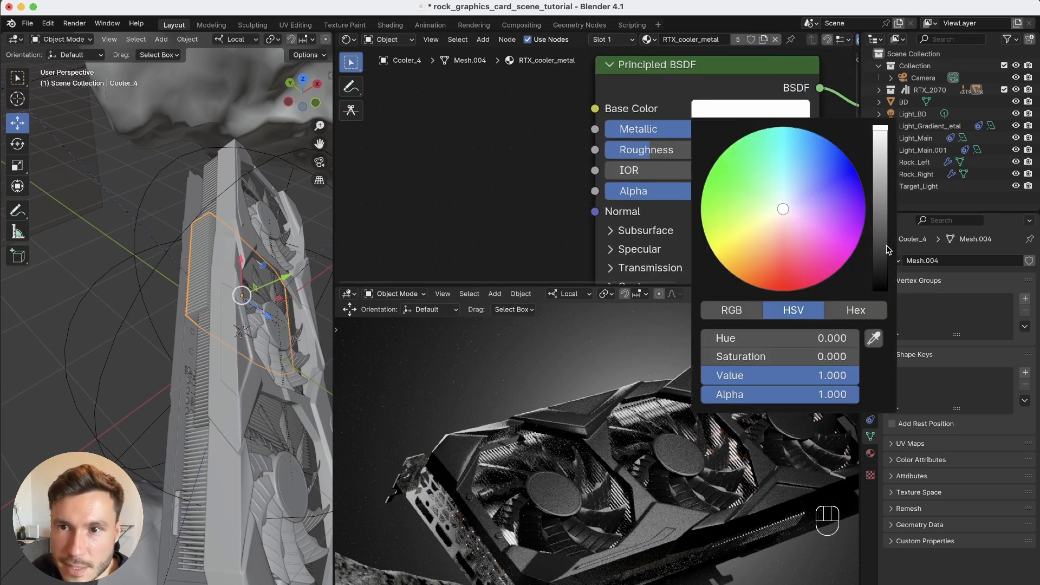
pyautogui.moveTo(885, 144); pyautogui.dragTo(879, 152)
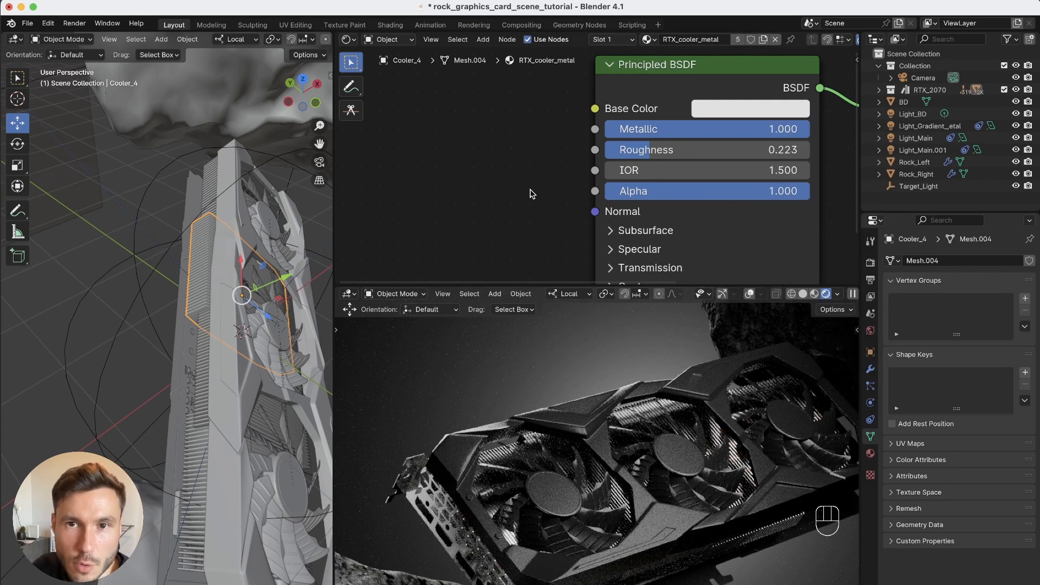
pyautogui.keyDown('alt'); pyautogui.moveTo(554, 175); pyautogui.dragTo(515, 189, button='right'); pyautogui.keyUp('alt')
pyautogui.keyDown('alt'); pyautogui.moveTo(753, 403); pyautogui.dragTo(645, 529, button='right'); pyautogui.keyUp('alt')
pyautogui.keyDown('alt'); pyautogui.moveTo(669, 391); pyautogui.dragTo(638, 456, button='right'); pyautogui.keyUp('alt')
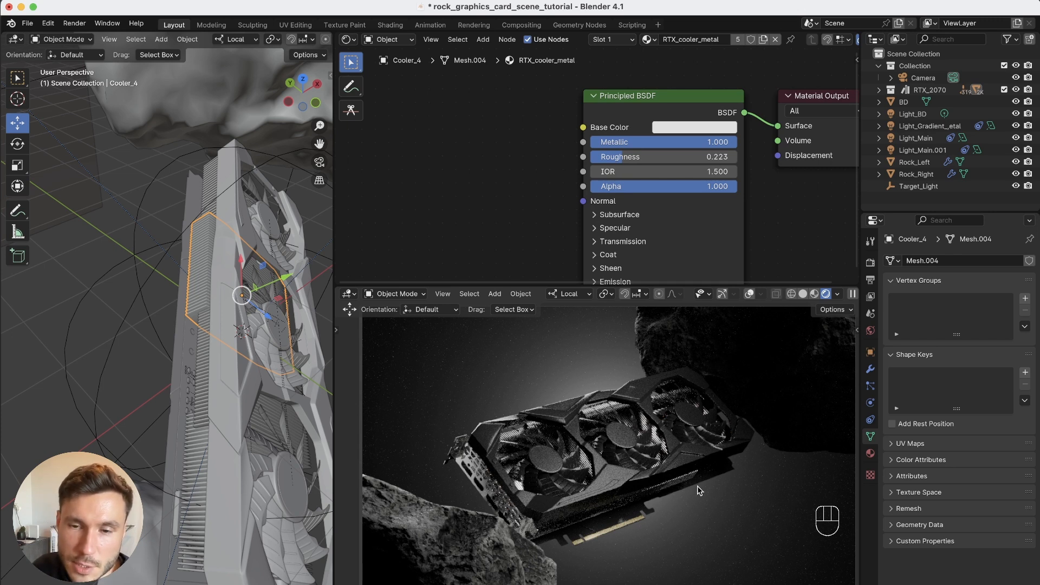
# - Select the area light above and behind the card and rename it Light_Back_top
pyautogui.keyDown('alt'); pyautogui.moveTo(700, 491); pyautogui.dragTo(724, 455, button='right'); pyautogui.keyUp('alt')
pyautogui.keyDown('alt'); pyautogui.moveTo(724, 454); pyautogui.dragTo(665, 391, button='middle'); pyautogui.keyUp('alt')
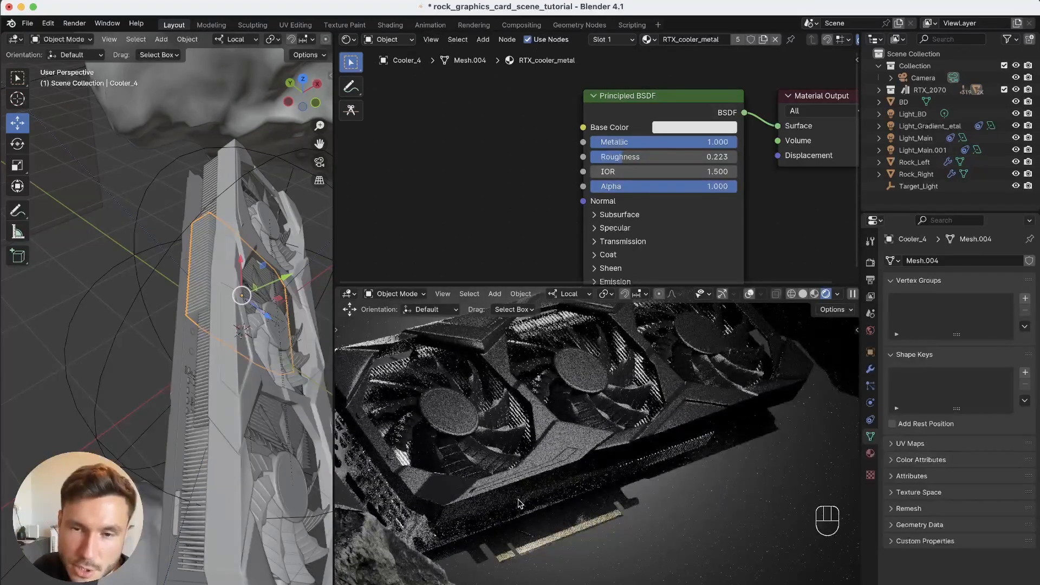
pyautogui.keyDown('alt'); pyautogui.moveTo(158, 326); pyautogui.dragTo(143, 406, button='middle'); pyautogui.keyUp('alt')
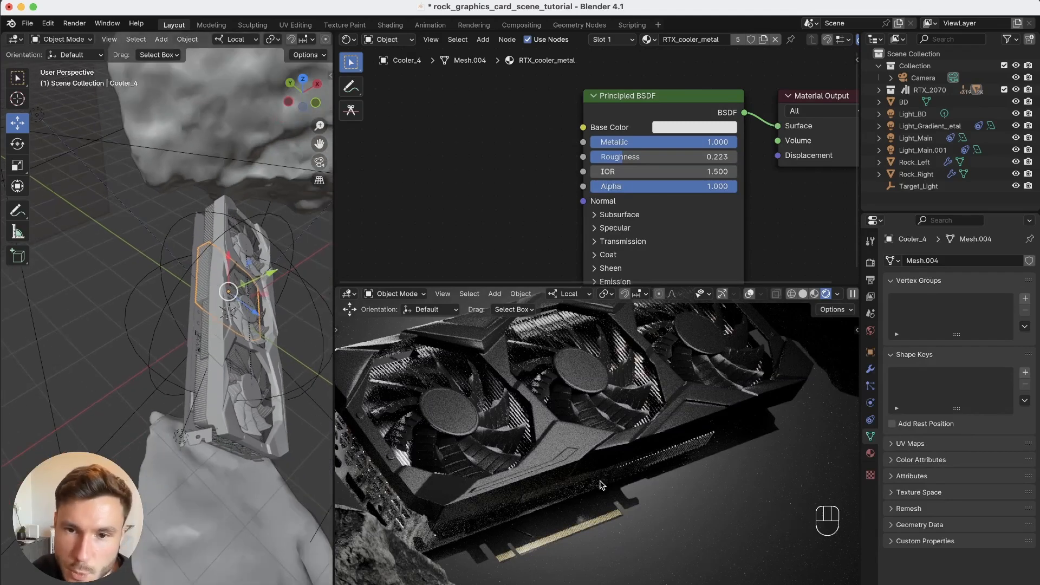
pyautogui.keyDown('alt'); pyautogui.moveTo(253, 308); pyautogui.dragTo(177, 408, button='right'); pyautogui.keyUp('alt')
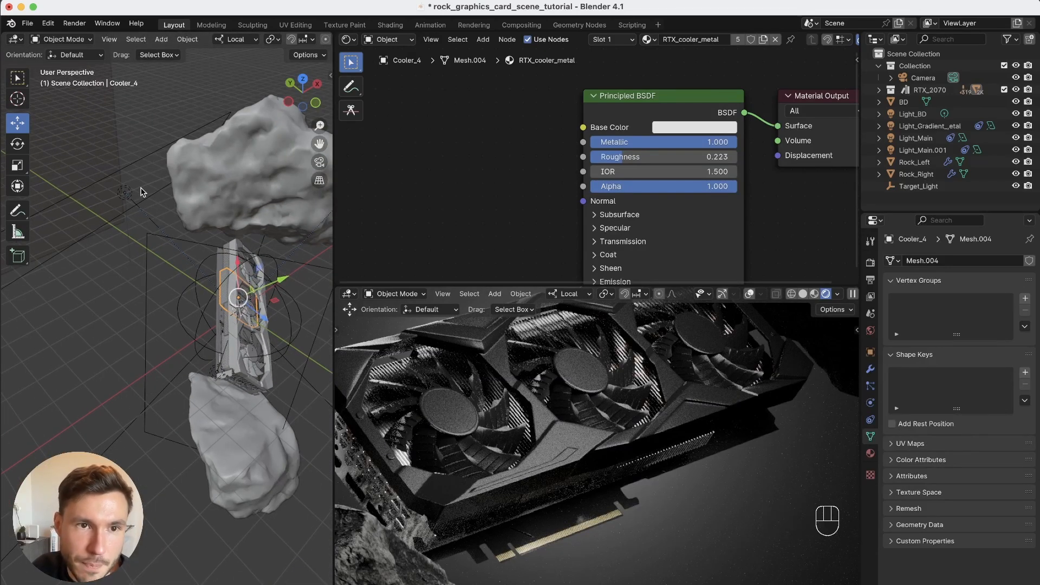
pyautogui.click(125, 193)
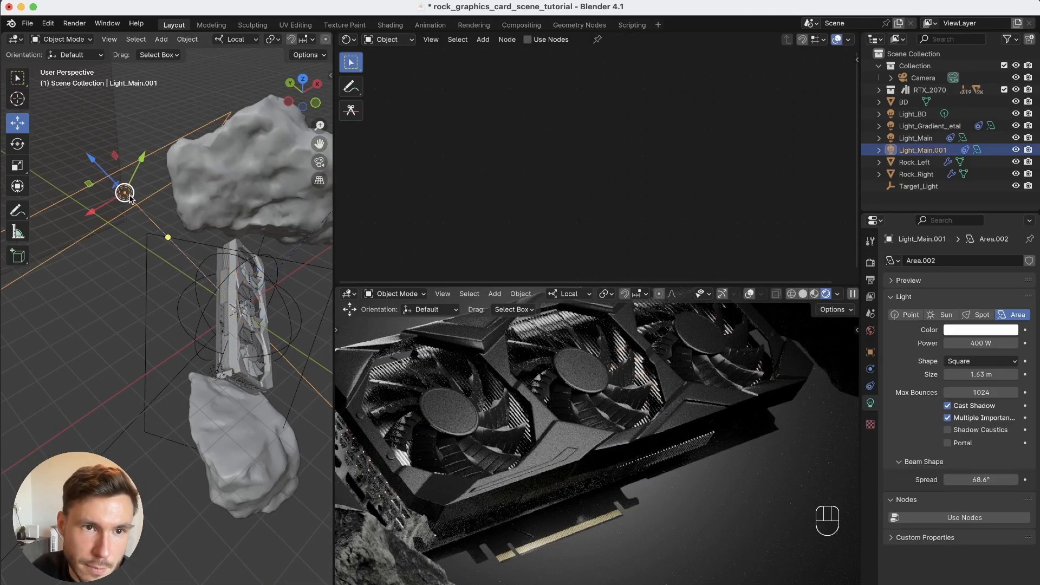
pyautogui.doubleClick(922, 150)
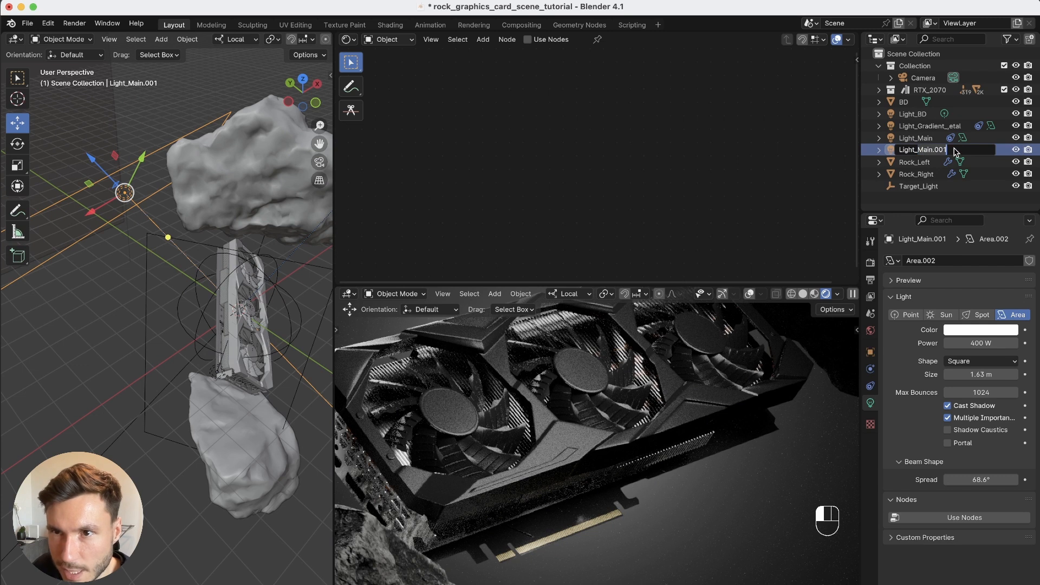
pyautogui.write('Light_Back_top')
pyautogui.press('Return')
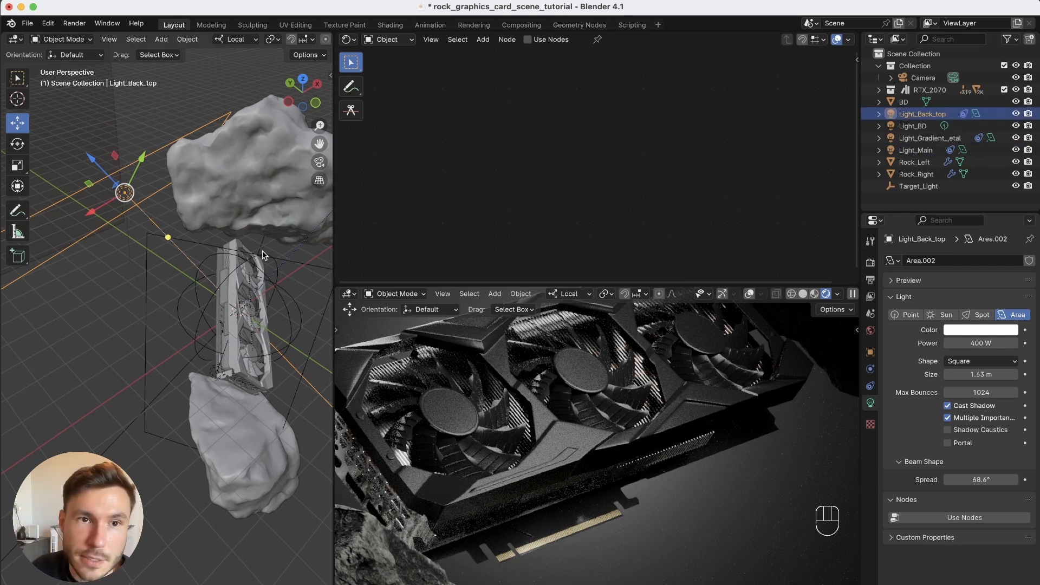
# - Duplicate Light_Back_top in place and rename the copy Light_fill
pyautogui.hotkey('shift', 'd')
pyautogui.rightClick(465, 215)
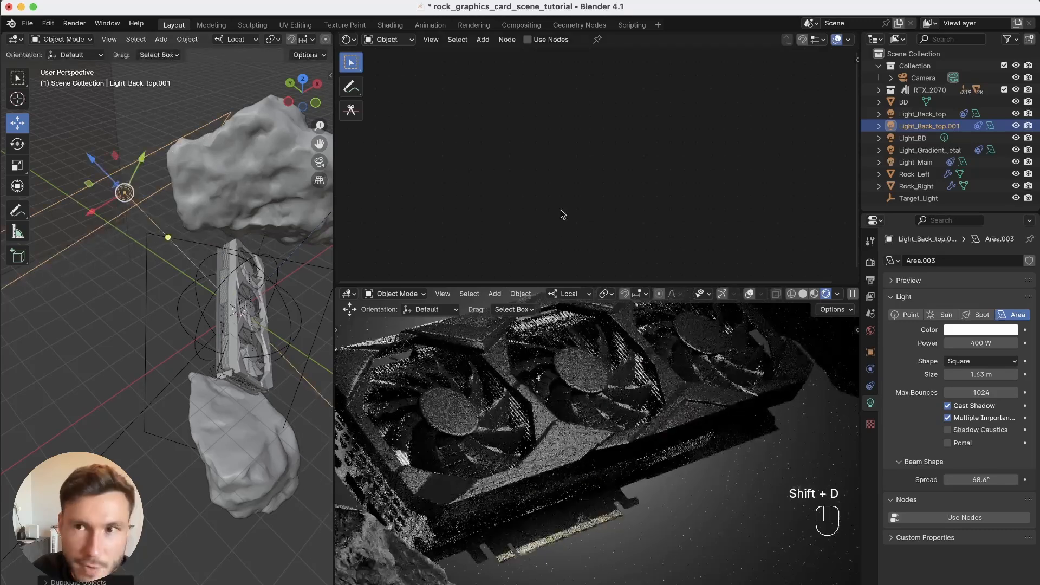
pyautogui.doubleClick(936, 127)
pyautogui.write('Light_F')
pyautogui.press('Return')
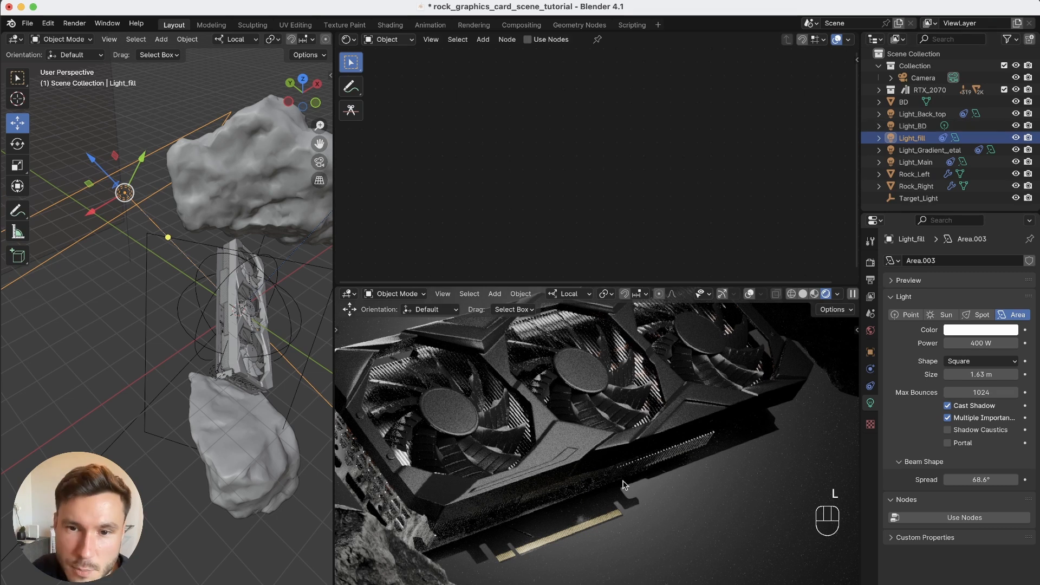
# - Move Light_fill away from the backdrop to the front side of the card and rescale it
pyautogui.keyDown('alt'); pyautogui.moveTo(276, 316); pyautogui.dragTo(238, 317, button='right'); pyautogui.keyUp('alt')
pyautogui.keyDown('alt'); pyautogui.moveTo(239, 317); pyautogui.dragTo(221, 317, button='middle'); pyautogui.keyUp('alt')
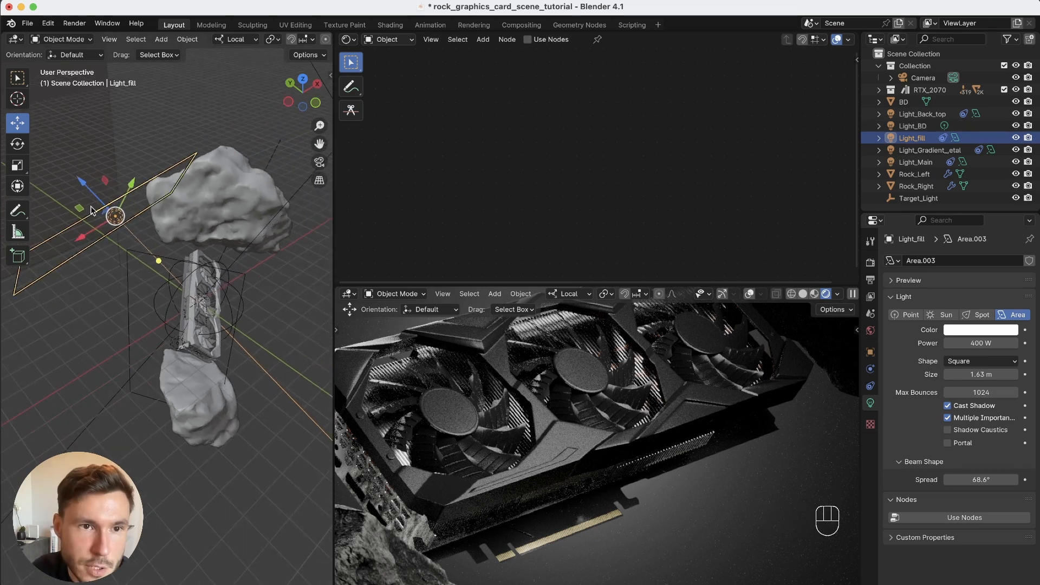
pyautogui.moveTo(85, 182); pyautogui.dragTo(288, 361)
pyautogui.keyDown('alt'); pyautogui.moveTo(293, 367); pyautogui.dragTo(303, 325, button='middle'); pyautogui.keyUp('alt')
pyautogui.press('s')
pyautogui.click(244, 388)
pyautogui.moveTo(303, 325); pyautogui.dragTo(316, 304)
# - Refine Light_fill's position in front of the card, checking it from several angles
pyautogui.click(879, 90)
pyautogui.click(901, 103)
pyautogui.click(900, 114)
pyautogui.click(878, 90)
pyautogui.keyDown('alt'); pyautogui.moveTo(216, 311); pyautogui.dragTo(239, 311, button='right'); pyautogui.keyUp('alt')
pyautogui.keyDown('alt'); pyautogui.moveTo(239, 311); pyautogui.dragTo(243, 352); pyautogui.keyUp('alt')
pyautogui.click(260, 292)
pyautogui.moveTo(260, 293); pyautogui.dragTo(162, 266)
pyautogui.keyDown('alt'); pyautogui.moveTo(163, 314); pyautogui.dragTo(227, 260); pyautogui.keyUp('alt')
# - Enable nodes on Light_fill and connect a Gradient Texture's Color output to the Emission Color
pyautogui.click(527, 39)
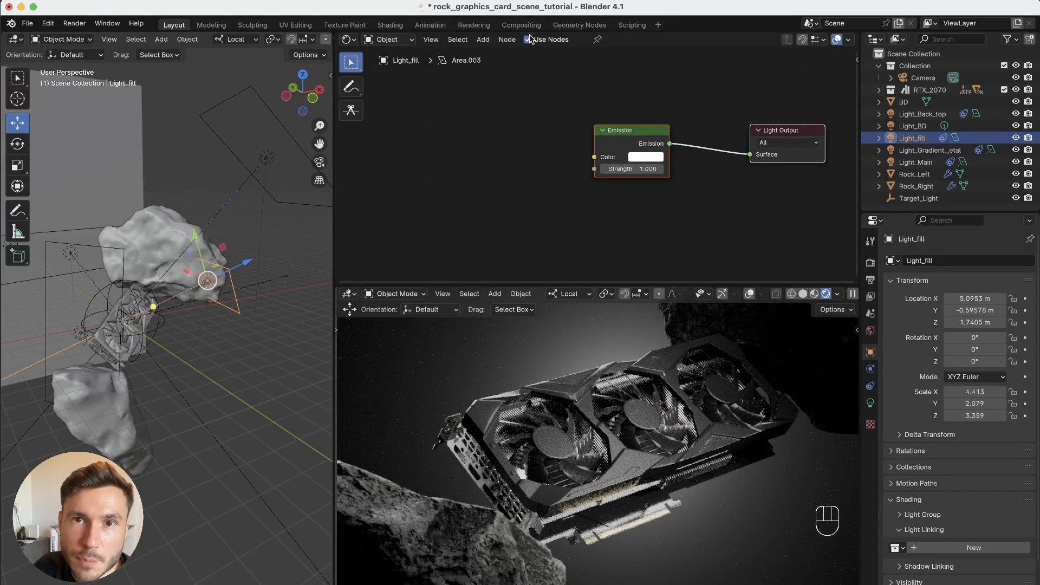
pyautogui.scroll(1, 591, 167)
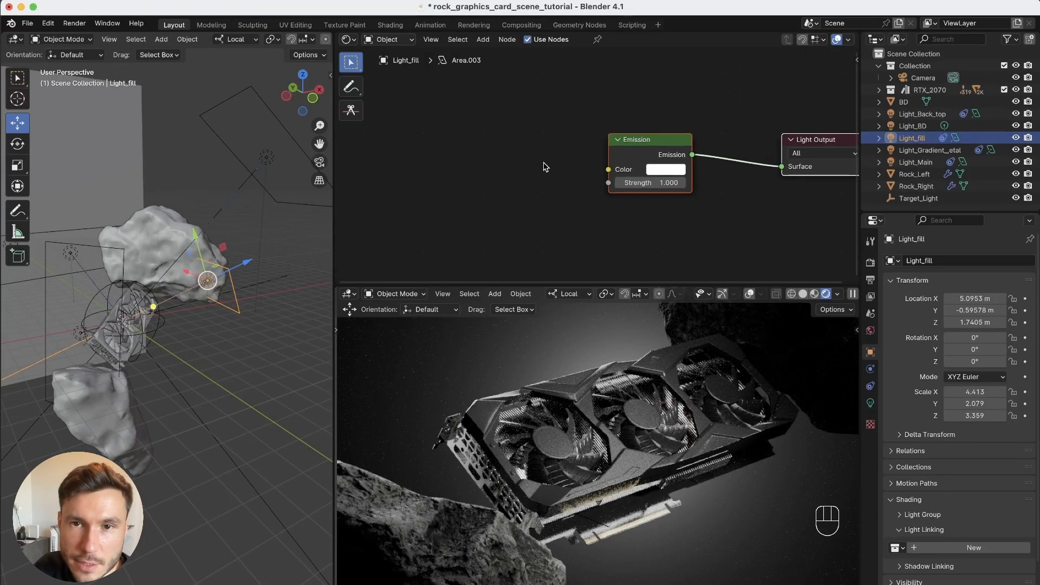
pyautogui.hotkey('shift', 'a')
pyautogui.write('gradien')
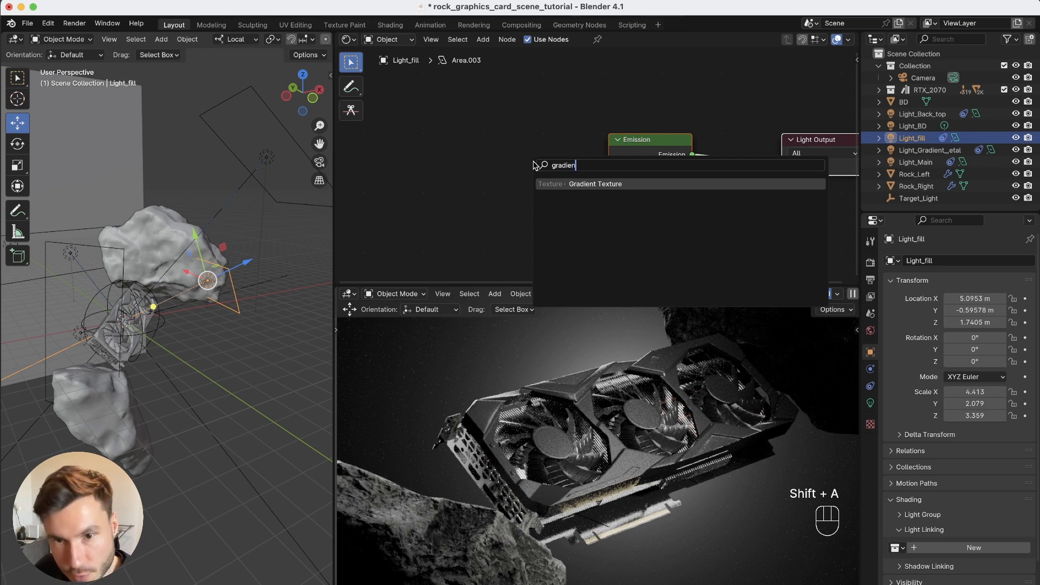
pyautogui.write('t')
pyautogui.click(594, 184)
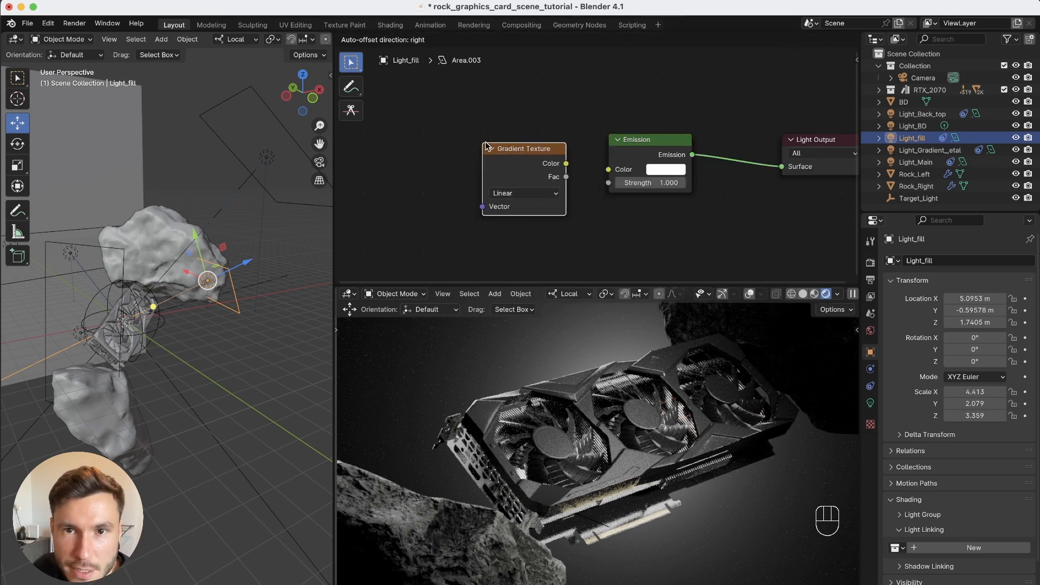
pyautogui.moveTo(566, 165); pyautogui.dragTo(609, 169)
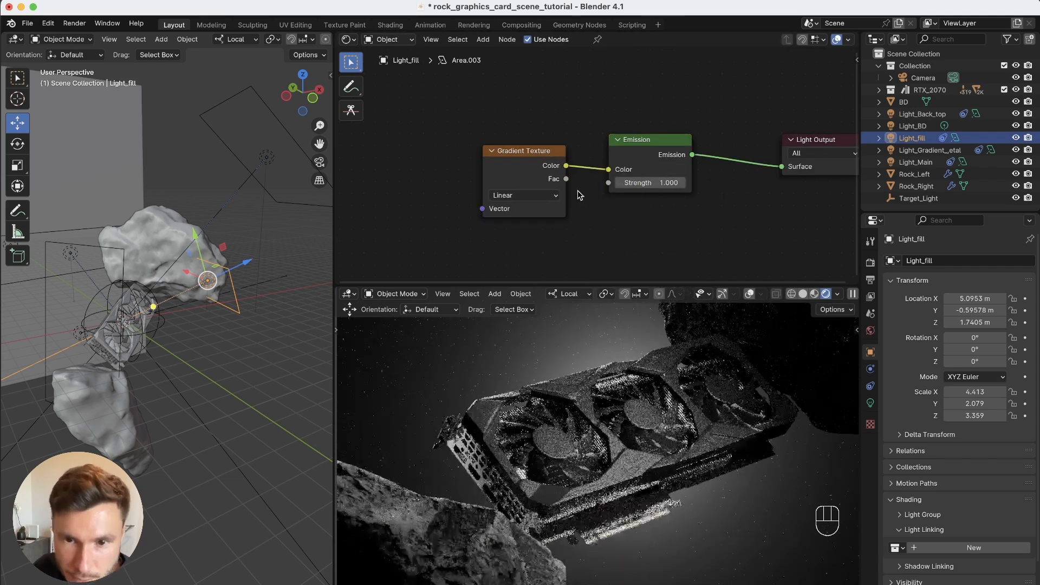
# - Add Texture Coordinate and Mapping nodes to Light_fill's gradient, rotate the mapping to 103° on Z, and reposition the light beside the card
pyautogui.click(524, 152)
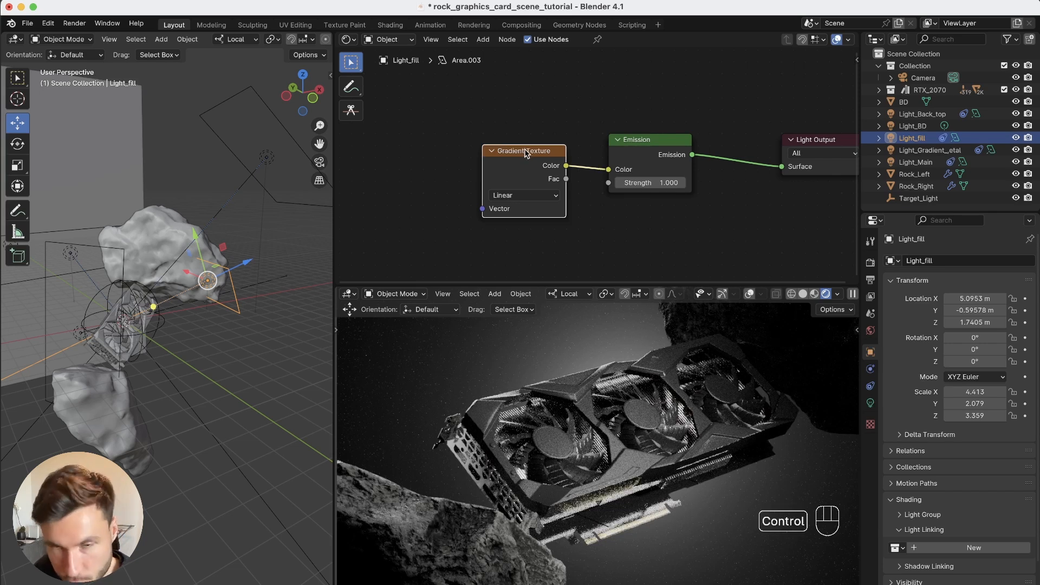
pyautogui.hotkey('ctrl', 't')
pyautogui.keyDown('alt'); pyautogui.moveTo(501, 206); pyautogui.dragTo(576, 117); pyautogui.keyUp('alt')
pyautogui.keyDown('alt'); pyautogui.moveTo(500, 229); pyautogui.dragTo(529, 158); pyautogui.keyUp('alt')
pyautogui.scroll(1, 503, 161)
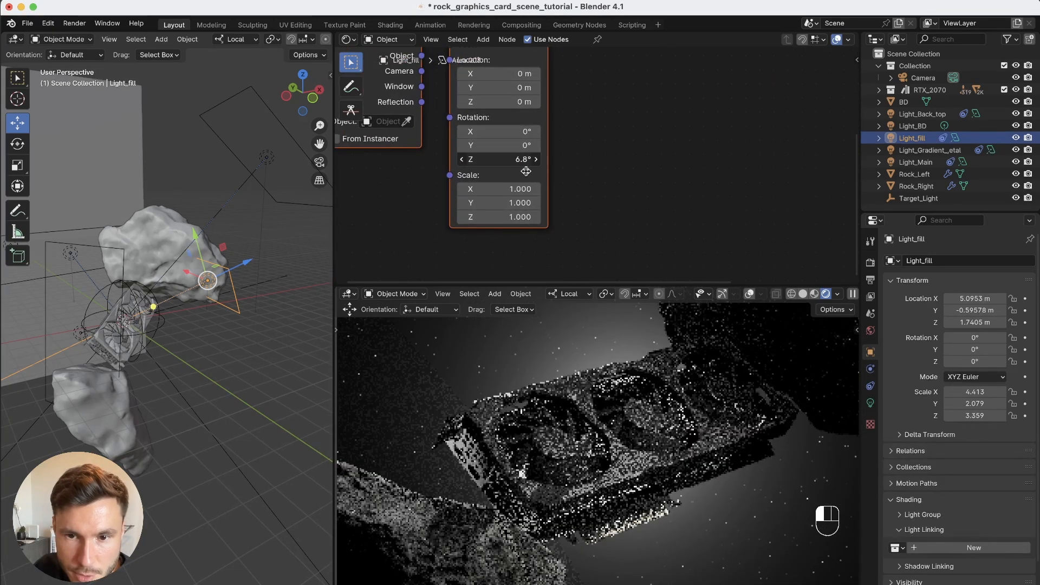
pyautogui.moveTo(428, 197); pyautogui.dragTo(320, 218)
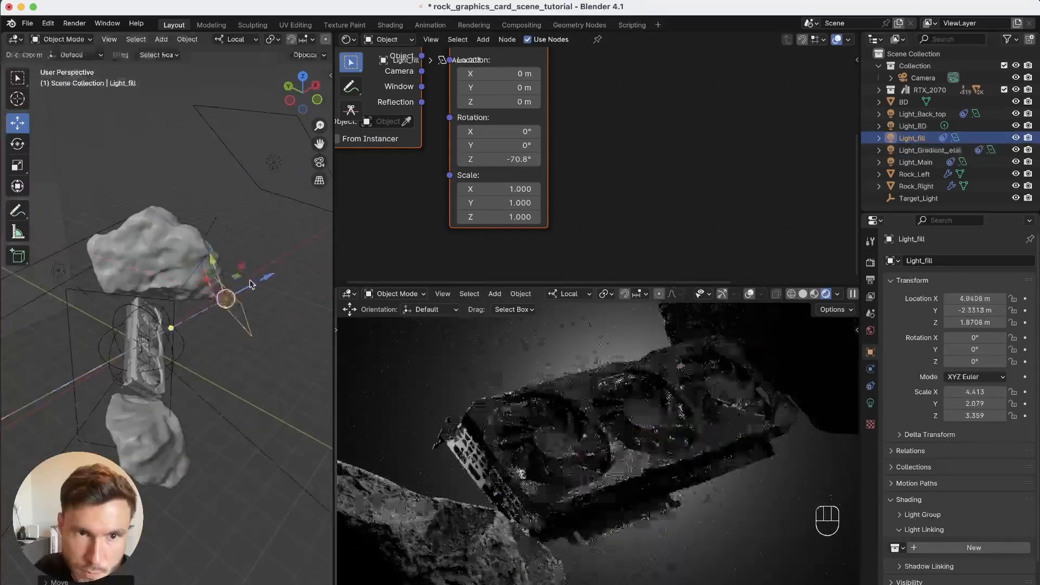
pyautogui.click(17, 144)
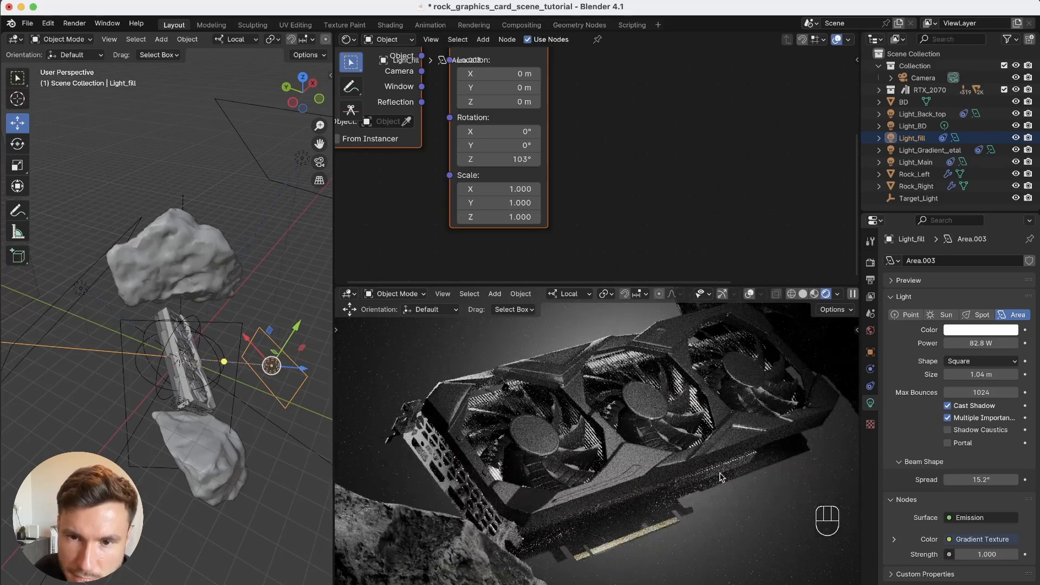
# - Set Light_fill's power to 60 W
pyautogui.click(980, 345)
pyautogui.write('60')
pyautogui.press('Return')
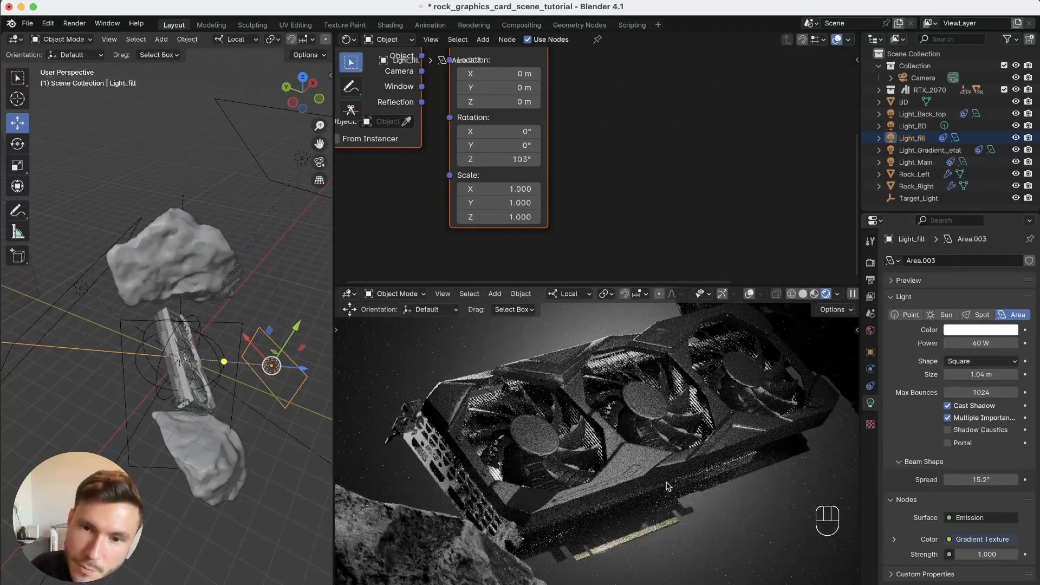
# - Try a power of 400 W on Light_fill to compare the effect, and return it to 60 W
pyautogui.click(968, 342)
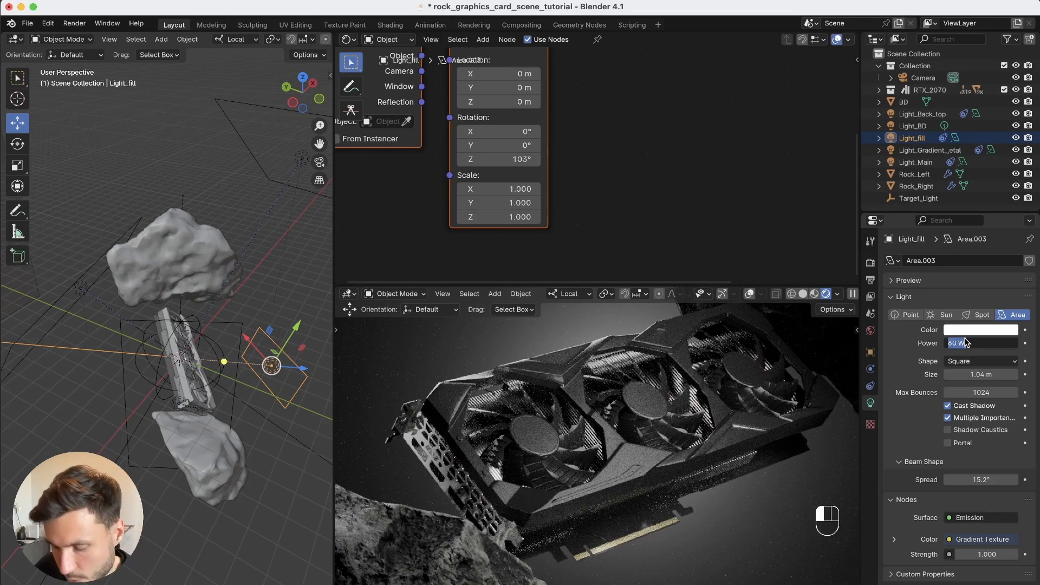
pyautogui.write('400')
pyautogui.press('Return')
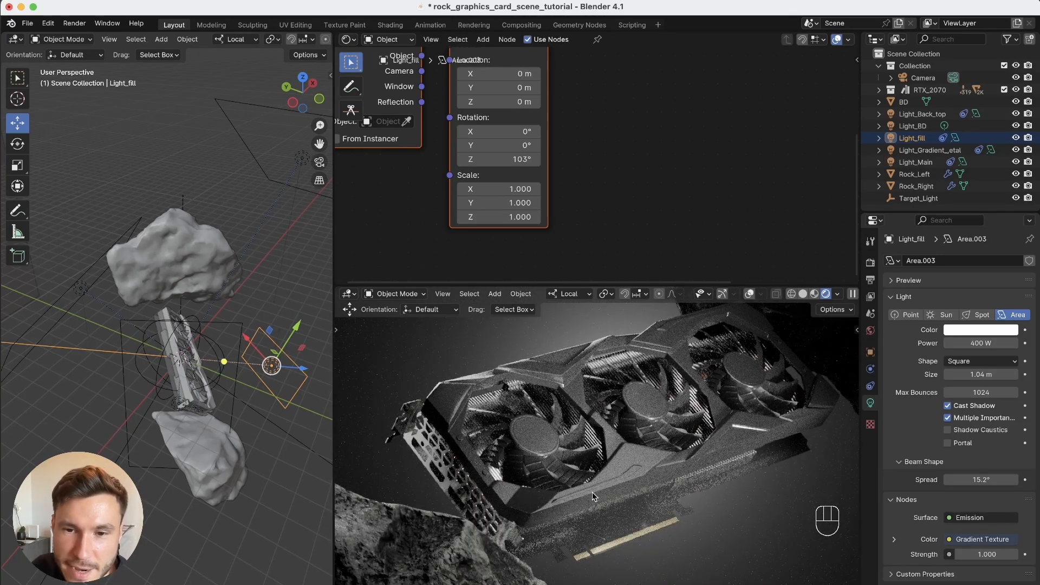
pyautogui.click(983, 347)
pyautogui.write('60')
pyautogui.press('Return')
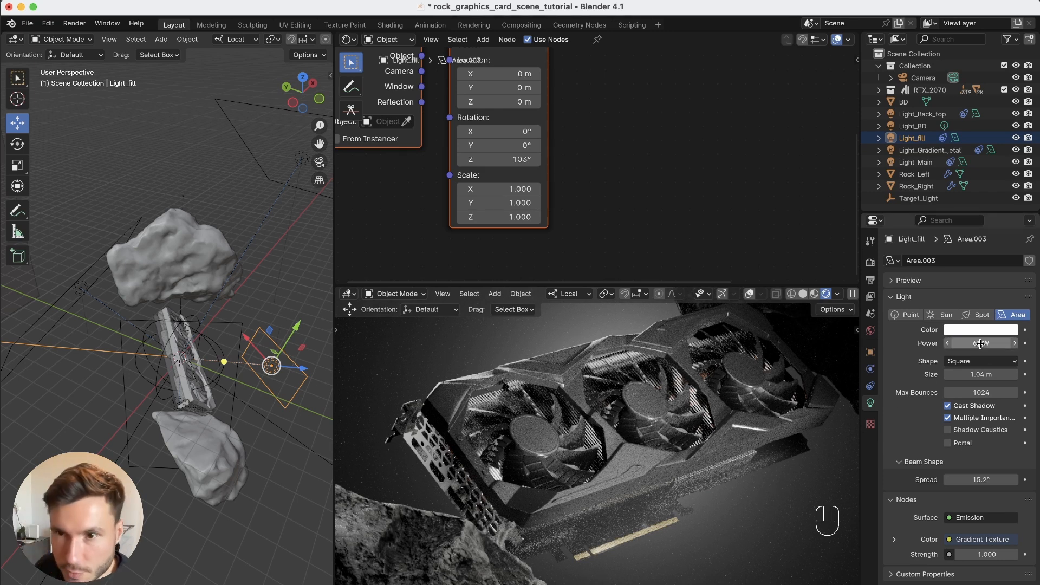
# - Select Light_Main, narrow its beam spread to 54° and set its power to 500 W
pyautogui.scroll(-1, 209, 375)
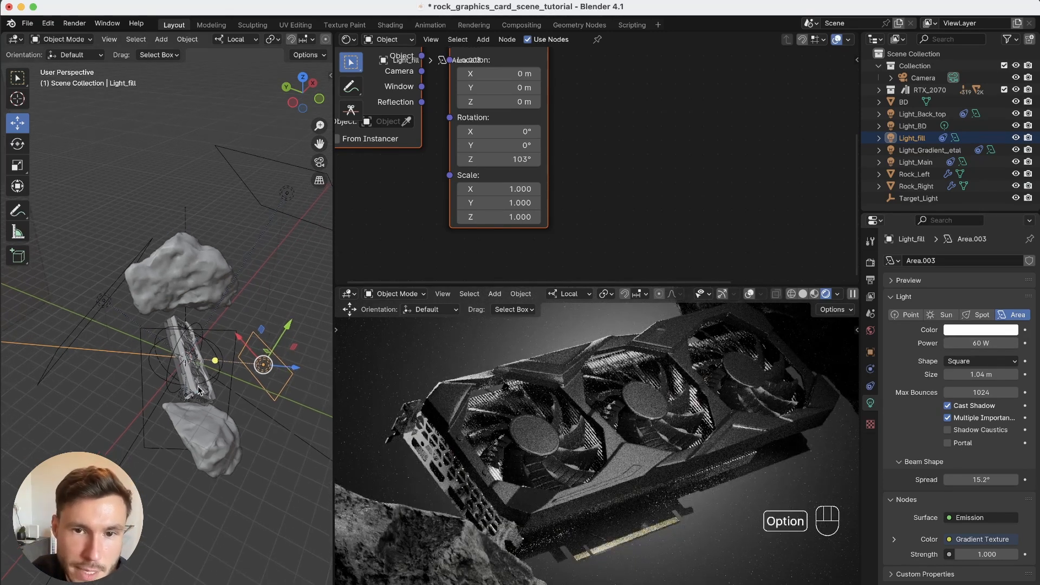
pyautogui.keyDown('alt'); pyautogui.moveTo(248, 324); pyautogui.dragTo(227, 336, button='middle'); pyautogui.keyUp('alt')
pyautogui.keyDown('alt'); pyautogui.moveTo(189, 307); pyautogui.dragTo(135, 310); pyautogui.keyUp('alt')
pyautogui.click(248, 258)
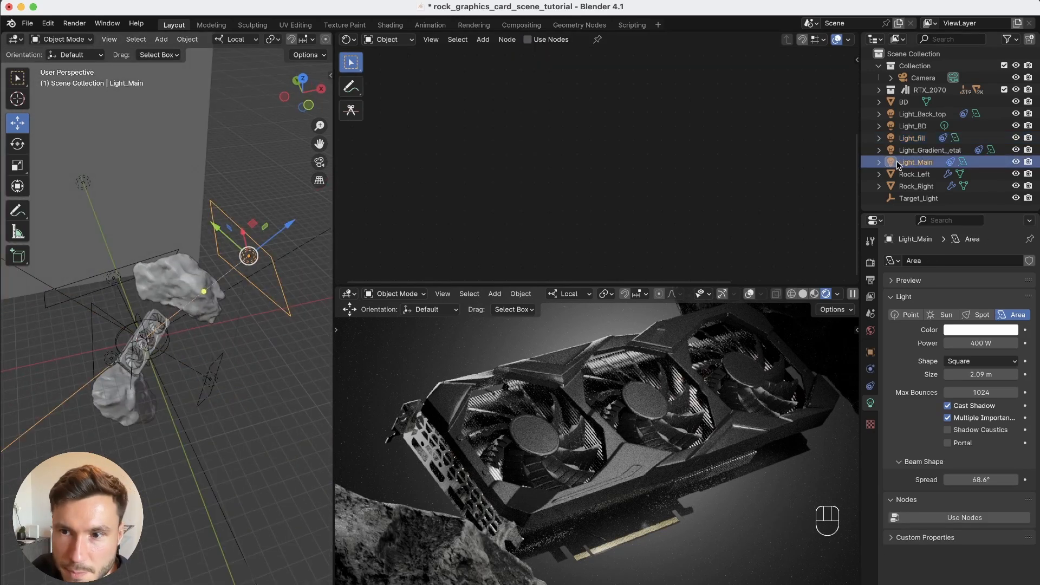
pyautogui.moveTo(980, 483); pyautogui.dragTo(942, 490)
pyautogui.click(981, 343)
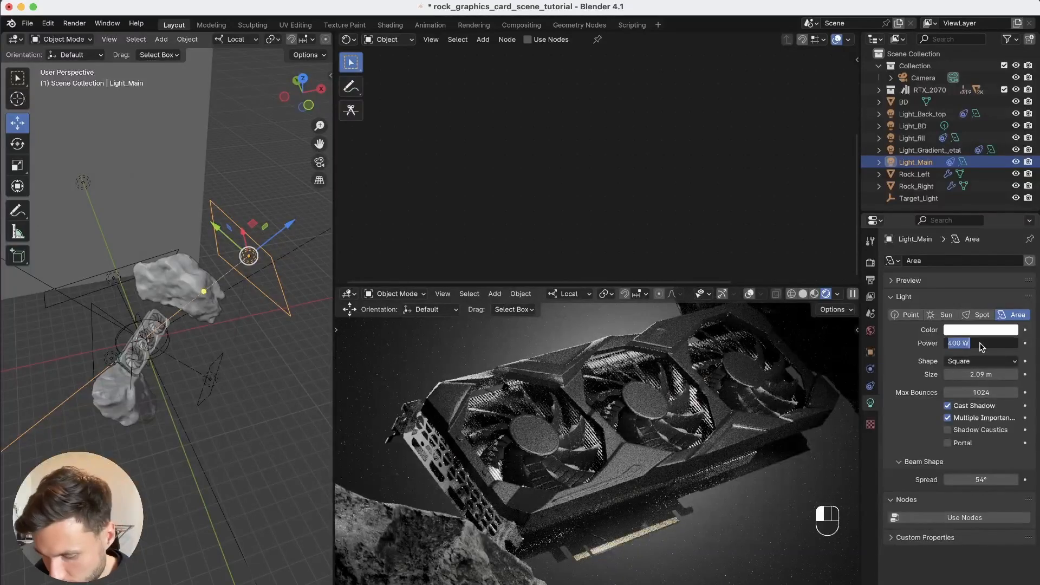
pyautogui.press('Return')
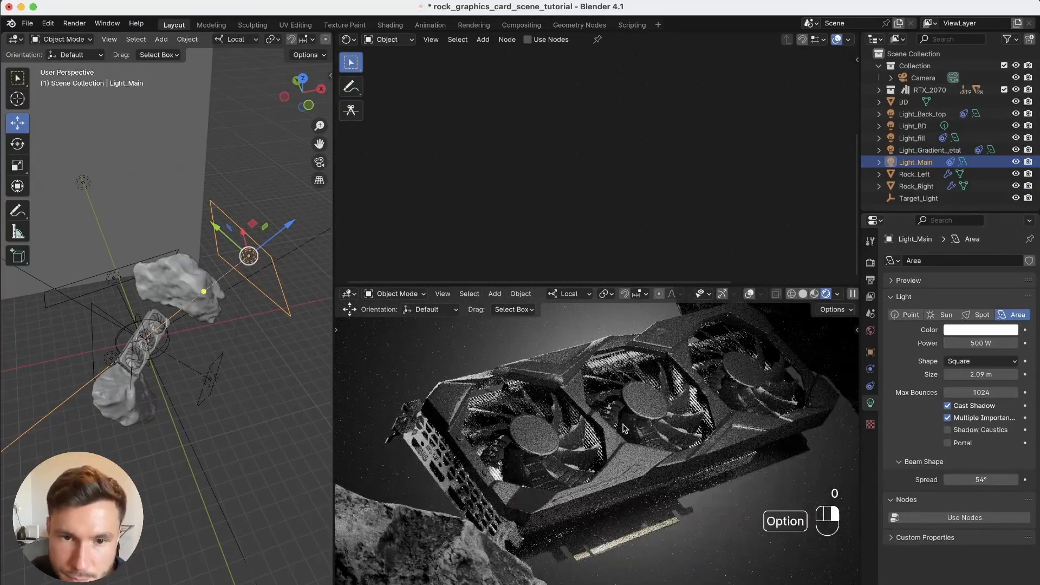
# - Duplicate Light_Main and place the copy lower and farther out beside the card, past the upper rock
pyautogui.keyDown('alt'); pyautogui.moveTo(576, 481); pyautogui.dragTo(641, 554, button='right'); pyautogui.keyUp('alt')
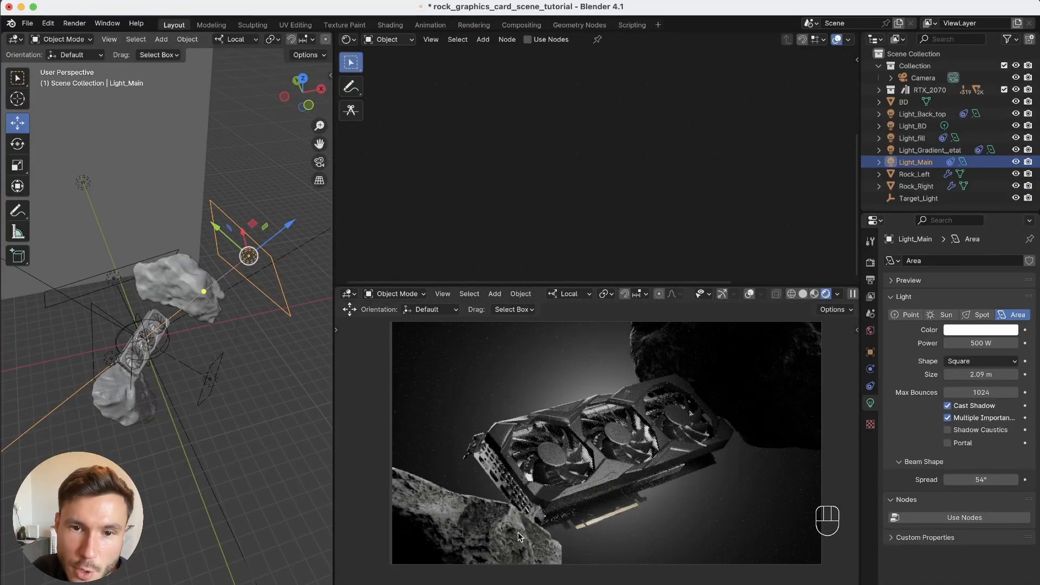
pyautogui.keyDown('alt'); pyautogui.moveTo(522, 429); pyautogui.dragTo(583, 391, button='right'); pyautogui.keyUp('alt')
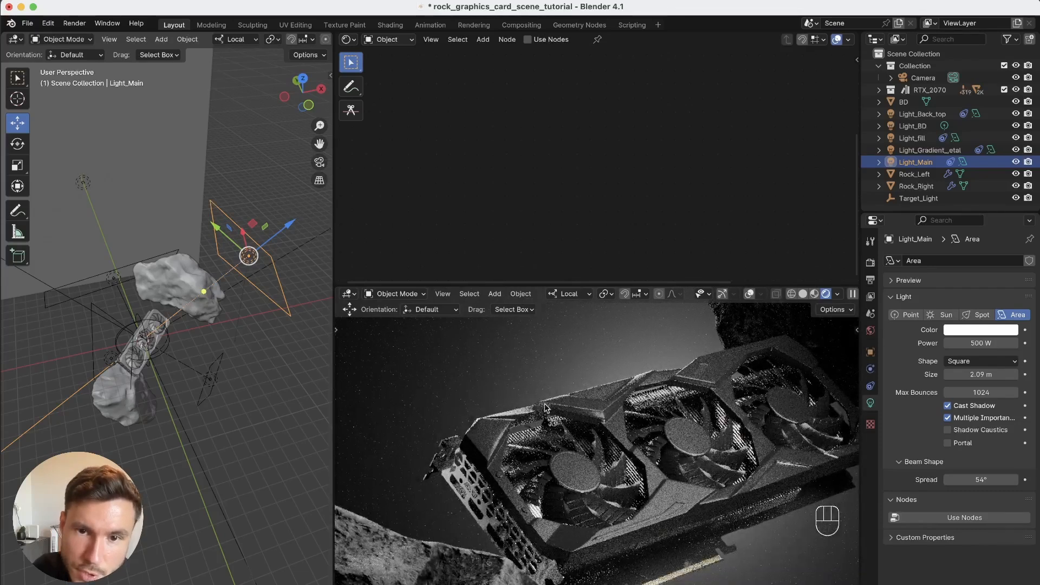
pyautogui.keyDown('alt'); pyautogui.moveTo(595, 402); pyautogui.dragTo(380, 368, button='middle'); pyautogui.keyUp('alt')
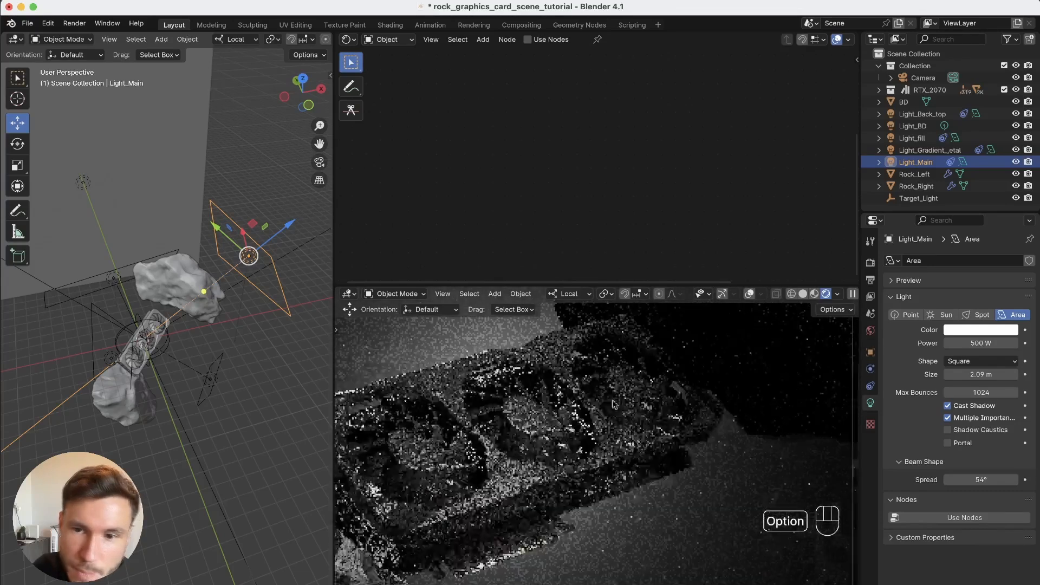
pyautogui.keyDown('alt'); pyautogui.moveTo(684, 460); pyautogui.dragTo(697, 402, button='right'); pyautogui.keyUp('alt')
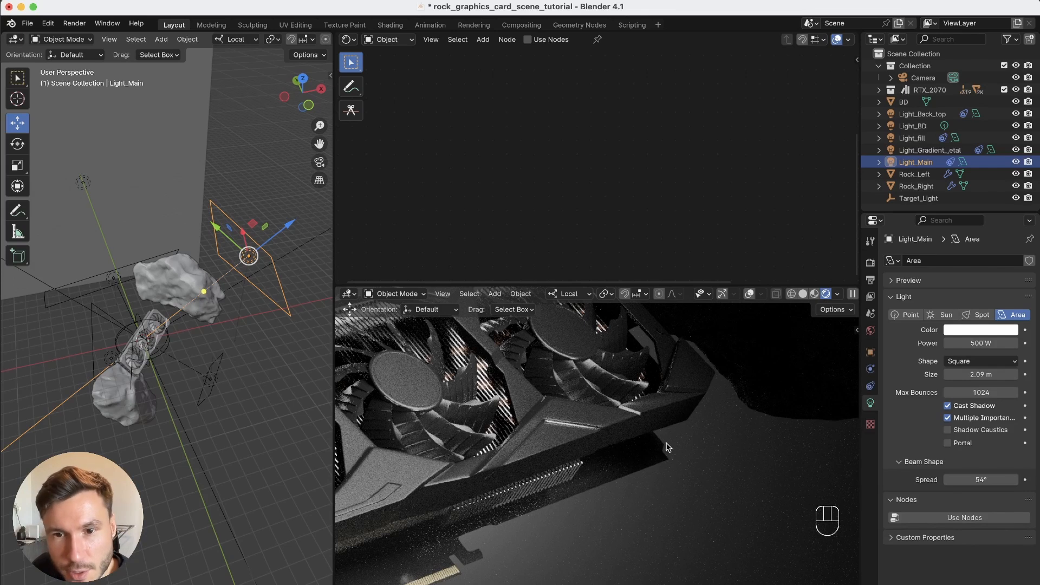
pyautogui.keyDown('alt'); pyautogui.moveTo(192, 297); pyautogui.dragTo(139, 290); pyautogui.keyUp('alt')
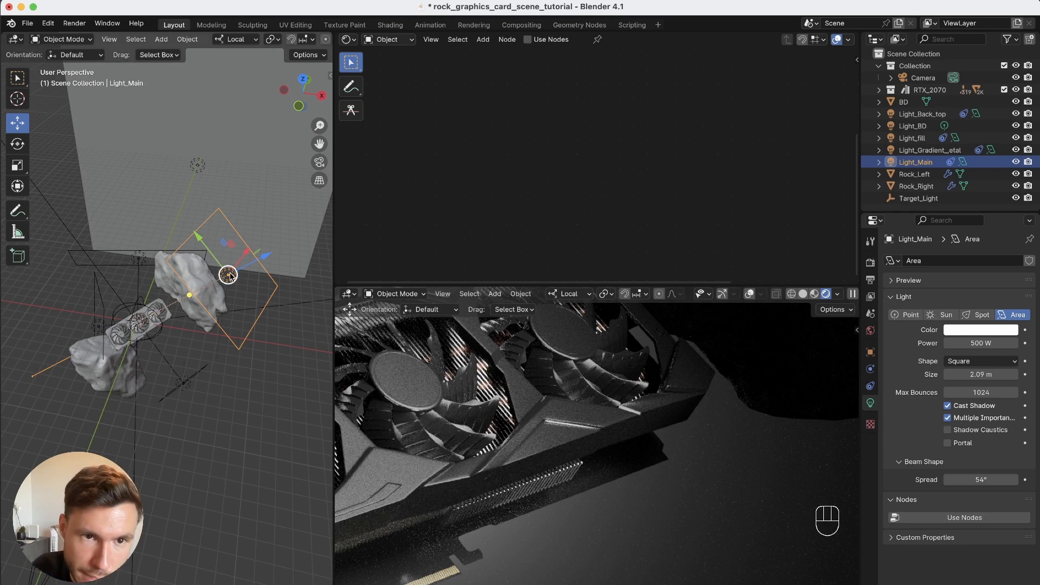
pyautogui.hotkey('shift', 'd')
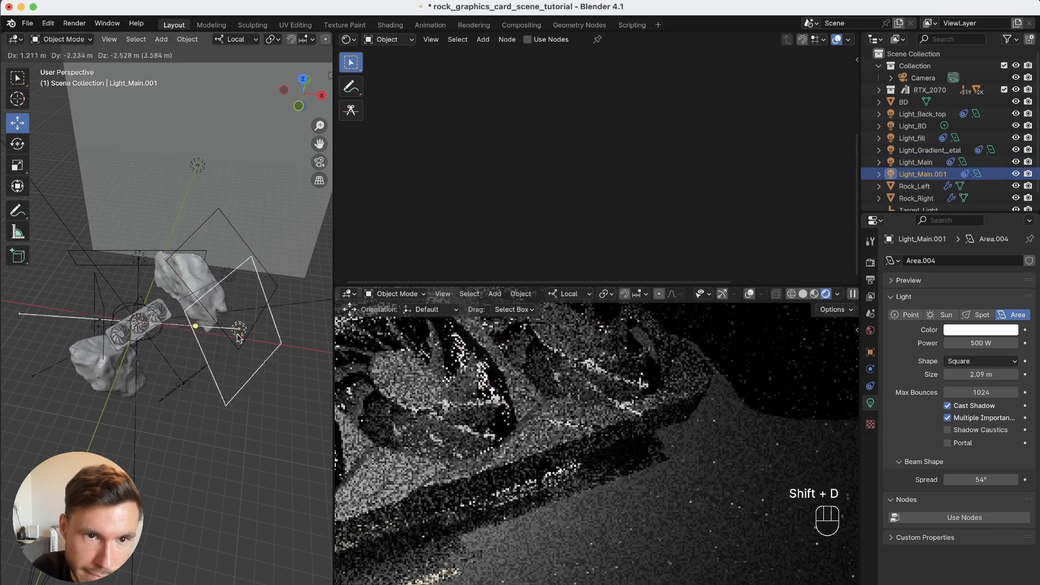
pyautogui.click(278, 323)
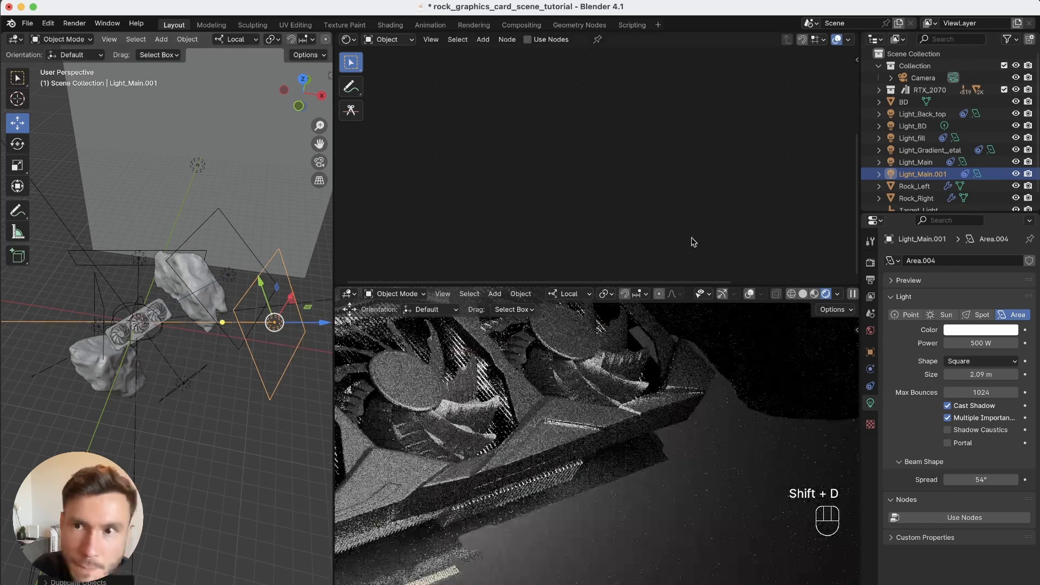
# - Reposition Light_Main.001 at the front side of the card with the other lights temporarily hidden, and set its power to 2000 W
pyautogui.moveTo(1016, 162); pyautogui.dragTo(1012, 114)
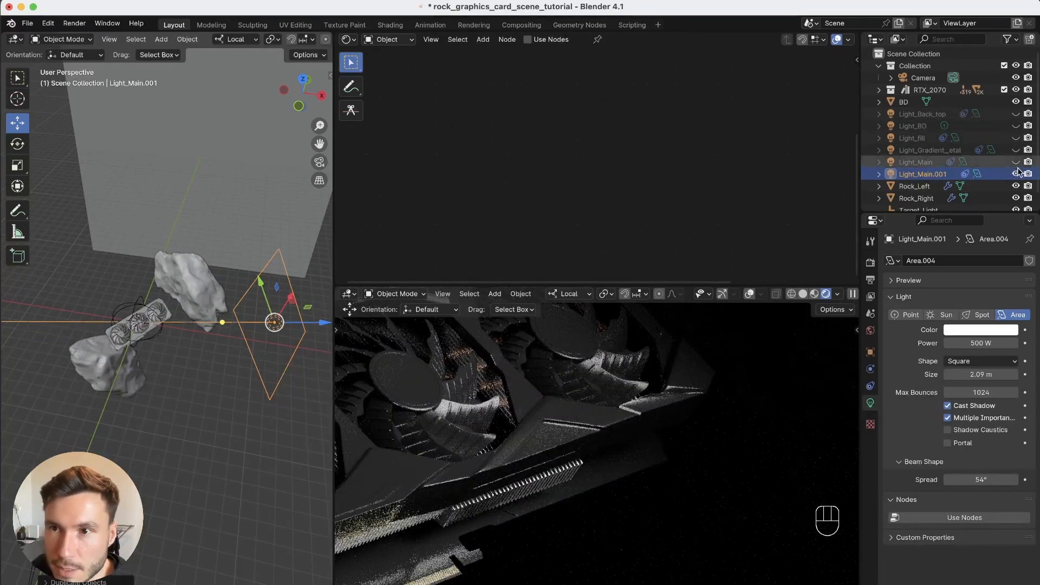
pyautogui.keyDown('alt'); pyautogui.moveTo(216, 319); pyautogui.dragTo(254, 314); pyautogui.keyUp('alt')
pyautogui.moveTo(304, 251); pyautogui.dragTo(176, 341)
pyautogui.keyDown('alt'); pyautogui.moveTo(155, 321); pyautogui.dragTo(96, 347); pyautogui.keyUp('alt')
pyautogui.moveTo(135, 285); pyautogui.dragTo(165, 333)
pyautogui.press('y')
pyautogui.moveTo(247, 336); pyautogui.dragTo(256, 302)
pyautogui.moveTo(206, 267); pyautogui.dragTo(225, 213)
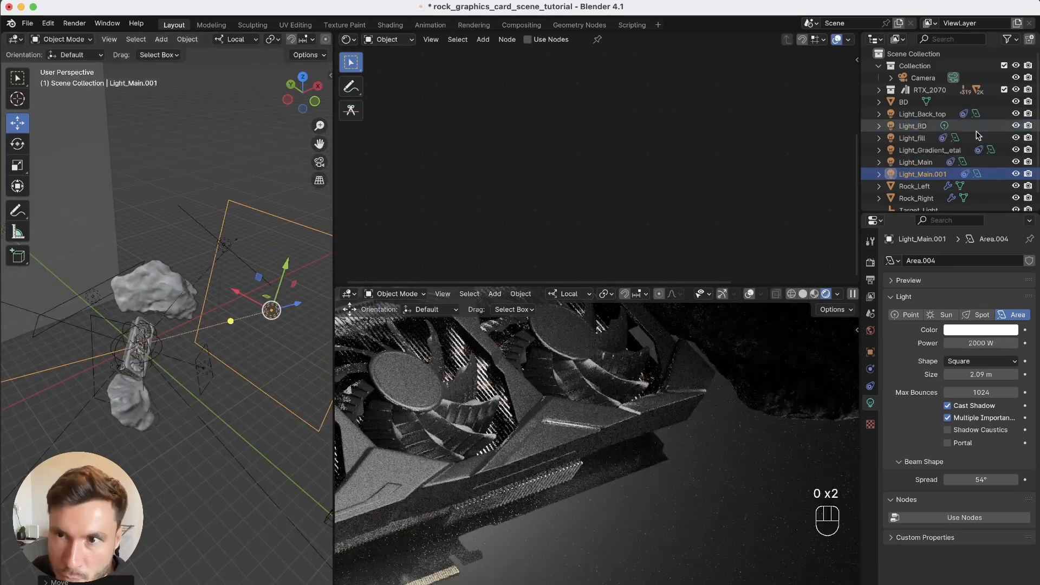
# - Compare the render with and without Light_Main.001 and set its power to 1000 W
pyautogui.moveTo(1016, 114)
pyautogui.mouseDown()
pyautogui.moveTo(1016, 162)
pyautogui.moveTo(1017, 102)
pyautogui.mouseUp()
pyautogui.moveTo(176, 347); pyautogui.dragTo(177, 325)
pyautogui.moveTo(1016, 101); pyautogui.dragTo(1017, 162)
pyautogui.click(1017, 174)
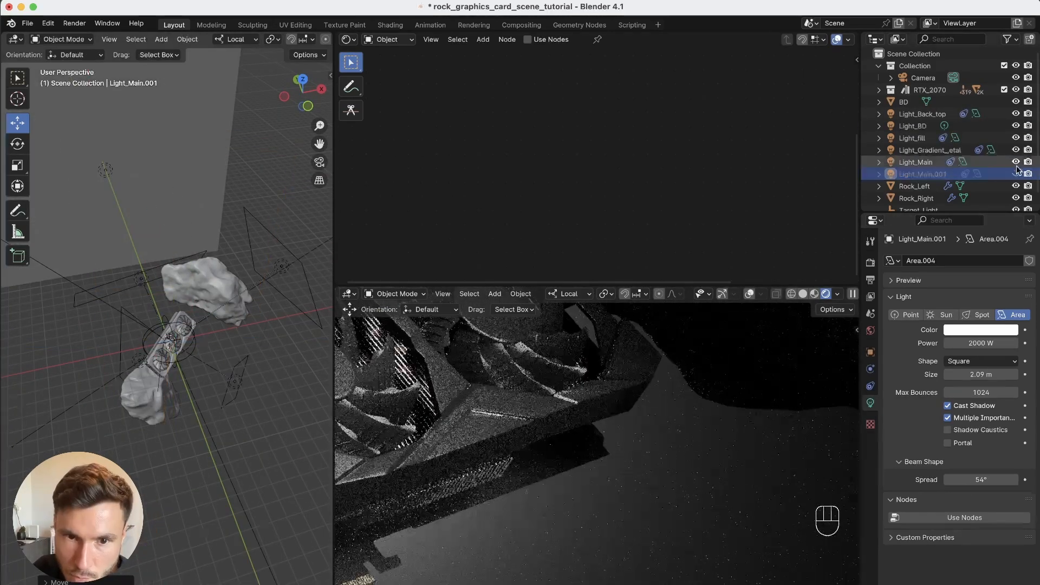
pyautogui.click(1016, 174)
pyautogui.press('s')
pyautogui.press('s')
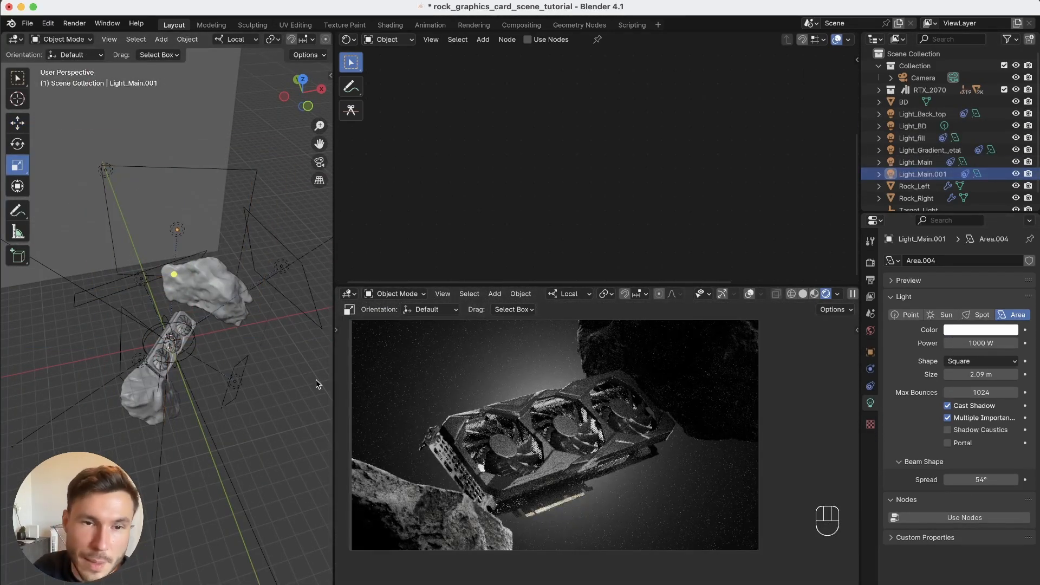
# - Examine Light_Main.001's effect on the card's edges, first with the other lights hidden, then by toggling it alone with them restored
pyautogui.keyDown('alt'); pyautogui.moveTo(600, 480); pyautogui.dragTo(712, 403); pyautogui.keyUp('alt')
pyautogui.moveTo(1016, 162); pyautogui.dragTo(1016, 102)
pyautogui.keyDown('alt'); pyautogui.moveTo(596, 460); pyautogui.dragTo(493, 493); pyautogui.keyUp('alt')
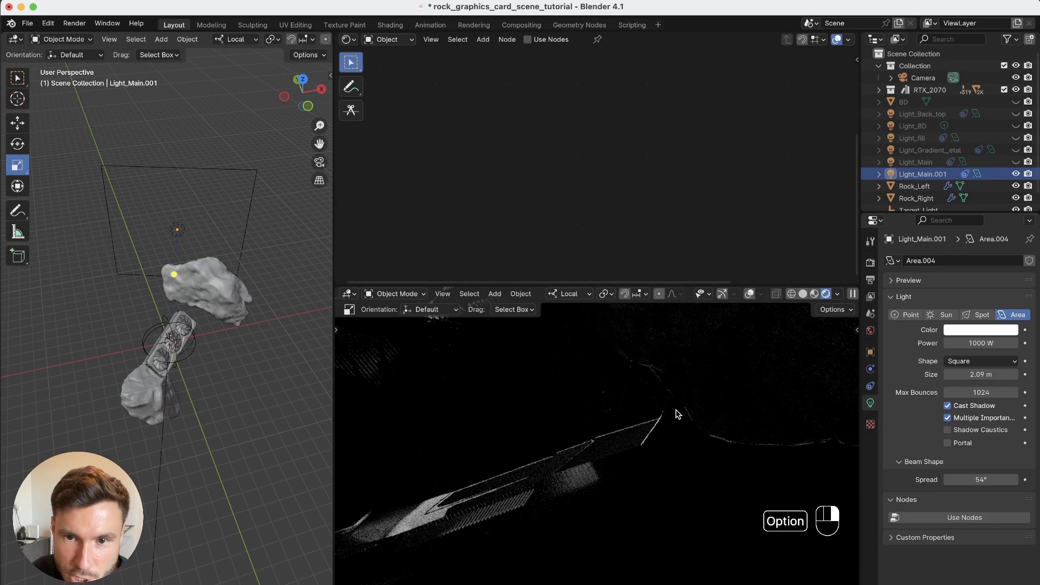
pyautogui.moveTo(1016, 162); pyautogui.dragTo(1017, 102)
pyautogui.click(1016, 175)
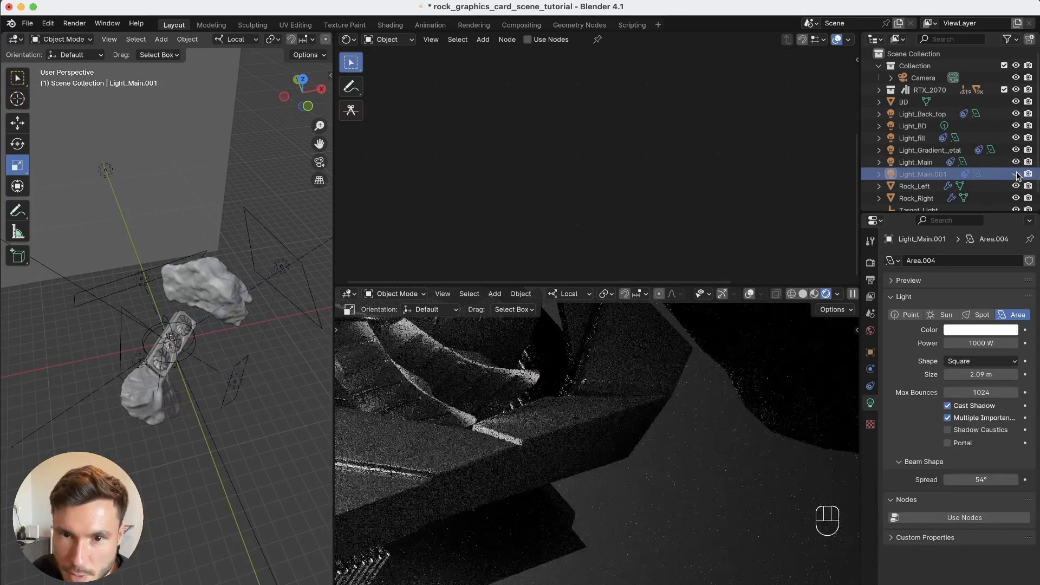
pyautogui.click(1016, 173)
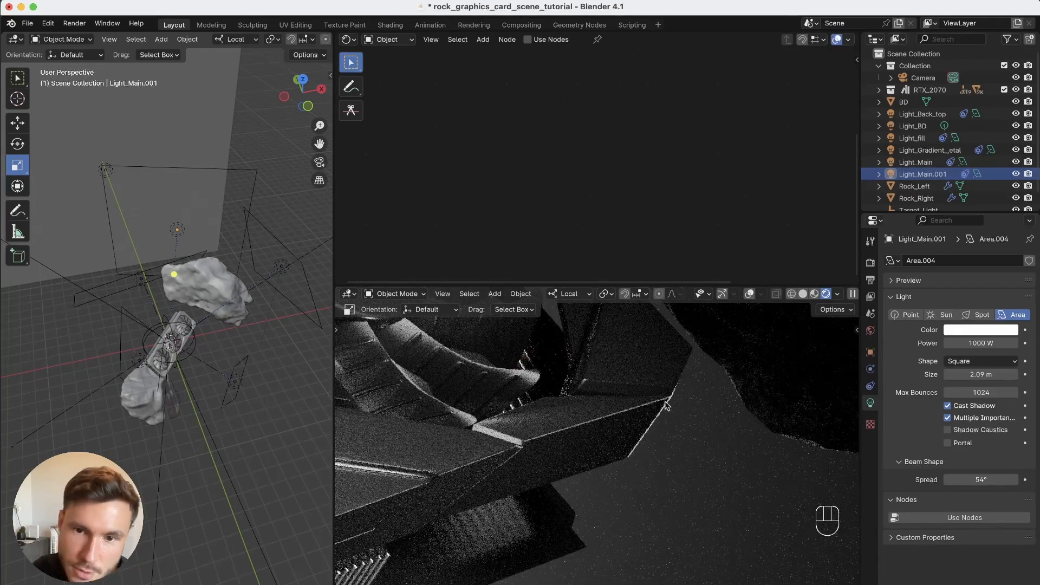
# - Check the whole camera frame with all lights enabled and save the file
pyautogui.keyDown('alt'); pyautogui.moveTo(453, 391); pyautogui.dragTo(372, 506, button='right'); pyautogui.keyUp('alt')
pyautogui.keyDown('alt'); pyautogui.moveTo(436, 385); pyautogui.dragTo(495, 404, button='middle'); pyautogui.keyUp('alt')
pyautogui.keyDown('alt'); pyautogui.moveTo(494, 404); pyautogui.dragTo(599, 361, button='right'); pyautogui.keyUp('alt')
pyautogui.keyDown('alt'); pyautogui.moveTo(598, 360); pyautogui.dragTo(580, 390, button='middle'); pyautogui.keyUp('alt')
pyautogui.keyDown('alt'); pyautogui.moveTo(579, 390); pyautogui.dragTo(658, 352, button='right'); pyautogui.keyUp('alt')
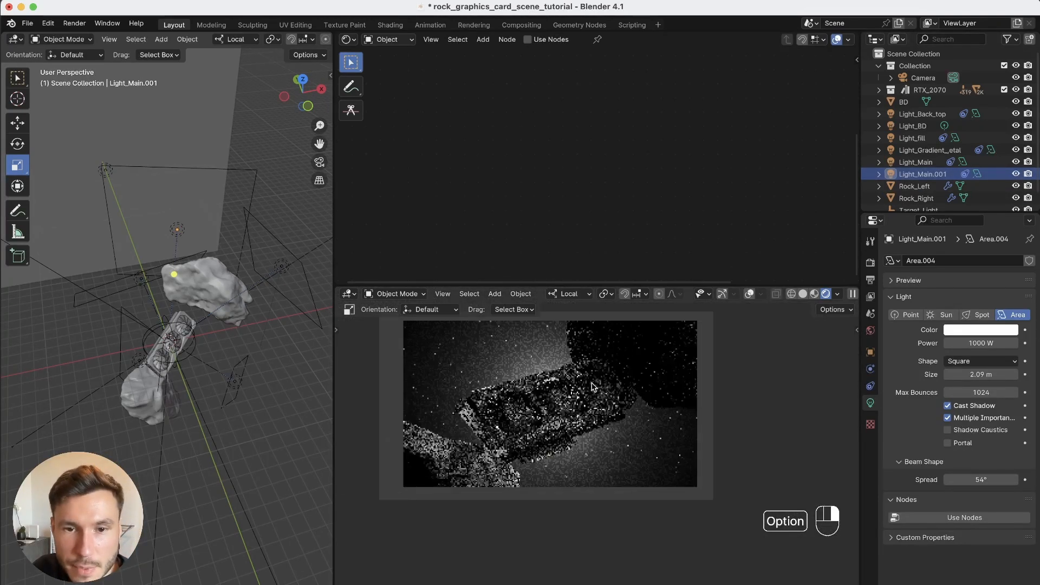
pyautogui.press('super+s')
pyautogui.keyDown('alt'); pyautogui.moveTo(615, 379); pyautogui.dragTo(644, 436, button='middle'); pyautogui.keyUp('alt')
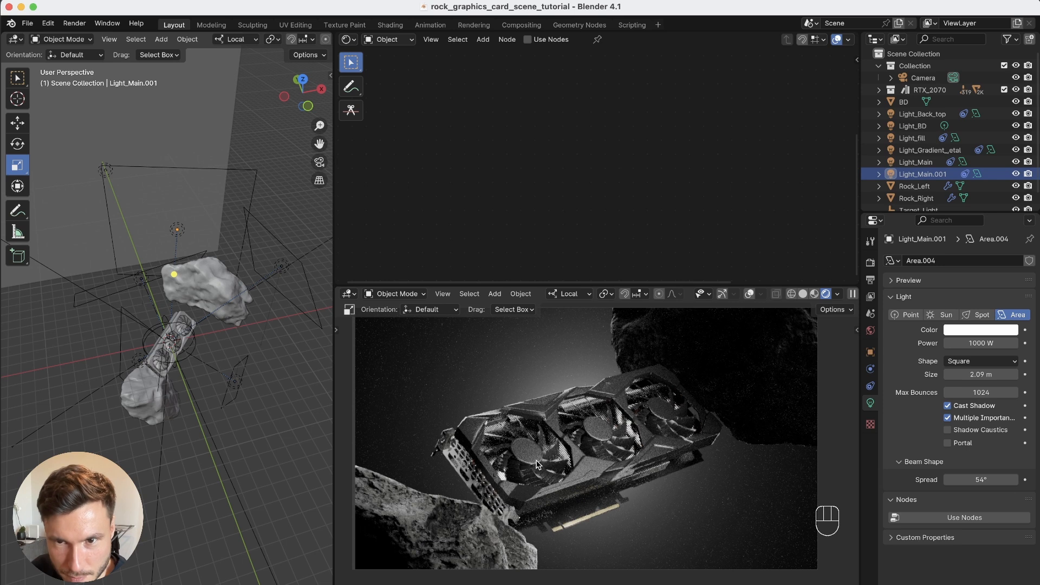
# - Move all six lights from Light_Back_top to Light_Main.001 into a new collection named Lights and collapse it in the object list
pyautogui.keyDown('alt'); pyautogui.moveTo(232, 332); pyautogui.dragTo(278, 304); pyautogui.keyUp('alt')
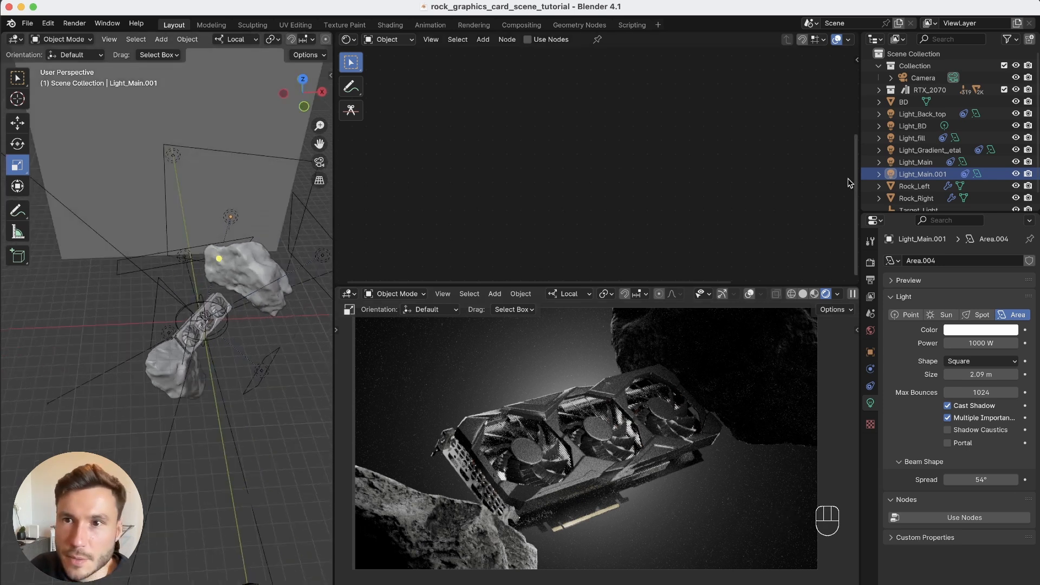
pyautogui.click(911, 102)
pyautogui.click(922, 114)
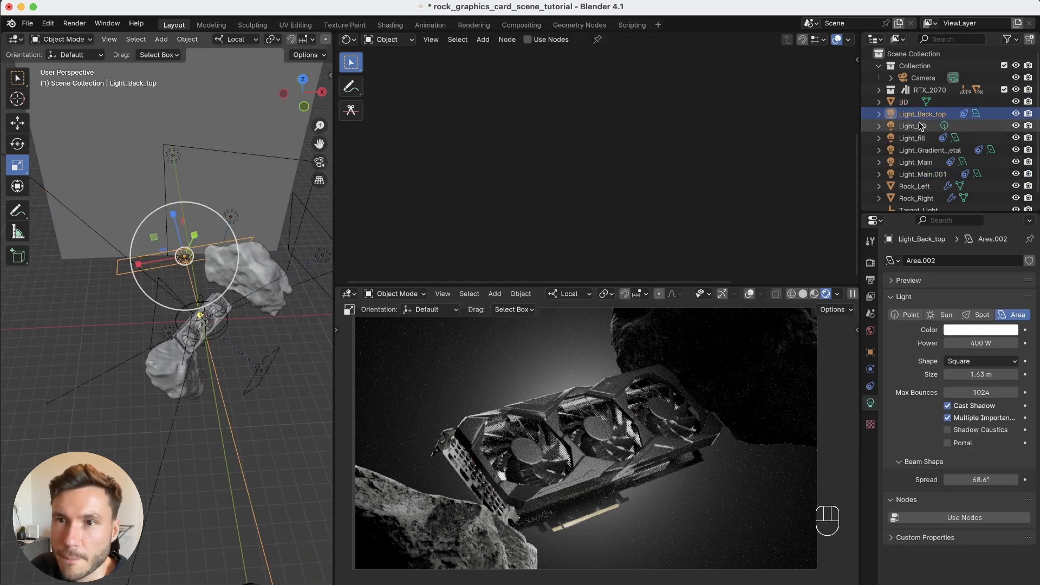
pyautogui.keyDown('shift'); pyautogui.click(923, 174); pyautogui.keyUp('shift')
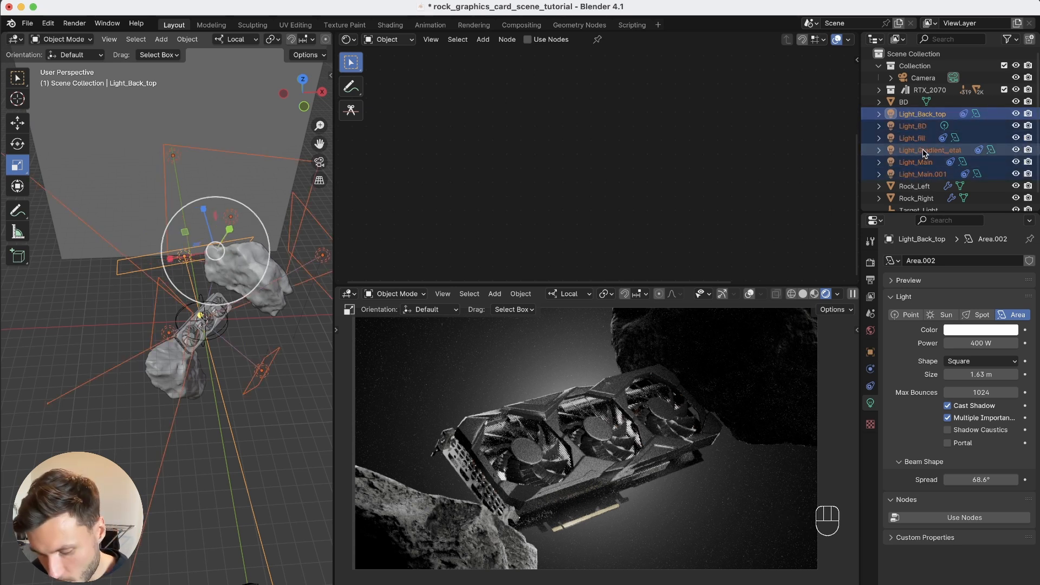
pyautogui.press('m')
pyautogui.click(884, 144)
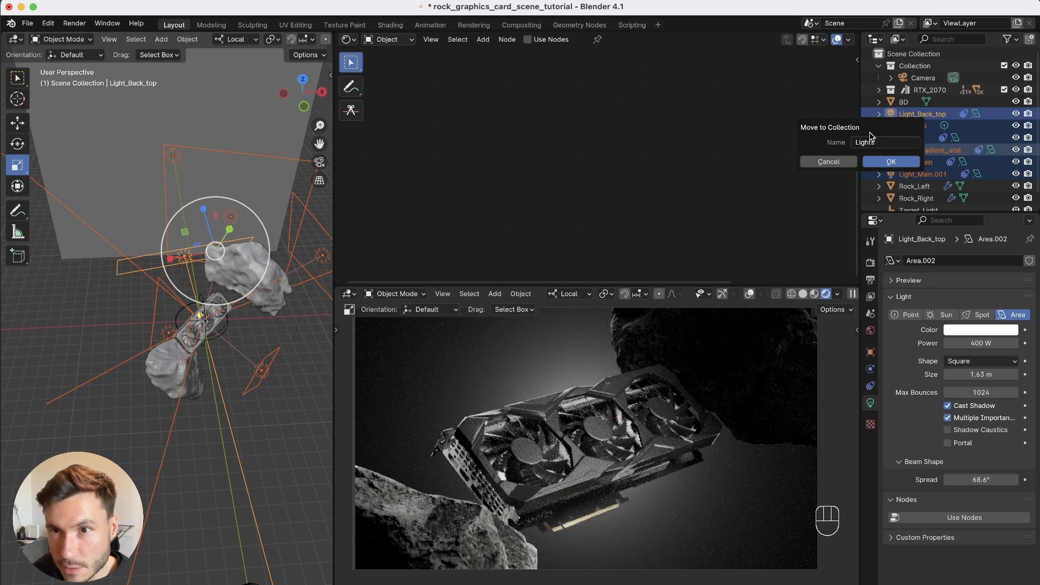
pyautogui.press('Return')
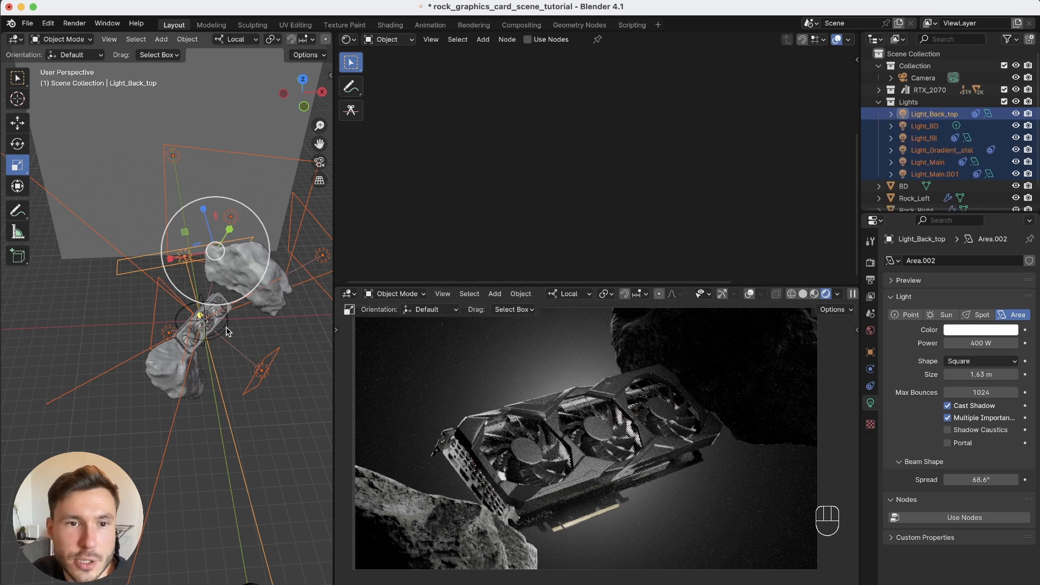
pyautogui.hotkey('alt', 'a')
pyautogui.moveTo(255, 428); pyautogui.dragTo(322, 542, button='middle')
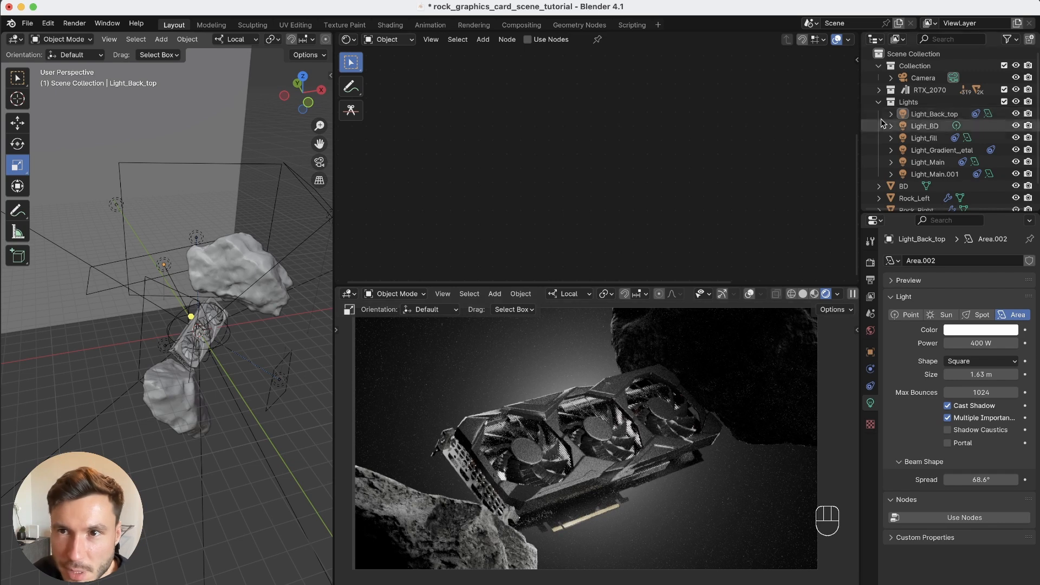
pyautogui.click(879, 102)
# - Add a cube empty and position it at the right rock above the card
pyautogui.keyDown('alt'); pyautogui.moveTo(264, 330); pyautogui.dragTo(221, 327); pyautogui.keyUp('alt')
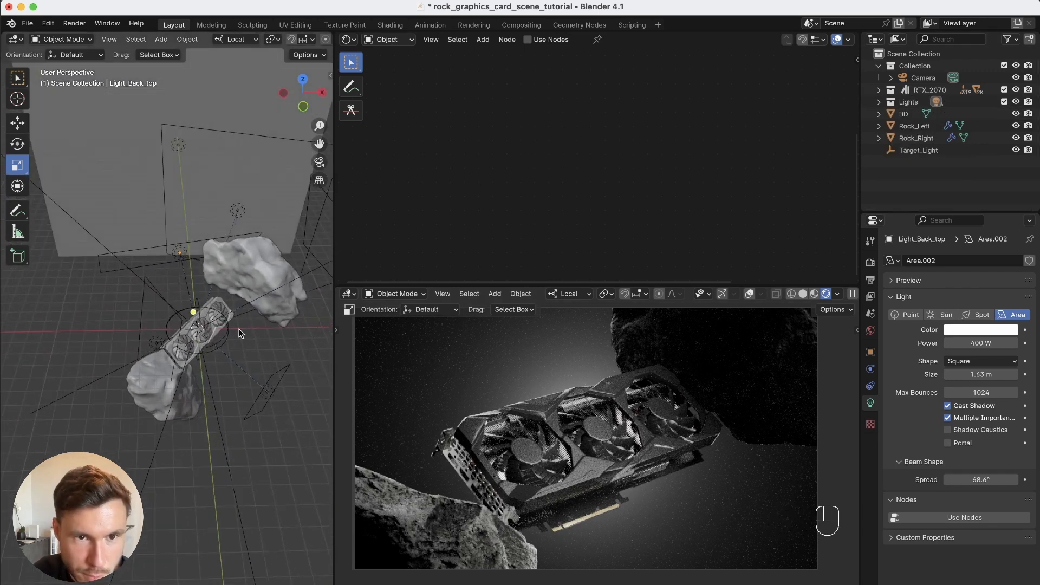
pyautogui.hotkey('shift', 'a')
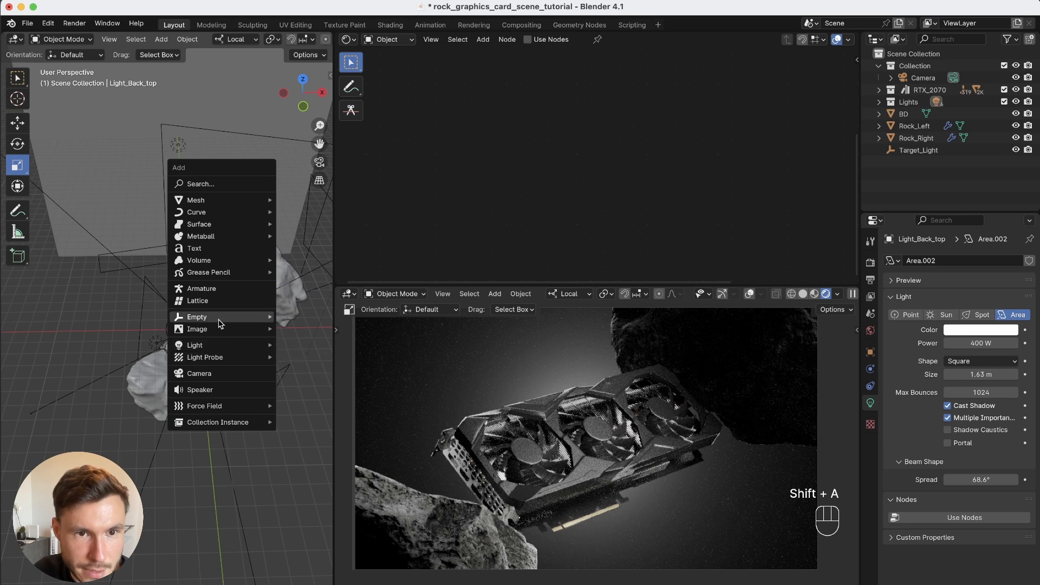
pyautogui.moveTo(231, 324)
pyautogui.click(309, 369)
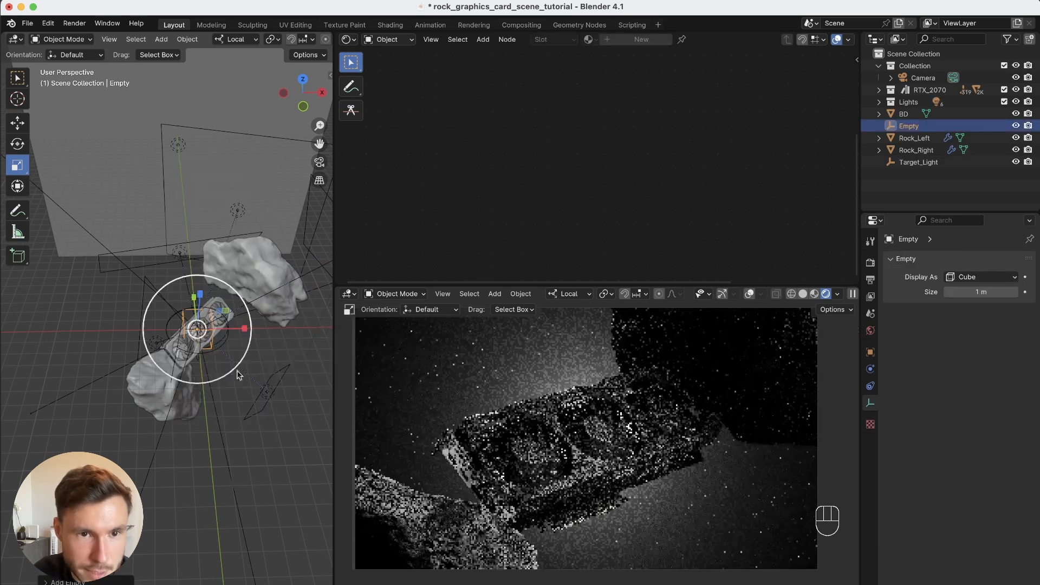
pyautogui.press('g')
pyautogui.moveTo(226, 311); pyautogui.dragTo(286, 249)
pyautogui.keyDown('alt'); pyautogui.moveTo(284, 255); pyautogui.dragTo(172, 253); pyautogui.keyUp('alt')
pyautogui.moveTo(276, 278)
pyautogui.keyDown('alt'); pyautogui.mouseDown()
pyautogui.moveTo(295, 274)
pyautogui.moveTo(300, 285)
pyautogui.moveTo(268, 274)
pyautogui.moveTo(281, 290)
pyautogui.mouseUp(); pyautogui.keyUp('alt')
pyautogui.moveTo(290, 247); pyautogui.dragTo(320, 256)
pyautogui.keyDown('alt'); pyautogui.moveTo(154, 319); pyautogui.dragTo(157, 298); pyautogui.keyUp('alt')
# - Rename the new empty as Target_rock and deselect it
pyautogui.doubleClick(914, 128)
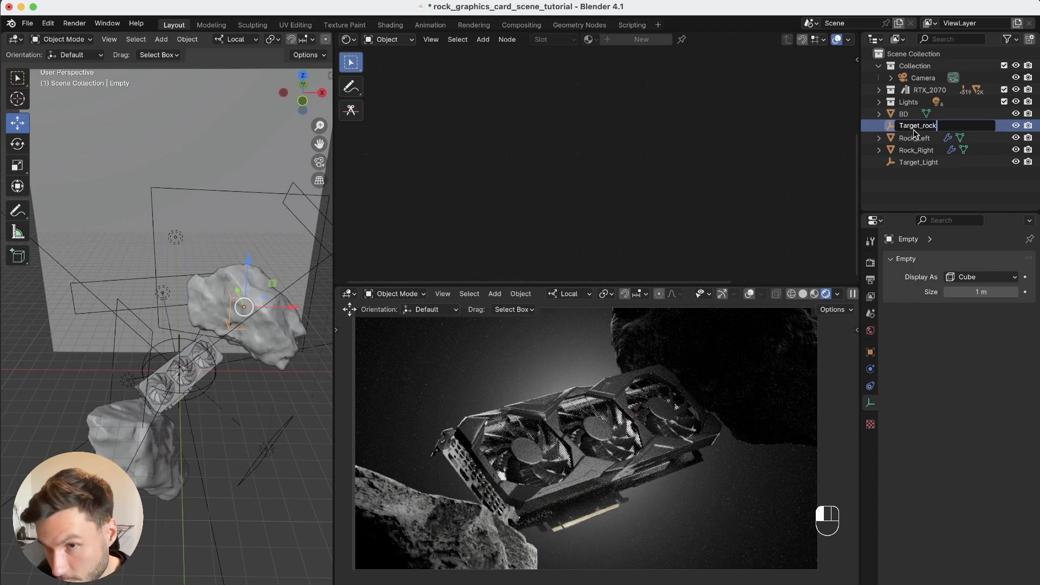
pyautogui.press('Return')
pyautogui.click(258, 409)
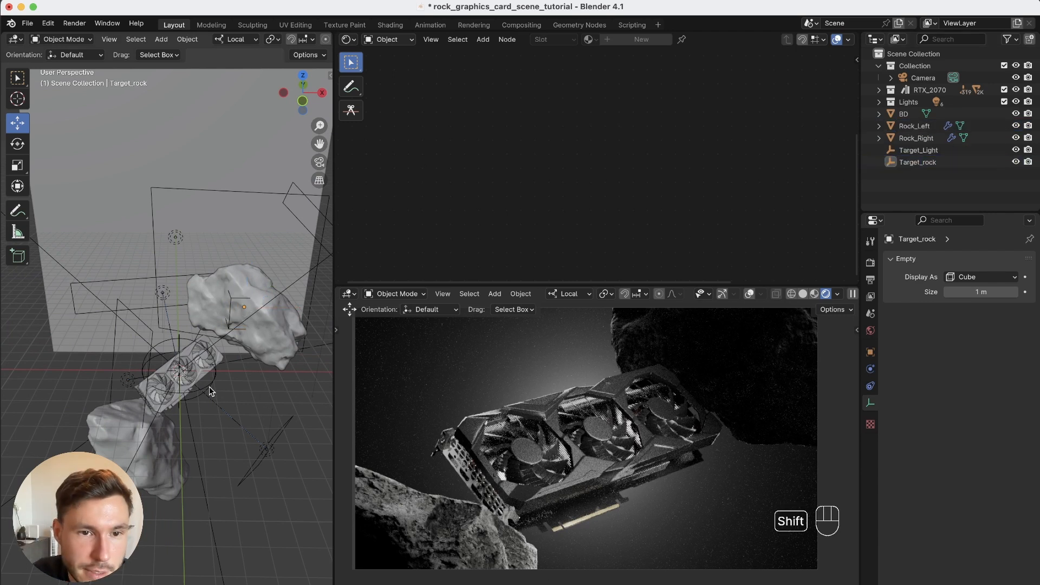
# - Add an area light and rename it Light_rock_right
pyautogui.hotkey('shift', 'a')
pyautogui.moveTo(183, 427)
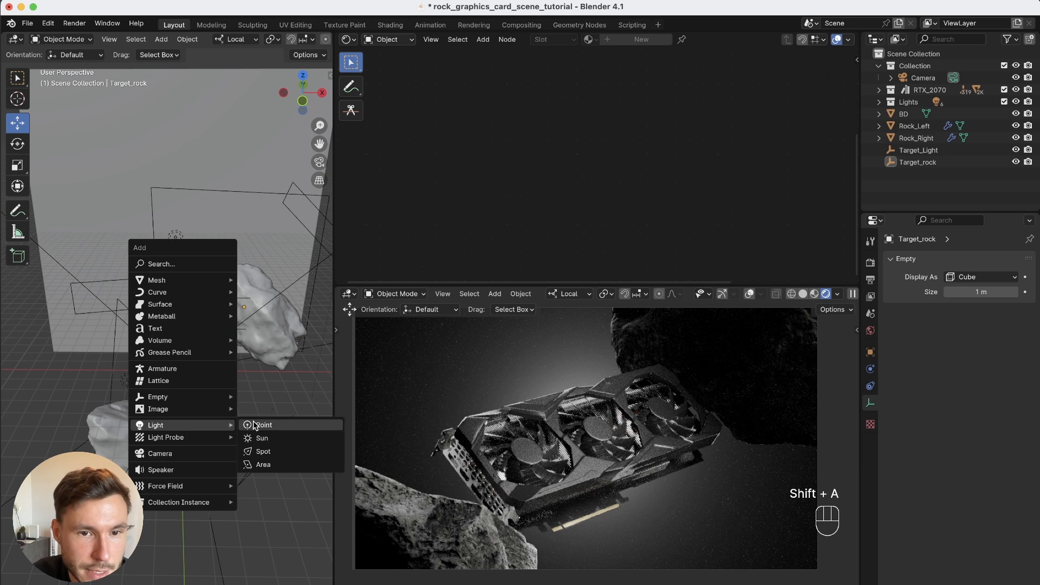
pyautogui.click(274, 467)
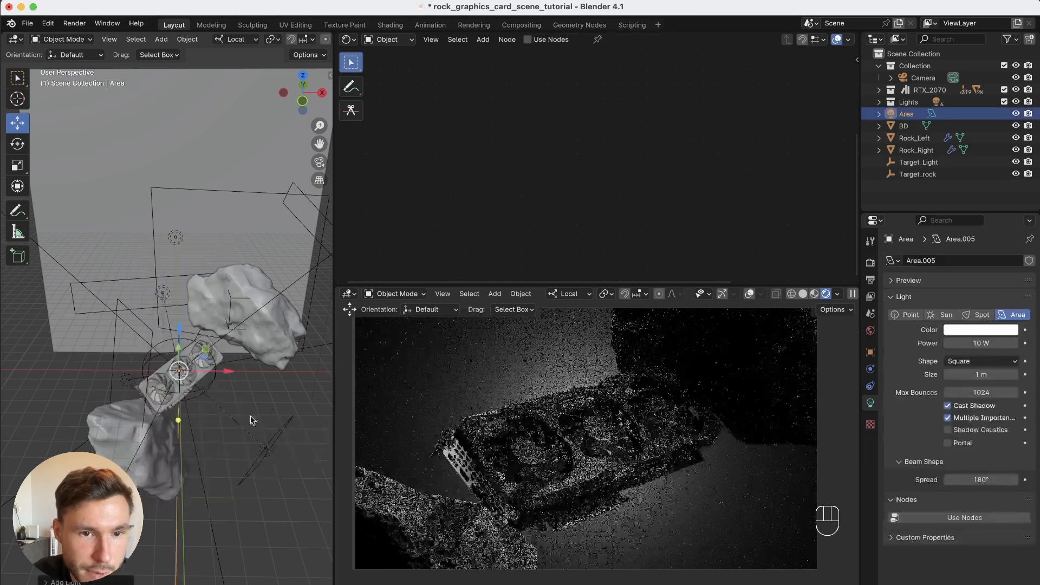
pyautogui.doubleClick(911, 114)
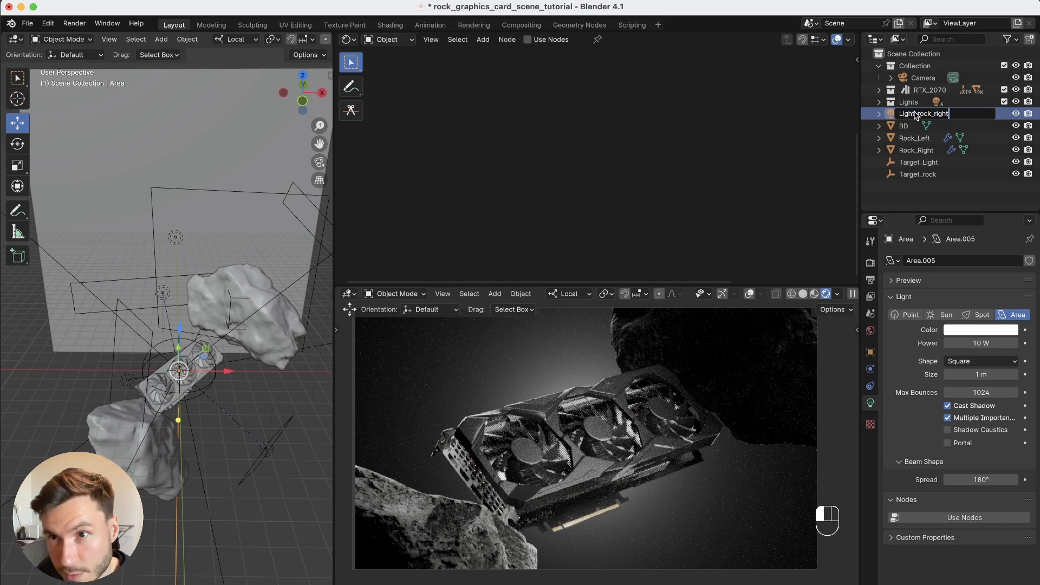
pyautogui.press('Return')
# - Add a Track To constraint to Light_rock_right with Target_rock as its target
pyautogui.click(871, 384)
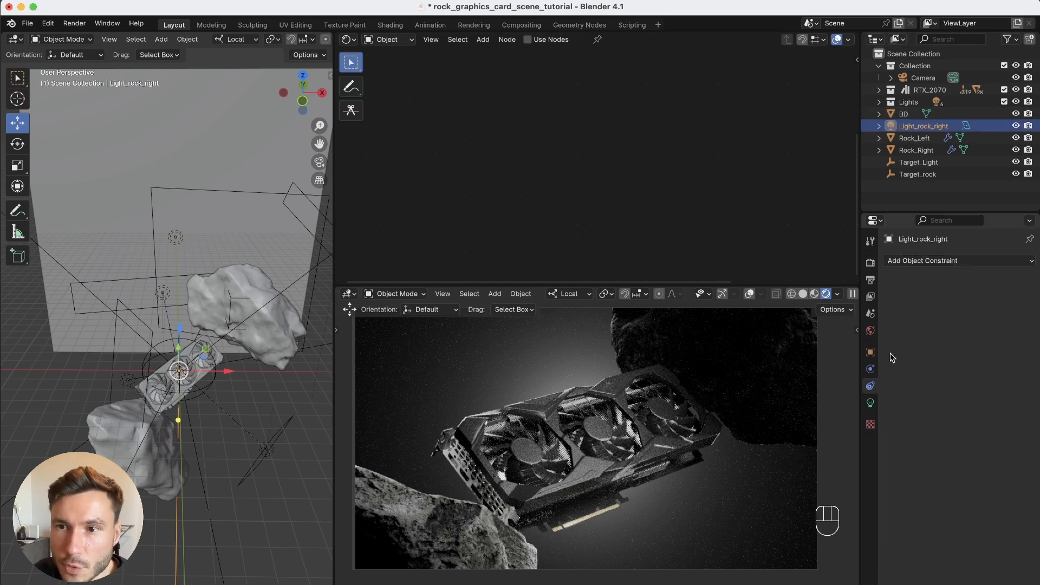
pyautogui.click(930, 263)
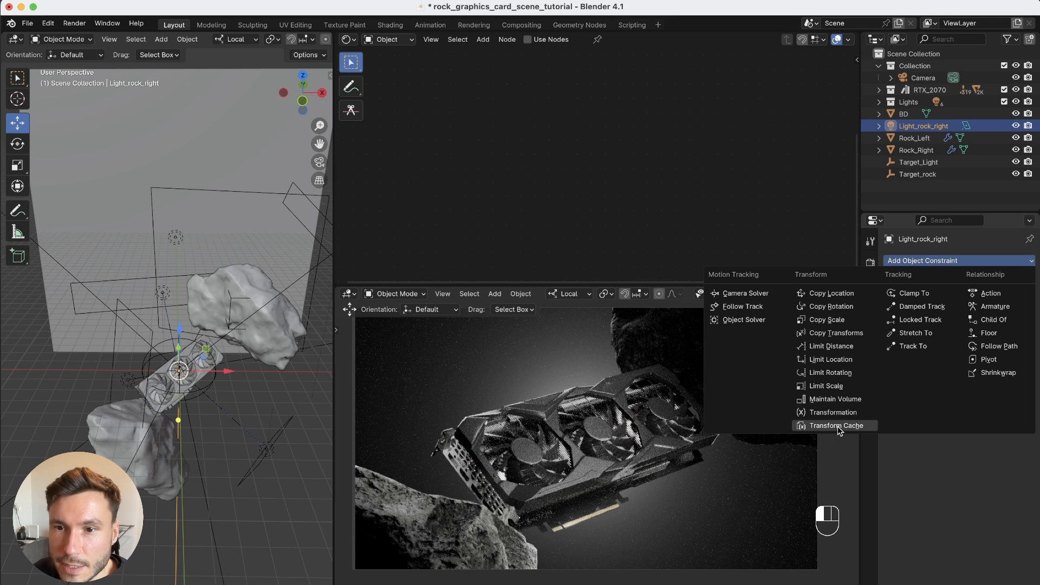
pyautogui.click(913, 347)
pyautogui.click(1011, 298)
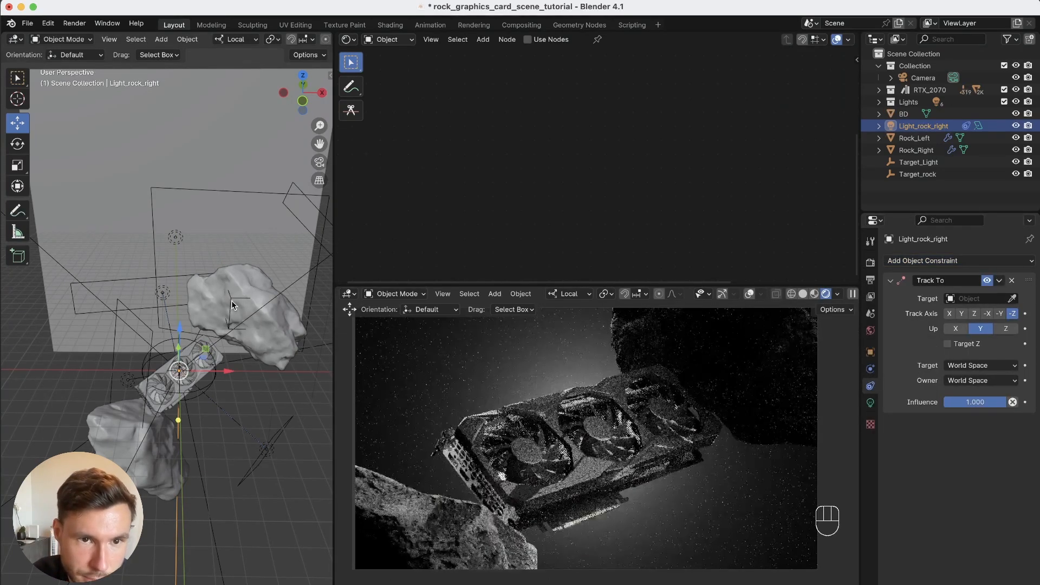
pyautogui.keyDown('alt'); pyautogui.moveTo(231, 295); pyautogui.dragTo(357, 173, button='right'); pyautogui.keyUp('alt')
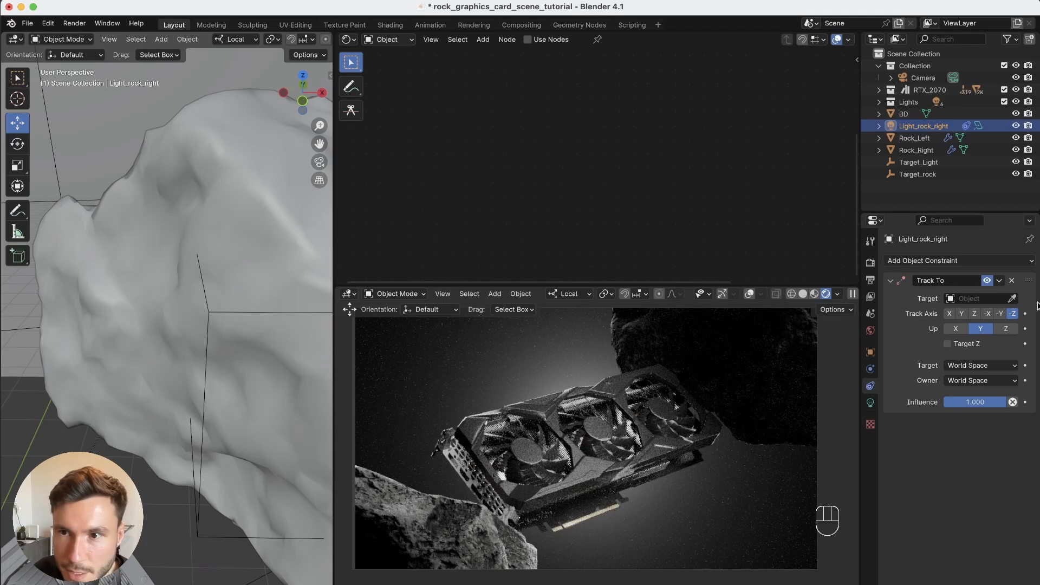
pyautogui.keyDown('alt'); pyautogui.moveTo(215, 331); pyautogui.dragTo(215, 397, button='right'); pyautogui.keyUp('alt')
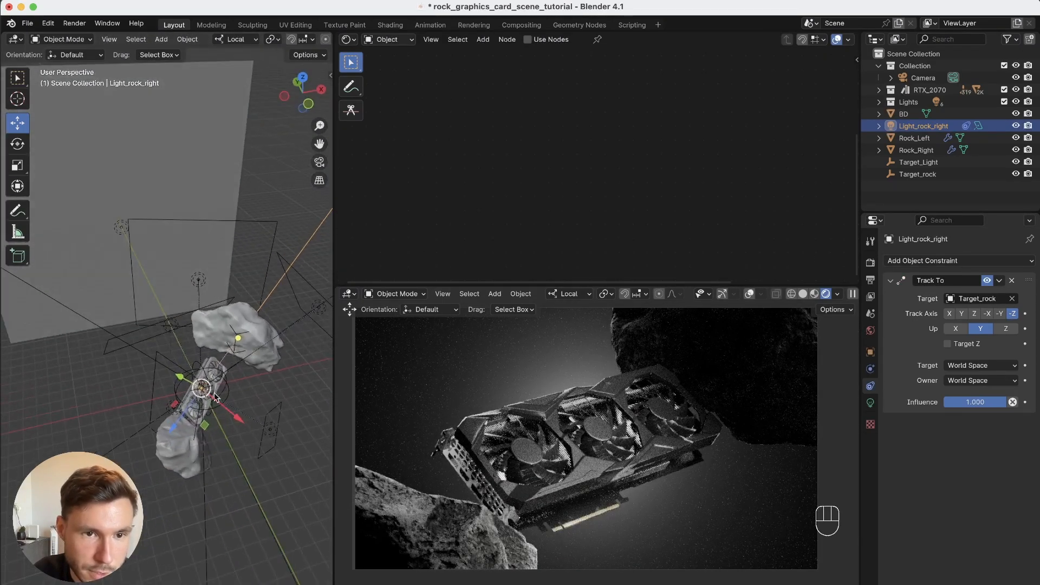
# - Move Light_rock_right off the card to its left side and set its power to 500 W
pyautogui.moveTo(206, 428); pyautogui.dragTo(181, 370)
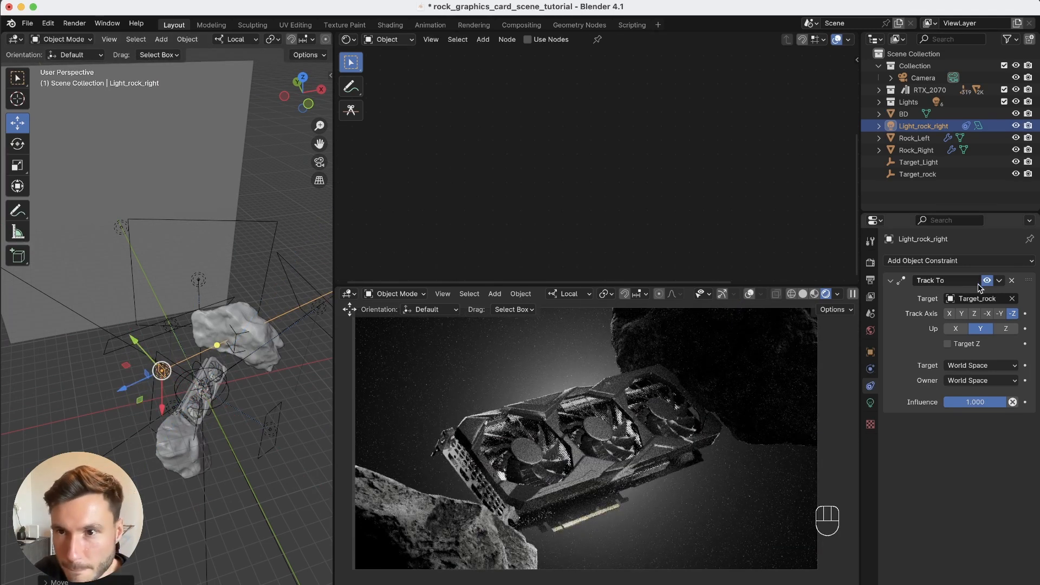
pyautogui.click(977, 126)
pyautogui.click(987, 342)
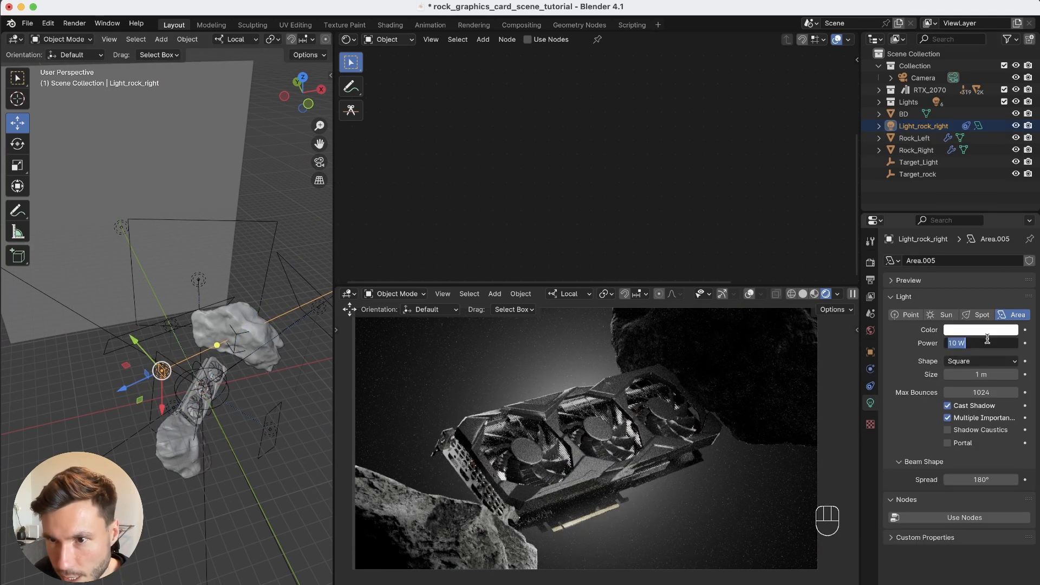
pyautogui.write('500')
pyautogui.press('Return')
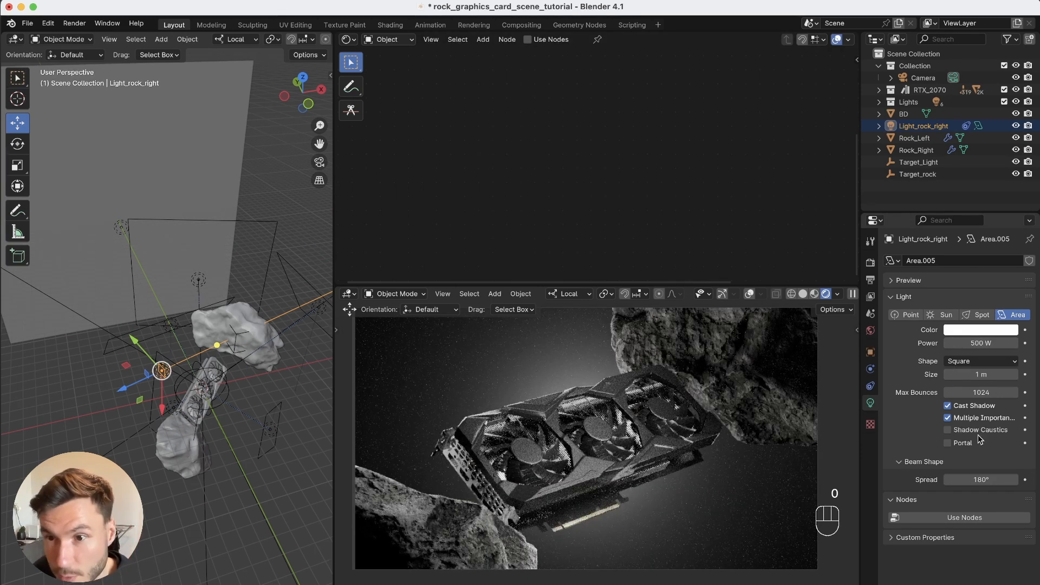
# - Narrow Light_rock_right's beam spread to 29.4° and set its power to 100 W
pyautogui.moveTo(992, 480); pyautogui.dragTo(565, 531)
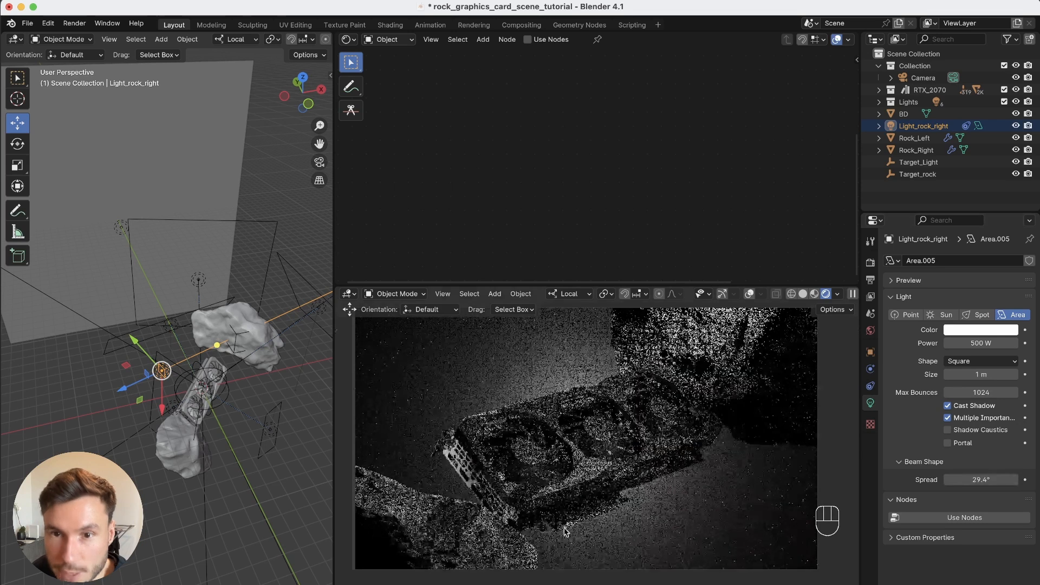
pyautogui.click(979, 343)
pyautogui.write('100')
pyautogui.press('Return')
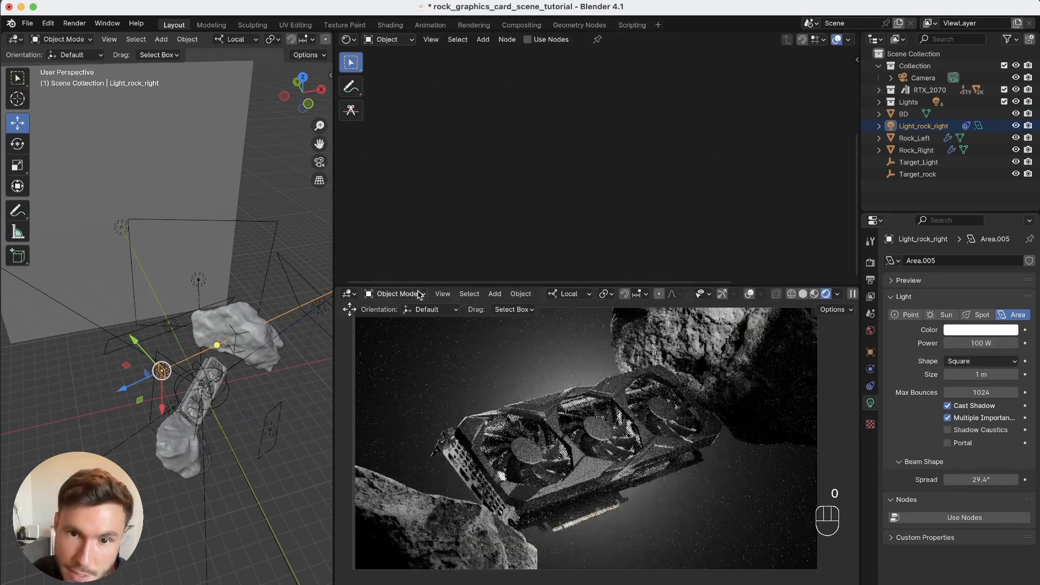
# - Try an orange-red color on Light_rock_right, and return it to near white with hue 0.769 and saturation 0.101
pyautogui.click(977, 328)
pyautogui.click(937, 244)
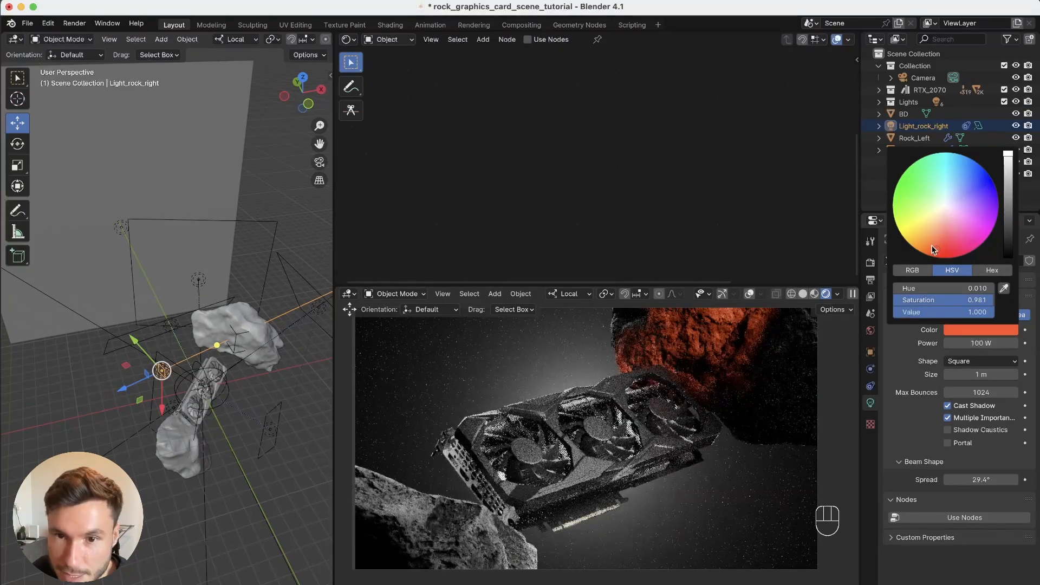
pyautogui.click(948, 207)
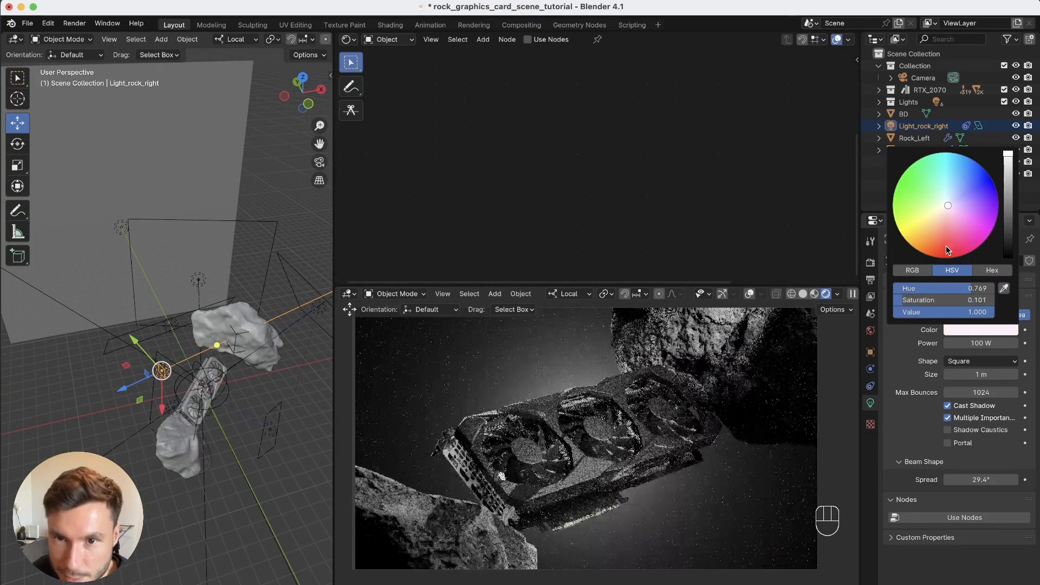
# - Reposition Light_rock_right close beside the right rock
pyautogui.keyDown('shift'); pyautogui.moveTo(239, 321); pyautogui.dragTo(251, 320, button='middle'); pyautogui.keyUp('shift')
pyautogui.keyDown('alt'); pyautogui.moveTo(251, 324); pyautogui.dragTo(261, 333); pyautogui.keyUp('alt')
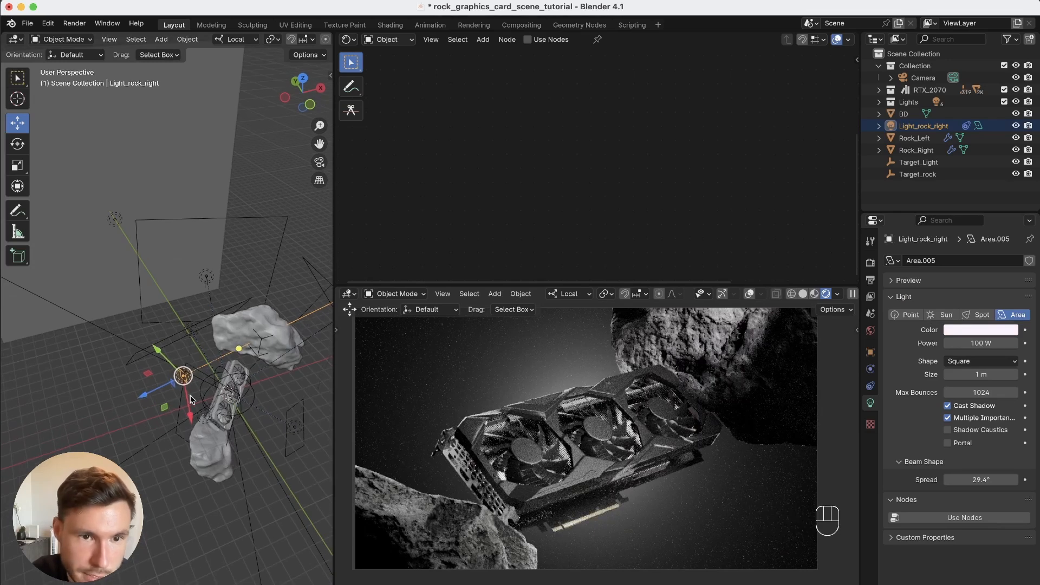
pyautogui.keyDown('alt'); pyautogui.moveTo(182, 385); pyautogui.dragTo(295, 296); pyautogui.keyUp('alt')
pyautogui.moveTo(228, 383); pyautogui.dragTo(285, 298)
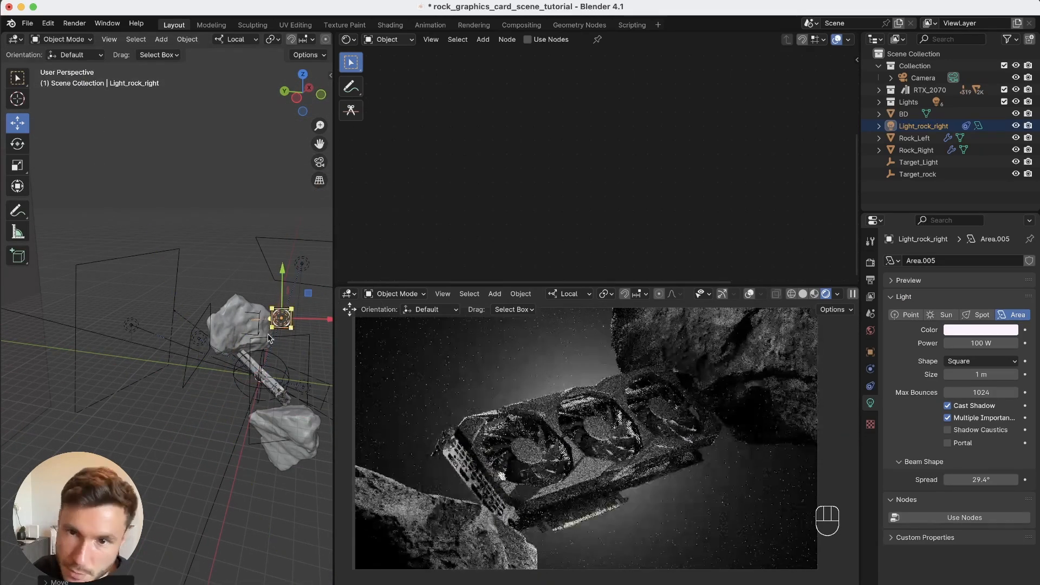
# - Narrow Light_rock_right's beam spread to 15.6° and reposition the light farther to the left of the right rock
pyautogui.keyDown('alt'); pyautogui.moveTo(241, 348); pyautogui.dragTo(232, 350); pyautogui.keyUp('alt')
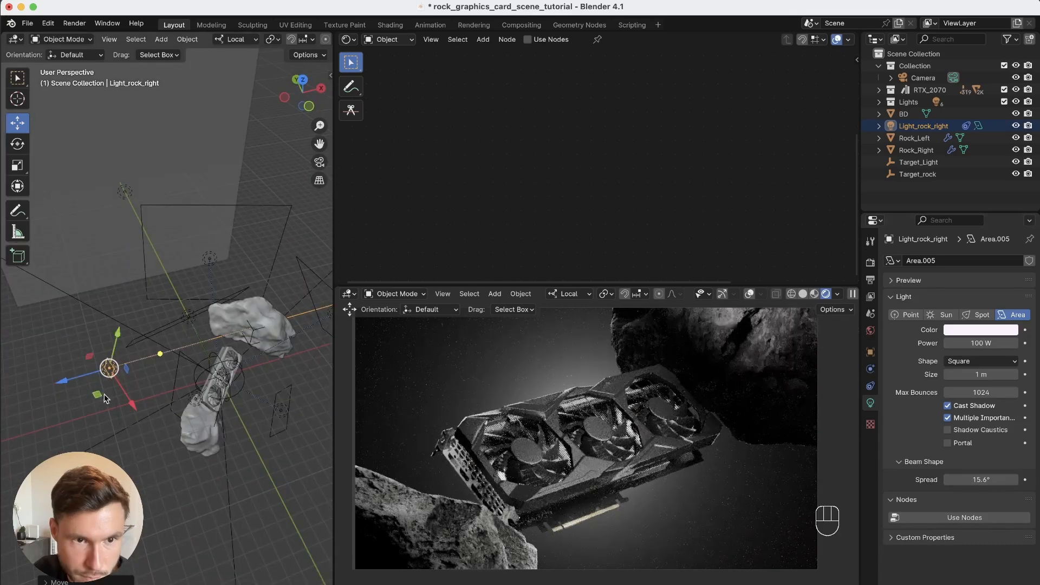
pyautogui.moveTo(103, 397); pyautogui.dragTo(46, 365)
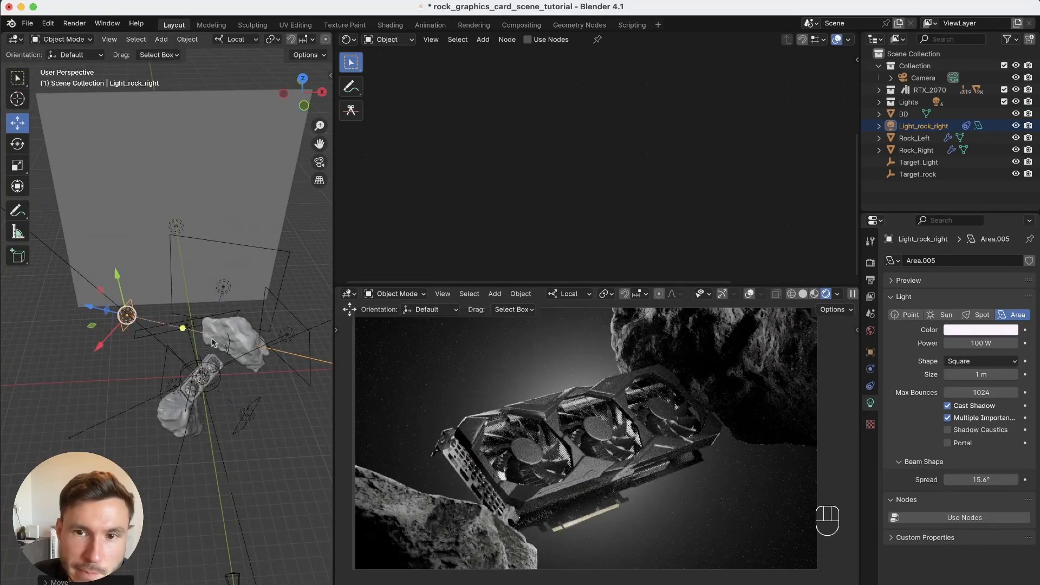
pyautogui.moveTo(100, 351); pyautogui.dragTo(121, 344)
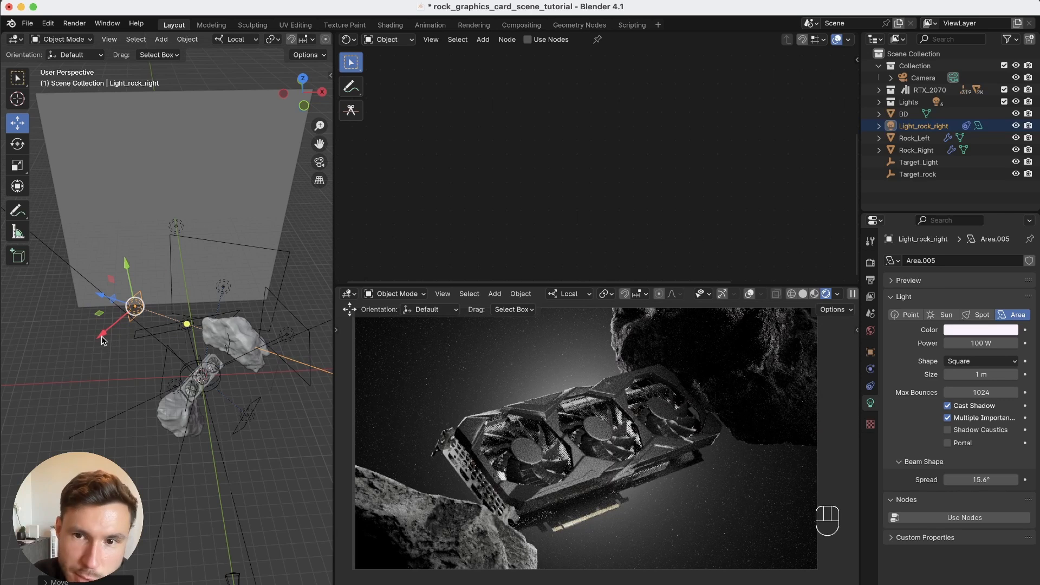
pyautogui.moveTo(105, 340); pyautogui.dragTo(102, 343)
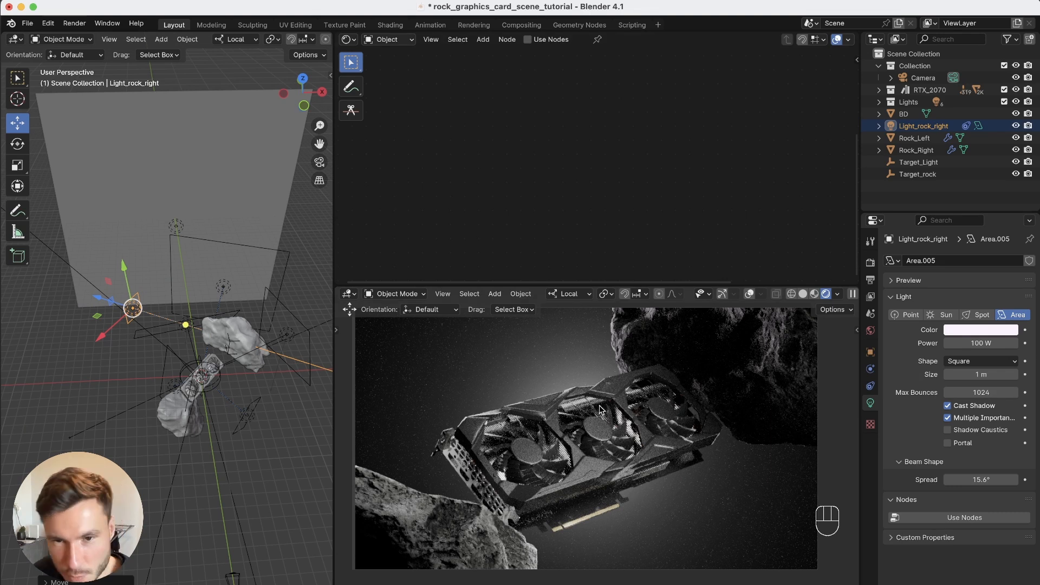
# - Turn off the noise threshold for Cycles viewport sampling
pyautogui.click(871, 263)
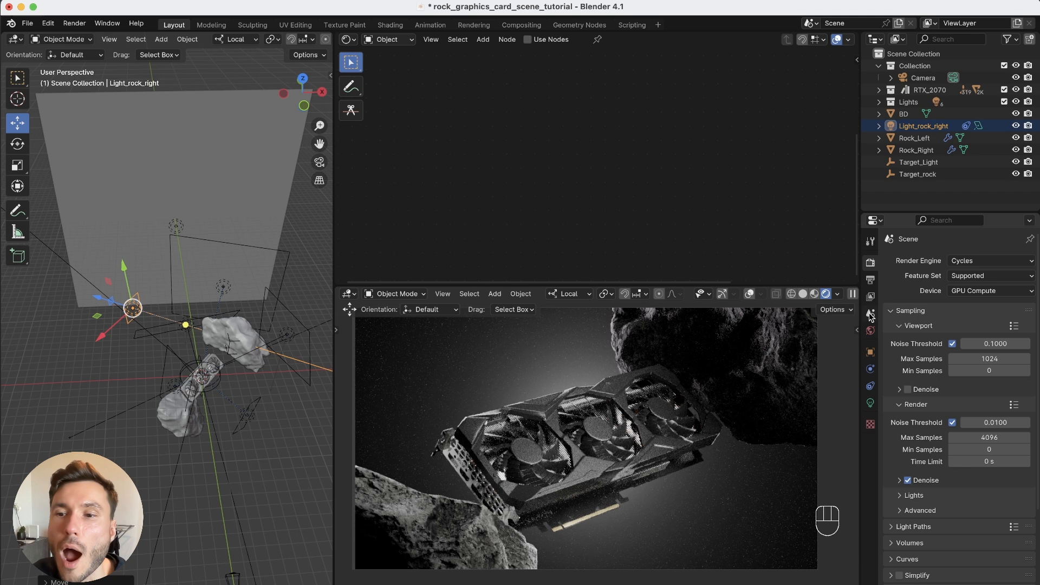
pyautogui.click(952, 343)
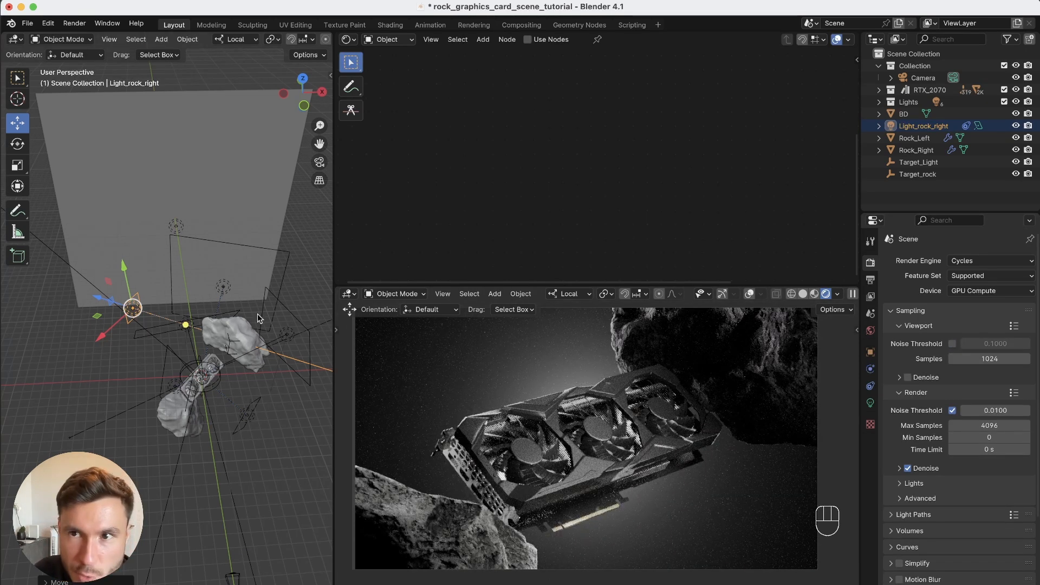
# - Duplicate Light_rock_right in place and change the copy's light color to orange
pyautogui.hotkey('shift', 'd')
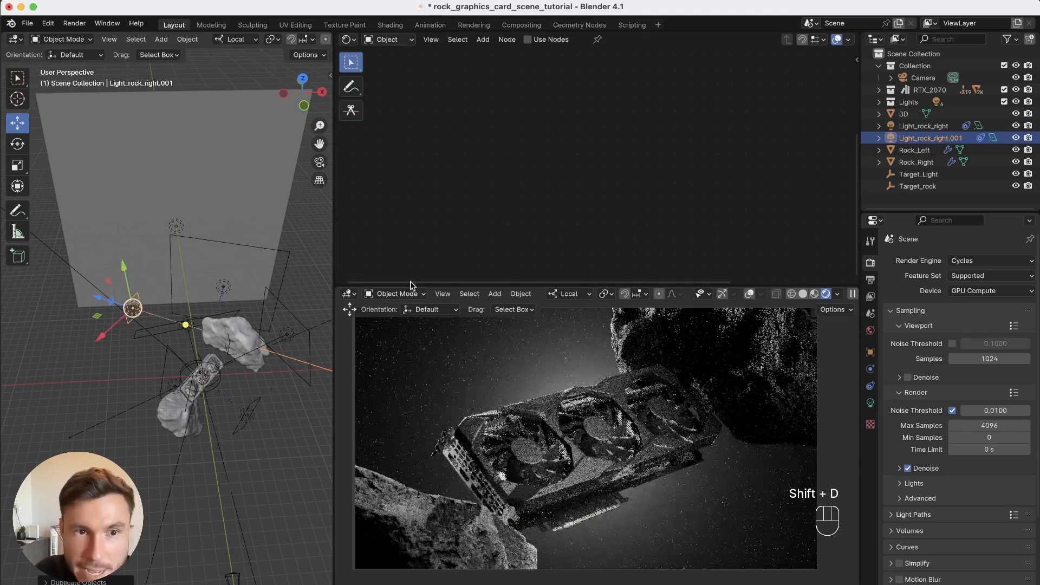
pyautogui.click(992, 138)
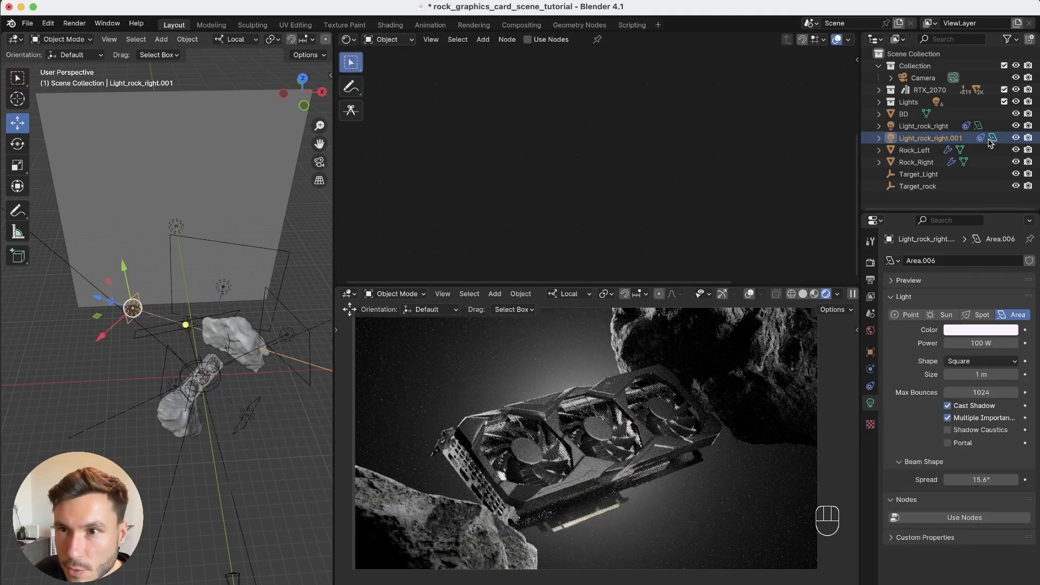
pyautogui.click(974, 329)
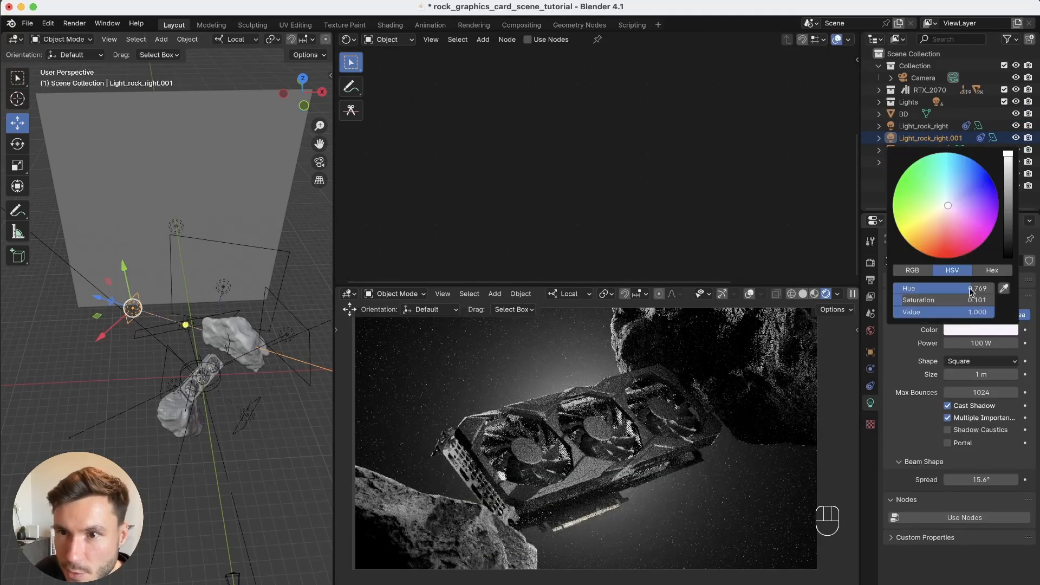
pyautogui.moveTo(941, 213); pyautogui.dragTo(924, 233)
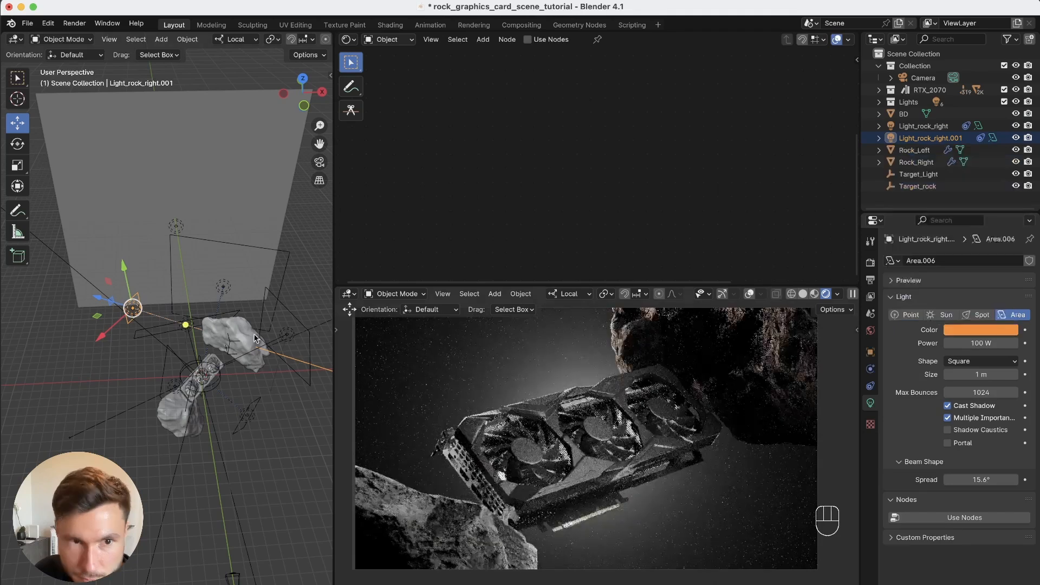
# - Move the orange light to the opposite side of the right rock and rename it Light_orange
pyautogui.moveTo(115, 324); pyautogui.dragTo(291, 410)
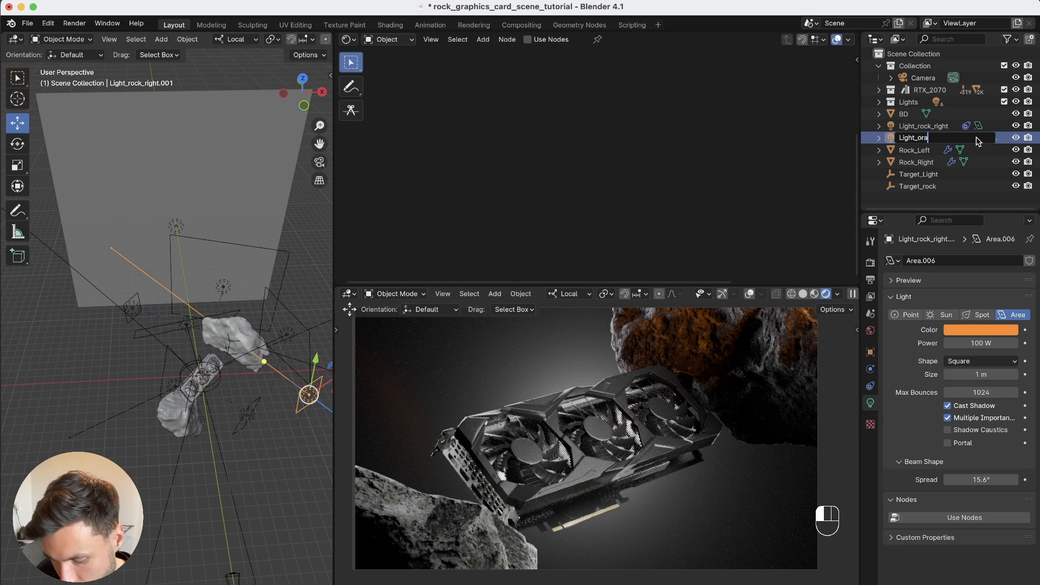
pyautogui.press('Return')
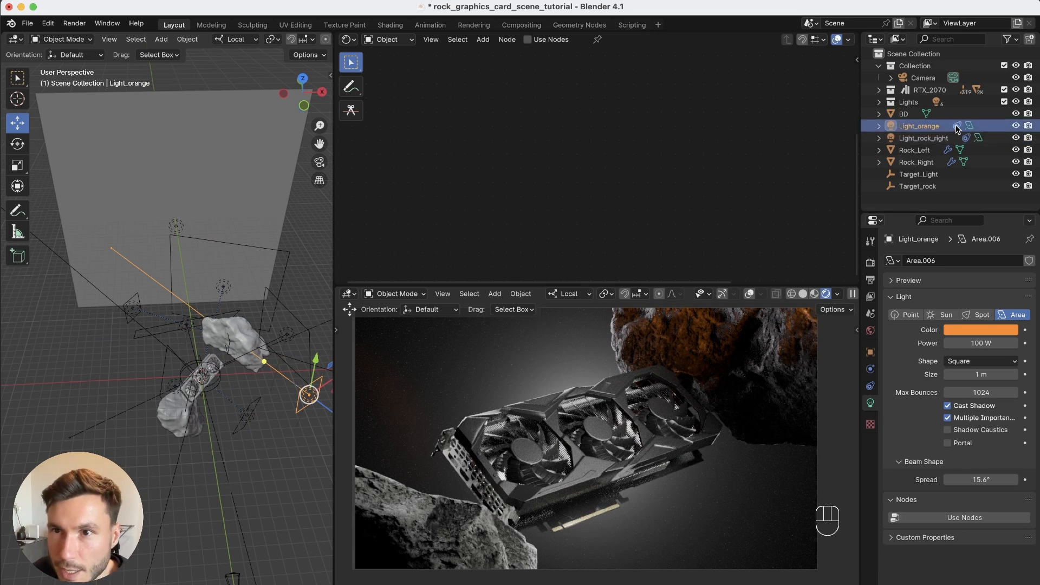
# - Replace the Track To constraint target of Light_orange with Target_Light
pyautogui.click(958, 125)
pyautogui.keyDown('alt'); pyautogui.moveTo(181, 361); pyautogui.dragTo(263, 274, button='right'); pyautogui.keyUp('alt')
pyautogui.keyDown('alt'); pyautogui.moveTo(262, 274); pyautogui.dragTo(205, 280, button='middle'); pyautogui.keyUp('alt')
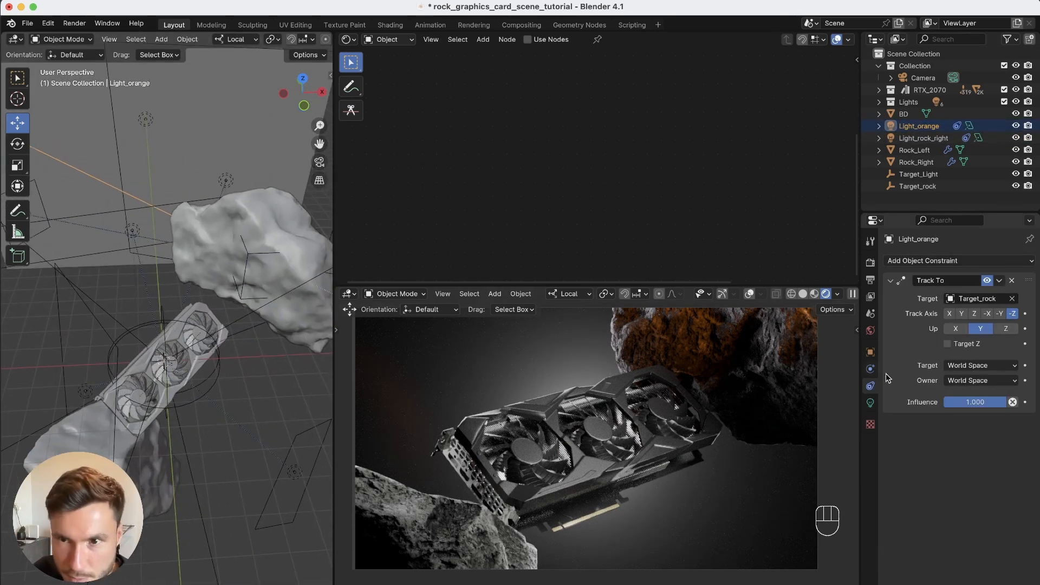
pyautogui.click(1012, 299)
pyautogui.click(1012, 299)
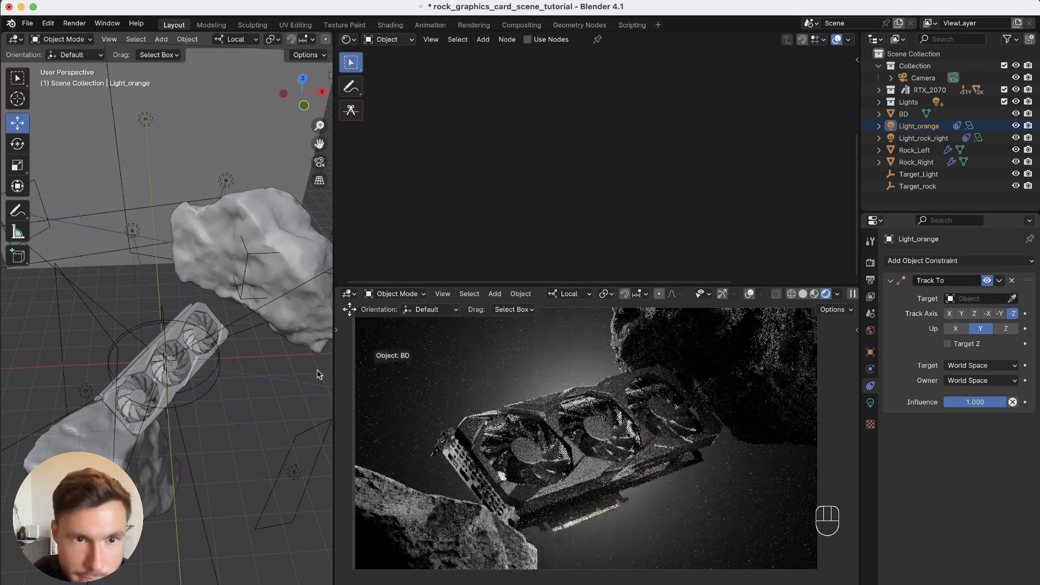
pyautogui.click(206, 382)
pyautogui.keyDown('alt'); pyautogui.moveTo(206, 382); pyautogui.dragTo(203, 351, button='middle'); pyautogui.keyUp('alt')
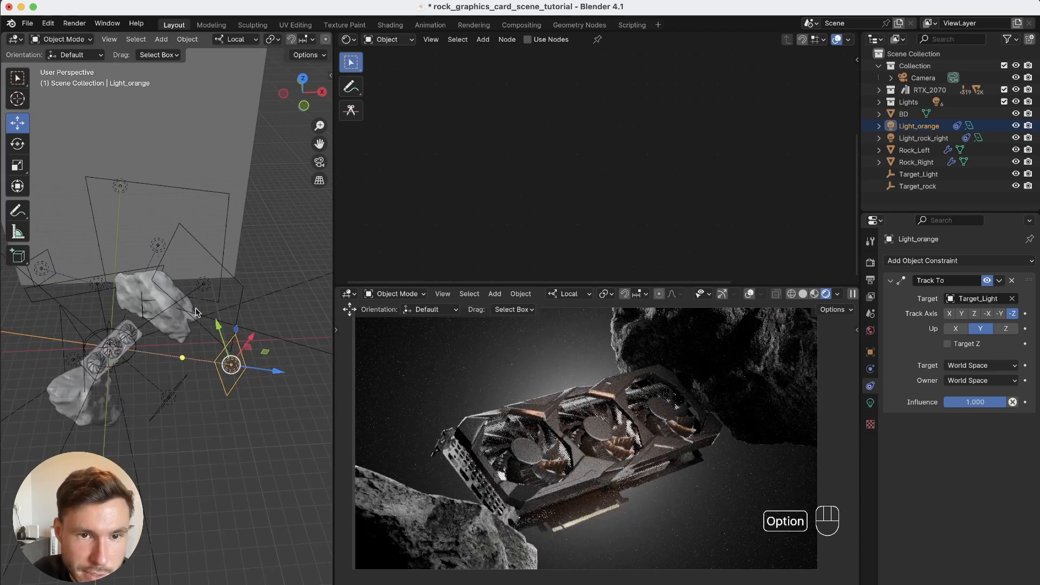
# - Narrow Light_orange's beam spread to 3.6° and move the light to the left side of the graphics card
pyautogui.keyDown('alt'); pyautogui.moveTo(196, 313); pyautogui.dragTo(245, 360, button='middle'); pyautogui.keyUp('alt')
pyautogui.moveTo(224, 375); pyautogui.dragTo(104, 437)
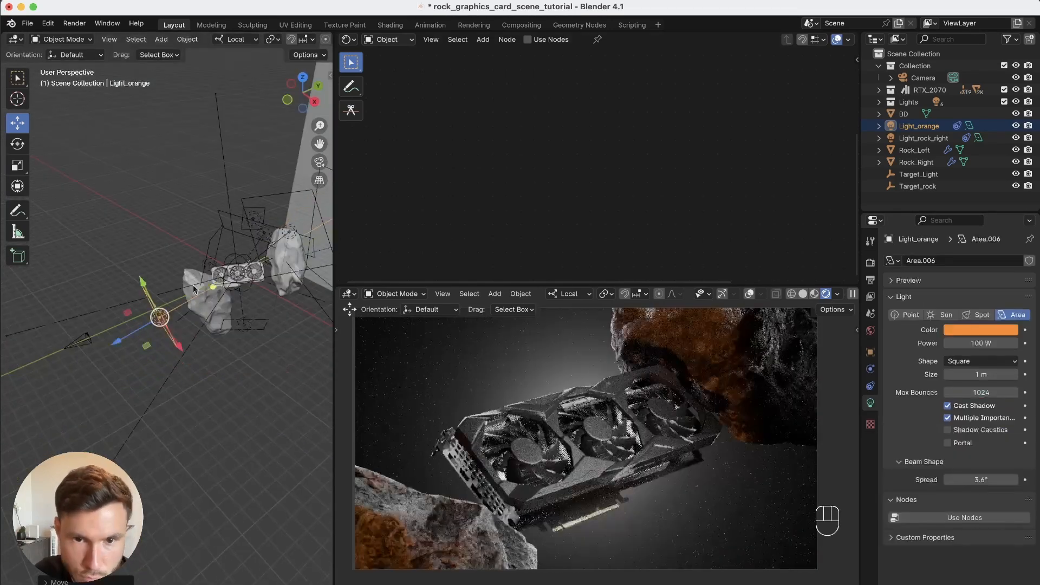
pyautogui.moveTo(142, 275); pyautogui.dragTo(202, 316)
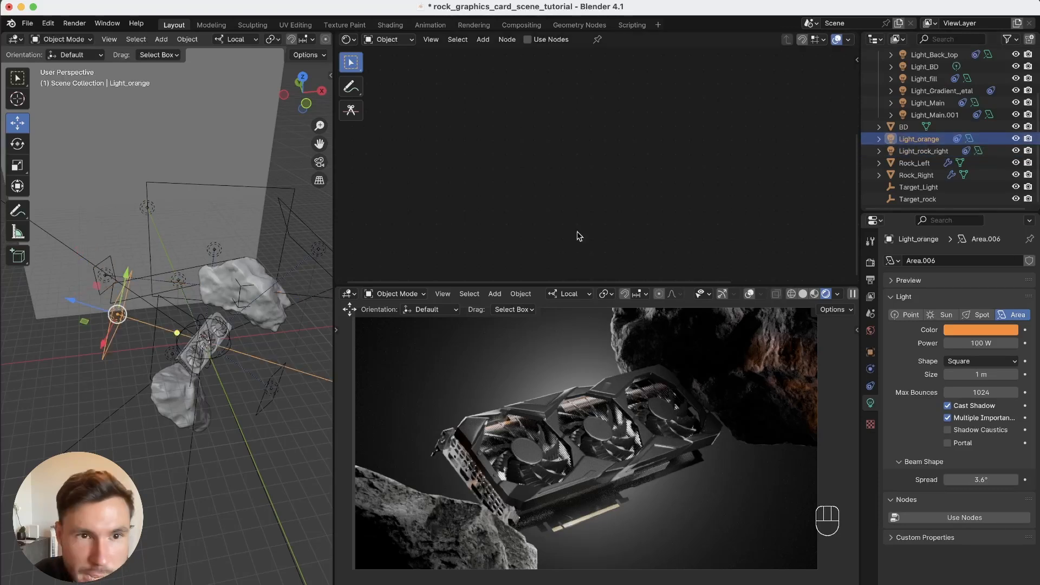
# - Inspect the orange reflections on the card's fans and heatsink up close in the rendered camera view
pyautogui.keyDown('alt'); pyautogui.moveTo(135, 304); pyautogui.dragTo(236, 364, button='middle'); pyautogui.keyUp('alt')
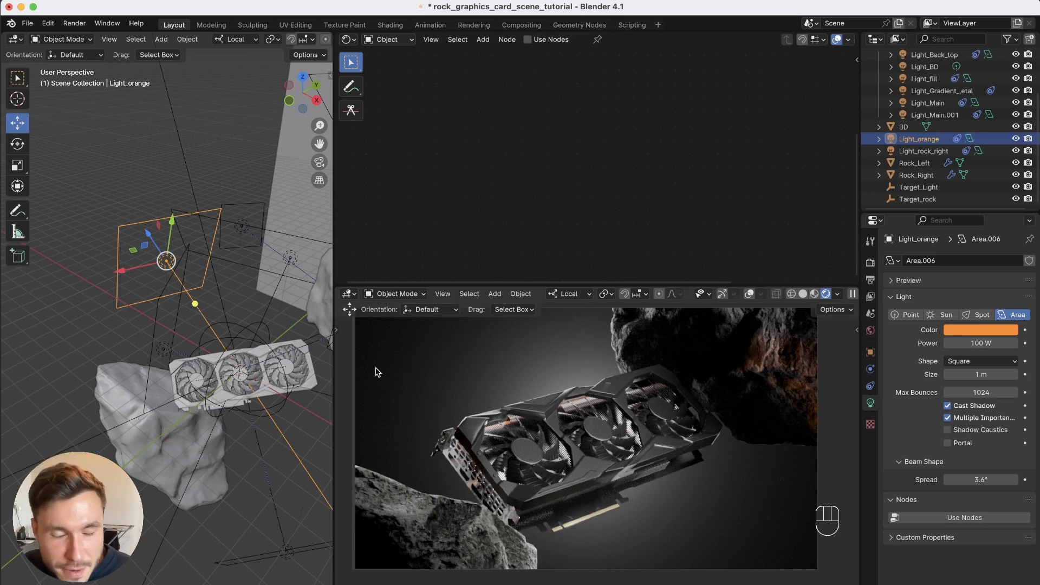
pyautogui.keyDown('alt'); pyautogui.moveTo(542, 435); pyautogui.dragTo(541, 392, button='right'); pyautogui.keyUp('alt')
pyautogui.keyDown('alt'); pyautogui.moveTo(541, 391); pyautogui.dragTo(541, 386); pyautogui.keyUp('alt')
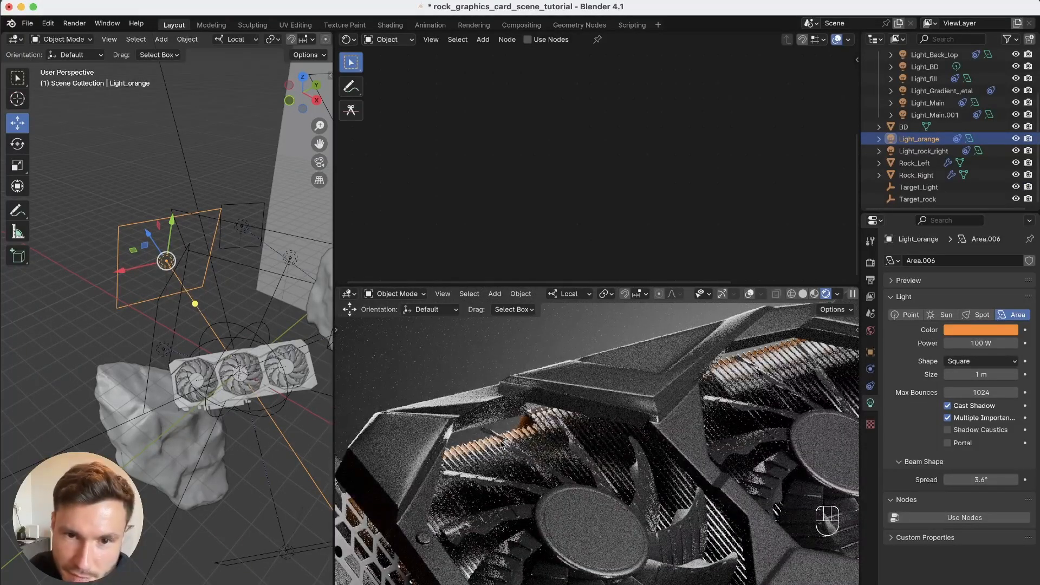
pyautogui.keyDown('alt'); pyautogui.moveTo(675, 396); pyautogui.dragTo(664, 433, button='right'); pyautogui.keyUp('alt')
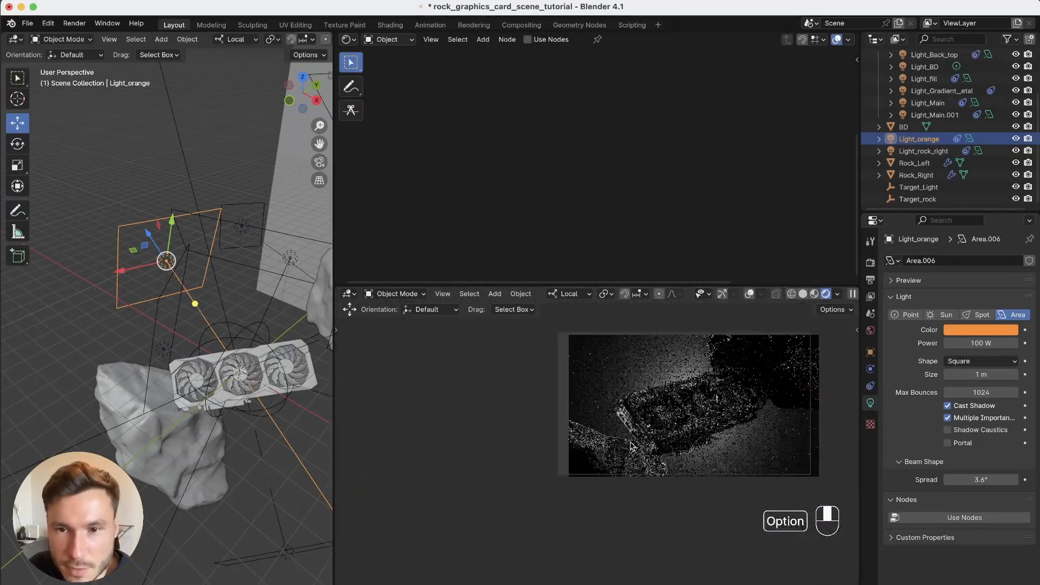
pyautogui.keyDown('alt'); pyautogui.moveTo(645, 399); pyautogui.dragTo(644, 379, button='right'); pyautogui.keyUp('alt')
pyautogui.keyDown('alt'); pyautogui.moveTo(624, 422); pyautogui.dragTo(614, 445, button='middle'); pyautogui.keyUp('alt')
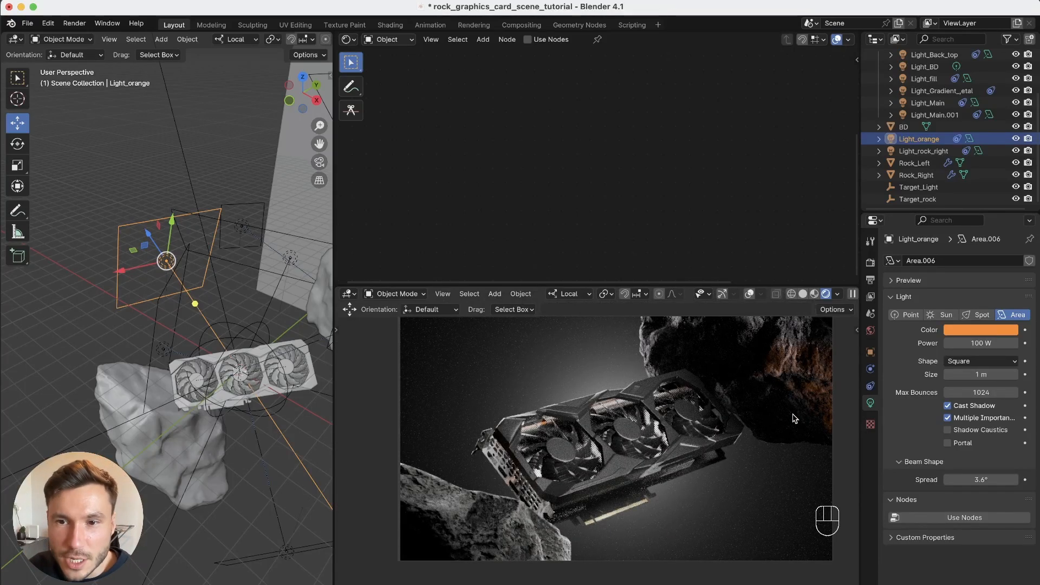
# - Duplicate Light_orange and move the copy away from the original to light the card from another side
pyautogui.keyDown('alt'); pyautogui.moveTo(229, 403); pyautogui.dragTo(184, 413); pyautogui.keyUp('alt')
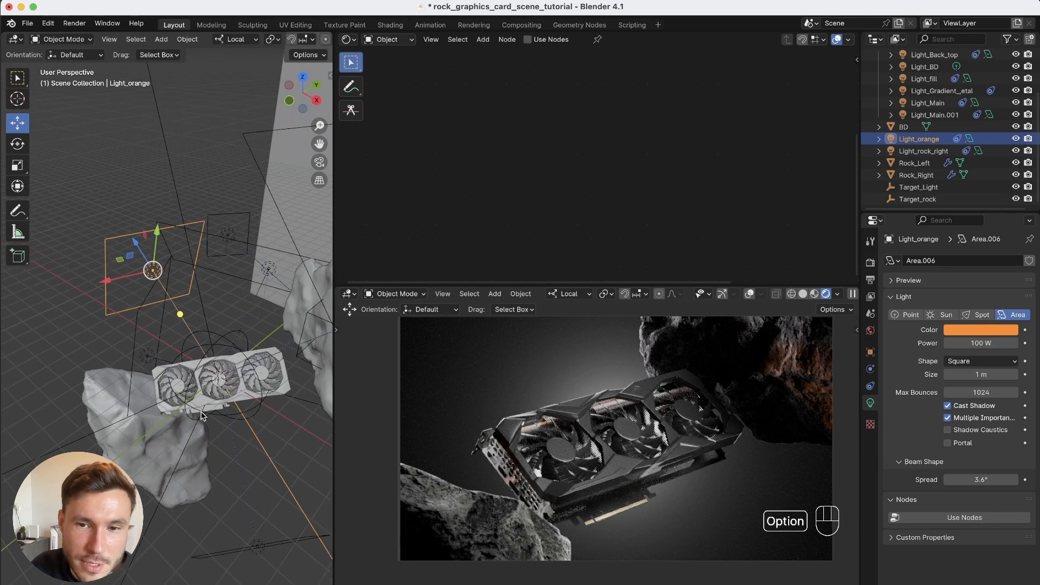
pyautogui.keyDown('alt'); pyautogui.moveTo(194, 301); pyautogui.dragTo(174, 327); pyautogui.keyUp('alt')
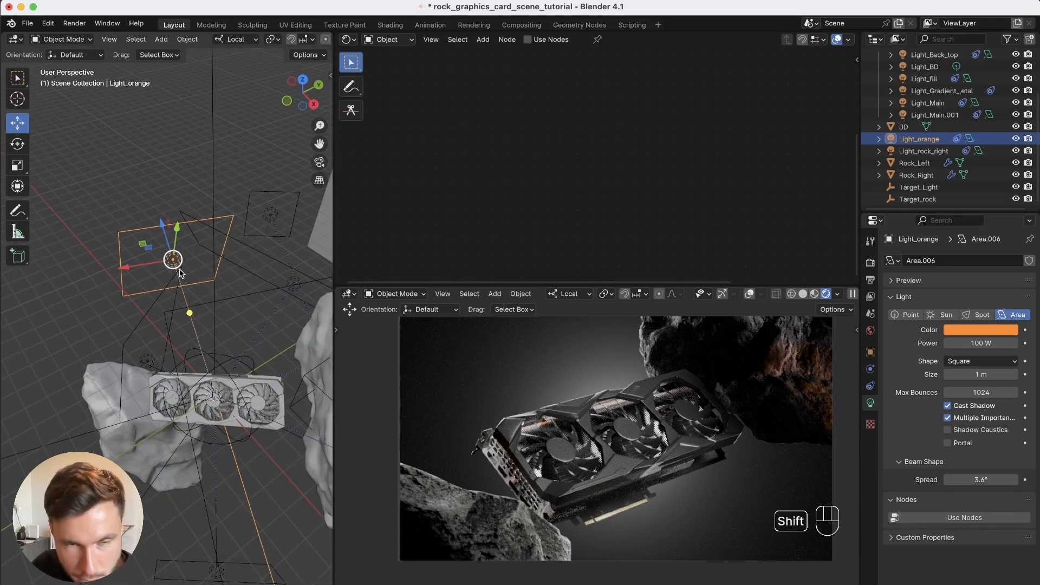
pyautogui.hotkey('shift', 'd')
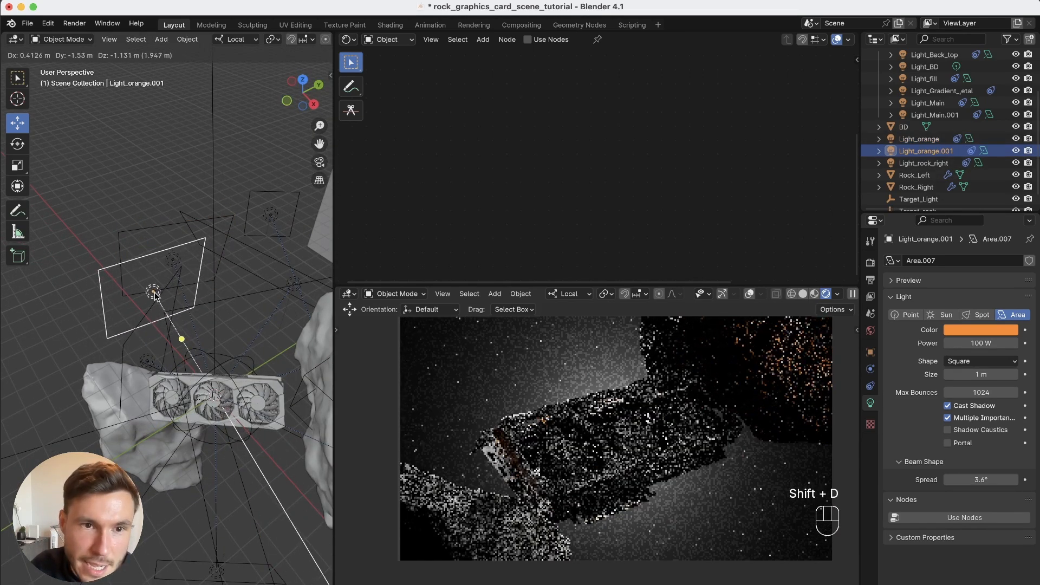
pyautogui.click(166, 257)
pyautogui.keyDown('alt'); pyautogui.moveTo(166, 256); pyautogui.dragTo(230, 349); pyautogui.keyUp('alt')
pyautogui.moveTo(65, 262); pyautogui.dragTo(73, 210)
pyautogui.keyDown('alt'); pyautogui.keyDown('shift'); pyautogui.moveTo(72, 210); pyautogui.dragTo(165, 288); pyautogui.keyUp('shift'); pyautogui.keyUp('alt')
pyautogui.moveTo(237, 325); pyautogui.dragTo(319, 401)
# - Enlarge the duplicated orange light to 1.22 m, place it low near the left rock, and save the file
pyautogui.keyDown('alt'); pyautogui.moveTo(282, 409); pyautogui.dragTo(186, 358, button='right'); pyautogui.keyUp('alt')
pyautogui.keyDown('alt'); pyautogui.moveTo(186, 357); pyautogui.dragTo(196, 370); pyautogui.keyUp('alt')
pyautogui.keyDown('alt'); pyautogui.moveTo(191, 331); pyautogui.dragTo(179, 379); pyautogui.keyUp('alt')
pyautogui.press('s')
pyautogui.press('s')
pyautogui.press('g')
pyautogui.moveTo(158, 433); pyautogui.dragTo(127, 464)
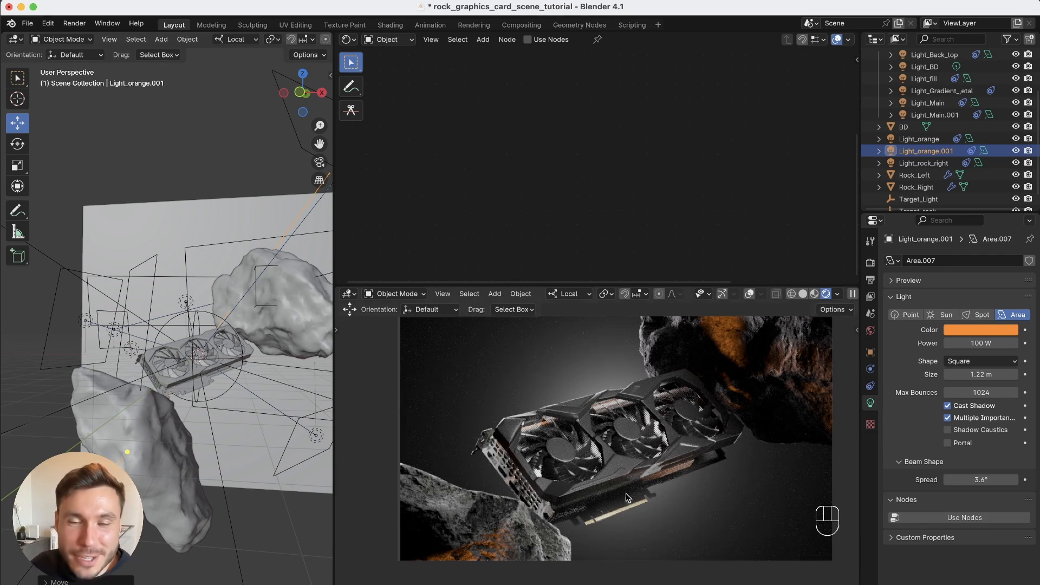
pyautogui.press('super+s')
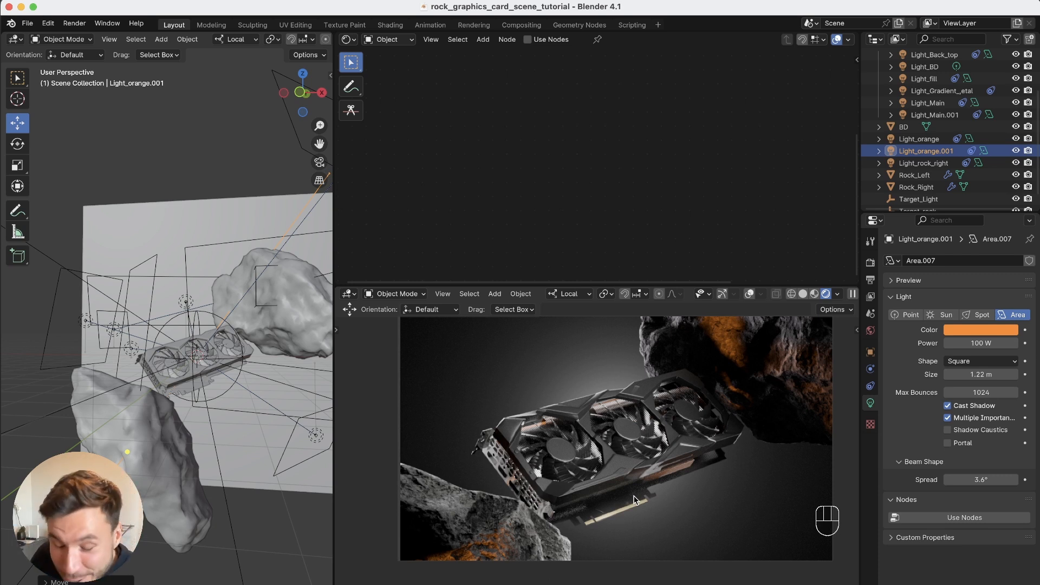
# - Examine the orange highlights on the card and rocks in the rendered view, and save the file again
pyautogui.keyDown('alt'); pyautogui.moveTo(648, 450); pyautogui.dragTo(541, 427, button='right'); pyautogui.keyUp('alt')
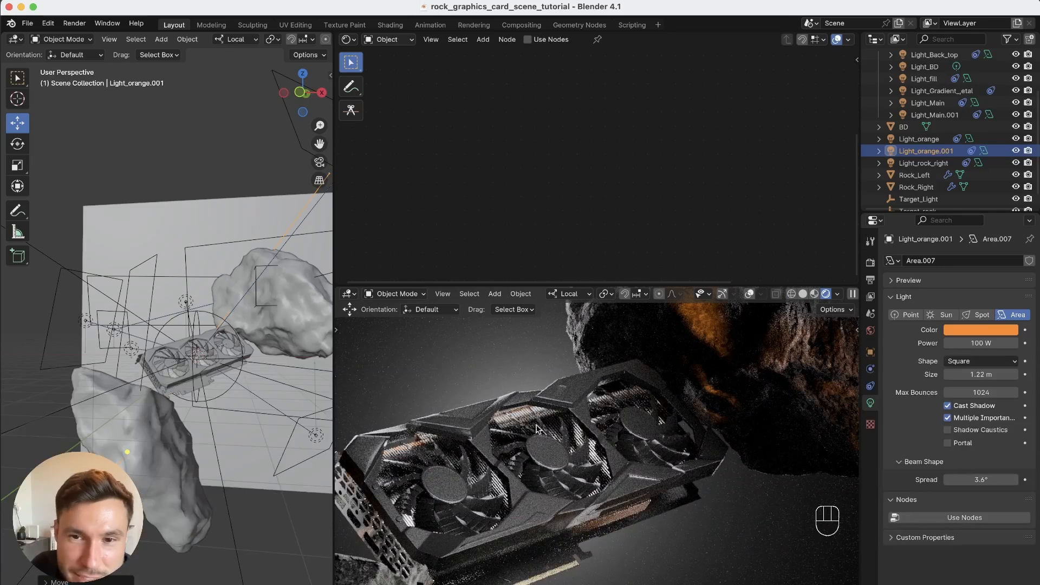
pyautogui.keyDown('alt'); pyautogui.moveTo(554, 424); pyautogui.dragTo(608, 392, button='middle'); pyautogui.keyUp('alt')
pyautogui.keyDown('alt'); pyautogui.moveTo(608, 392); pyautogui.dragTo(564, 449, button='right'); pyautogui.keyUp('alt')
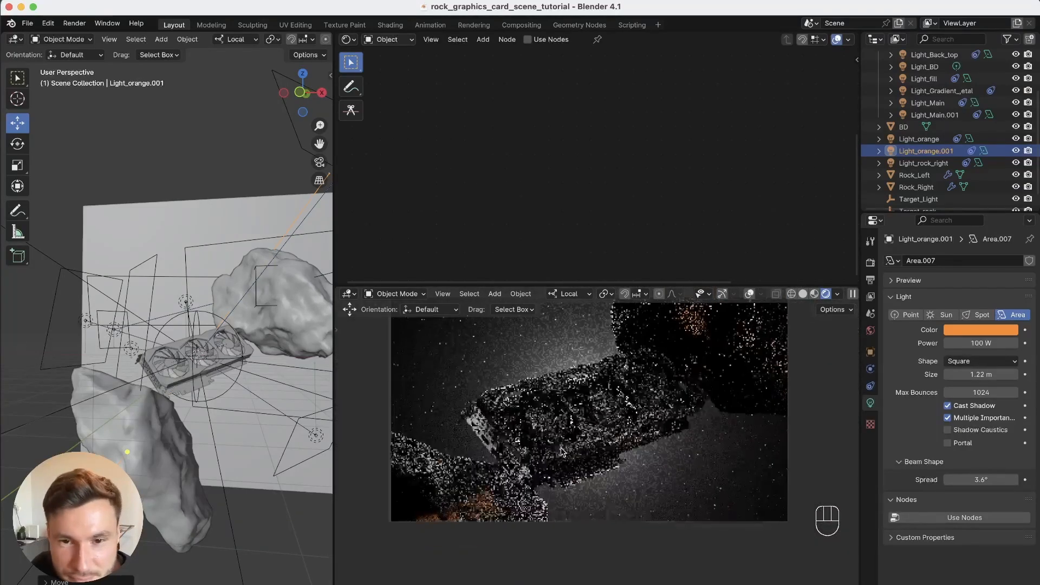
pyautogui.keyDown('alt'); pyautogui.moveTo(564, 449); pyautogui.dragTo(529, 490, button='middle'); pyautogui.keyUp('alt')
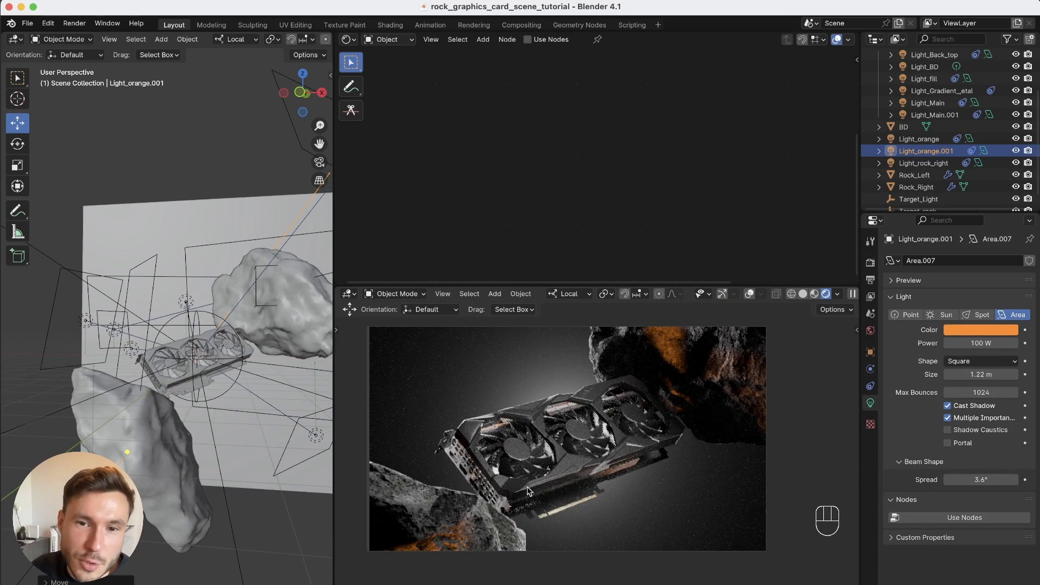
pyautogui.moveTo(297, 504); pyautogui.dragTo(243, 433, button='middle')
pyautogui.press('super+s')
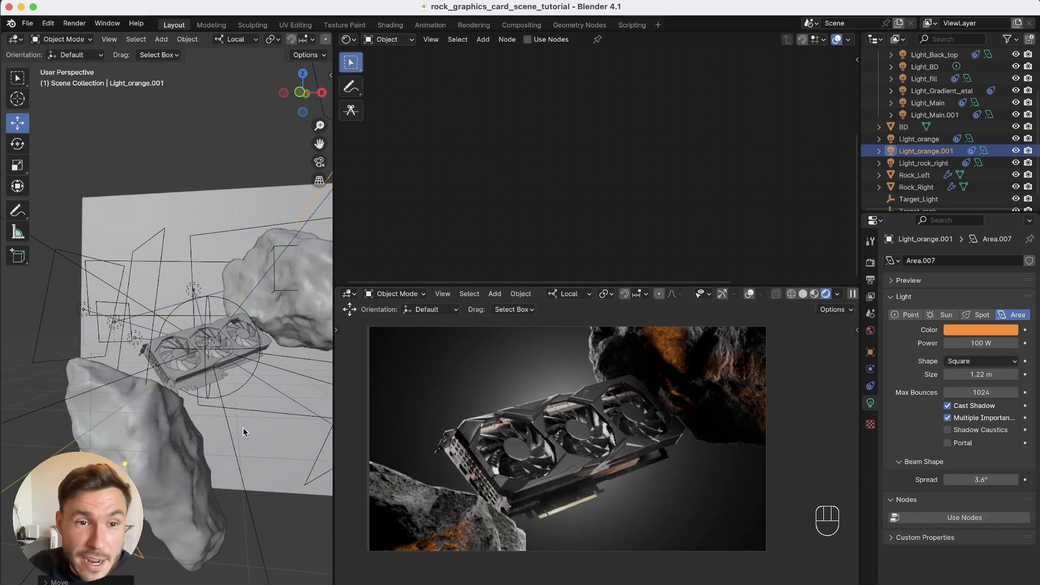
pyautogui.keyDown('alt'); pyautogui.moveTo(199, 445); pyautogui.dragTo(266, 339); pyautogui.keyUp('alt')
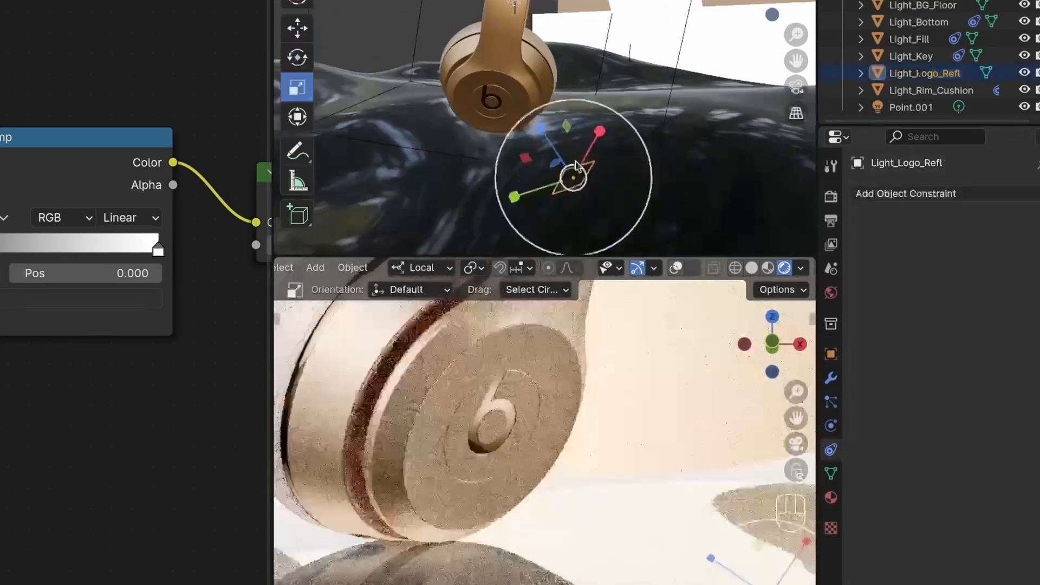
pyautogui.press('super+z')
pyautogui.press('super+z')
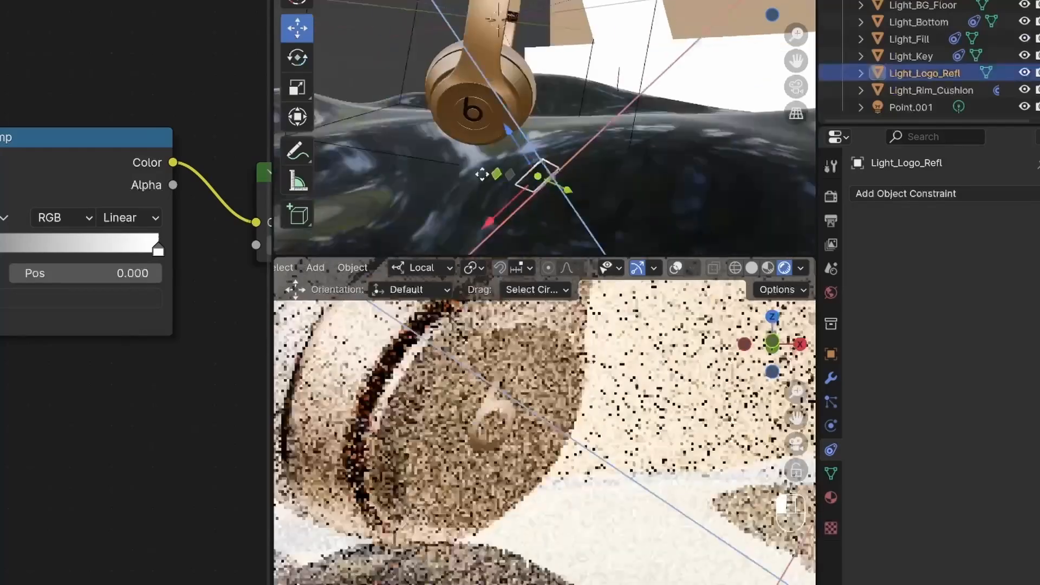